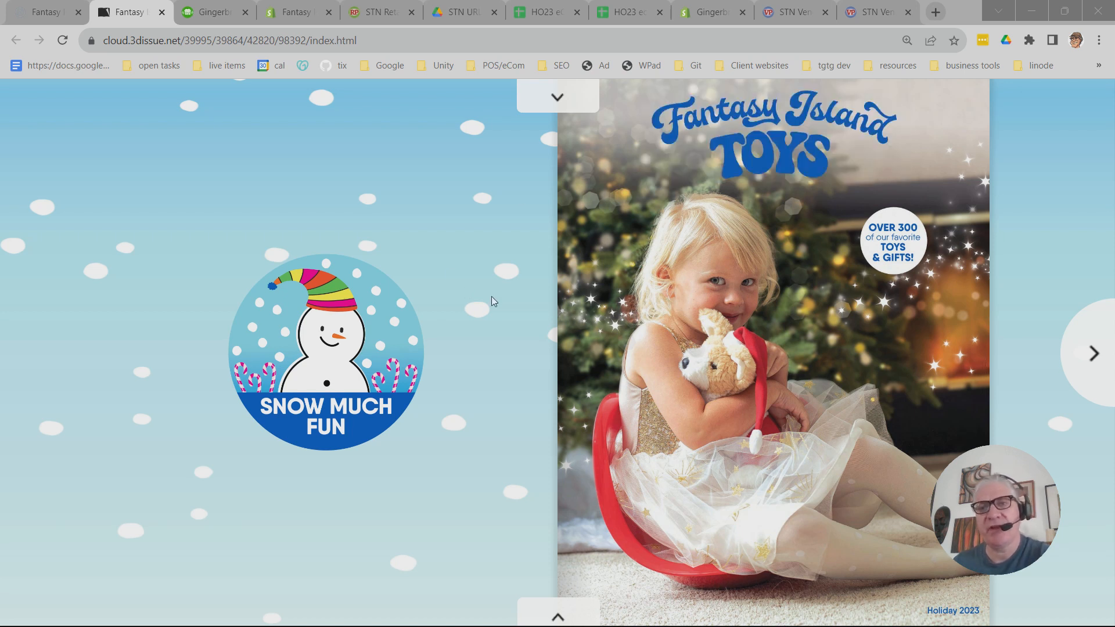
# Open the LEGO City construction trucks product from the flipbook catalog's LEGO spread and check its store page and URL.
pyautogui.click(1094, 363)
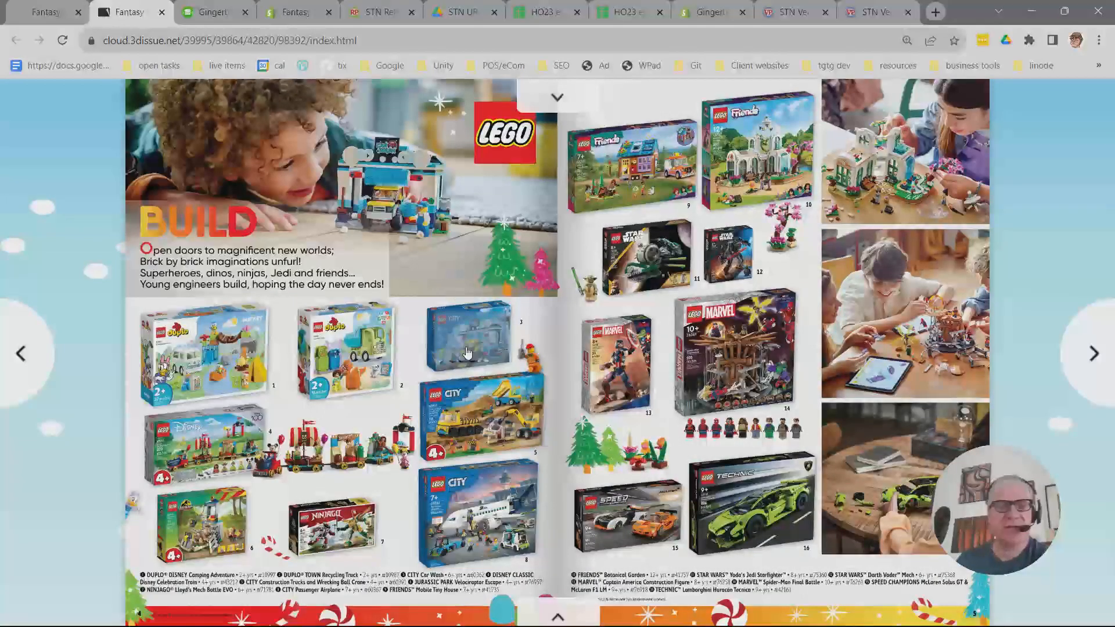
pyautogui.click(479, 416)
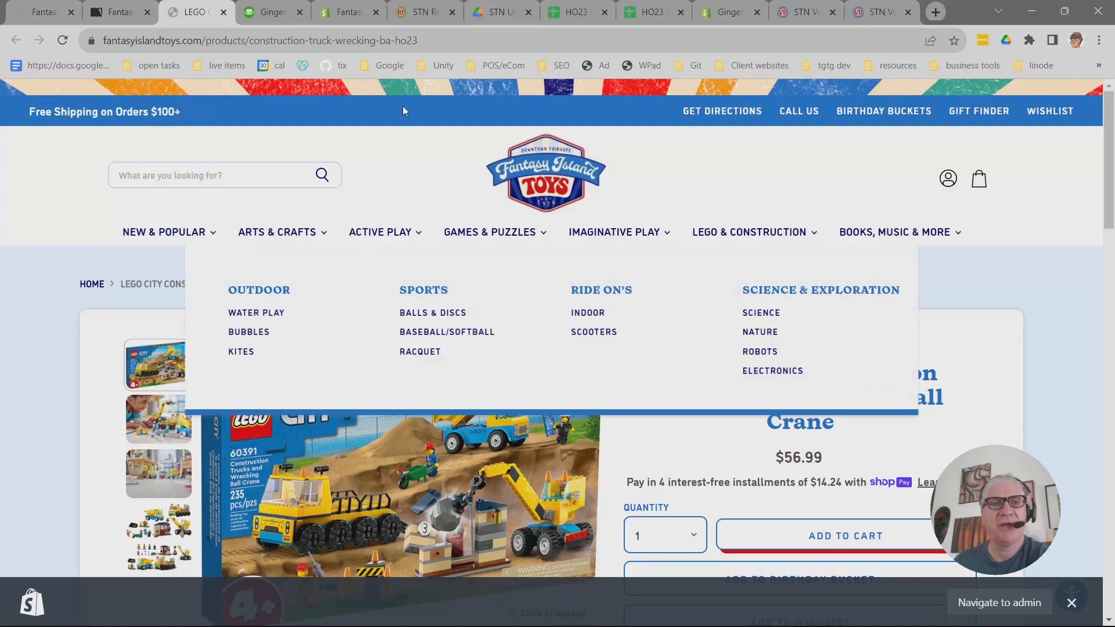
pyautogui.click(459, 40)
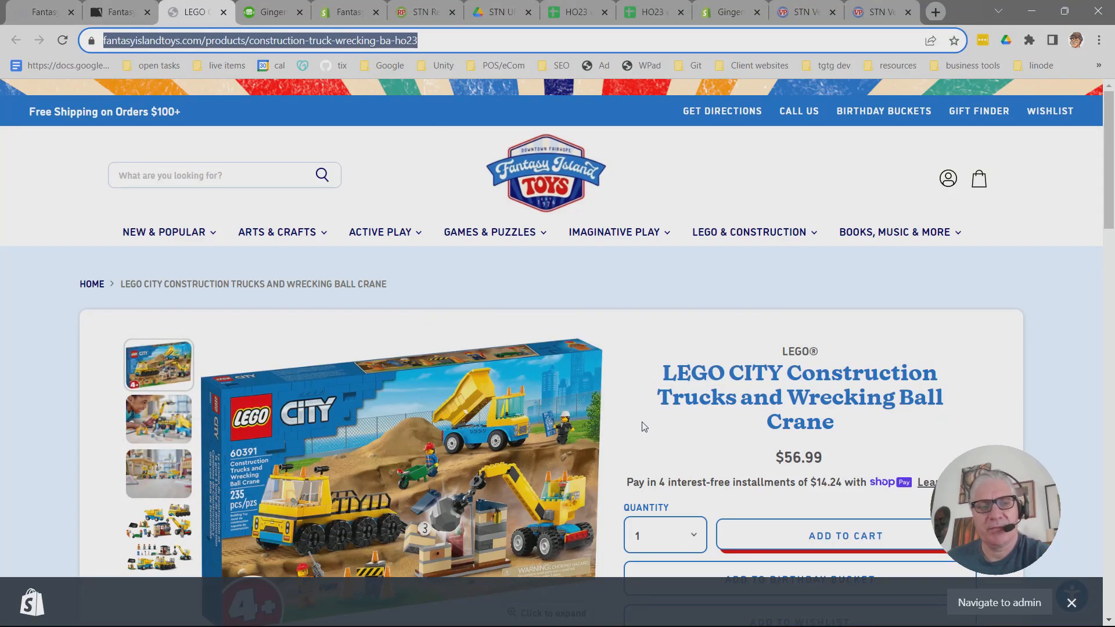
pyautogui.scroll(-2, 441, 462)
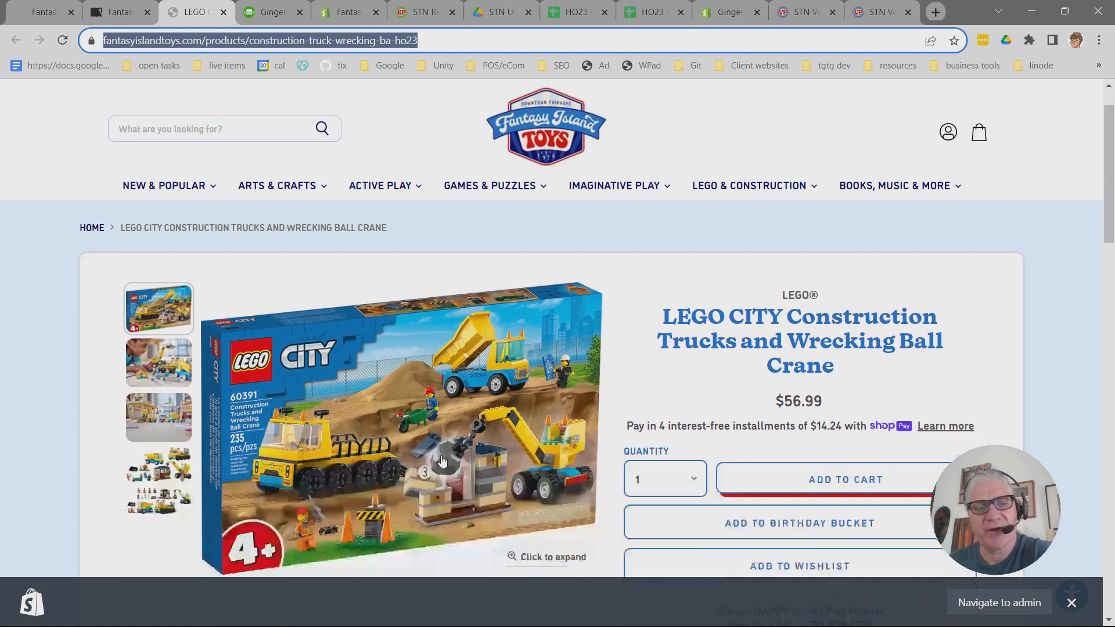
pyautogui.scroll(2, 442, 462)
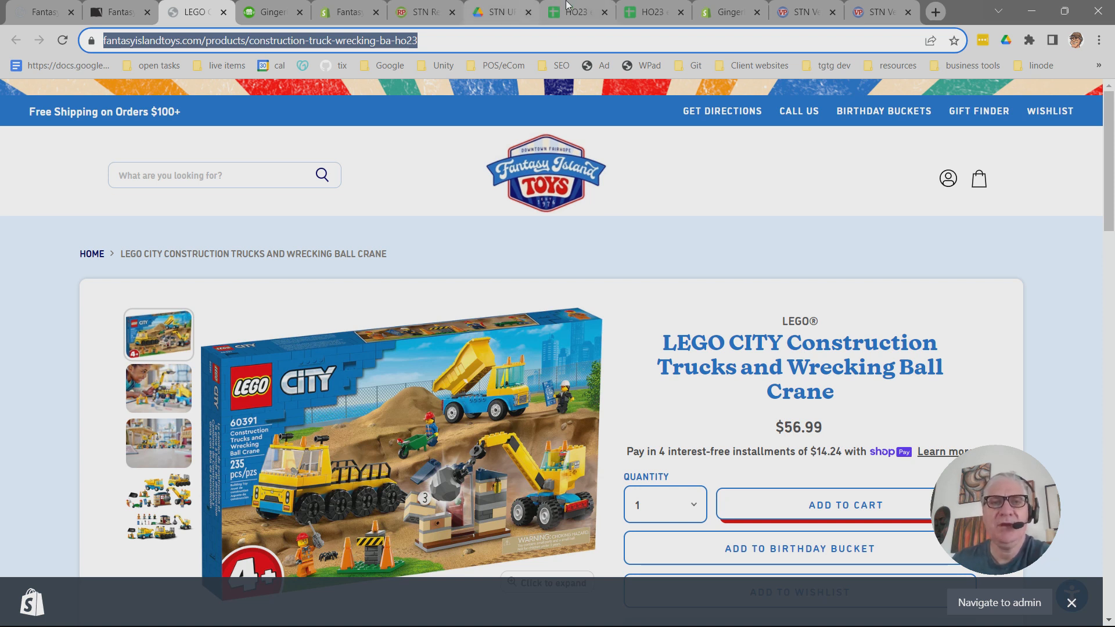
# Look through the Fantasy Island Toys: Shopify URL column in the HO23 eCom URLs spreadsheet.
pyautogui.click(586, 7)
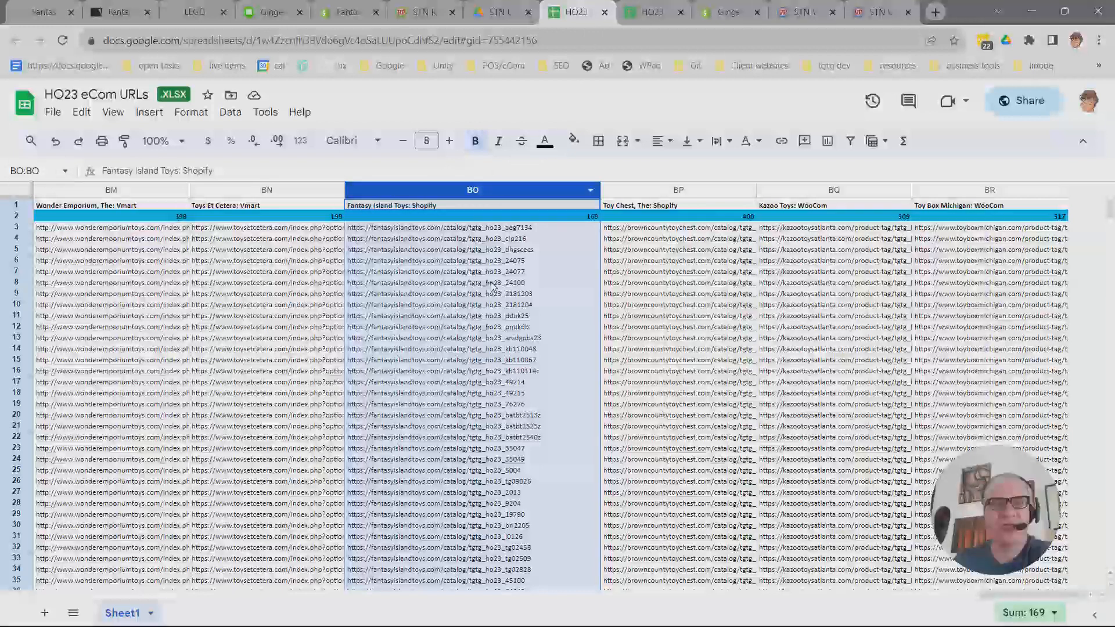
pyautogui.scroll(-1, 518, 332)
pyautogui.scroll(2, 516, 332)
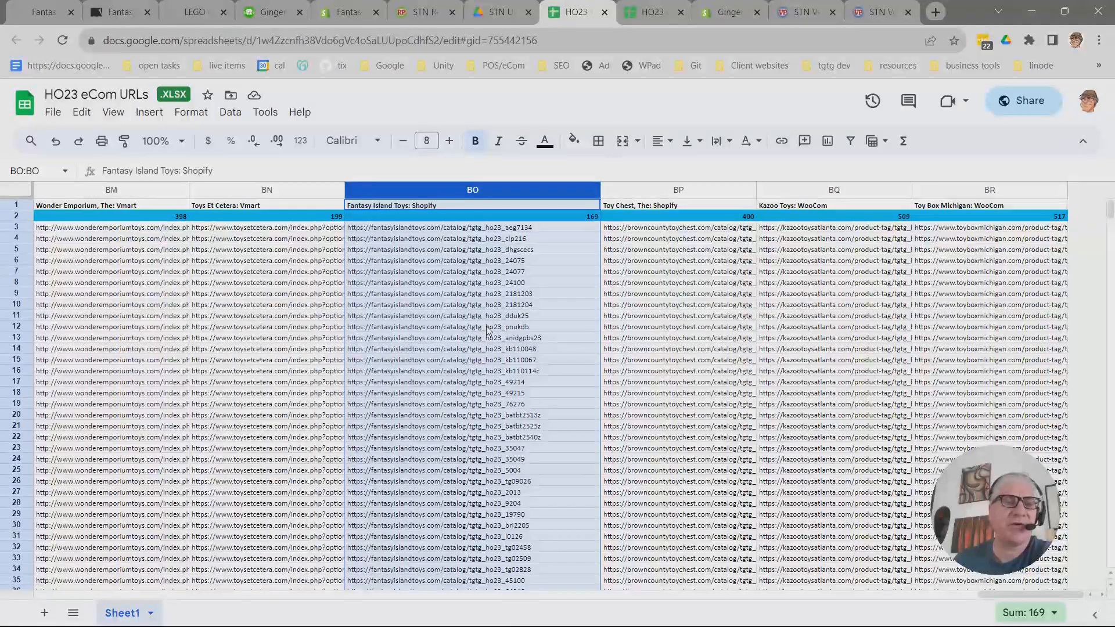
pyautogui.scroll(-12, 490, 331)
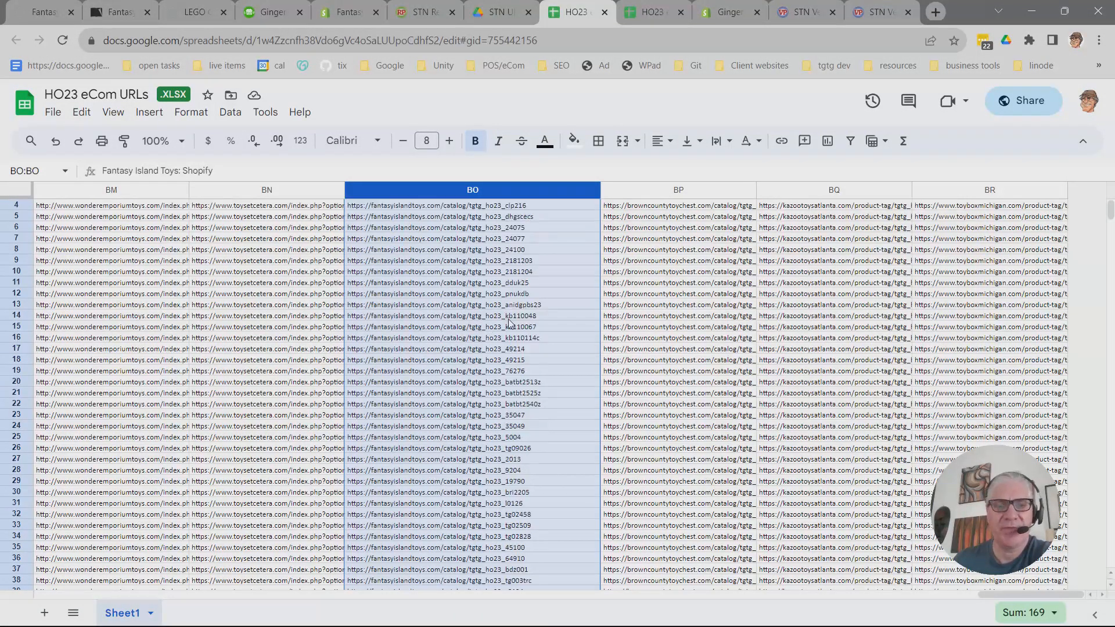
pyautogui.scroll(12, 510, 358)
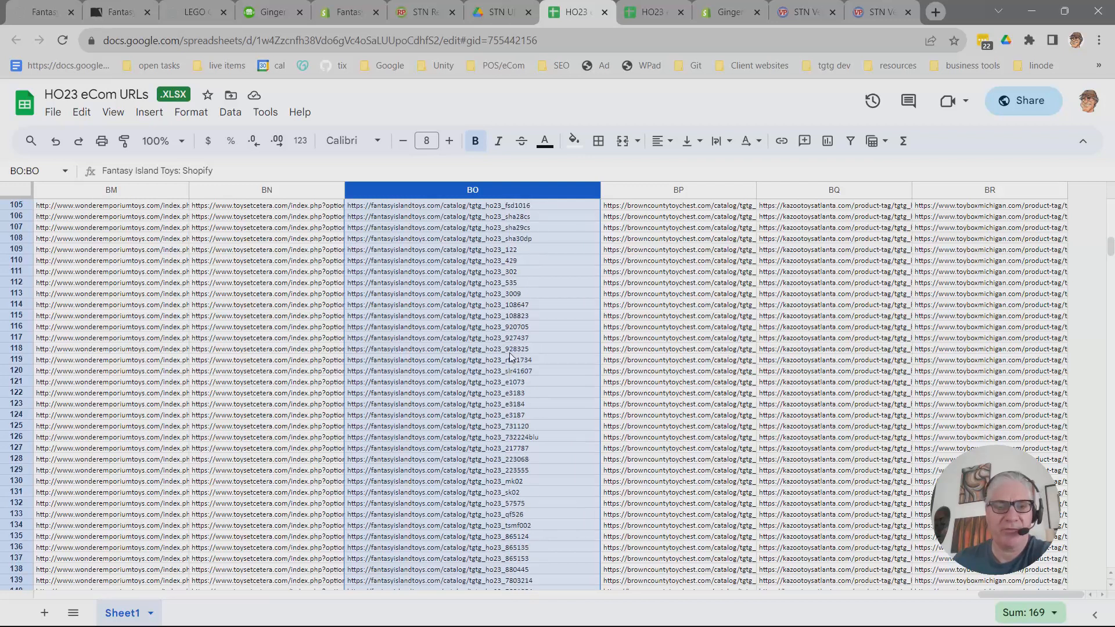
pyautogui.scroll(10, 507, 355)
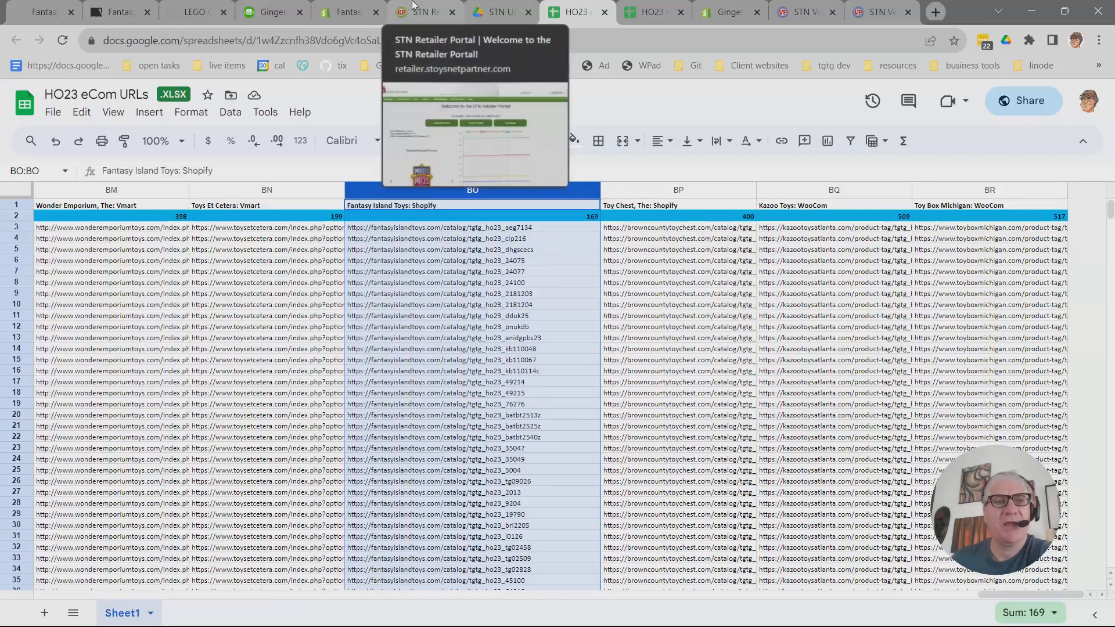
# Open the TGTG catalog settings in the STN Retailer Portal and select TGTG Holiday 2023 Catalog as the catalog.
pyautogui.click(444, 12)
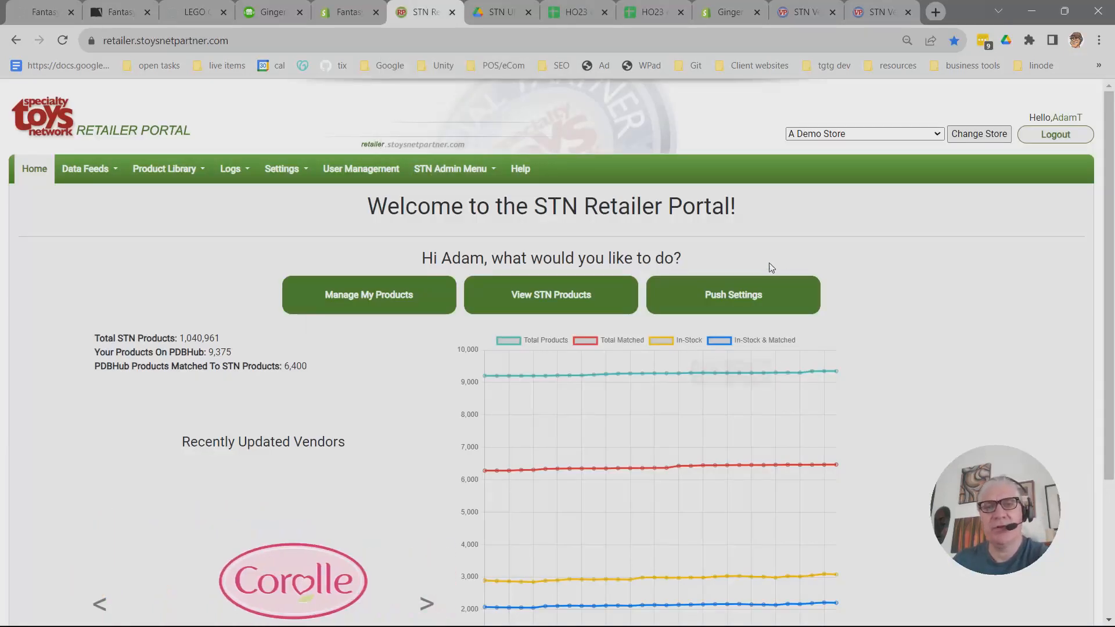
pyautogui.click(282, 170)
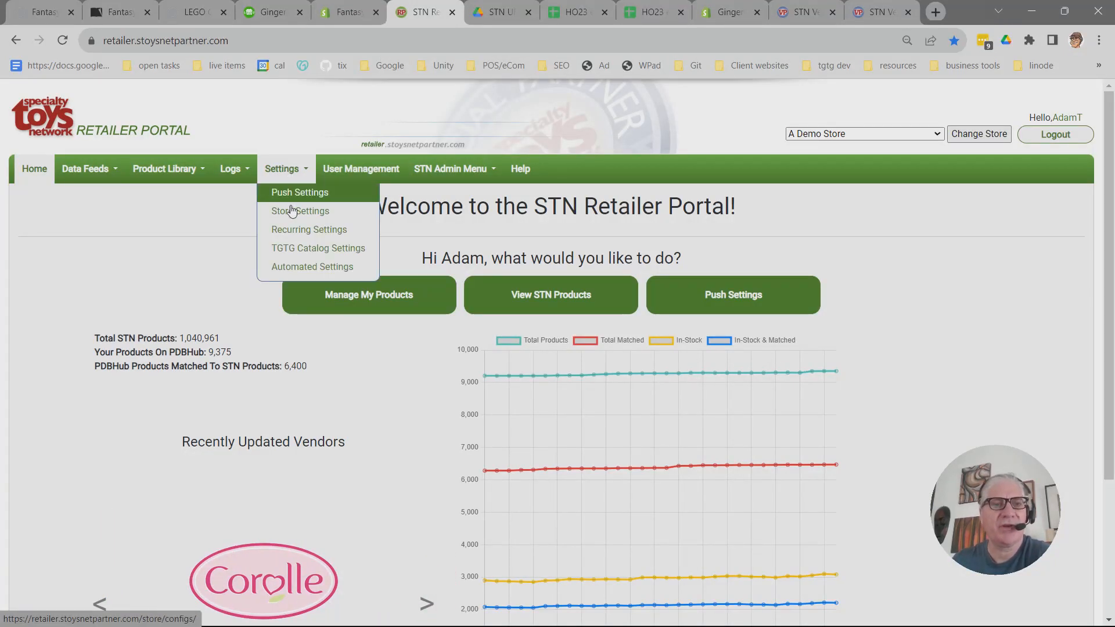
pyautogui.click(302, 250)
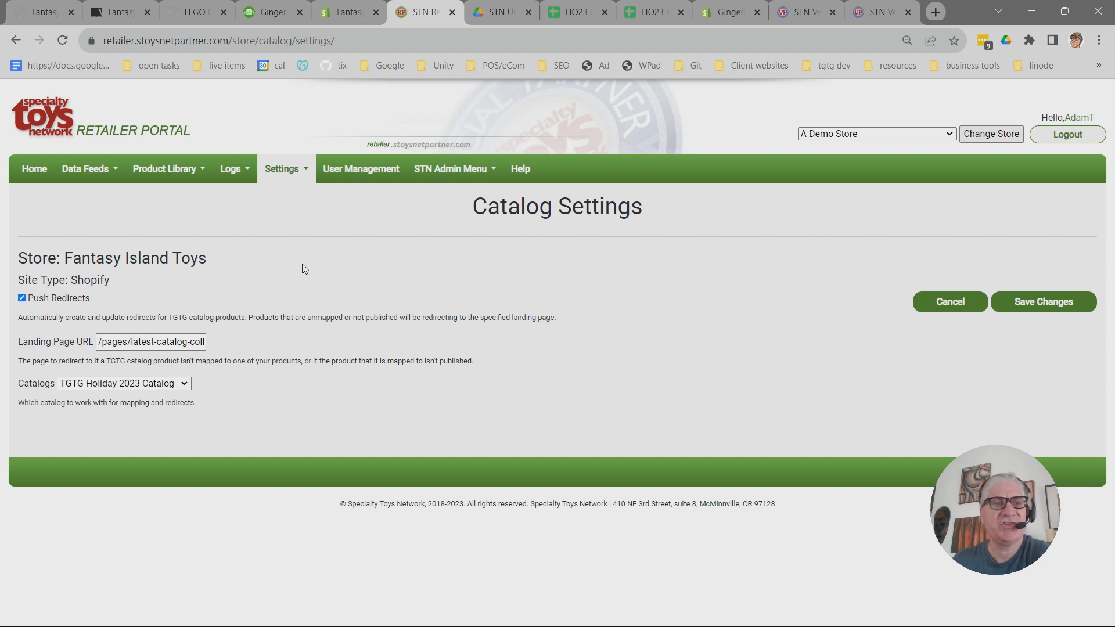
pyautogui.click(168, 388)
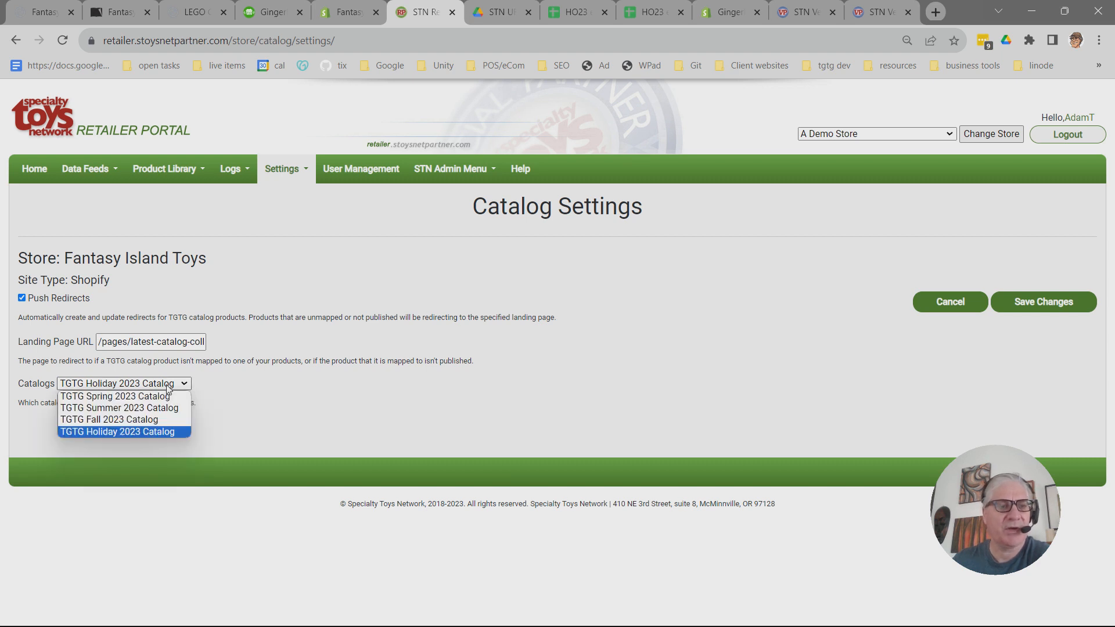
pyautogui.click(115, 433)
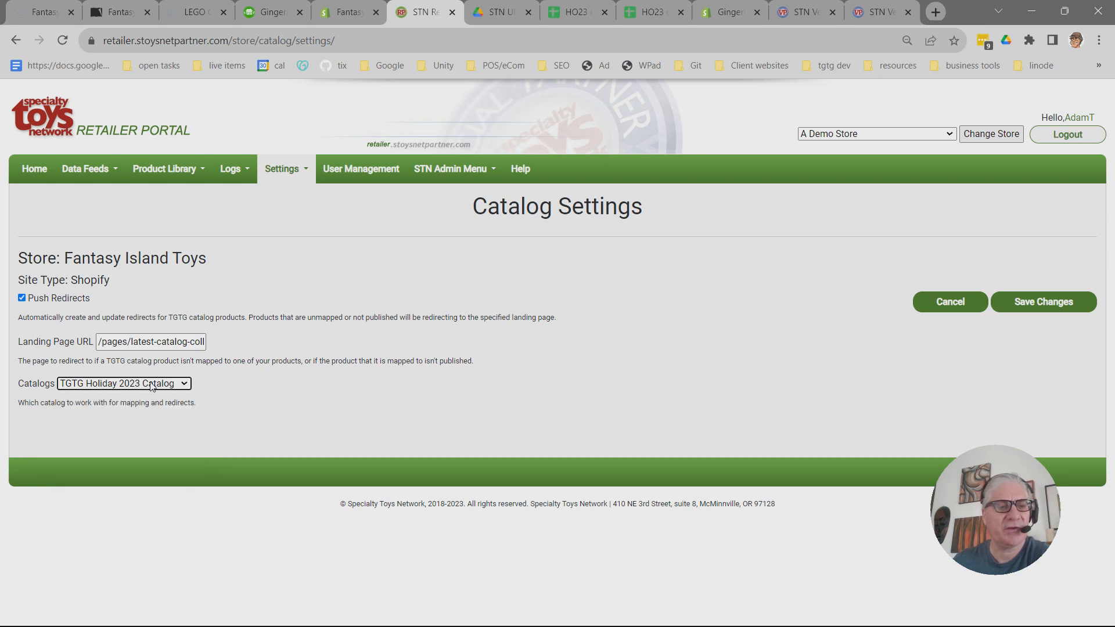
pyautogui.click(151, 388)
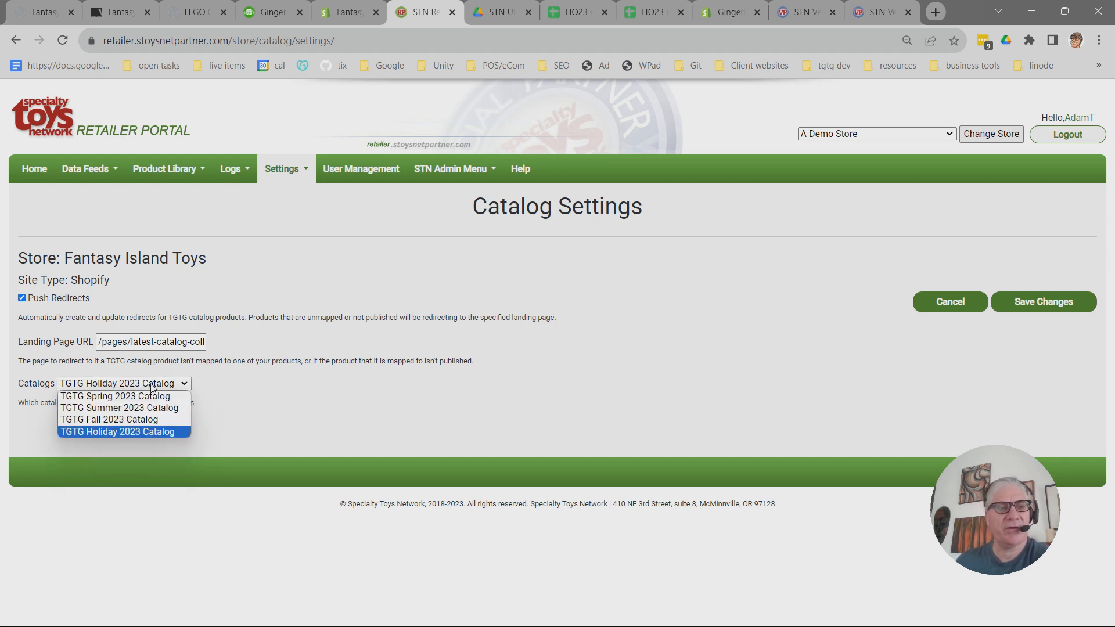
pyautogui.click(161, 433)
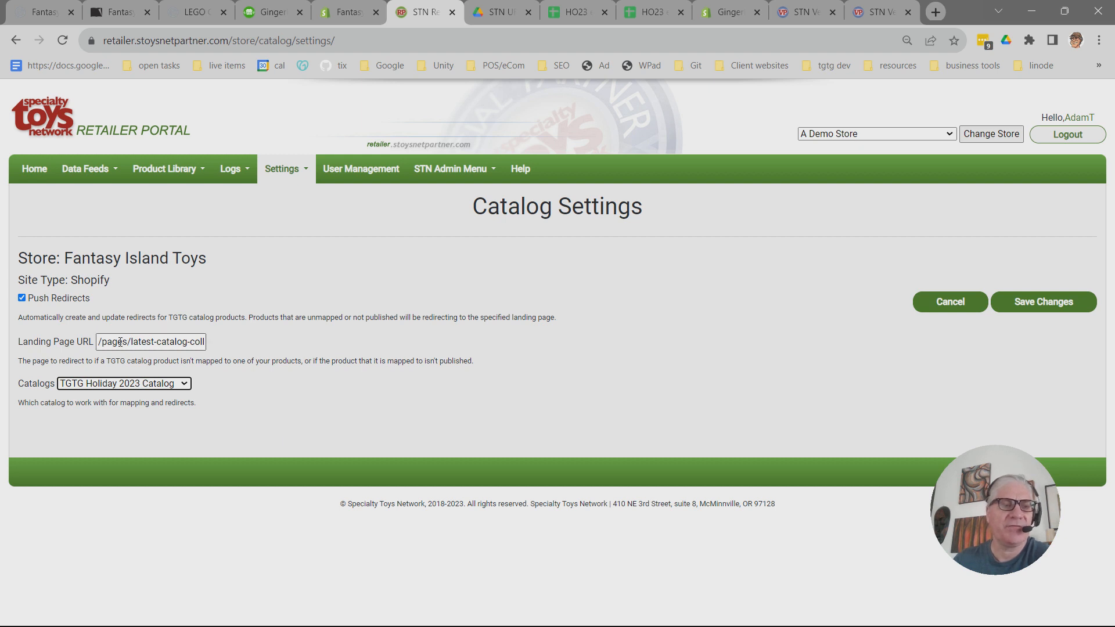
# Review the landing page URL and the Push Redirects option in the catalog settings.
pyautogui.moveTo(109, 344); pyautogui.dragTo(269, 358)
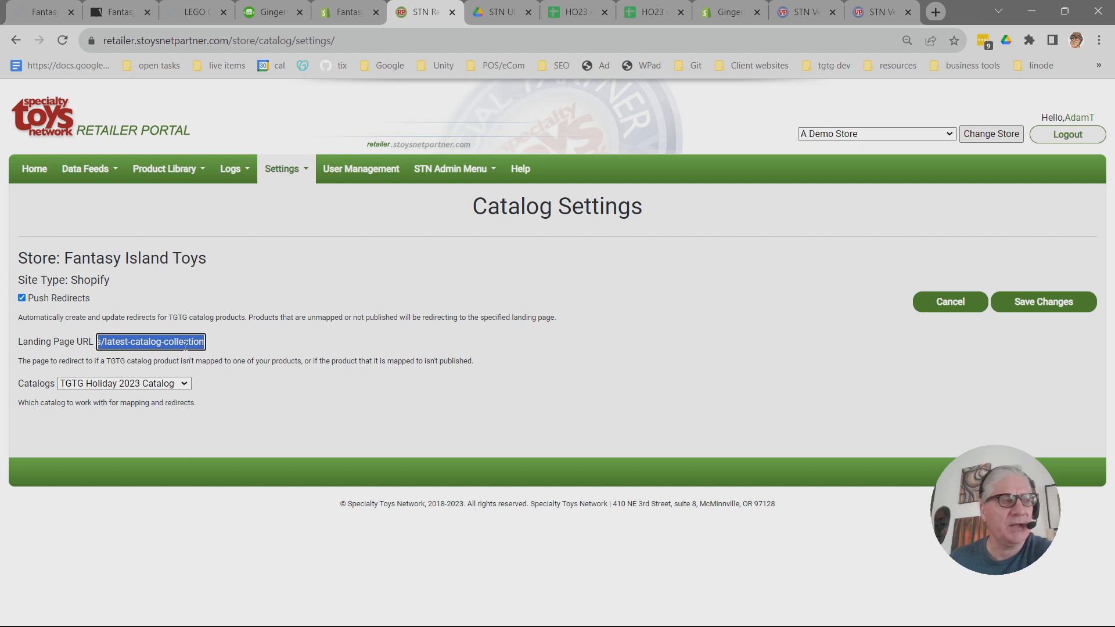
pyautogui.click(157, 343)
pyautogui.moveTo(150, 342); pyautogui.dragTo(78, 347)
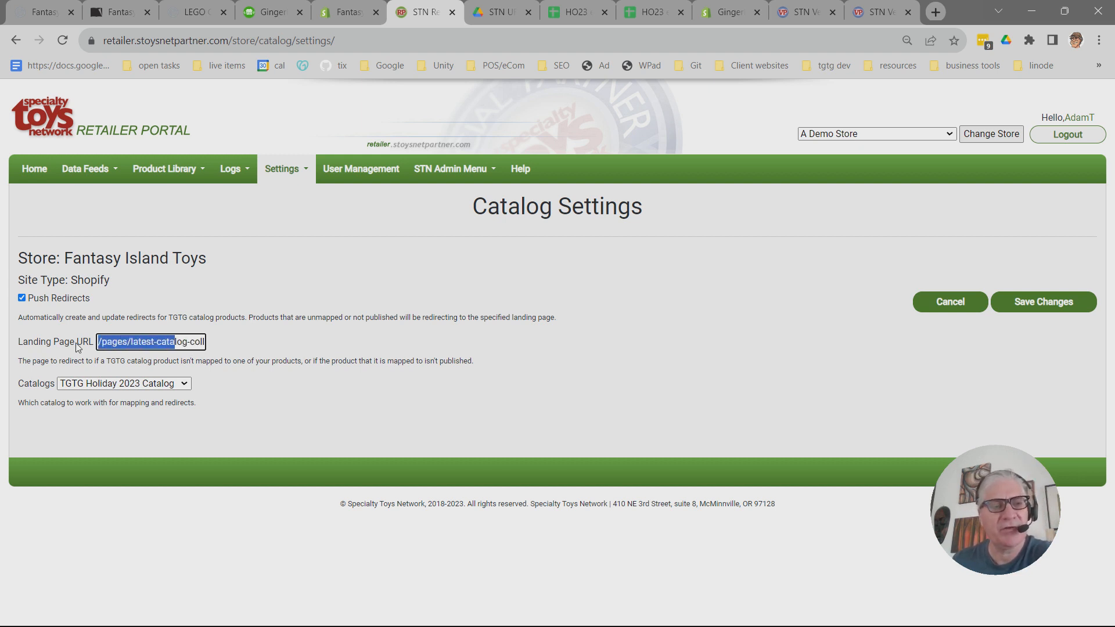
pyautogui.click(152, 339)
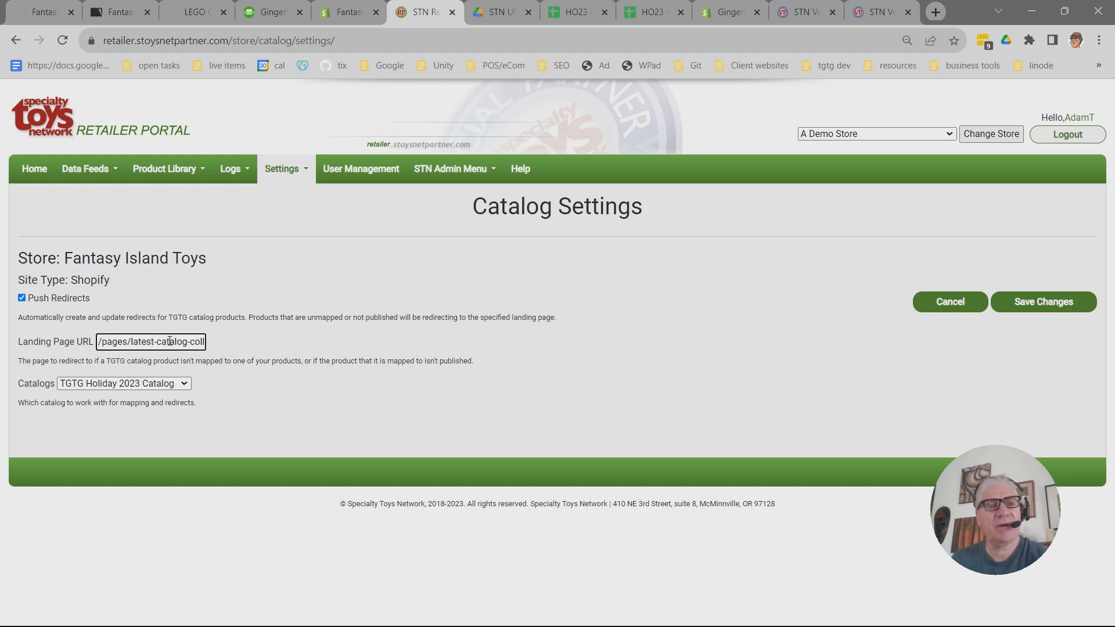
pyautogui.moveTo(116, 297); pyautogui.dragTo(28, 303)
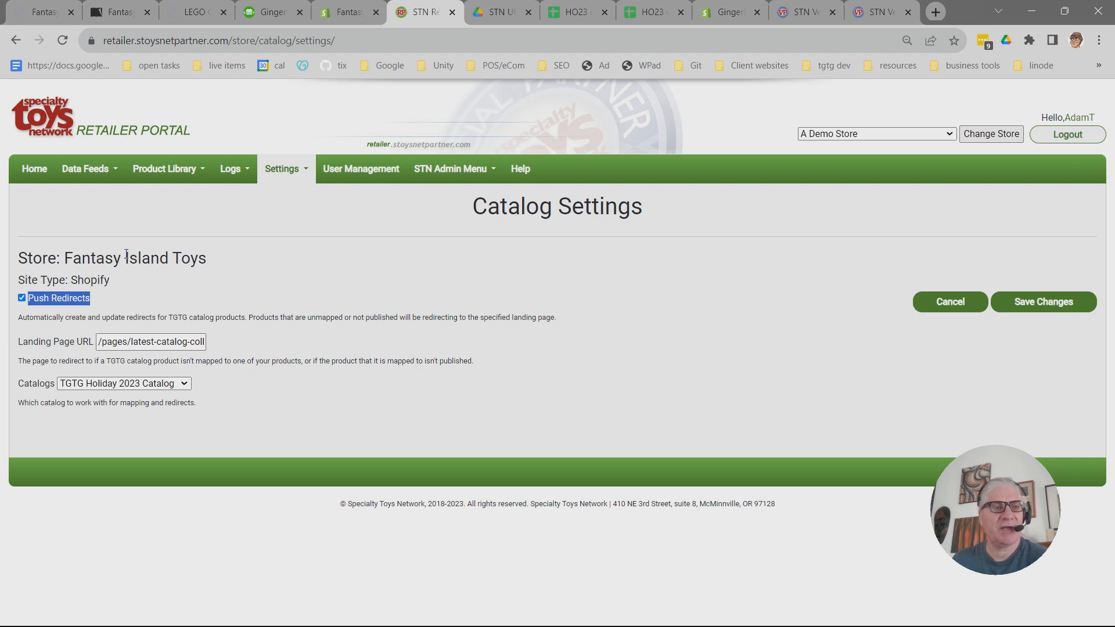
# Open the store's TGTG catalog products list from the data feeds.
pyautogui.click(90, 170)
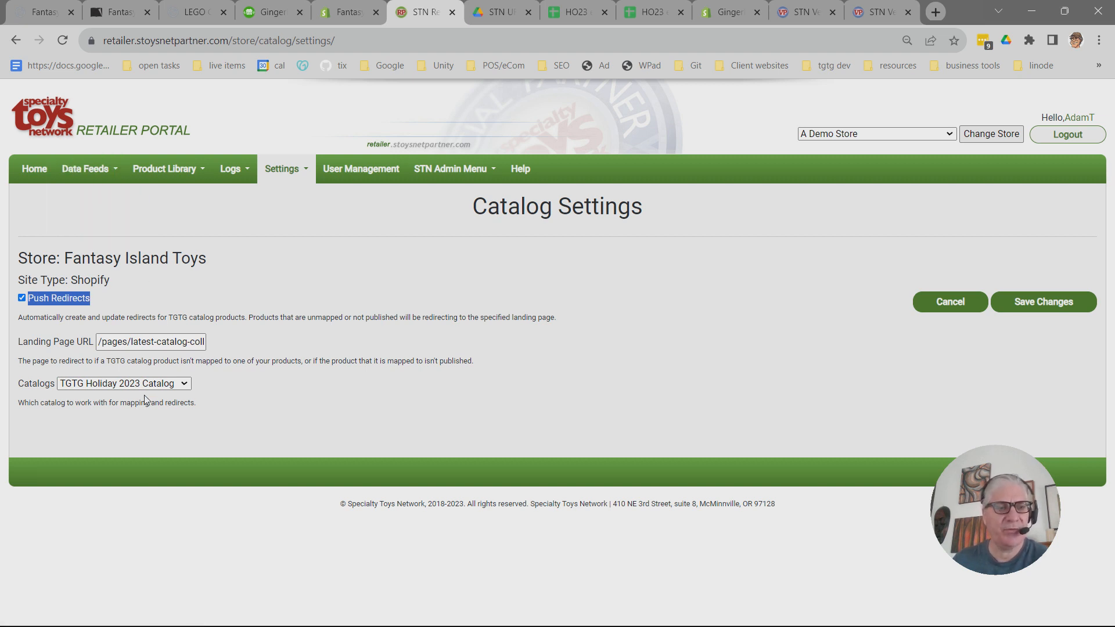
pyautogui.moveTo(87, 169)
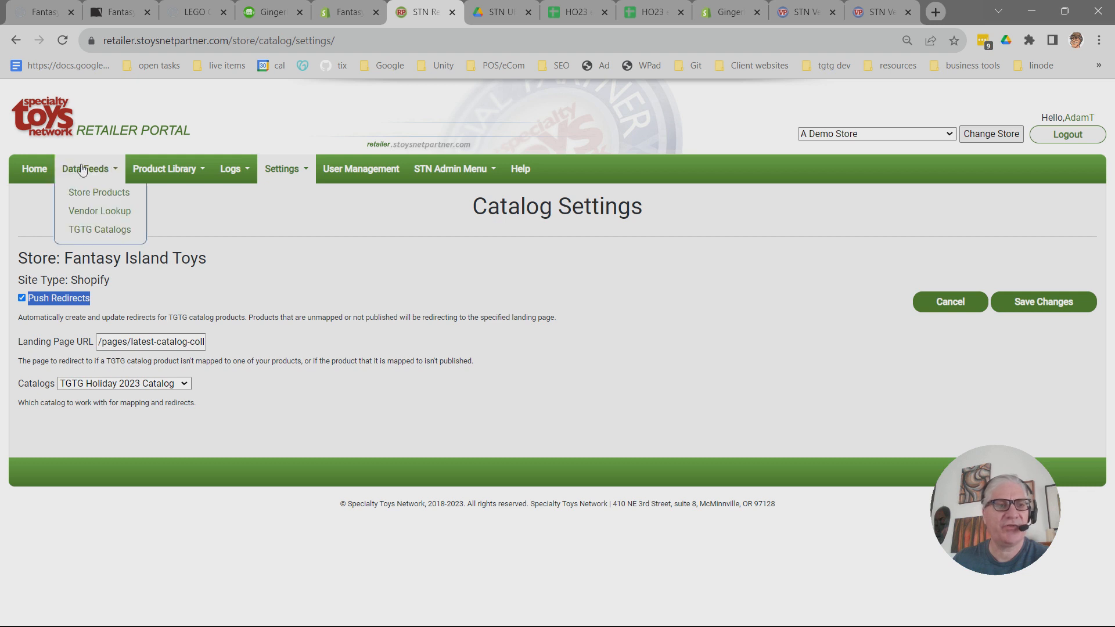
pyautogui.click(93, 231)
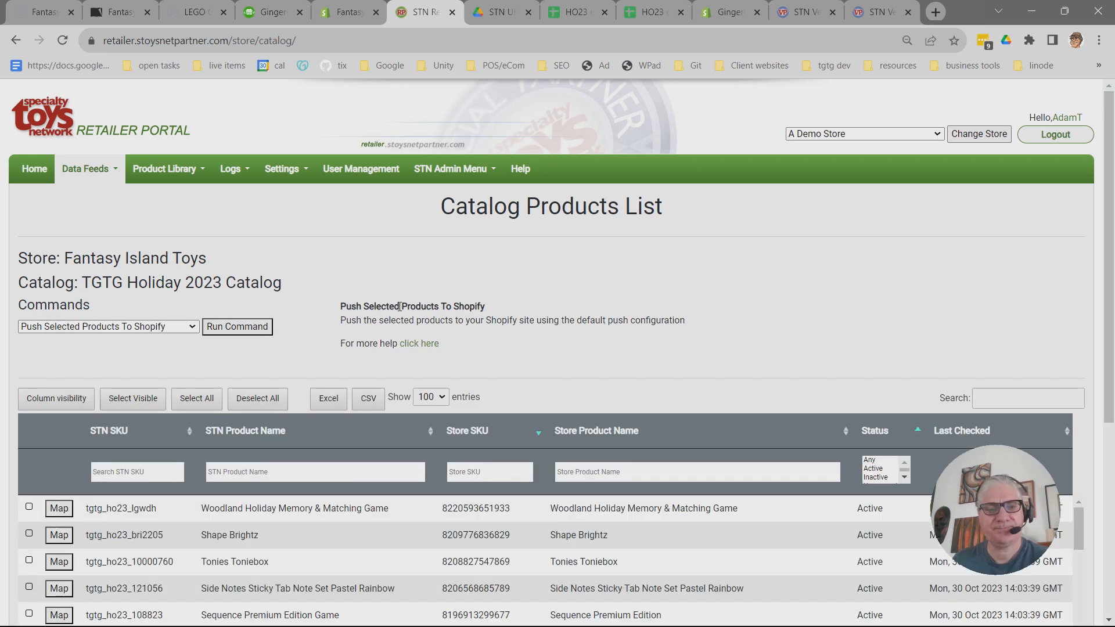
# Examine the catalog products list, comparing STN products with their mapped store products and checking the total number of entries.
pyautogui.scroll(-3, 399, 306)
pyautogui.scroll(-8, 407, 314)
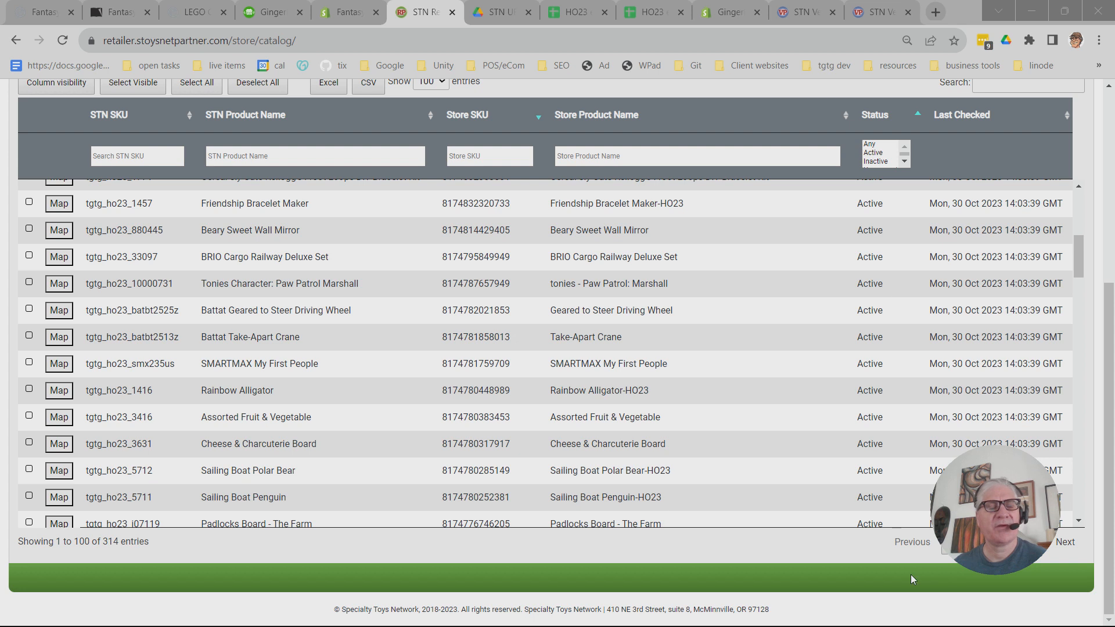
pyautogui.scroll(5, 651, 444)
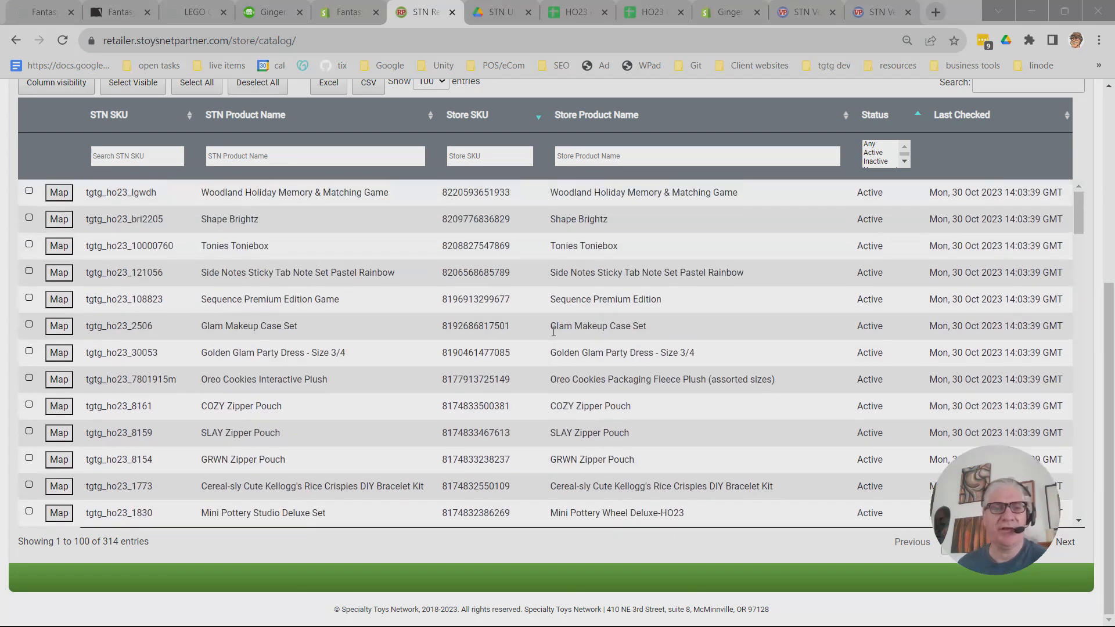
pyautogui.scroll(-4, 349, 499)
pyautogui.moveTo(18, 541); pyautogui.dragTo(145, 542)
pyautogui.click(125, 541)
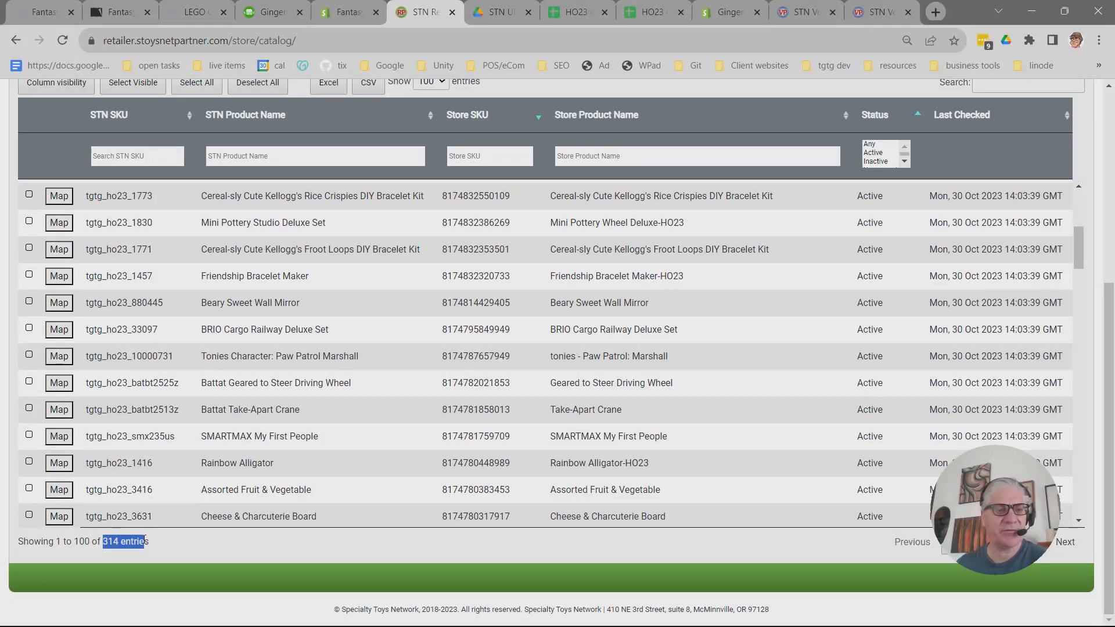
pyautogui.scroll(5, 227, 401)
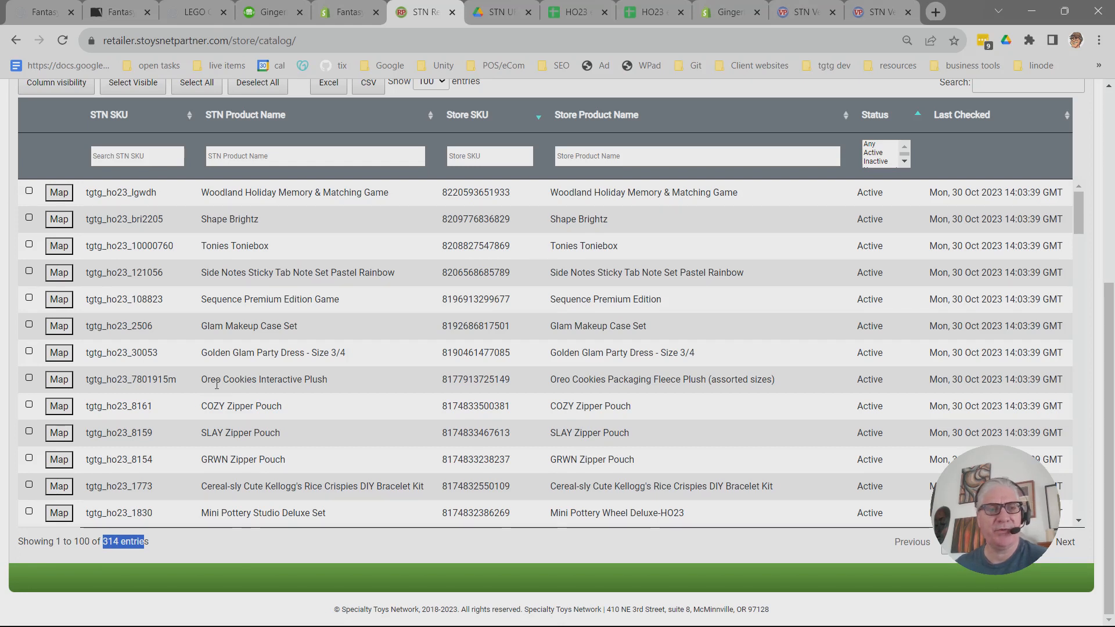
pyautogui.scroll(-1, 516, 365)
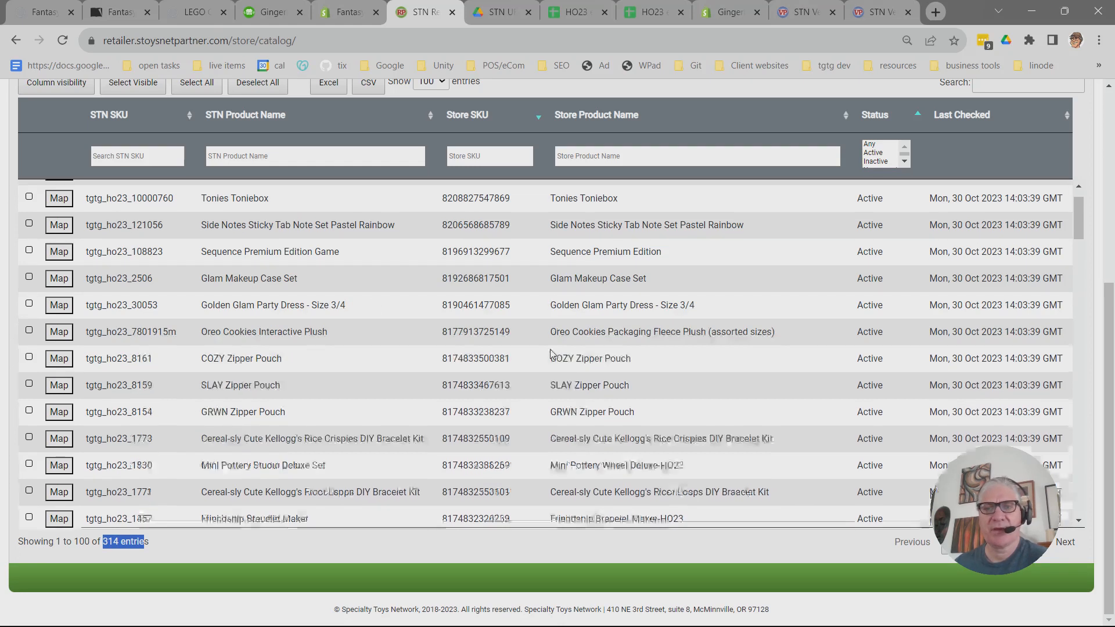
pyautogui.scroll(1, 706, 372)
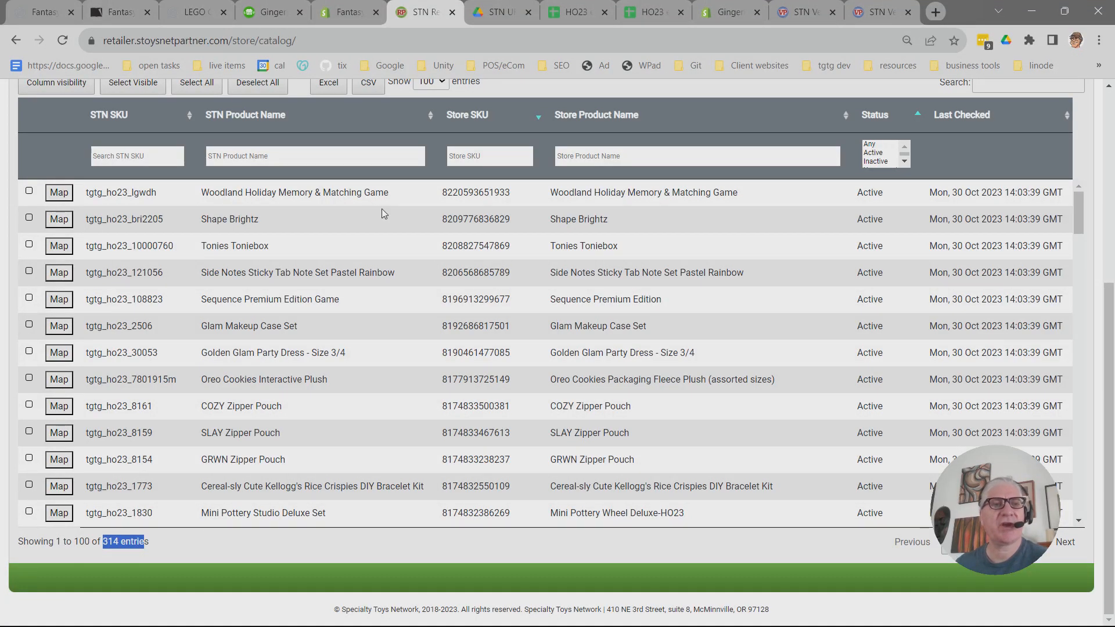
# Filter the catalog products by the Unmapped status and look through the filtered items.
pyautogui.scroll(3, 440, 362)
pyautogui.scroll(-2, 440, 362)
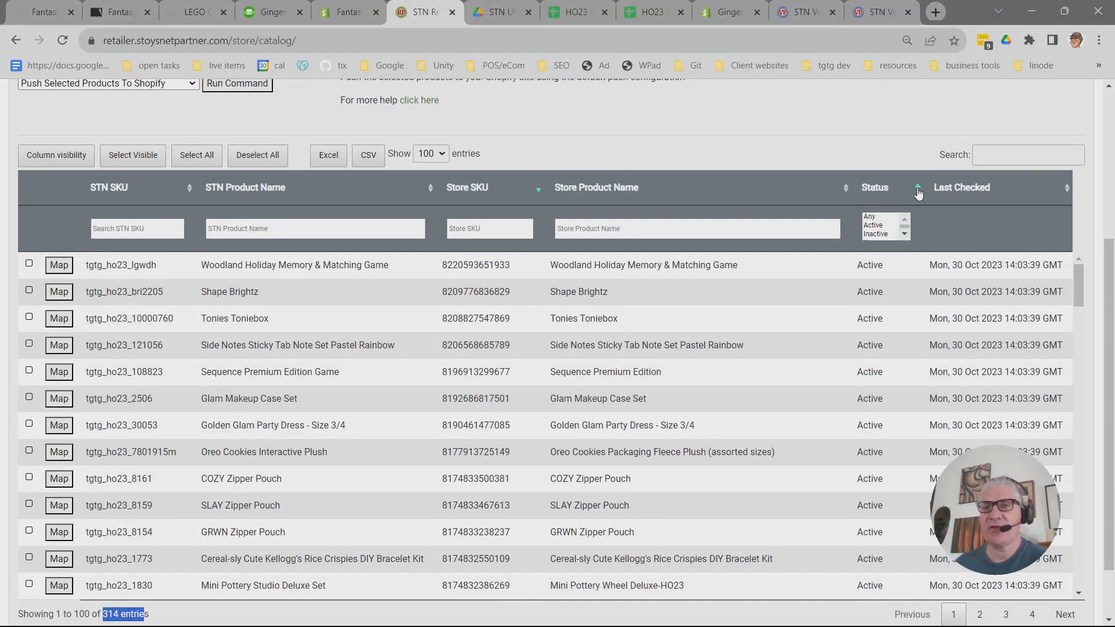
pyautogui.click(881, 239)
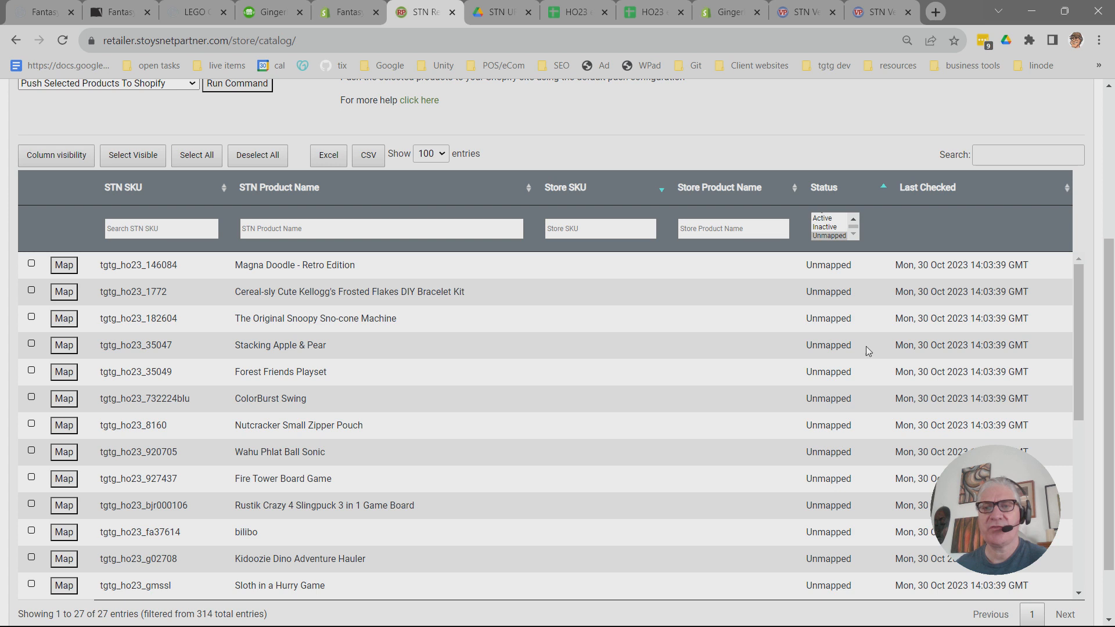
pyautogui.scroll(-8, 866, 375)
pyautogui.scroll(6, 865, 388)
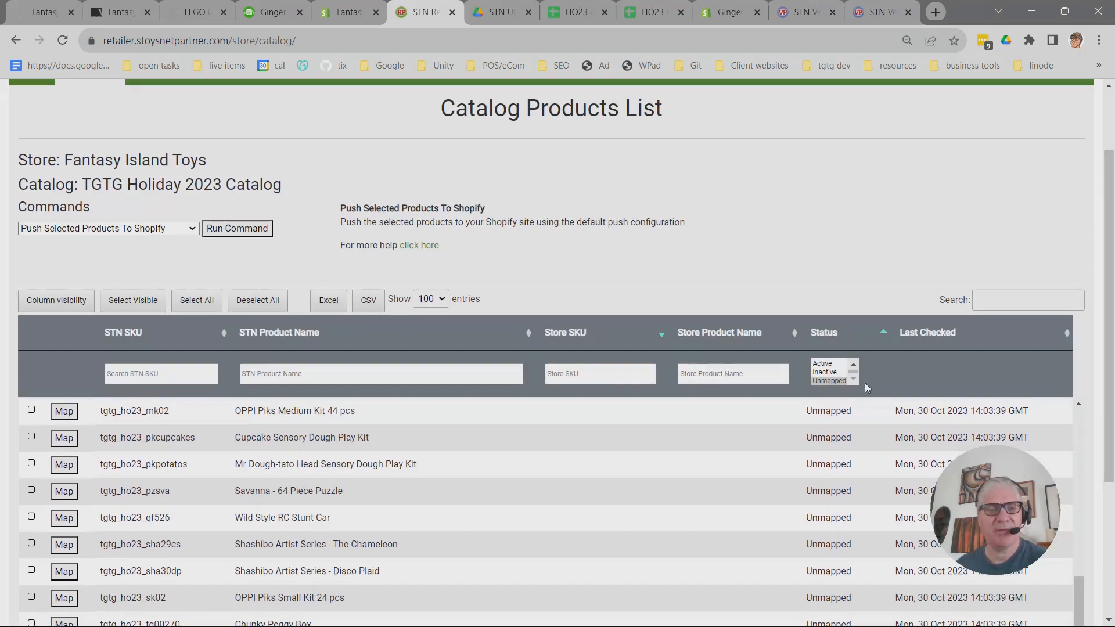
pyautogui.scroll(-4, 873, 257)
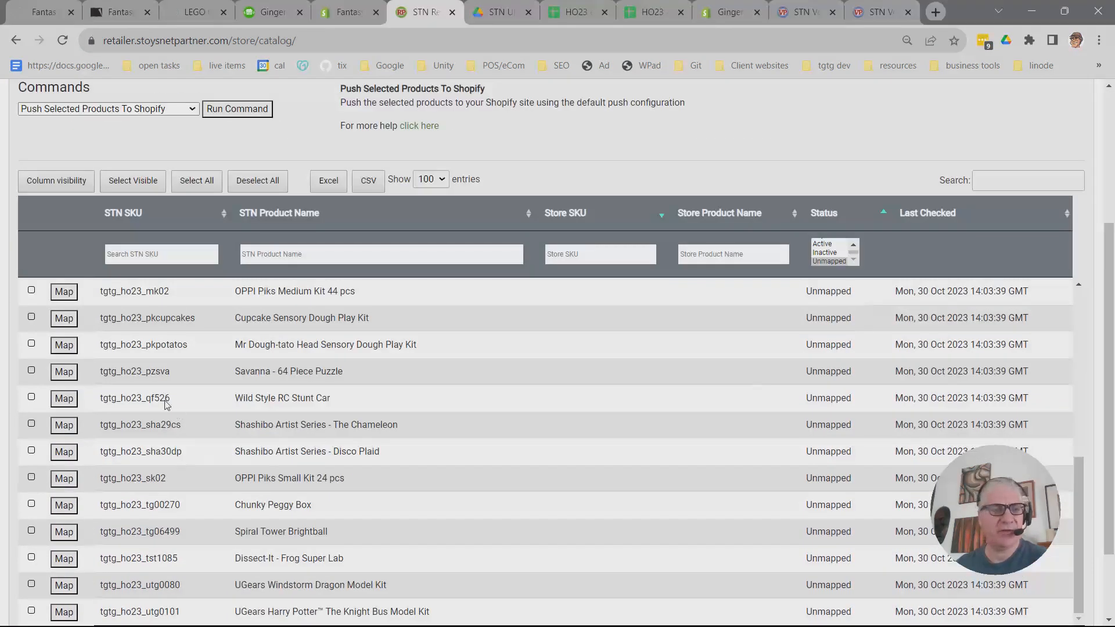
pyautogui.scroll(-1, 421, 413)
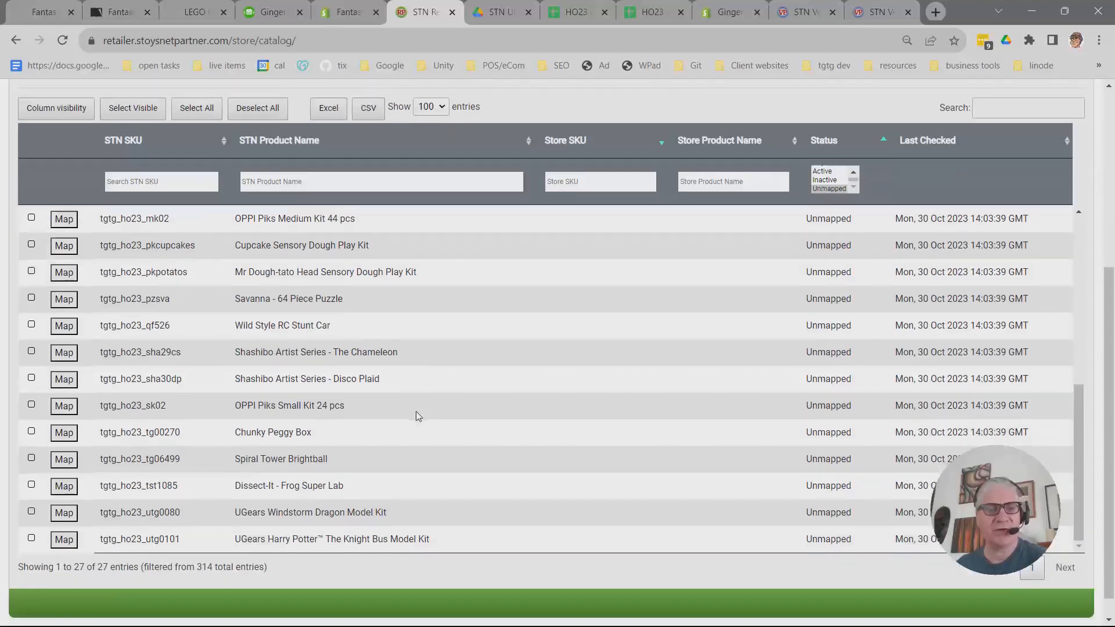
# Filter the catalog products by the Active status and compare the Woodland Holiday Memory & Matching Game's STN details with its store SKU and name.
pyautogui.scroll(-1, 242, 464)
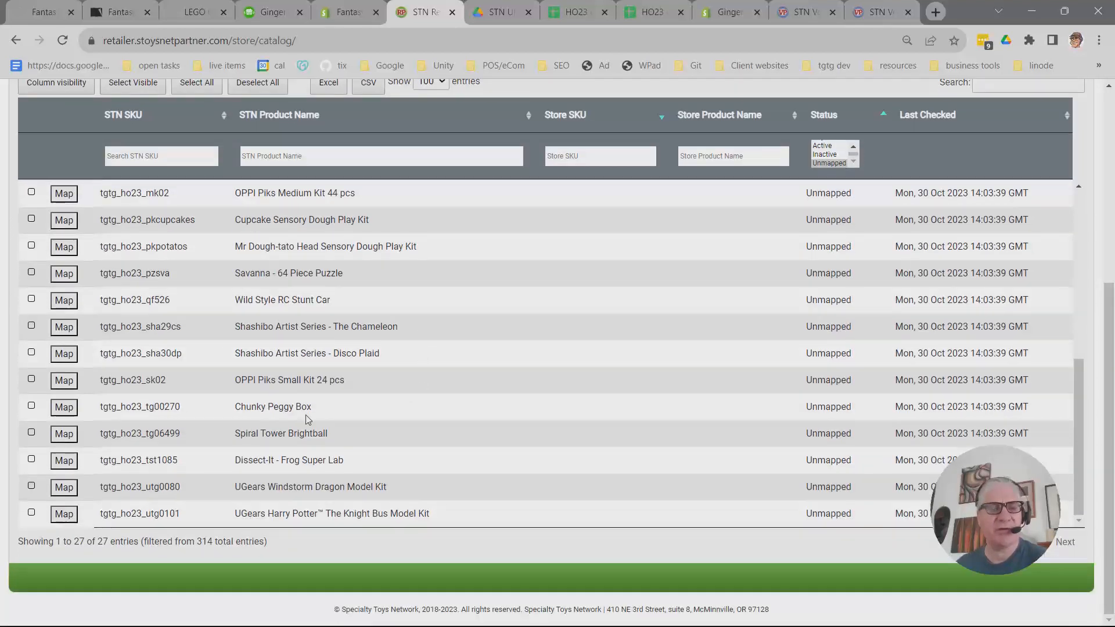
pyautogui.click(822, 147)
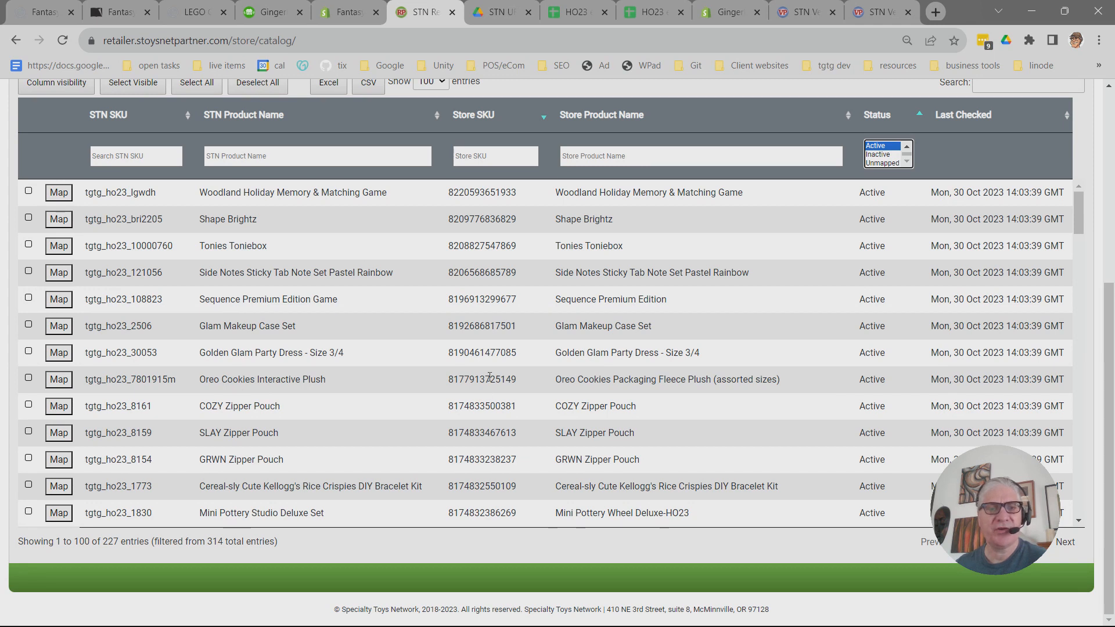
pyautogui.moveTo(92, 192); pyautogui.dragTo(431, 207)
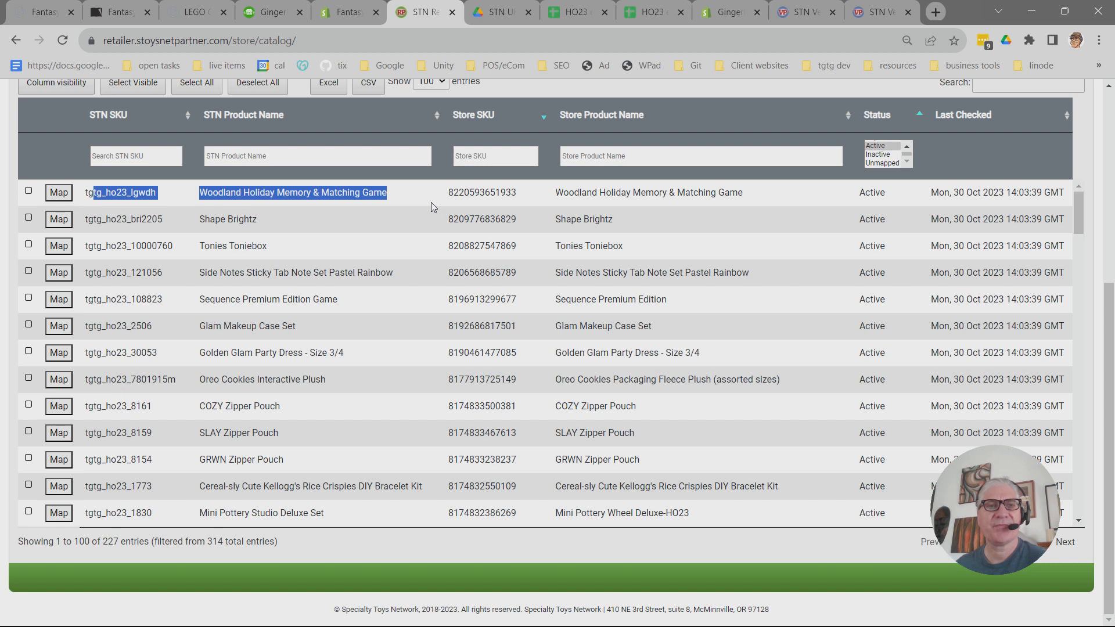
pyautogui.doubleClick(474, 193)
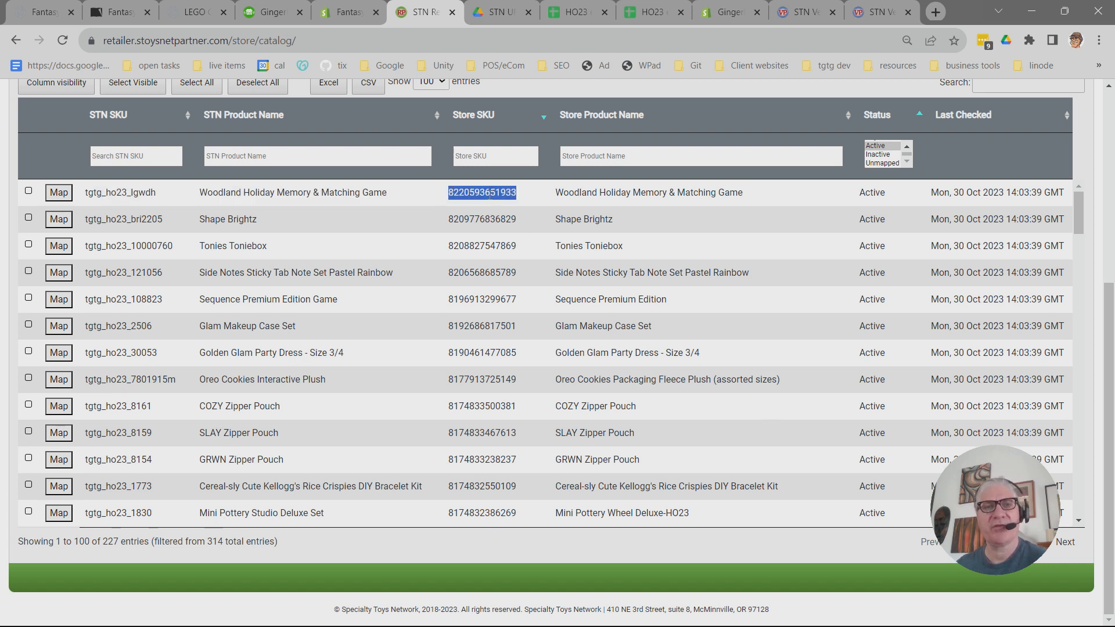
pyautogui.moveTo(771, 192); pyautogui.dragTo(457, 193)
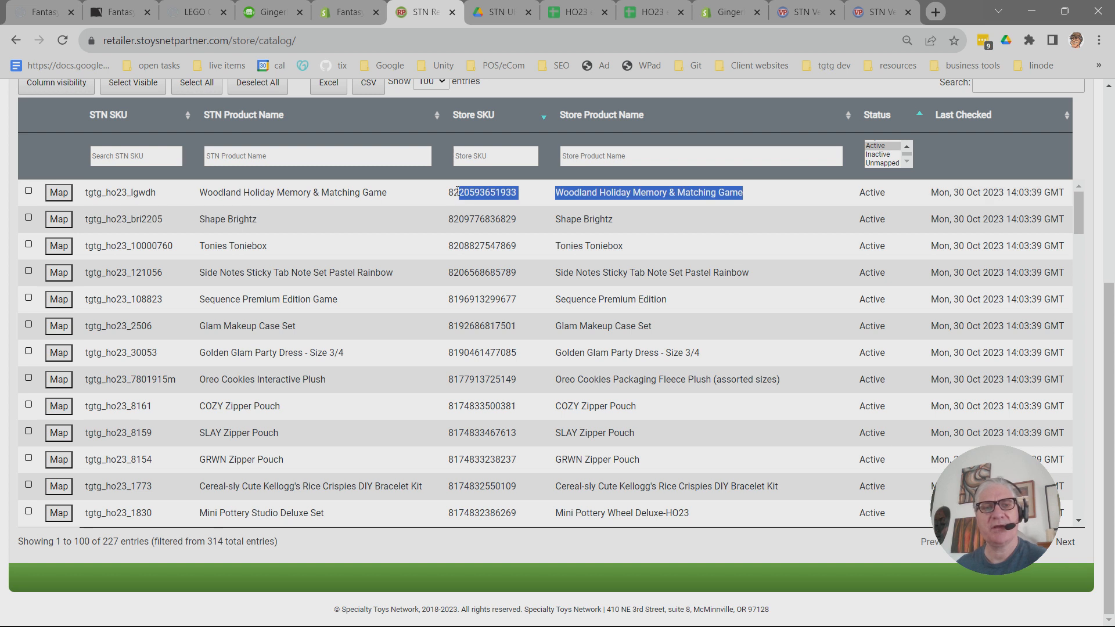
pyautogui.doubleClick(457, 191)
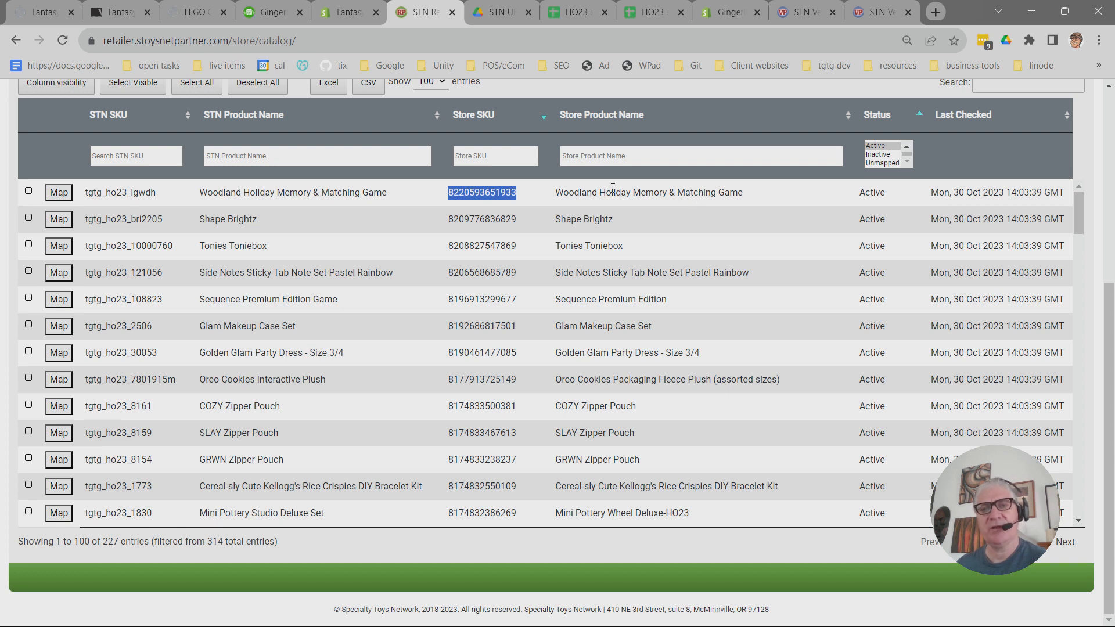
# Filter the catalog products by the Unmapped status and review the commands available for the catalog.
pyautogui.click(891, 163)
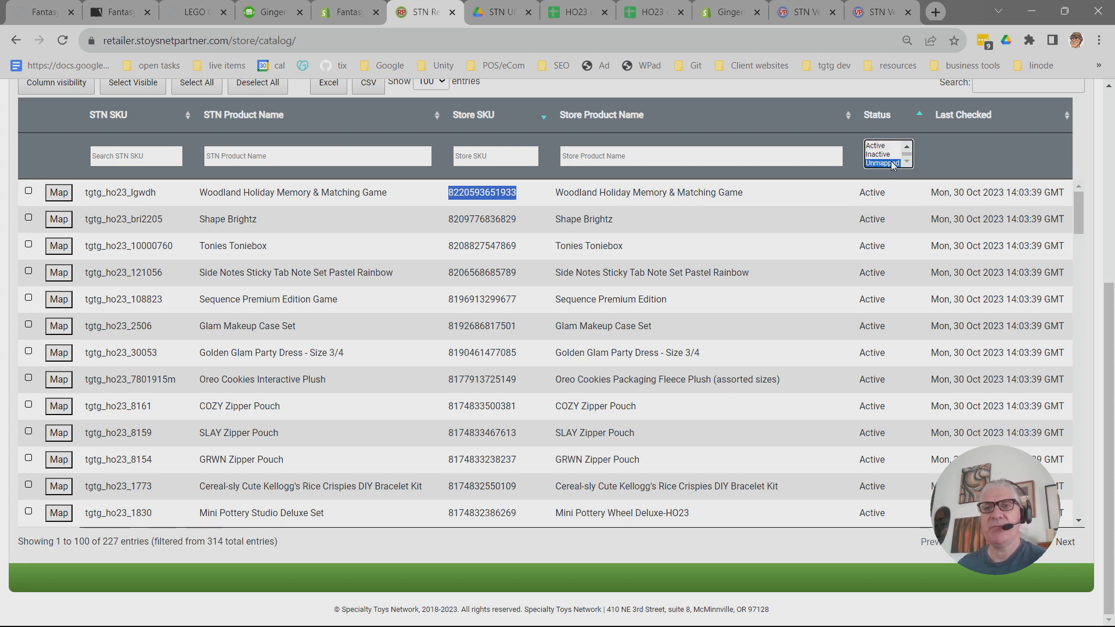
pyautogui.scroll(-7, 473, 355)
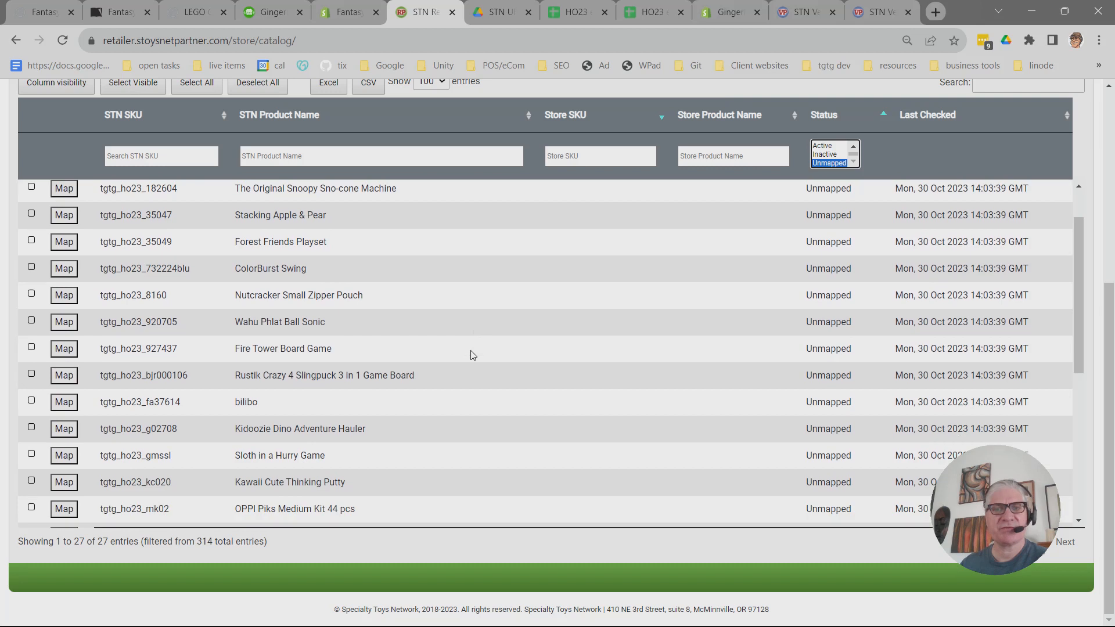
pyautogui.scroll(10, 473, 355)
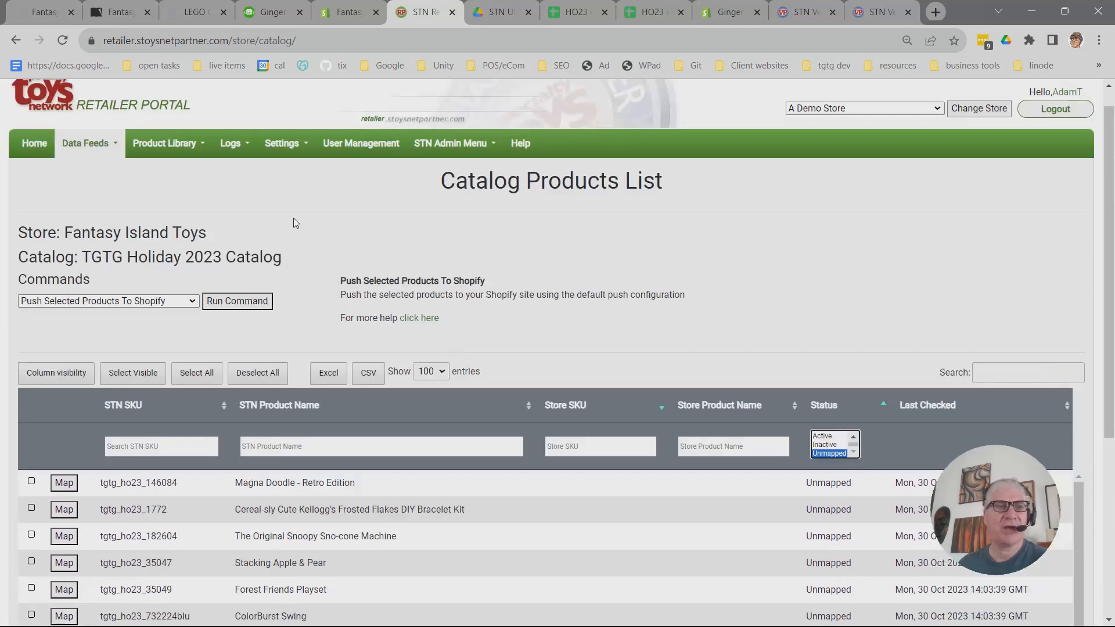
pyautogui.click(141, 301)
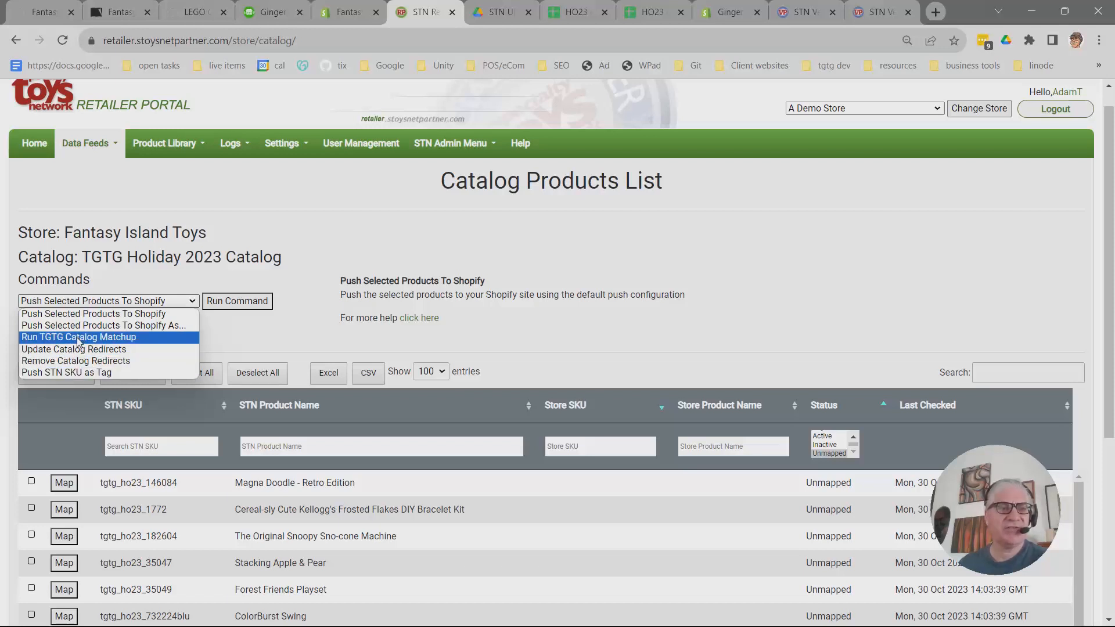
pyautogui.click(267, 338)
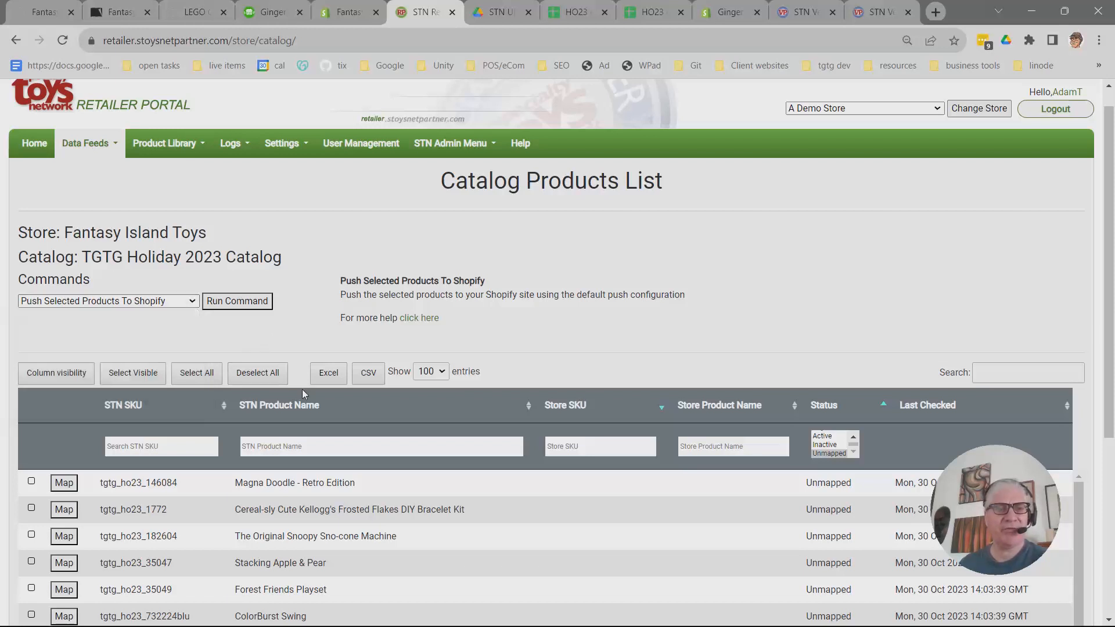
# Select all unmapped products, review the Push Selected Products To Shopify command options, and clear the selection.
pyautogui.click(197, 375)
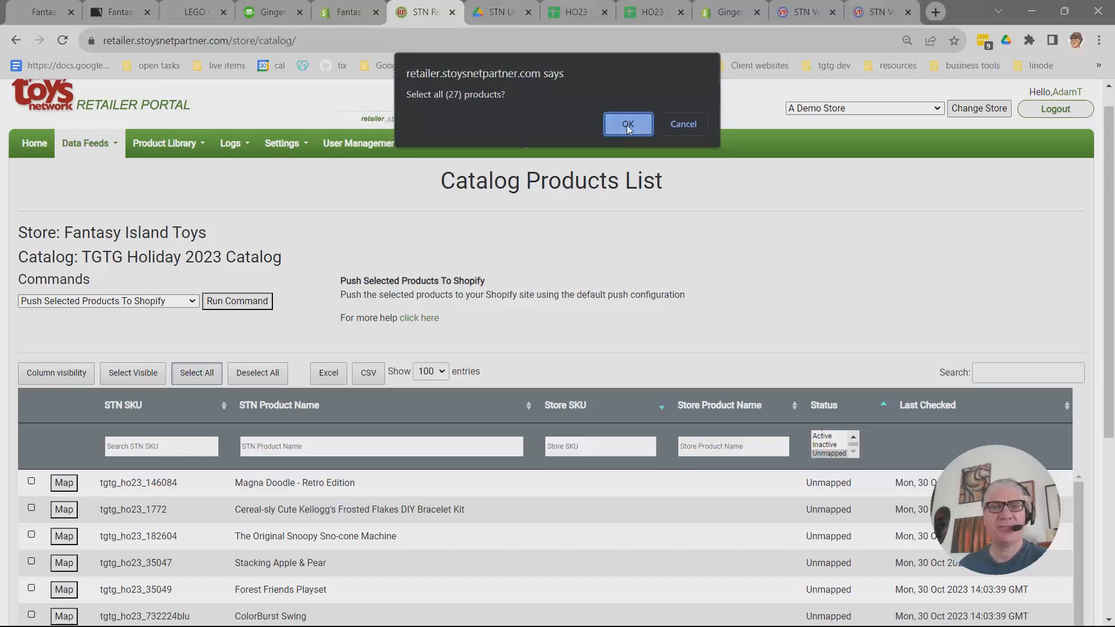
pyautogui.click(628, 121)
pyautogui.click(74, 304)
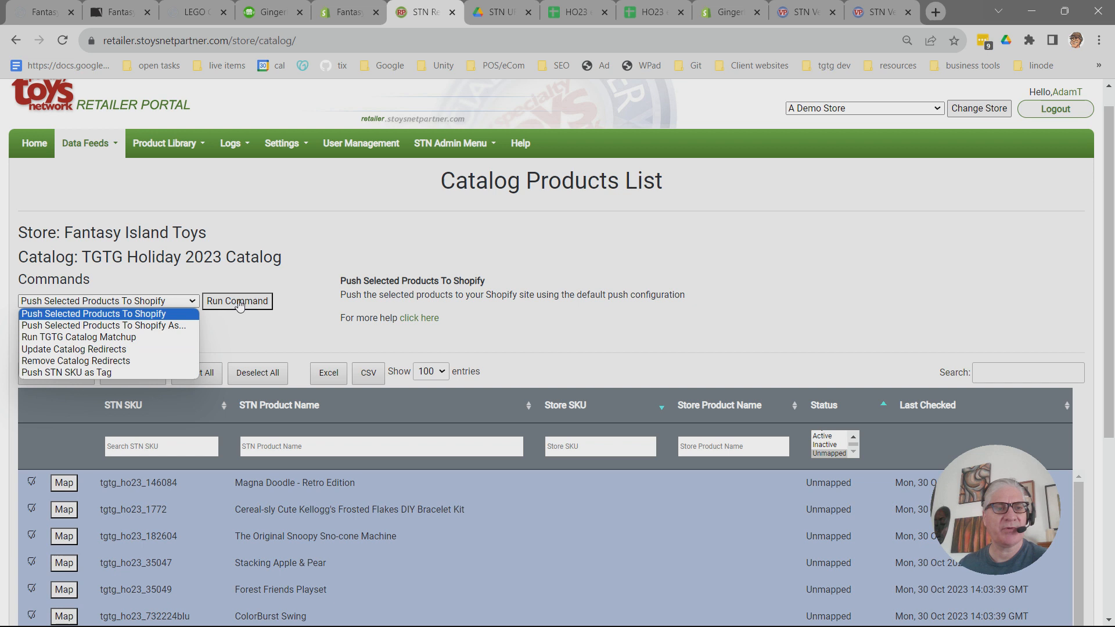
pyautogui.click(266, 331)
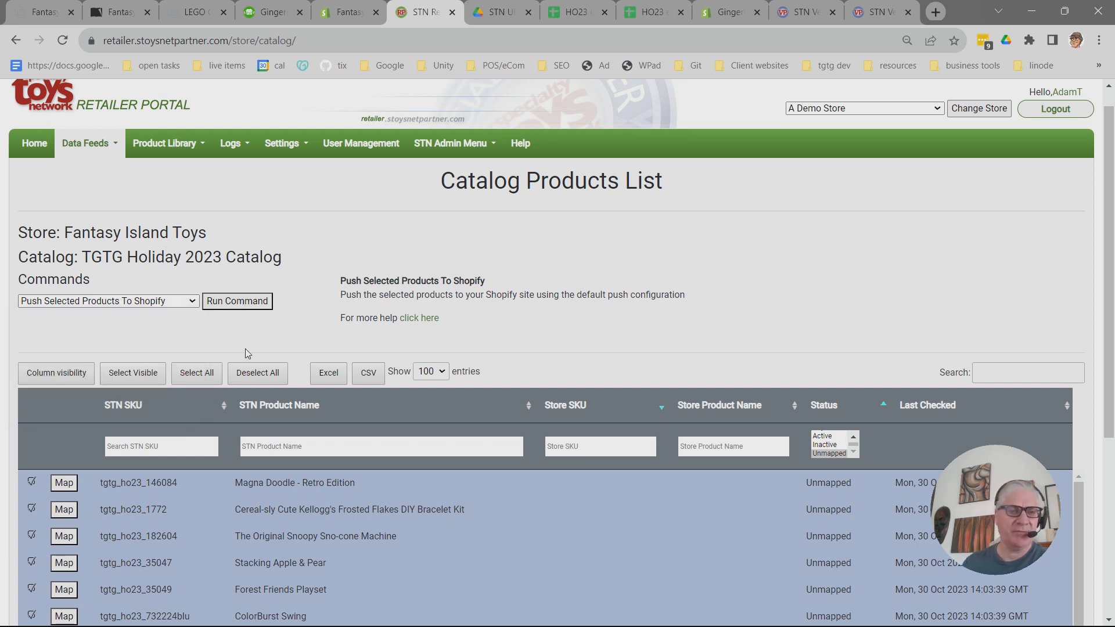
pyautogui.scroll(-3, 324, 374)
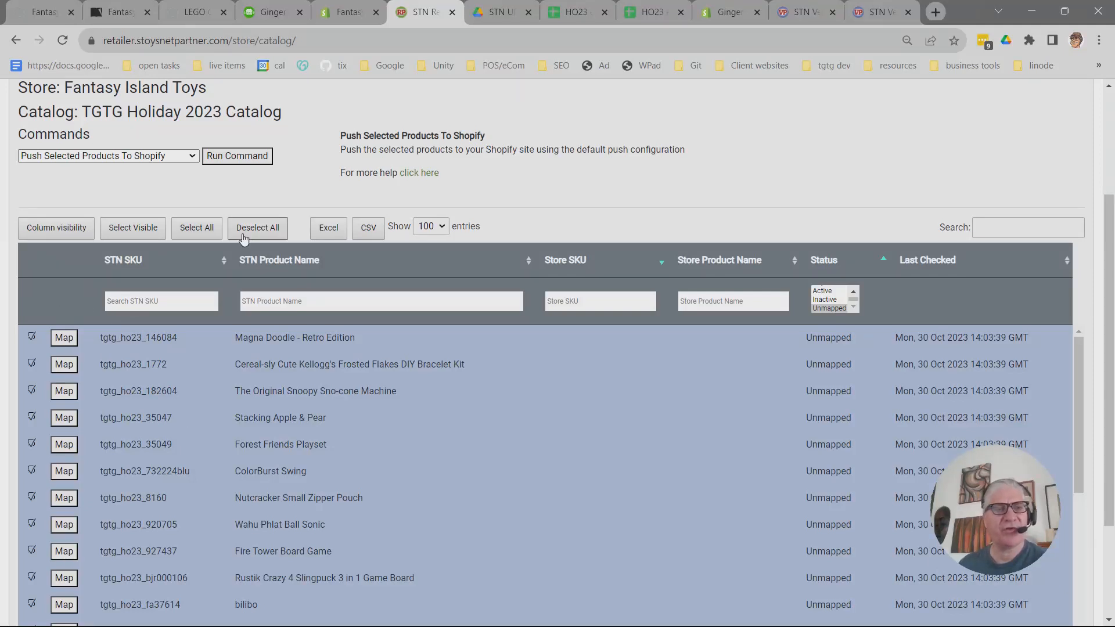
pyautogui.click(262, 231)
pyautogui.scroll(1, 360, 360)
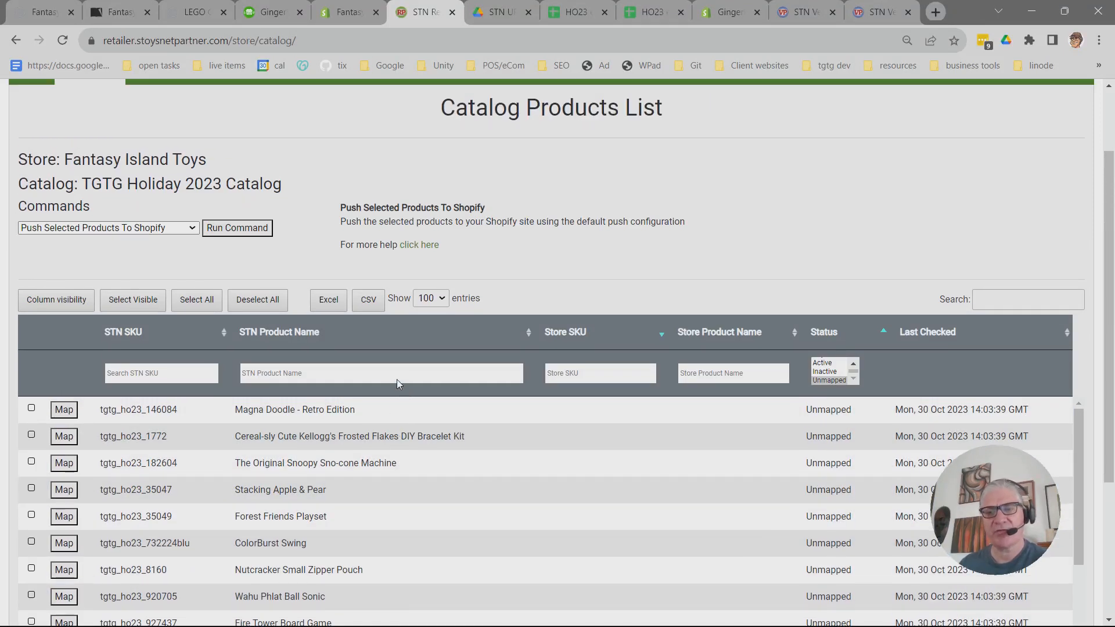
# Open the catalog product mapping for the unmapped bilibo product and search the store products for "bilibo".
pyautogui.scroll(-2, 868, 264)
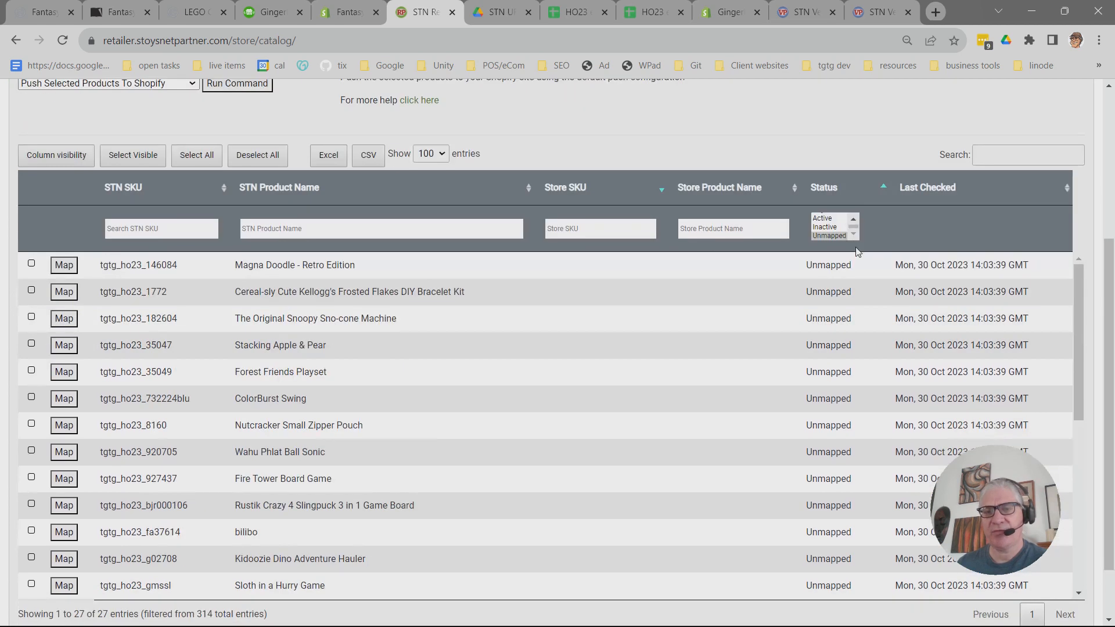
pyautogui.scroll(-1, 865, 273)
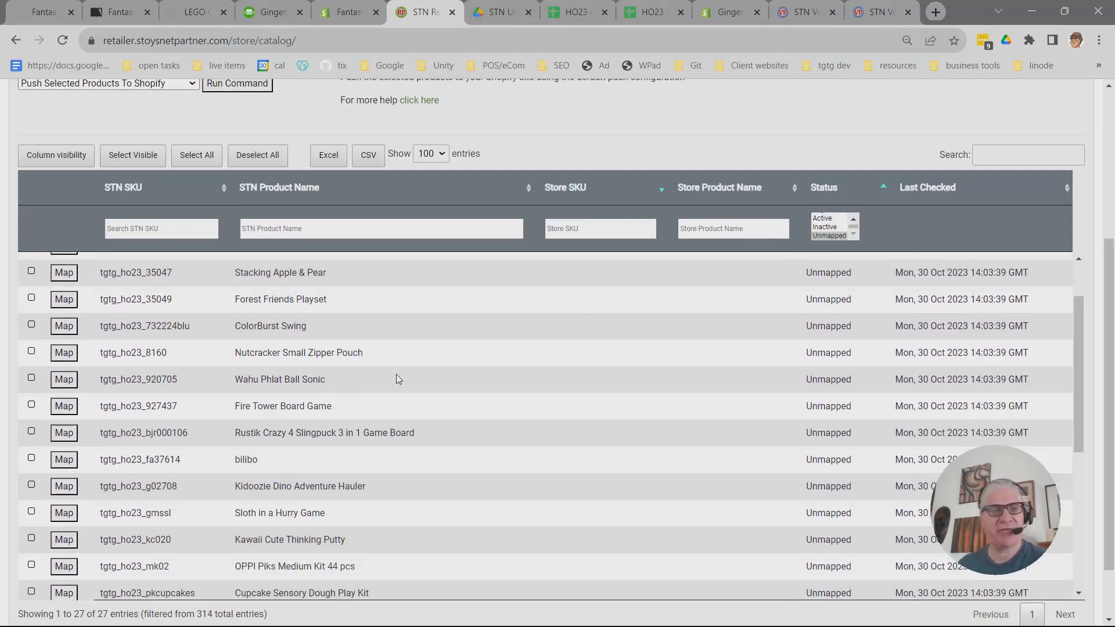
pyautogui.scroll(-1, 344, 440)
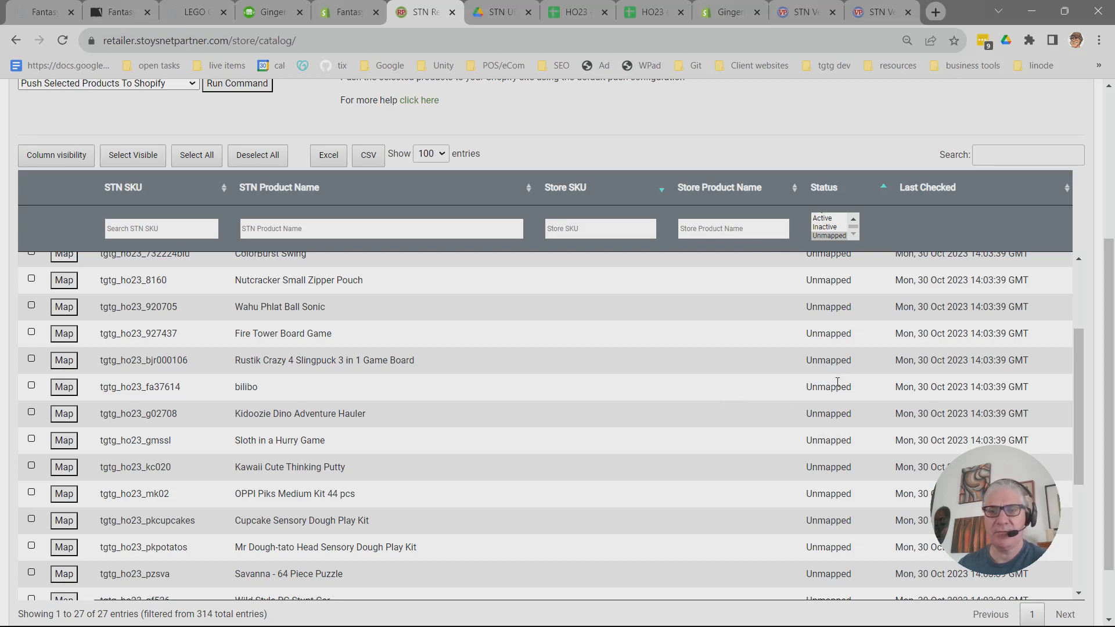
pyautogui.click(70, 388)
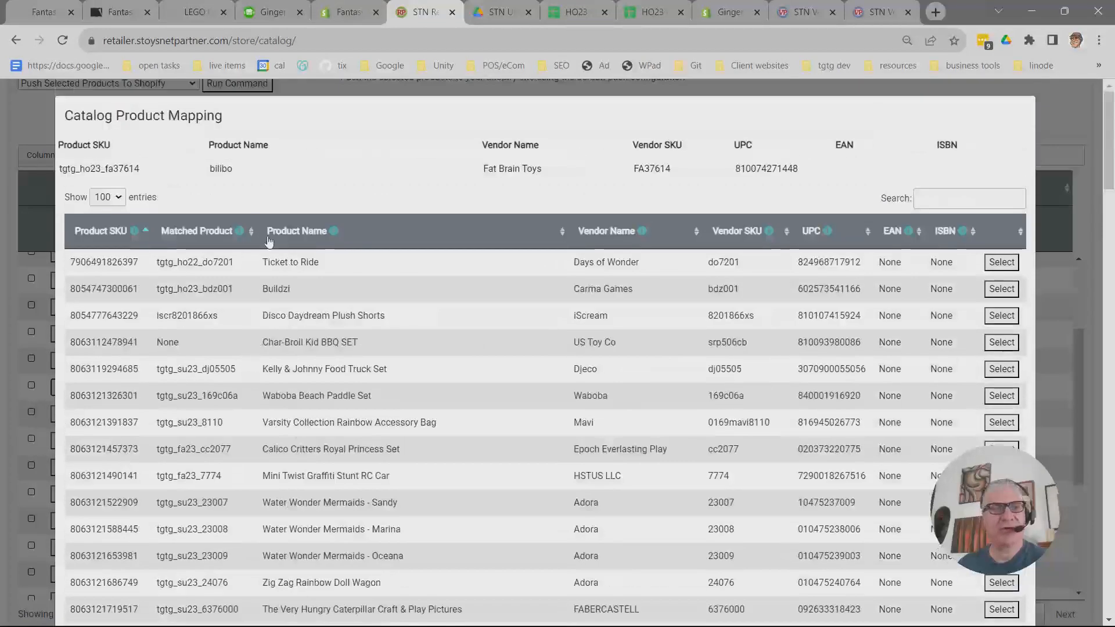
pyautogui.doubleClick(223, 167)
pyautogui.hotkey('ctrl', 'c')
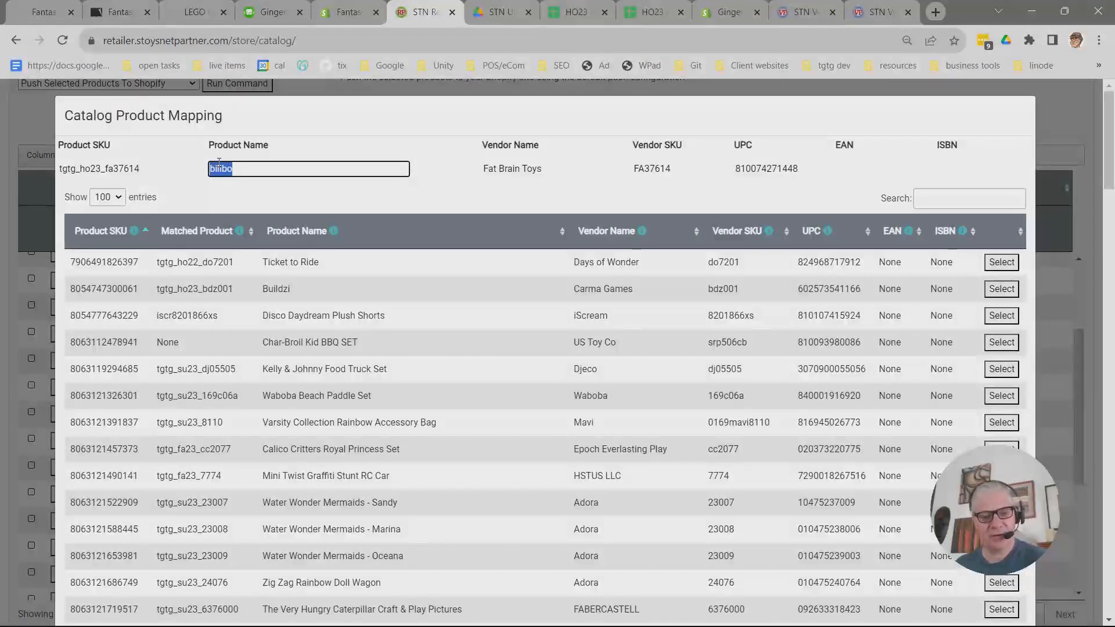
pyautogui.click(936, 198)
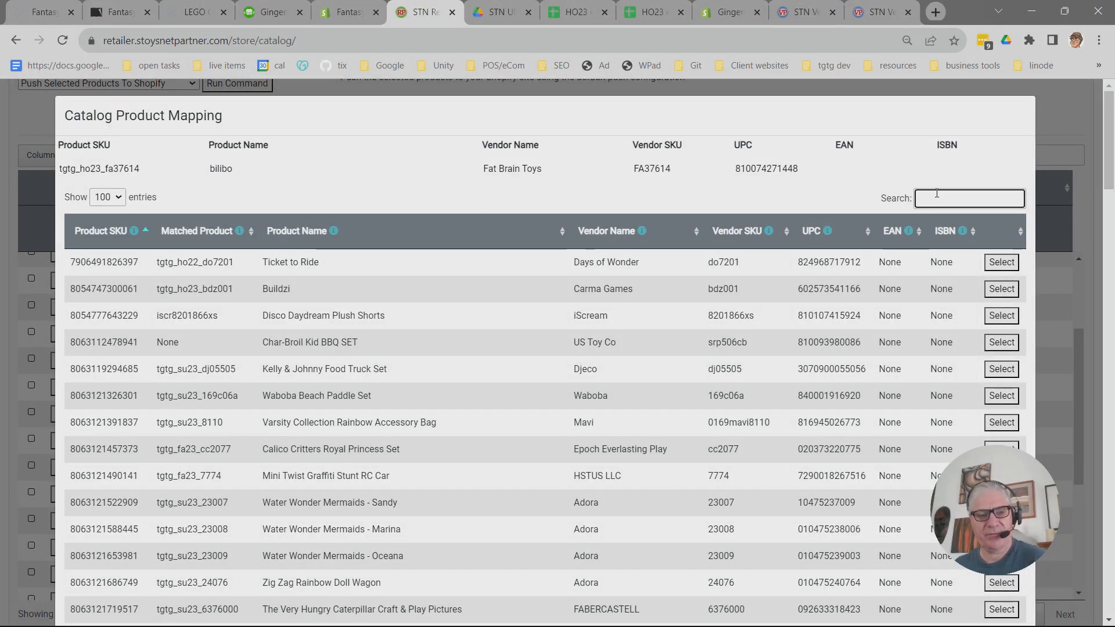
pyautogui.hotkey('ctrl', 'v')
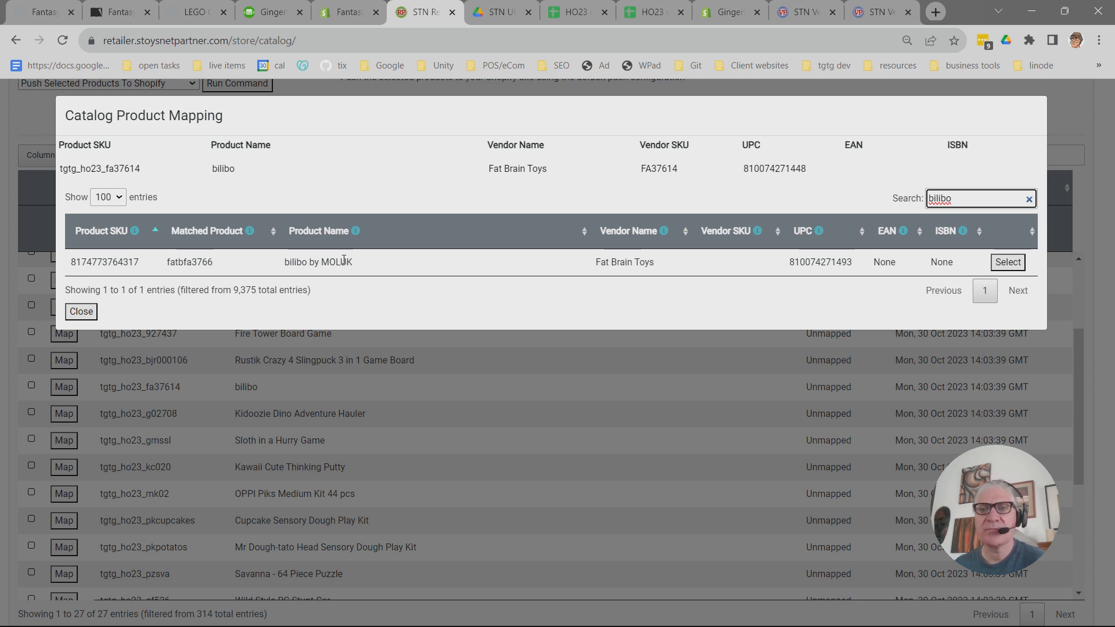
# Check the found store product's name and matched product SKU, and map the catalog item to bilibo by MOLUK.
pyautogui.doubleClick(312, 264)
pyautogui.moveTo(283, 262); pyautogui.dragTo(355, 262)
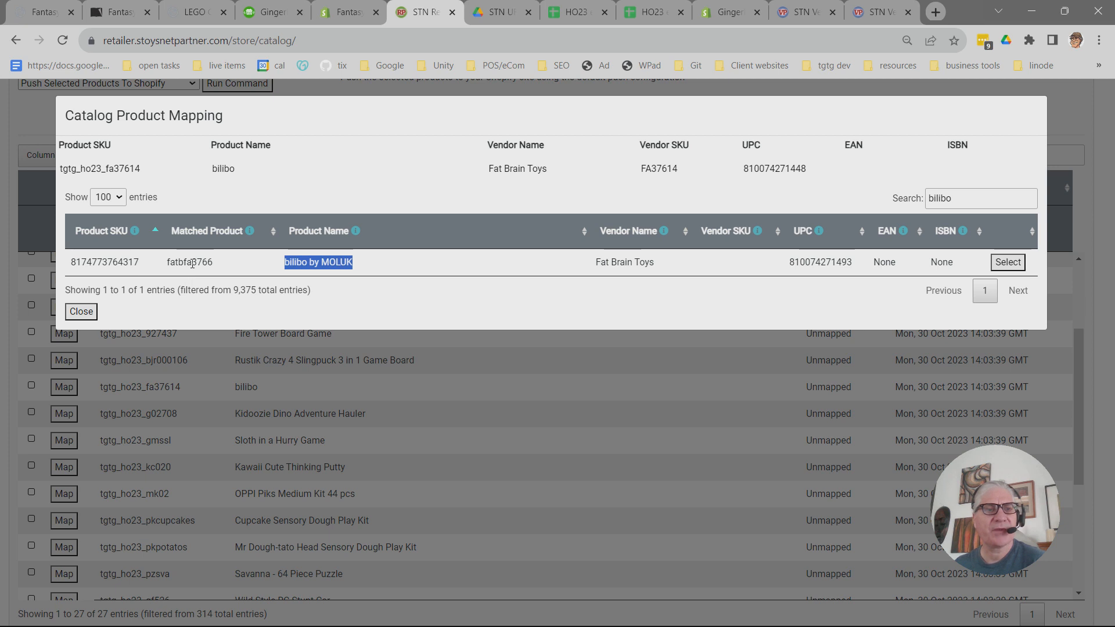
pyautogui.moveTo(235, 262); pyautogui.dragTo(167, 262)
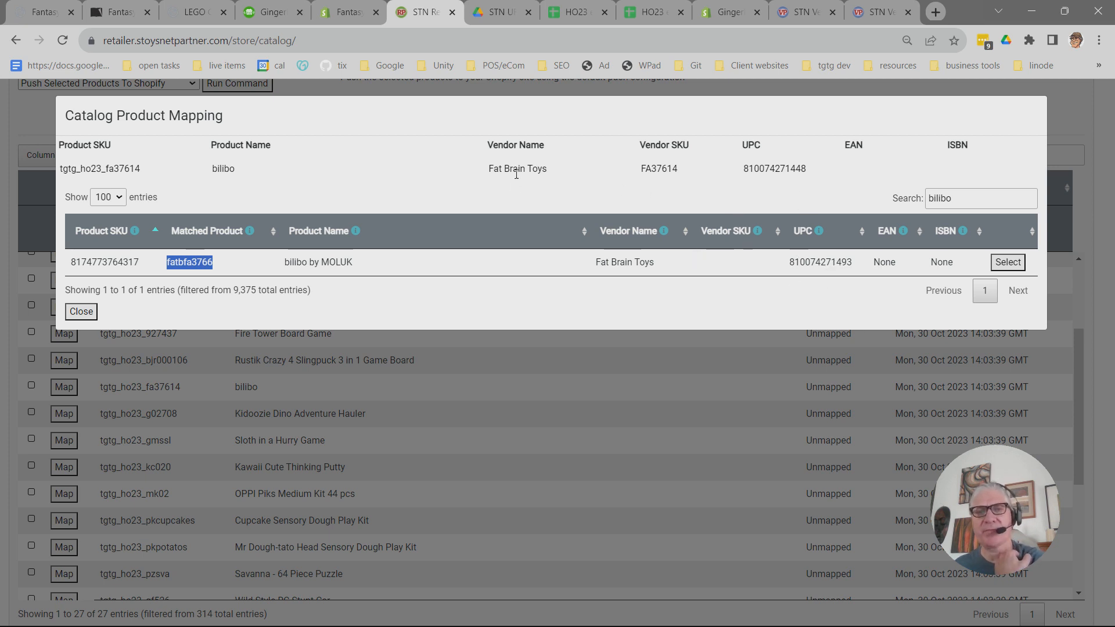
pyautogui.click(1008, 262)
pyautogui.scroll(4, 584, 462)
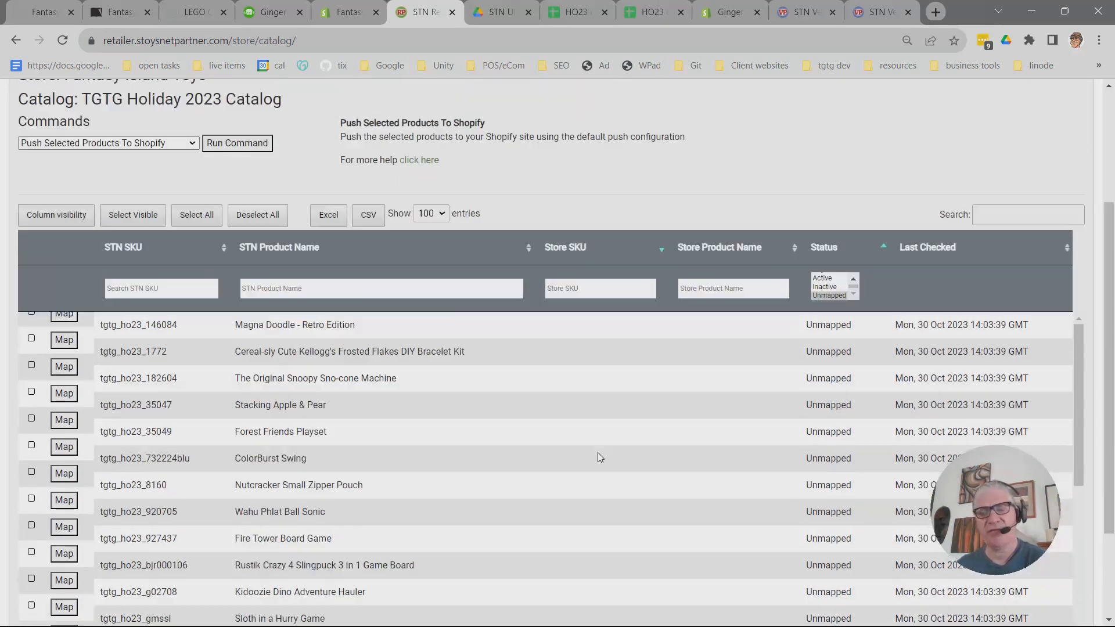
# Select all remaining unmapped products and run the Push STN SKU as Tag command on them.
pyautogui.scroll(-4, 773, 337)
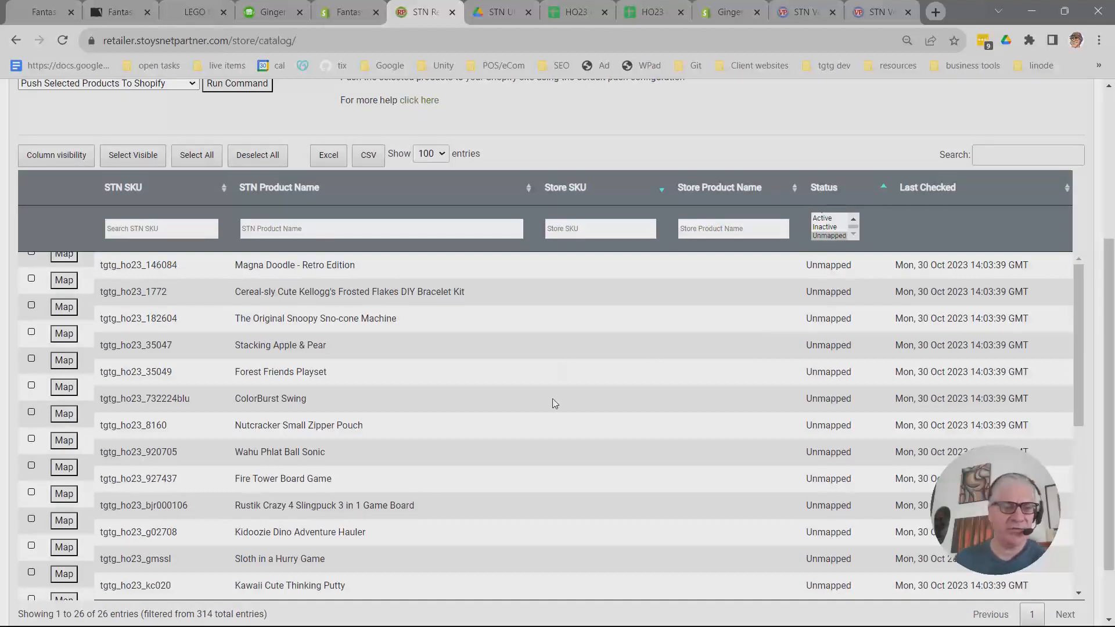
pyautogui.scroll(-3, 552, 403)
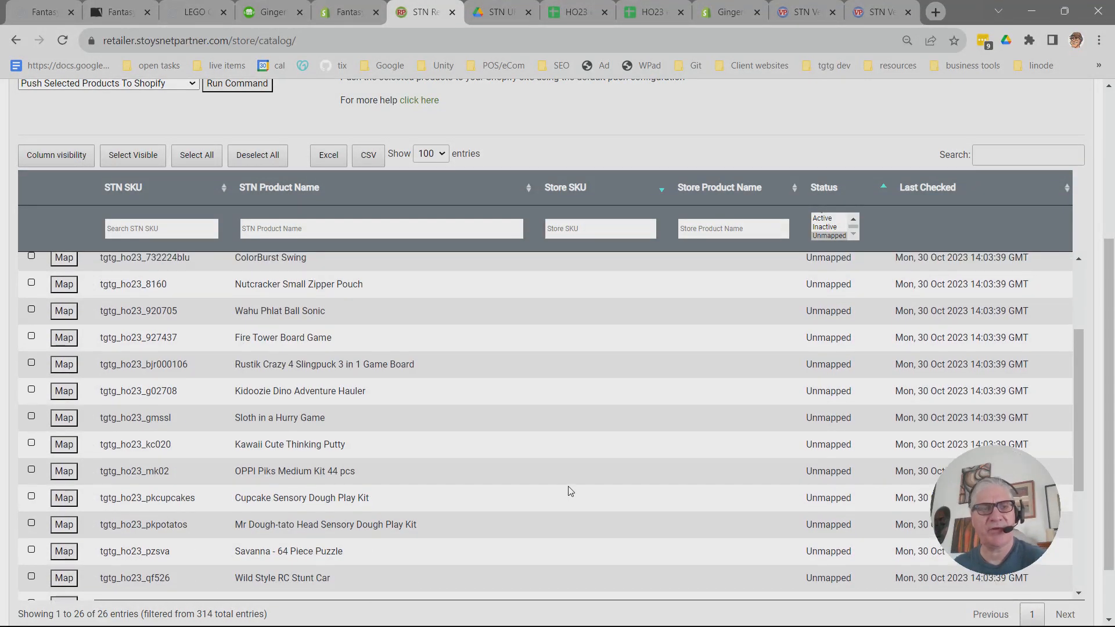
pyautogui.scroll(5, 568, 490)
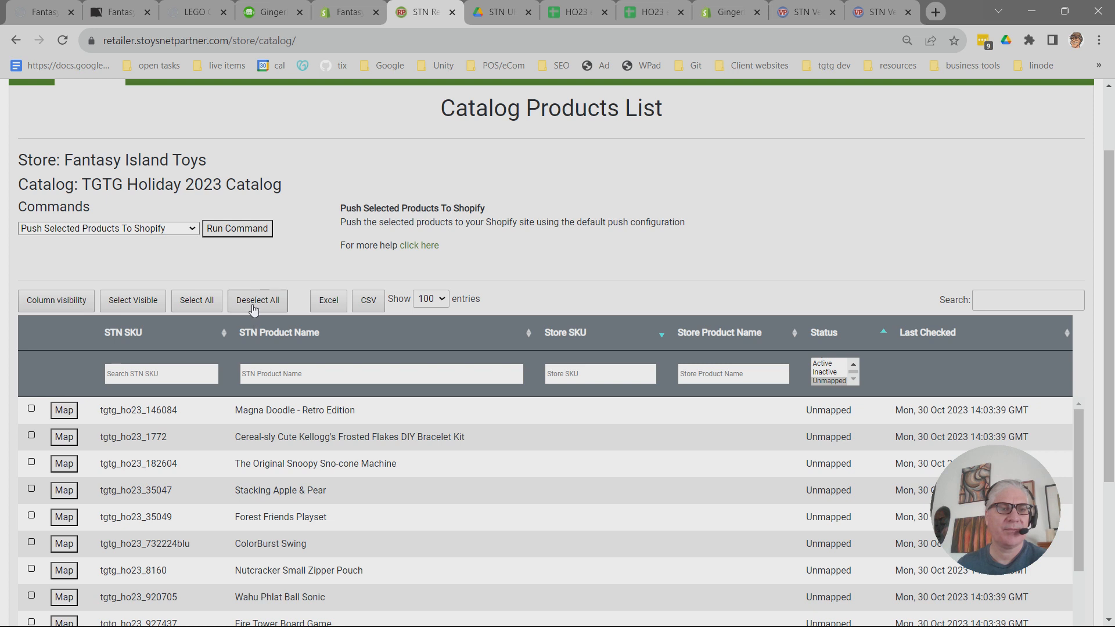
pyautogui.click(196, 300)
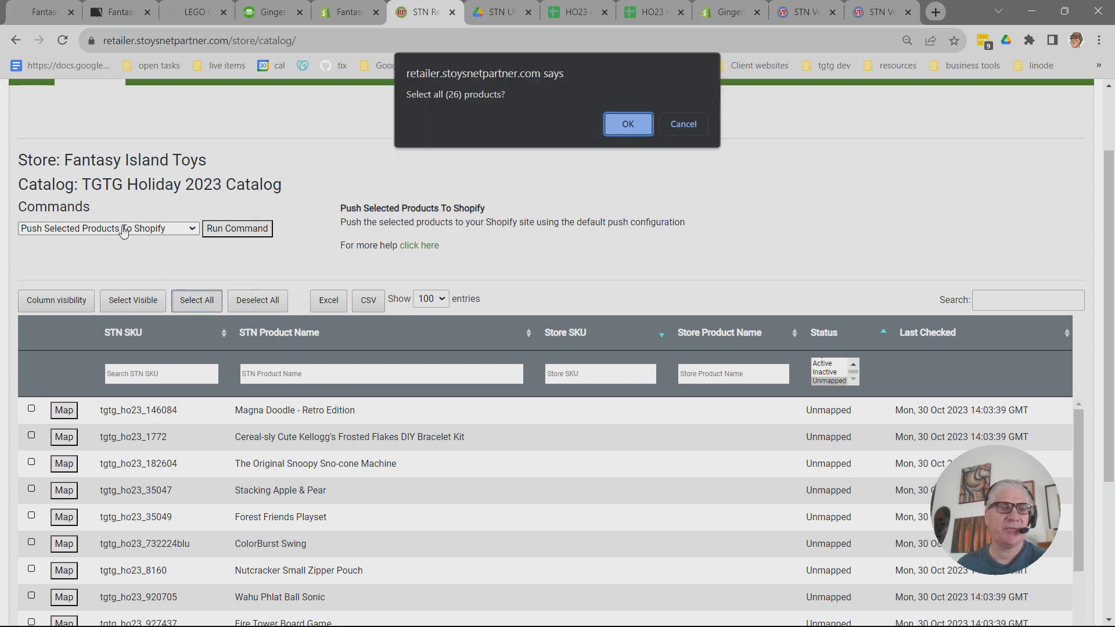
pyautogui.click(629, 124)
pyautogui.click(116, 229)
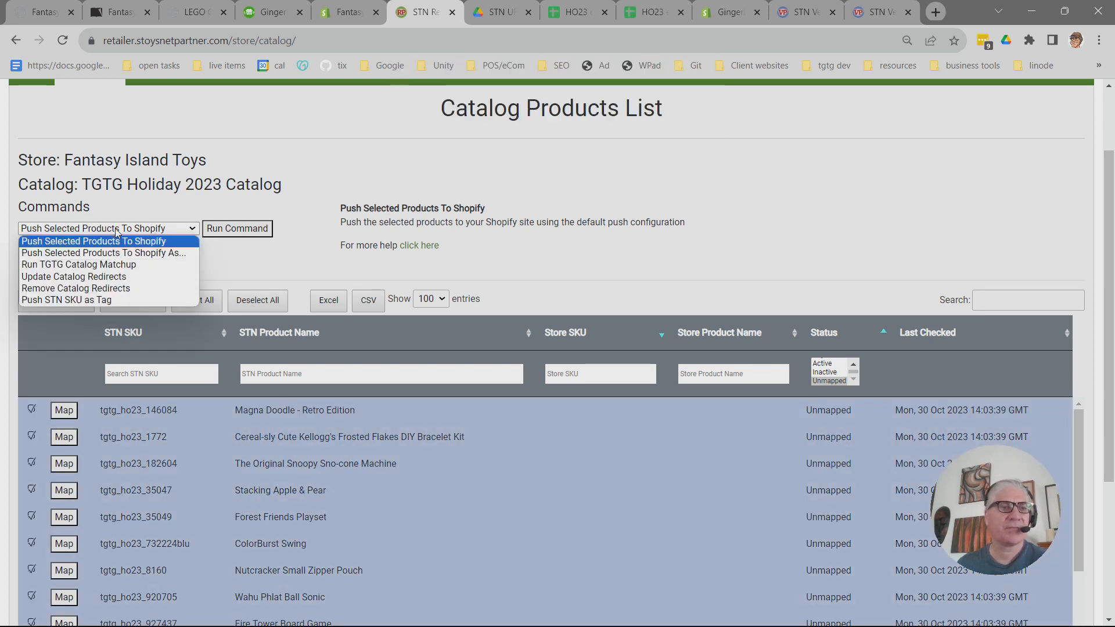
pyautogui.click(103, 300)
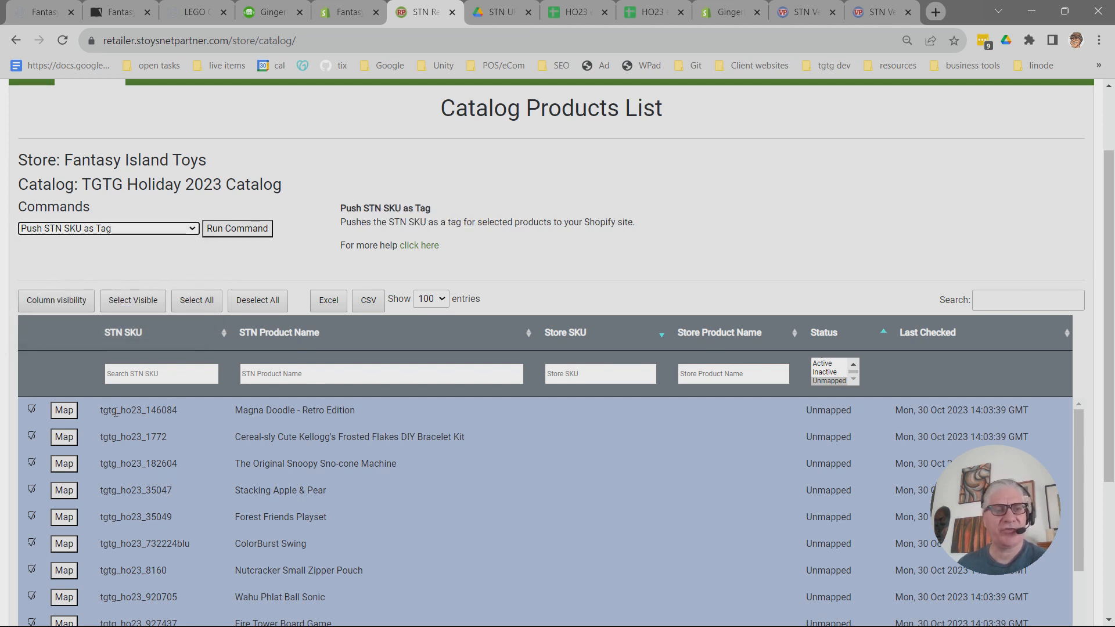
pyautogui.moveTo(97, 413); pyautogui.dragTo(181, 416)
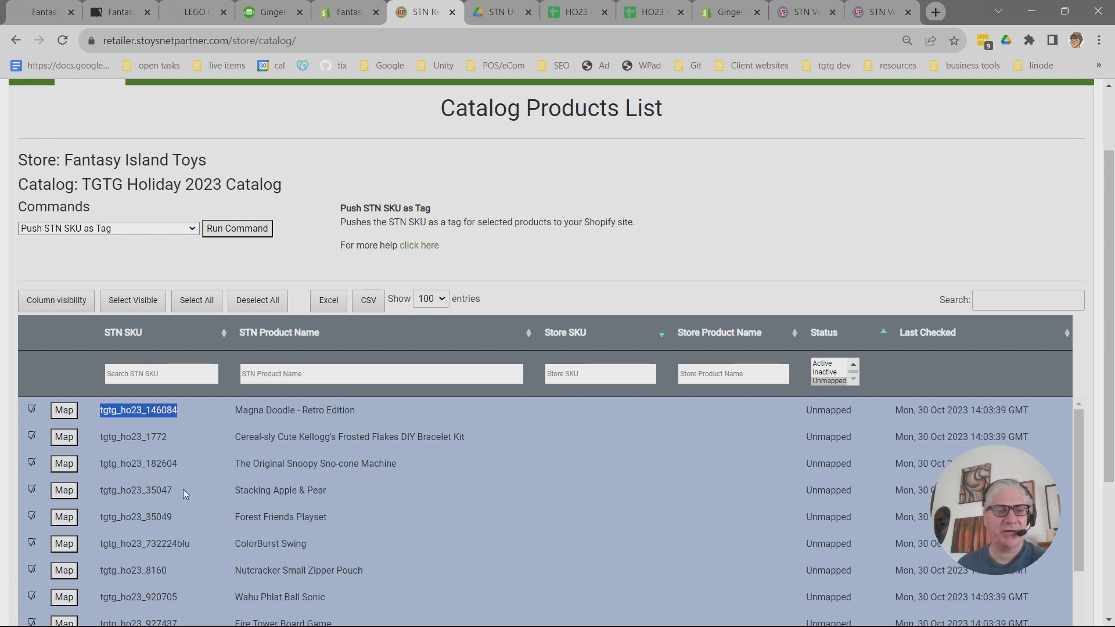
pyautogui.click(76, 275)
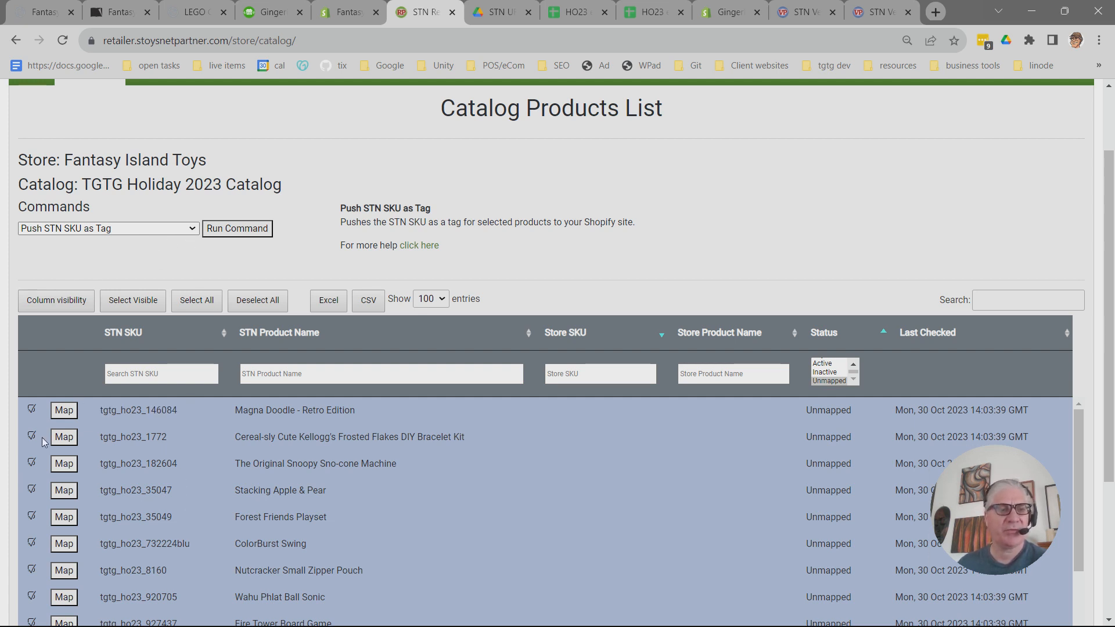
pyautogui.click(250, 228)
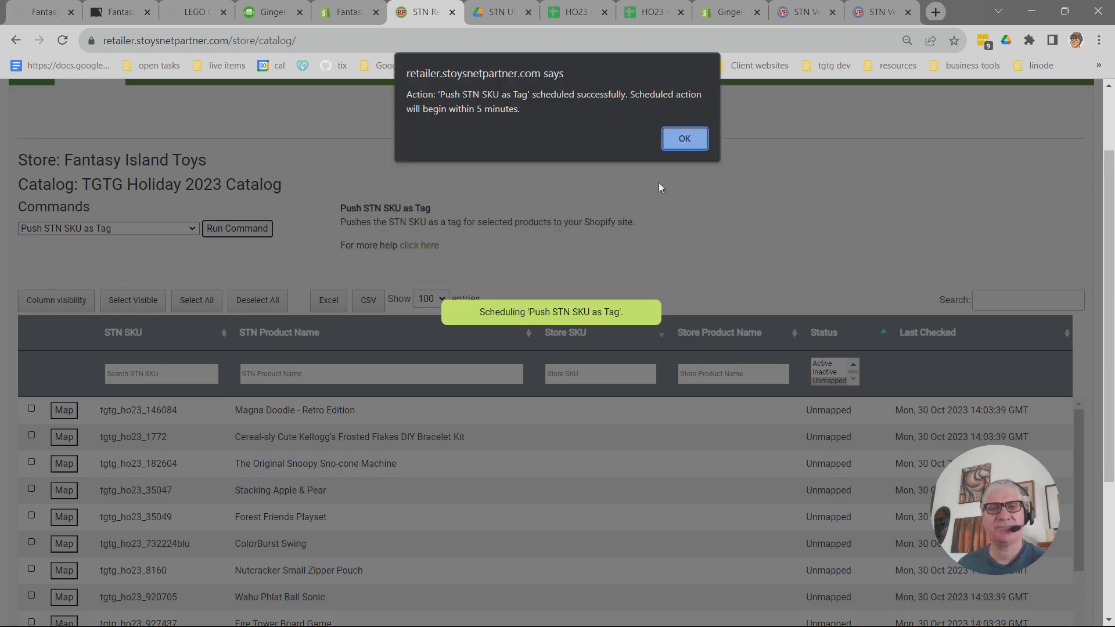
# Run the Update Catalog Redirects command for the TGTG Holiday 2023 Catalog.
pyautogui.click(684, 139)
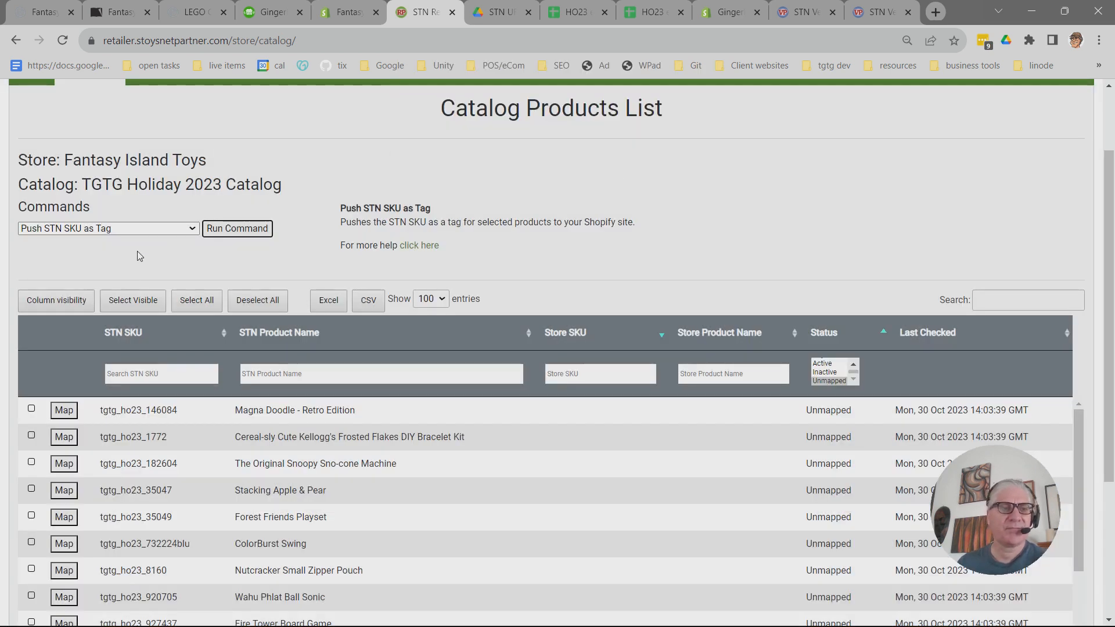
pyautogui.click(191, 229)
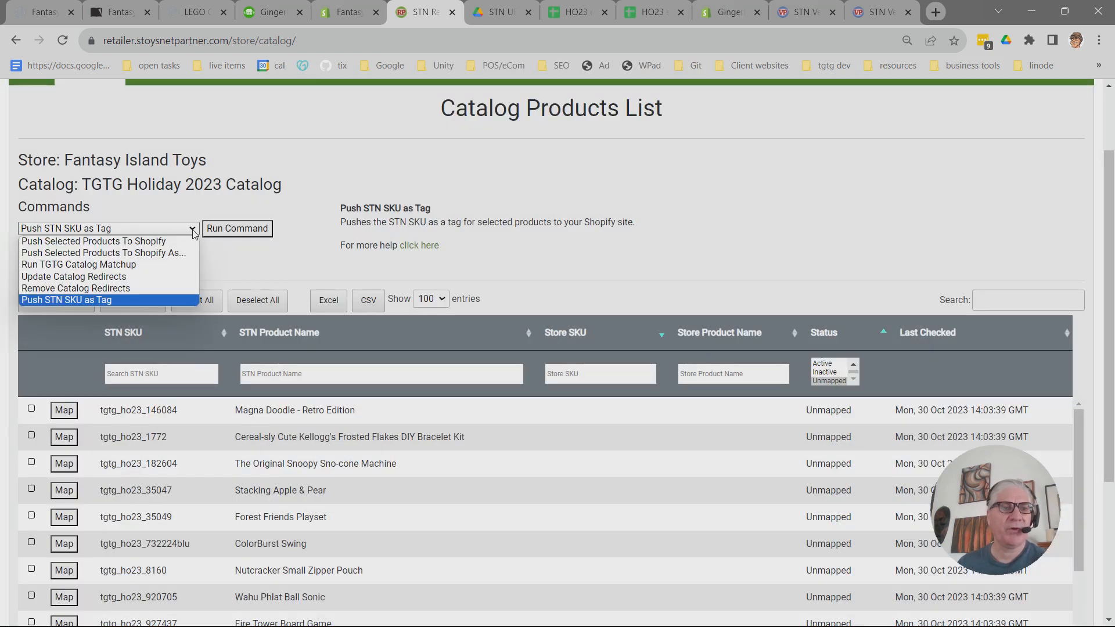
pyautogui.click(116, 282)
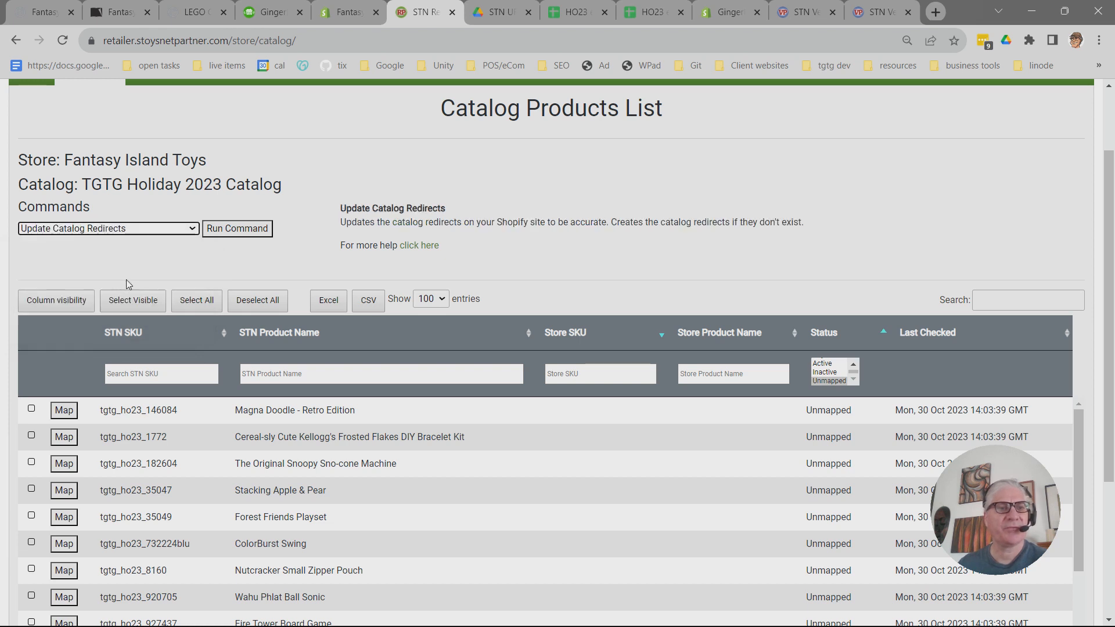
pyautogui.click(251, 228)
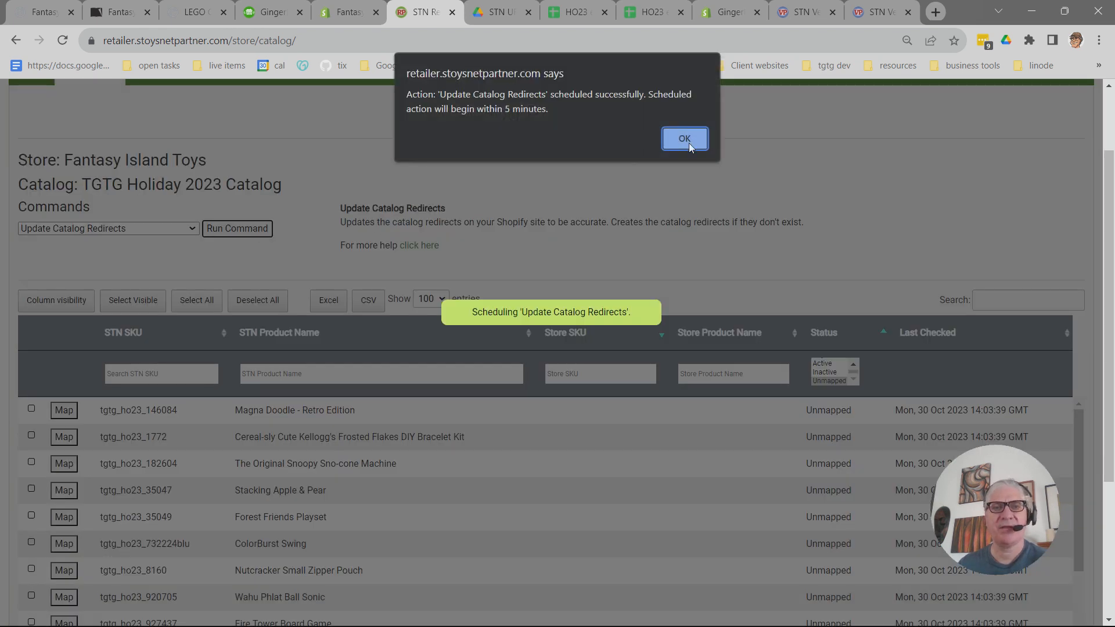
pyautogui.click(684, 139)
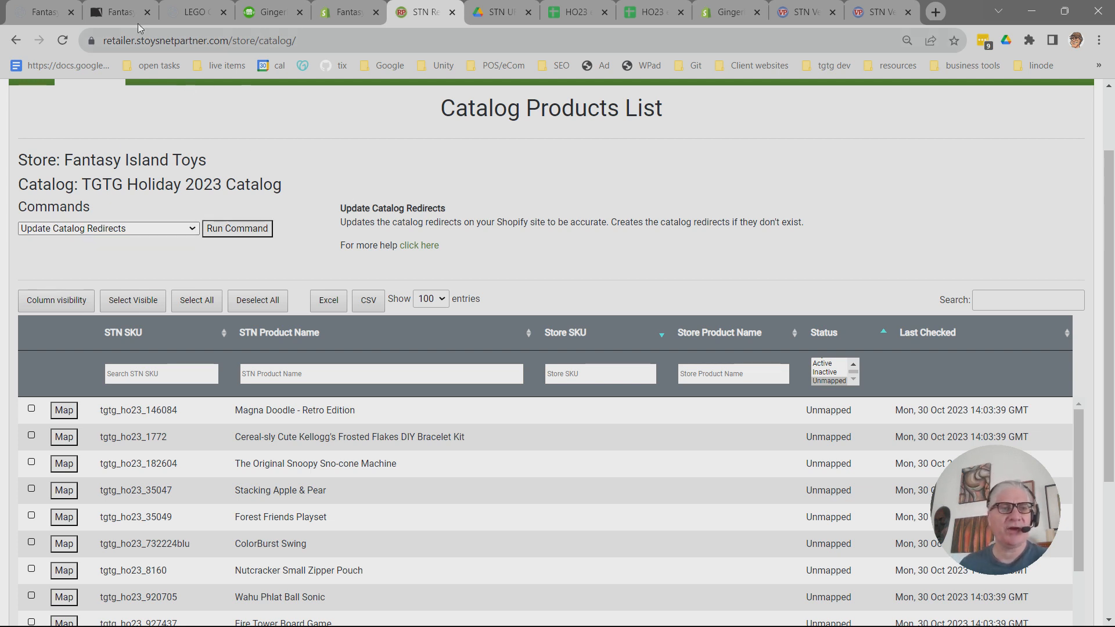
# Switch to the holiday catalog flip-book, go to the Bounce spread, and follow the product link on the bilibo item.
pyautogui.click(121, 7)
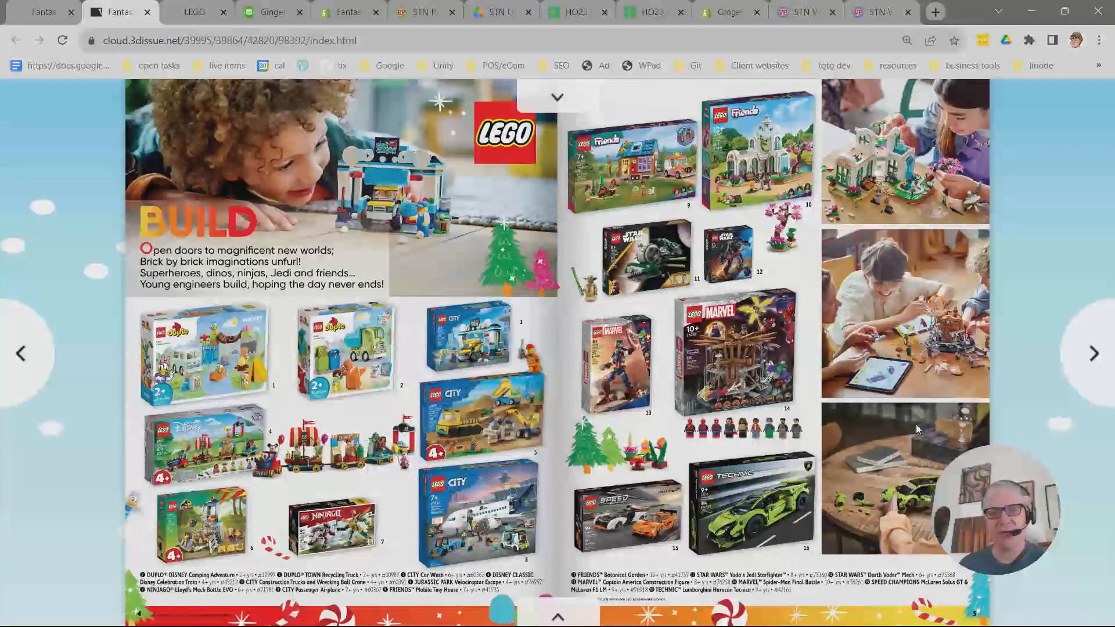
pyautogui.click(1094, 354)
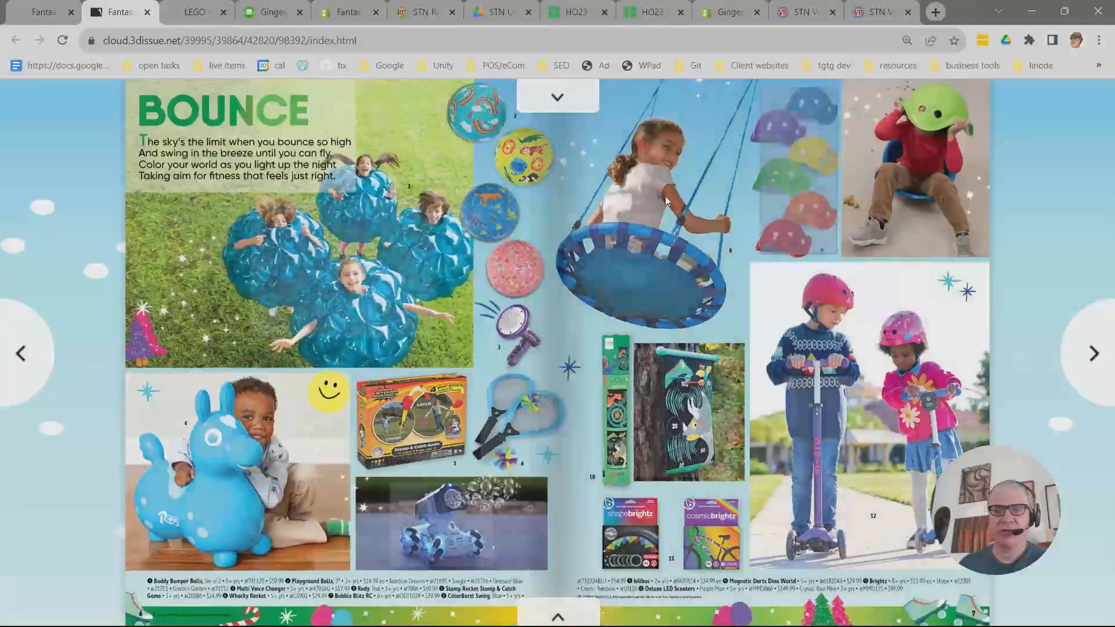
pyautogui.click(795, 222)
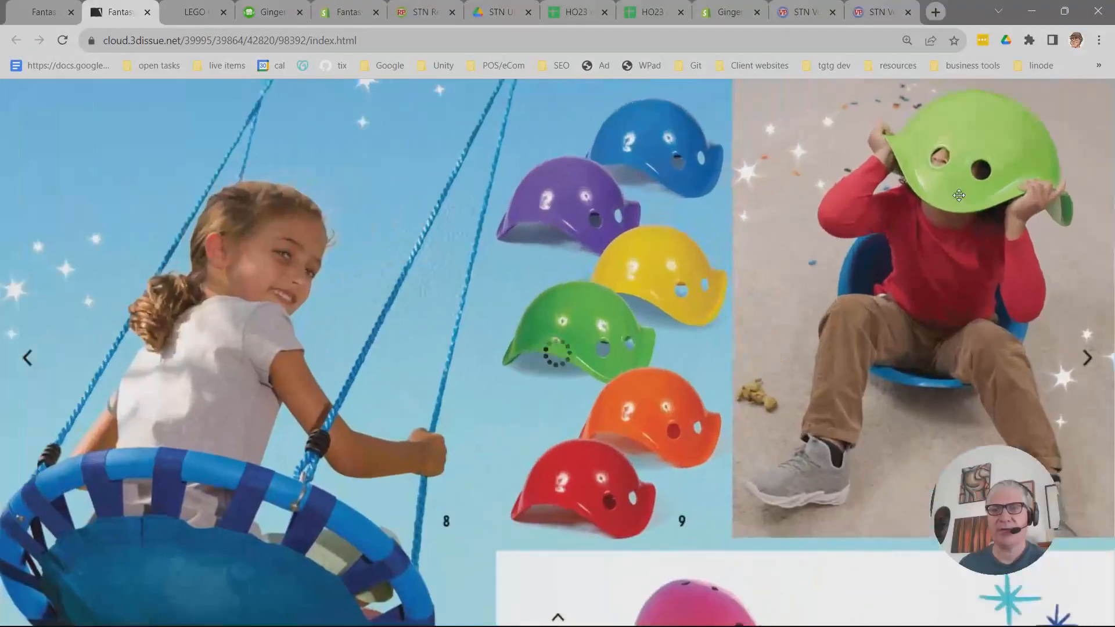
pyautogui.click(587, 354)
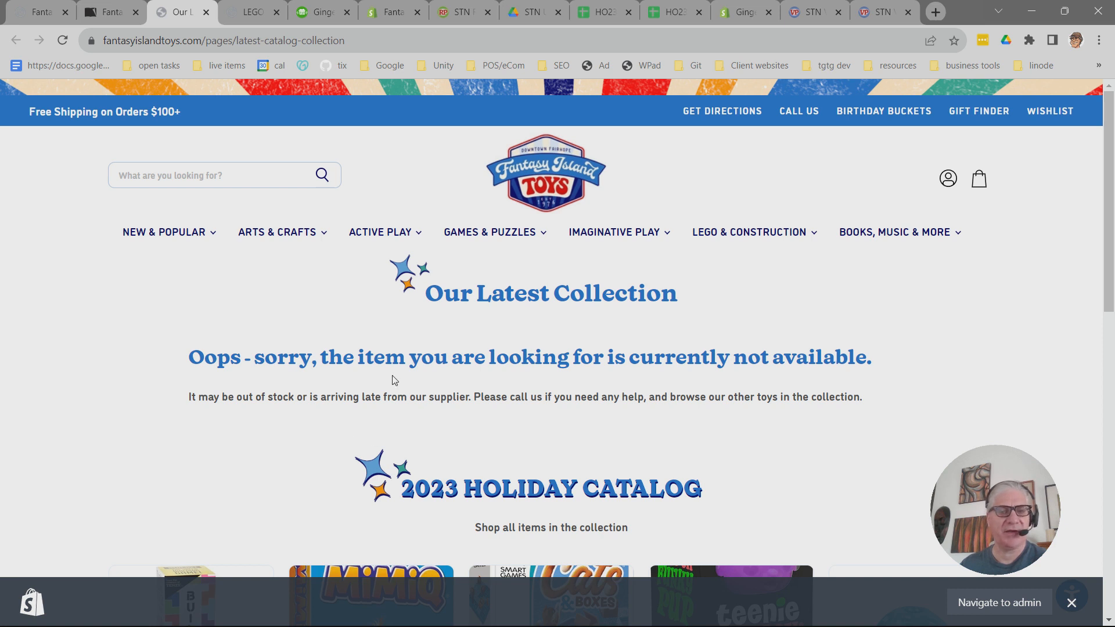
# Review the Our Latest Collection page's address, unavailable-item message and featured products, and open the full 2023 holiday collection from it.
pyautogui.scroll(-1, 448, 360)
pyautogui.moveTo(345, 42); pyautogui.dragTo(238, 59)
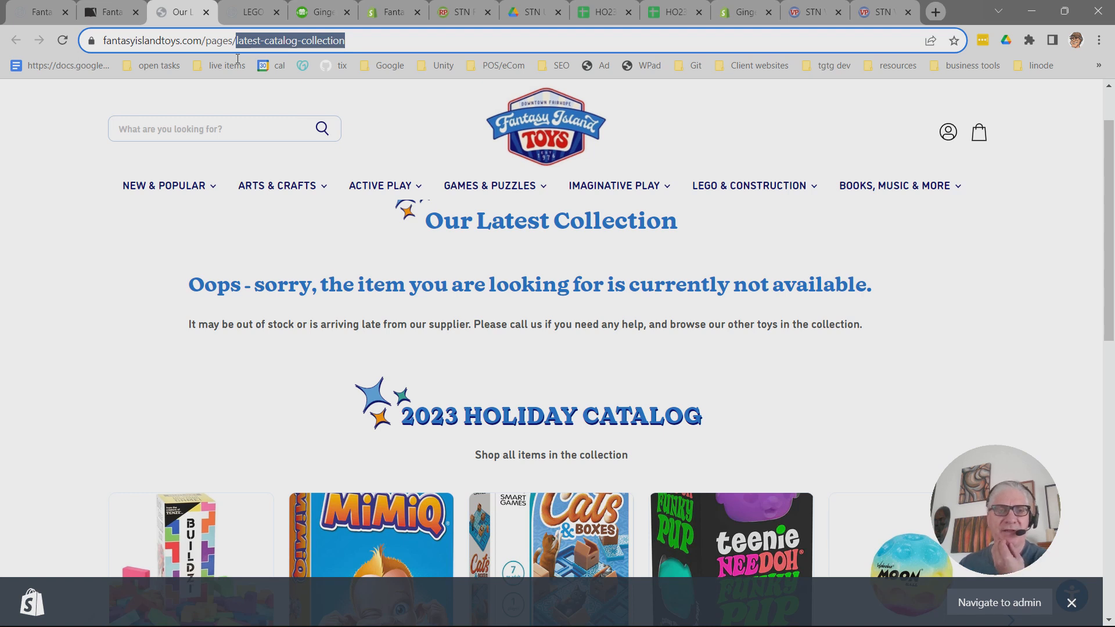
pyautogui.moveTo(237, 59); pyautogui.dragTo(237, 58)
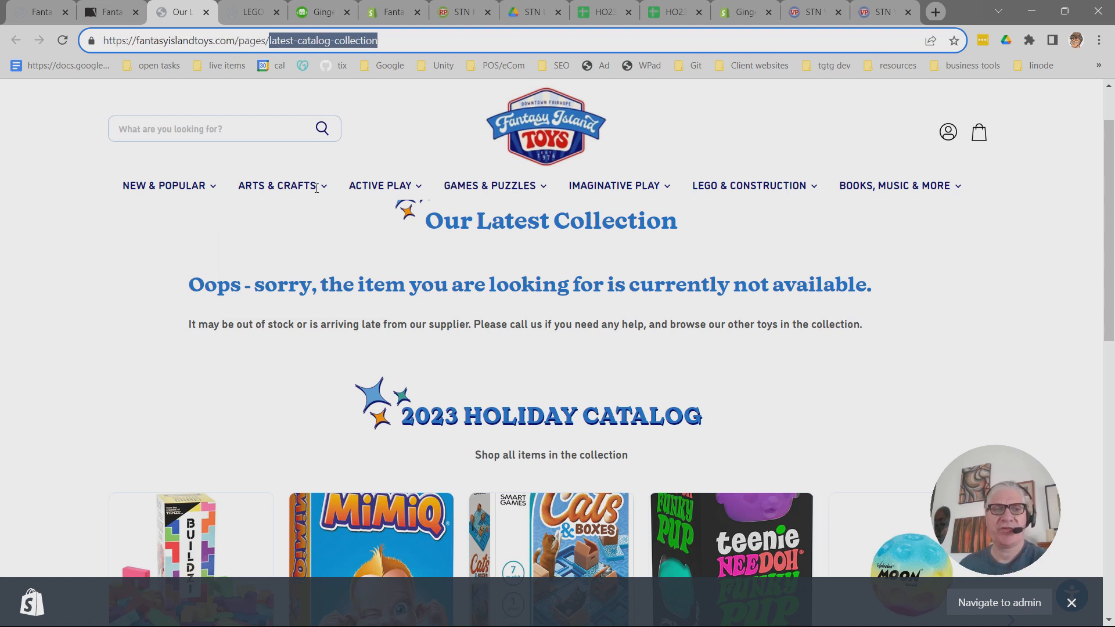
pyautogui.tripleClick(596, 292)
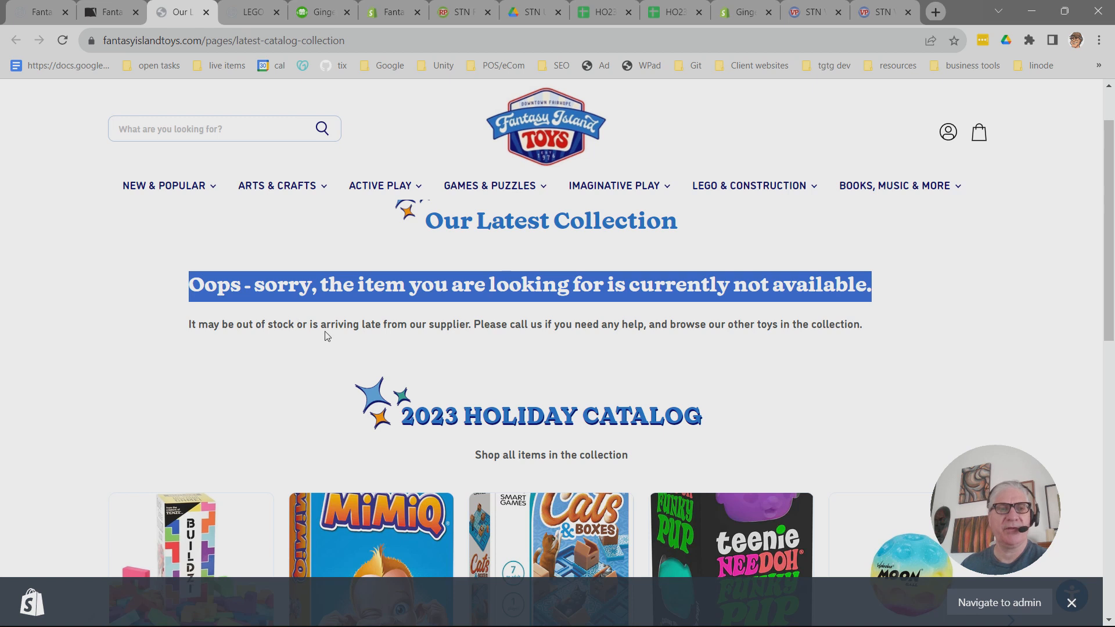
pyautogui.click(422, 328)
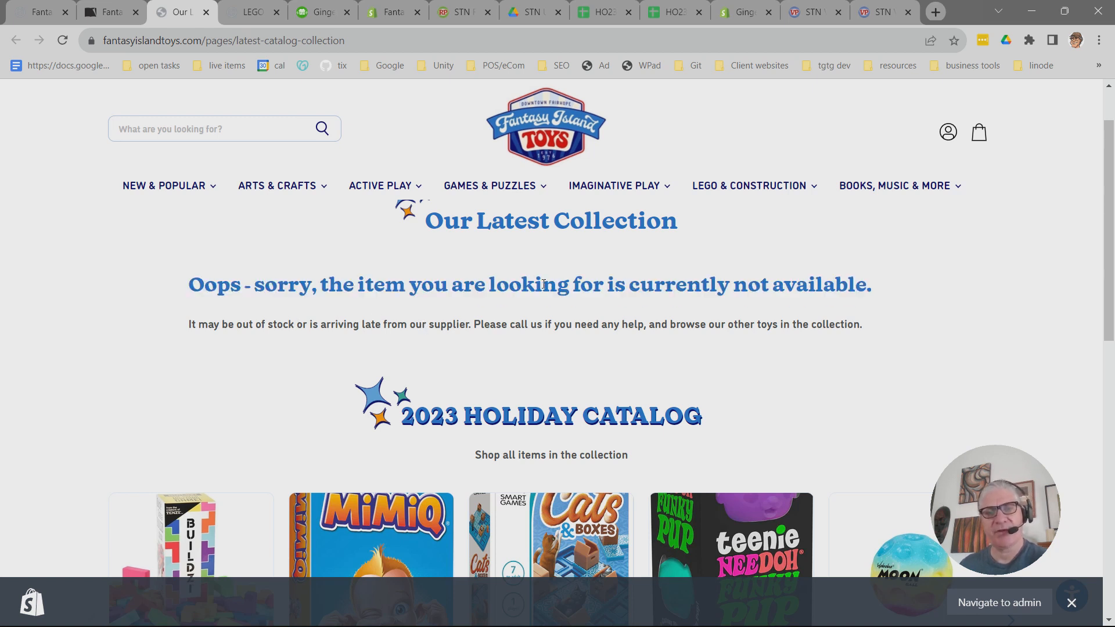
pyautogui.scroll(-3, 540, 273)
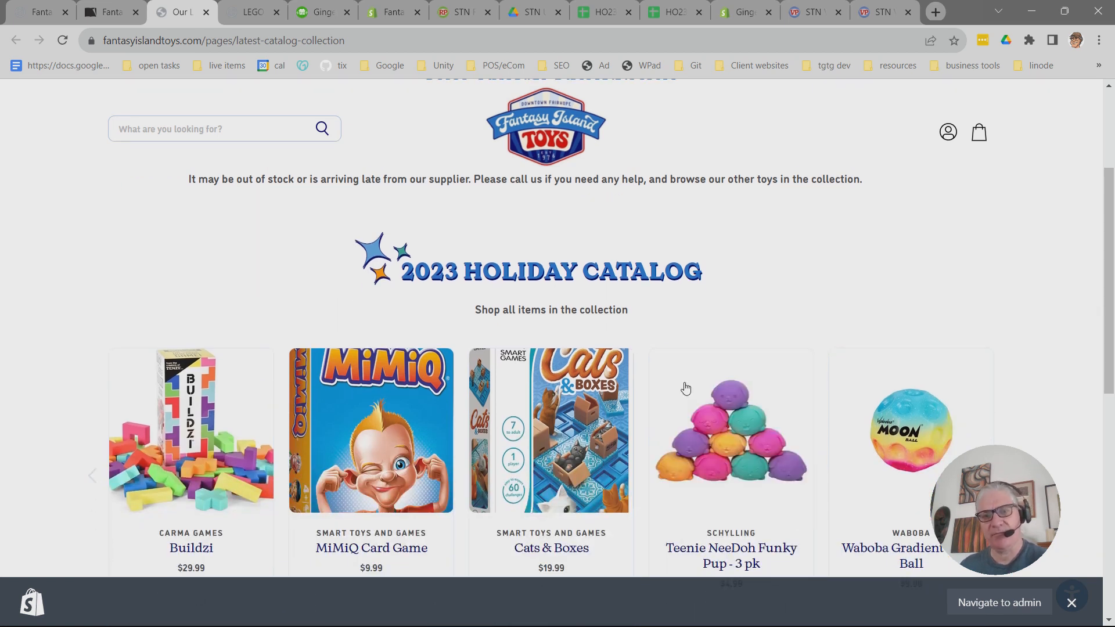
pyautogui.scroll(-5, 686, 387)
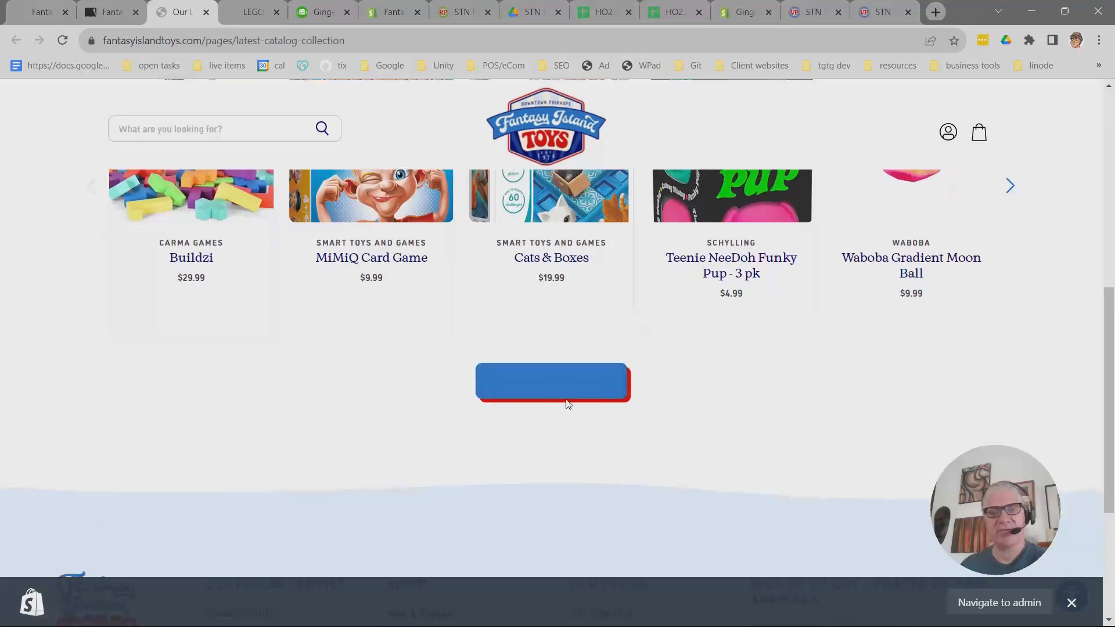
pyautogui.click(561, 393)
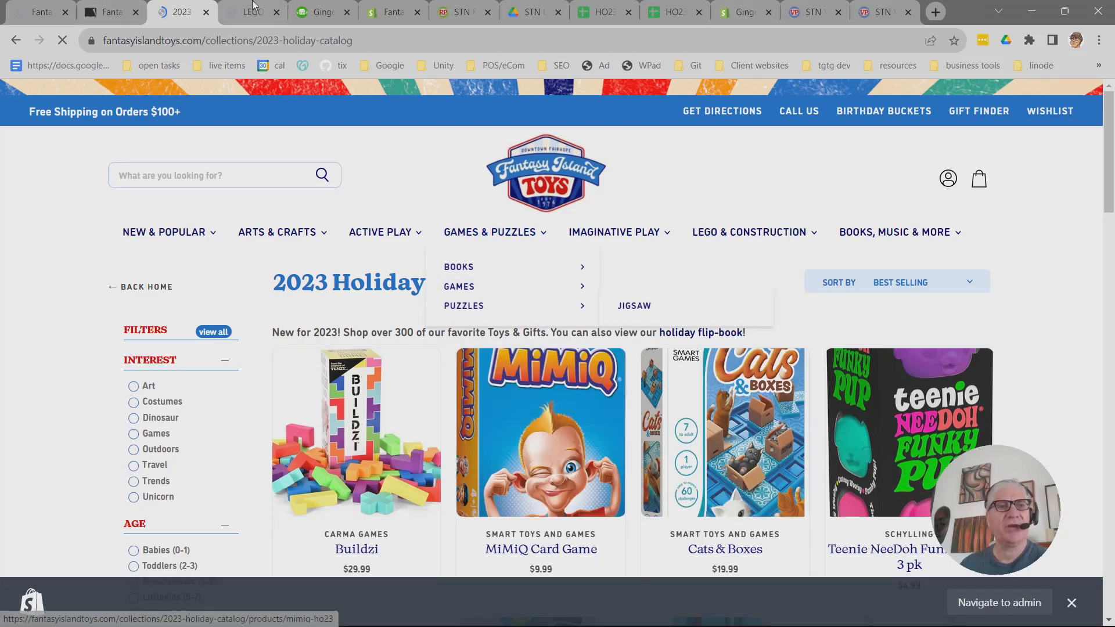
# Switch to the Fantasy Island Toys Shopify admin and open the online store's Our Latest Collection page for editing.
pyautogui.click(393, 12)
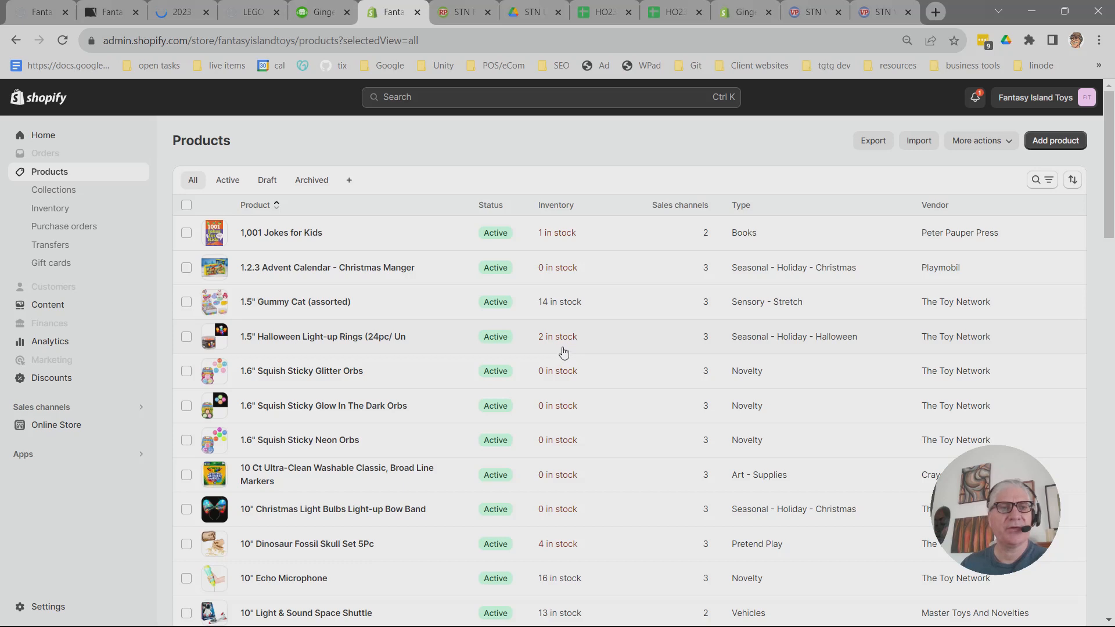
pyautogui.click(46, 425)
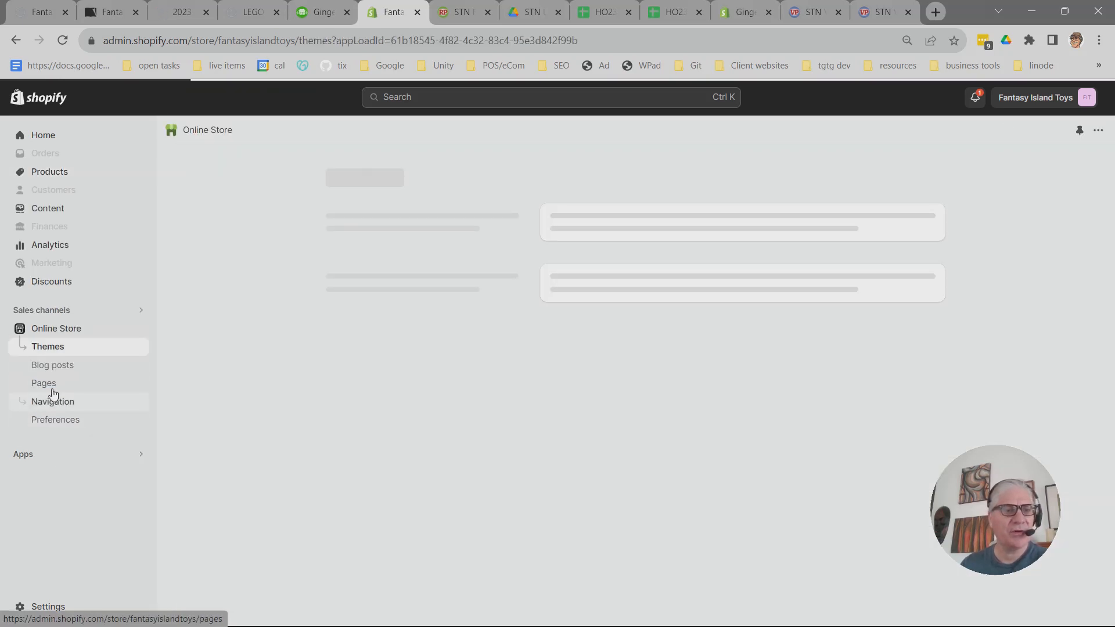
pyautogui.click(46, 386)
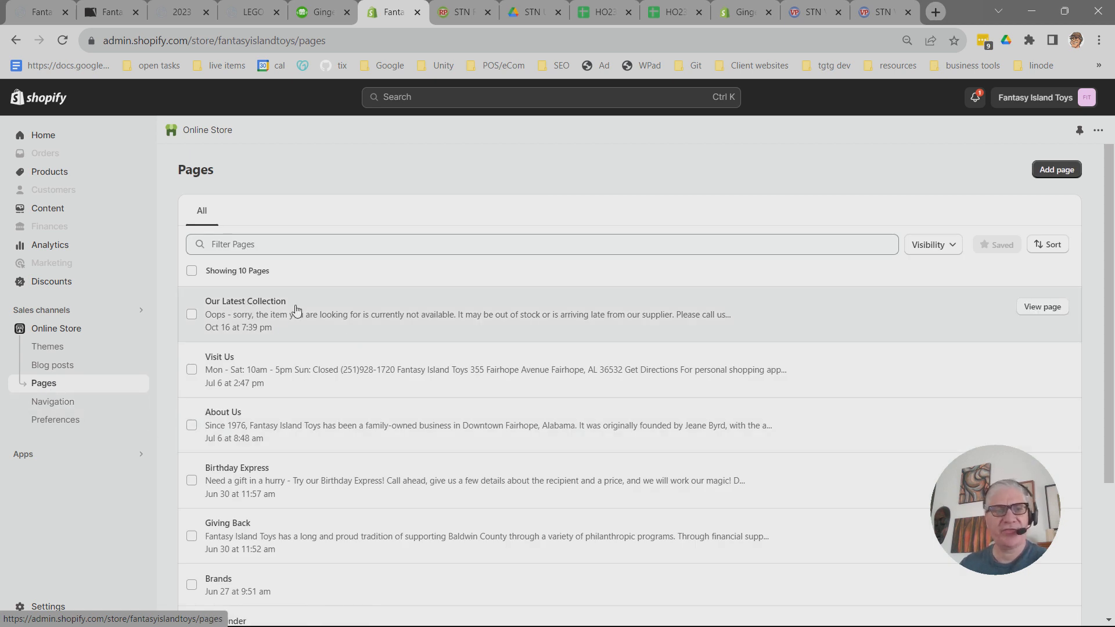
pyautogui.click(258, 306)
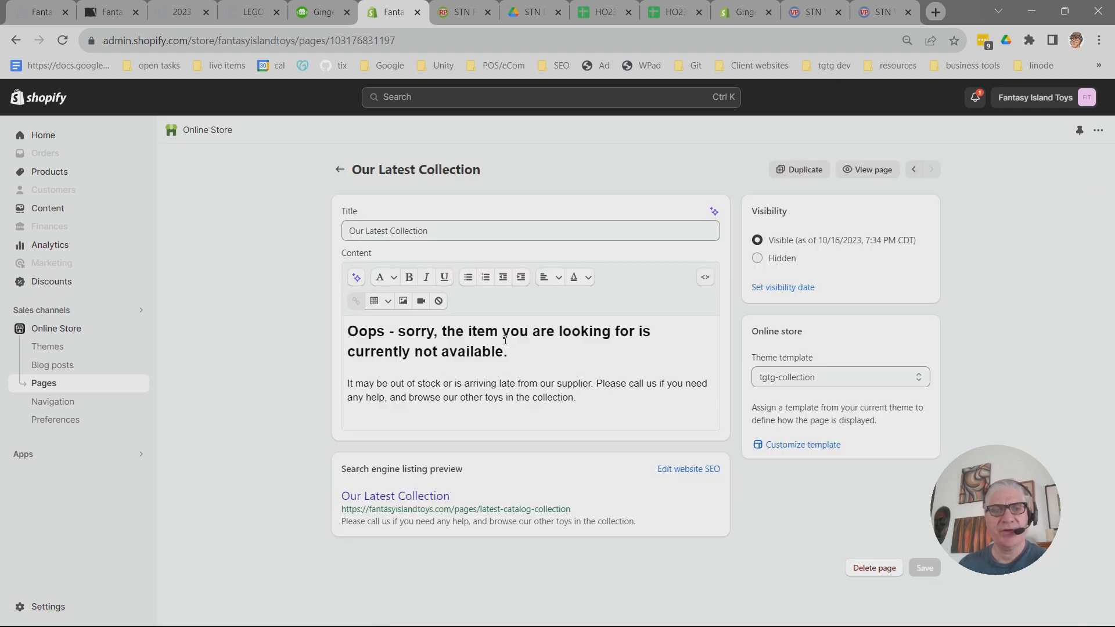
# Highlight the page's unavailable-item message and its supplier-delay wording to examine the content text.
pyautogui.moveTo(578, 407); pyautogui.dragTo(321, 334)
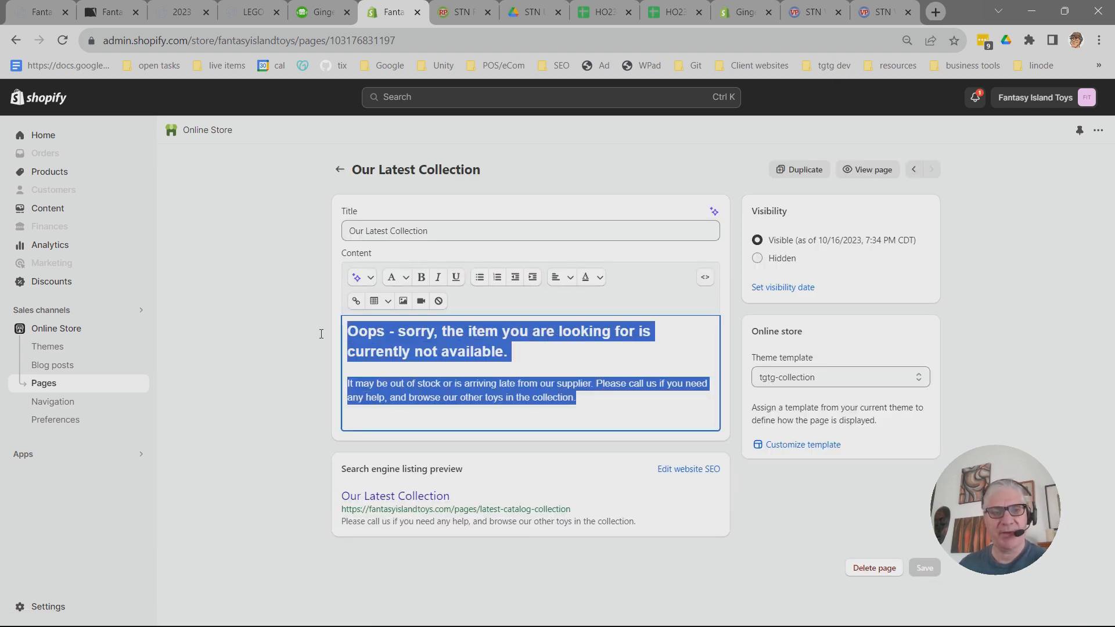
pyautogui.click(548, 354)
pyautogui.moveTo(587, 384); pyautogui.dragTo(340, 391)
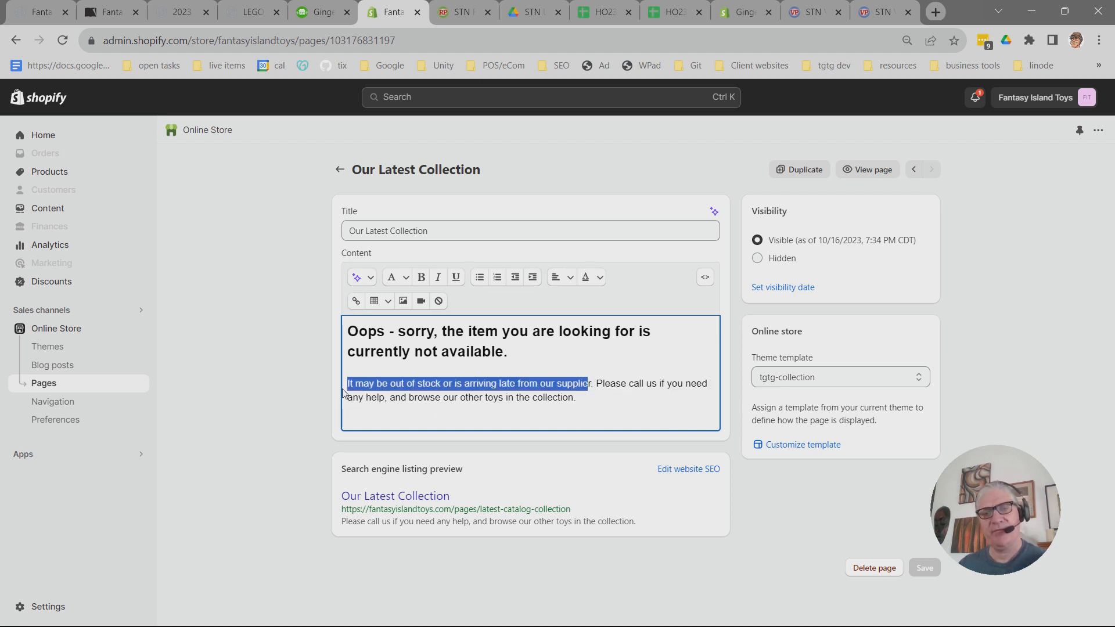
pyautogui.click(610, 402)
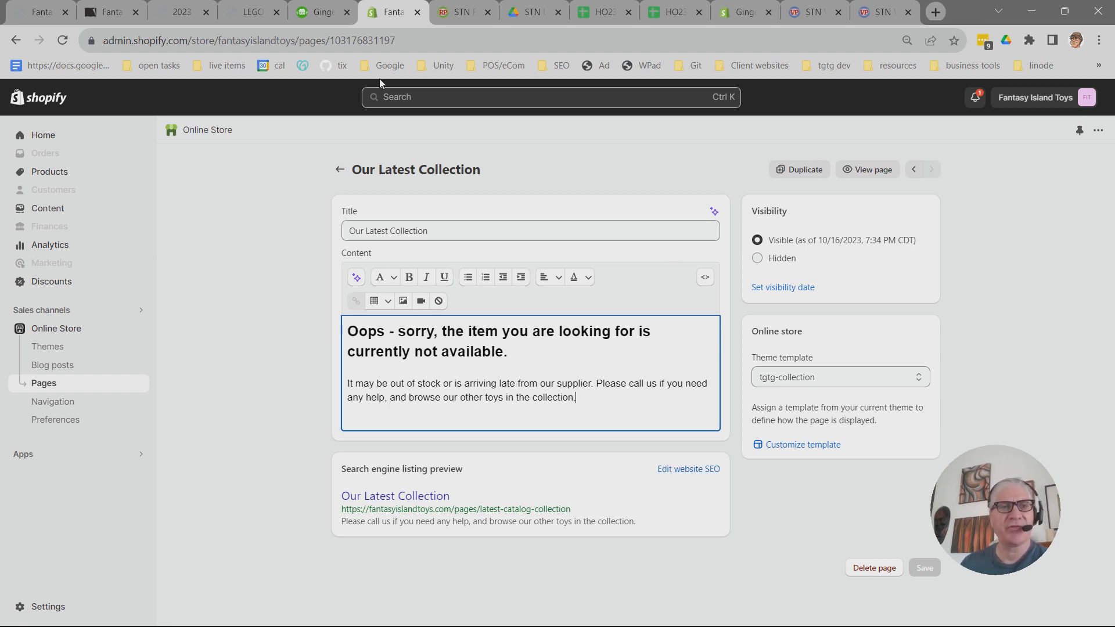
# Return to the storefront's Our Latest Collection page and review it from the message to the Shop Collection link.
pyautogui.click(177, 11)
pyautogui.moveTo(420, 226)
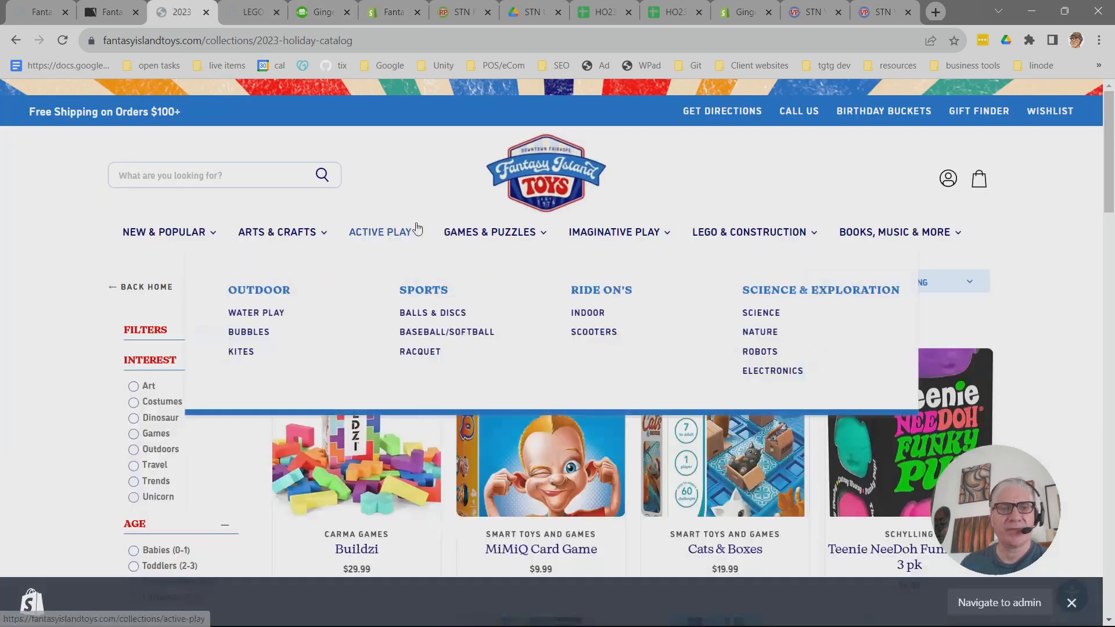
pyautogui.click(17, 38)
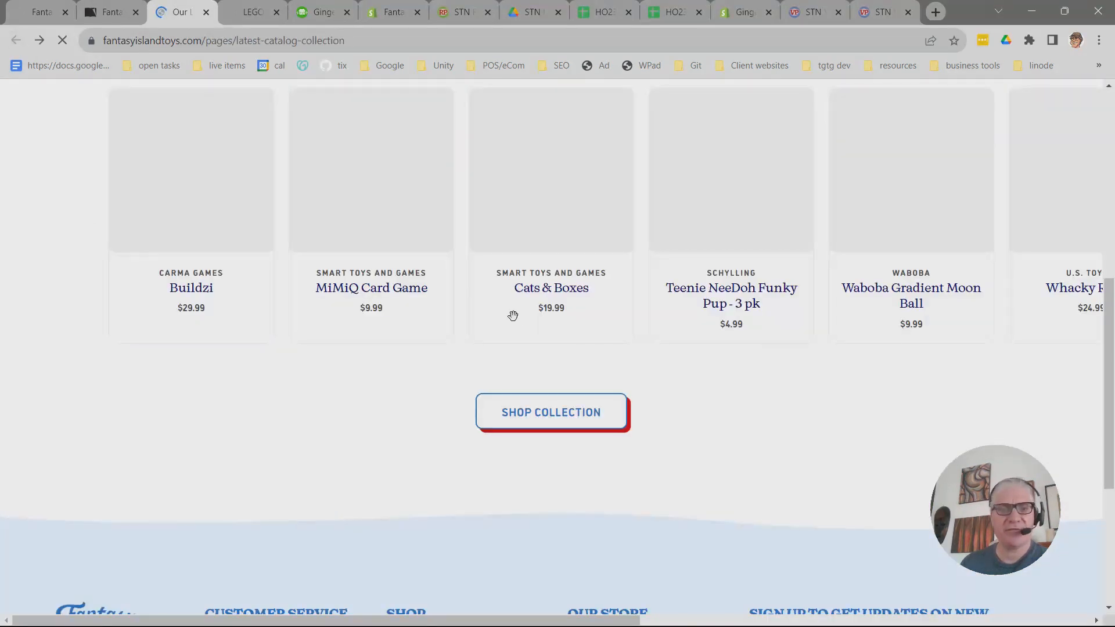
pyautogui.scroll(-2, 472, 356)
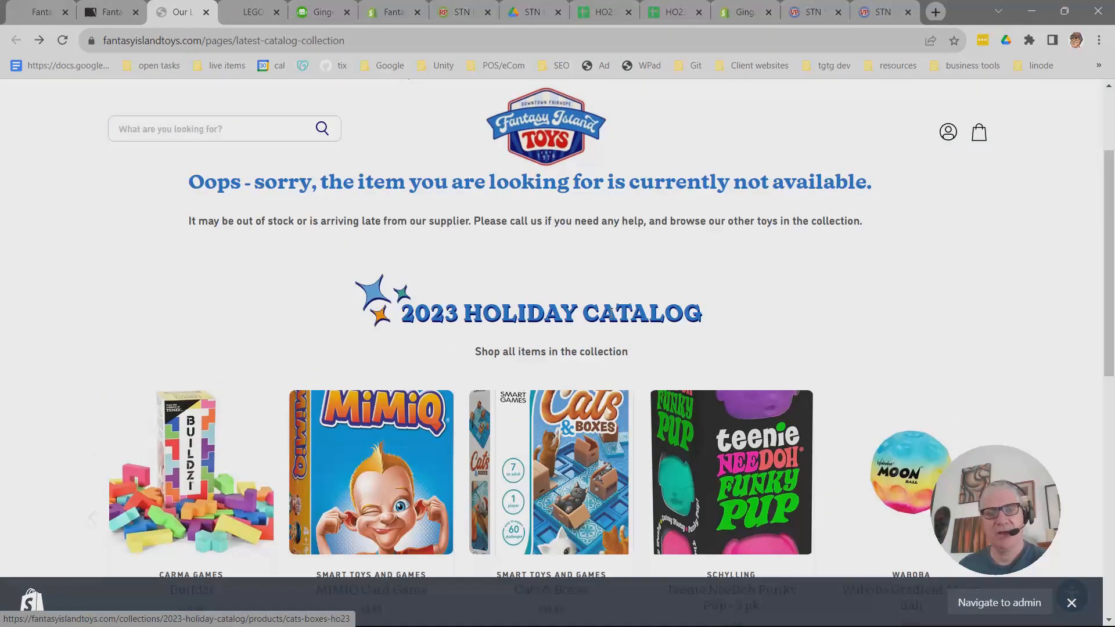
pyautogui.scroll(-4, 576, 314)
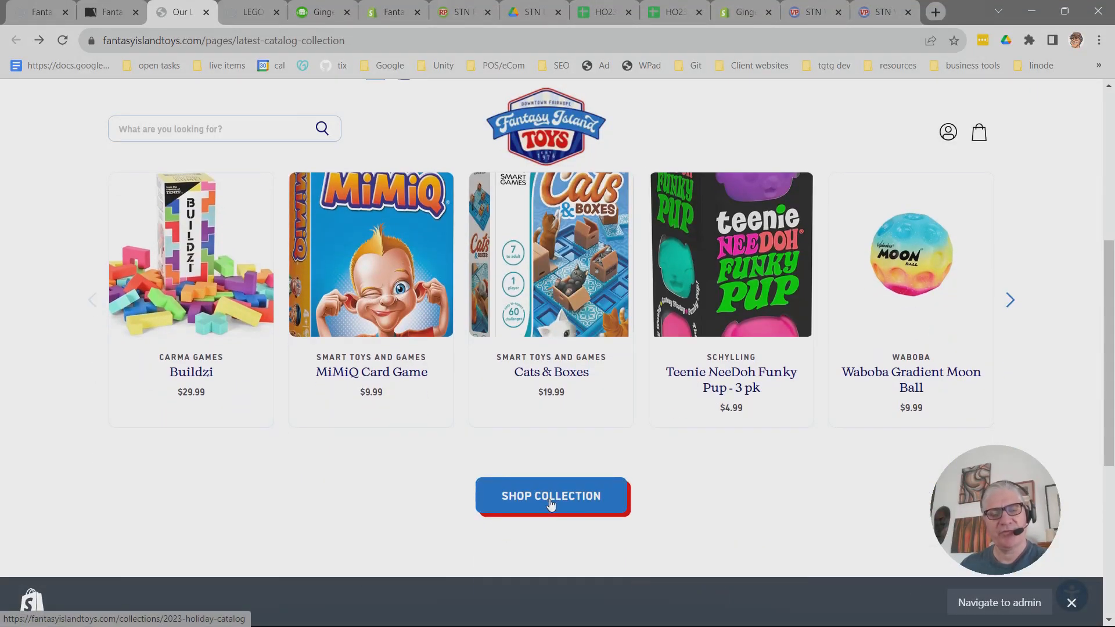
pyautogui.scroll(4, 724, 466)
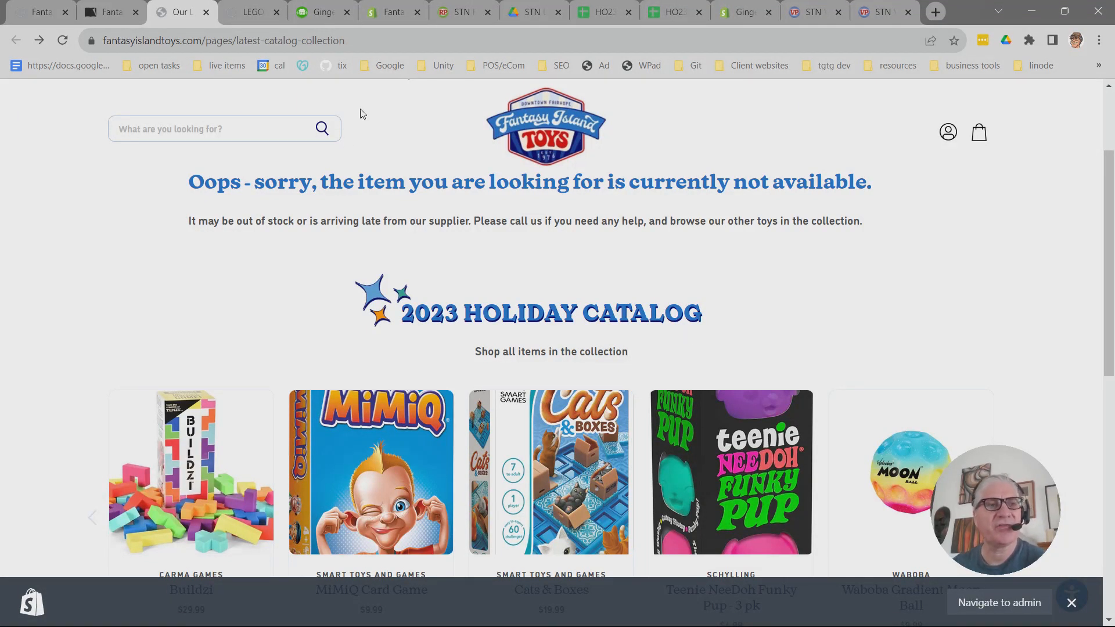
# Return to the catalog flip-book and zoom out around the bilibo item.
pyautogui.click(105, 11)
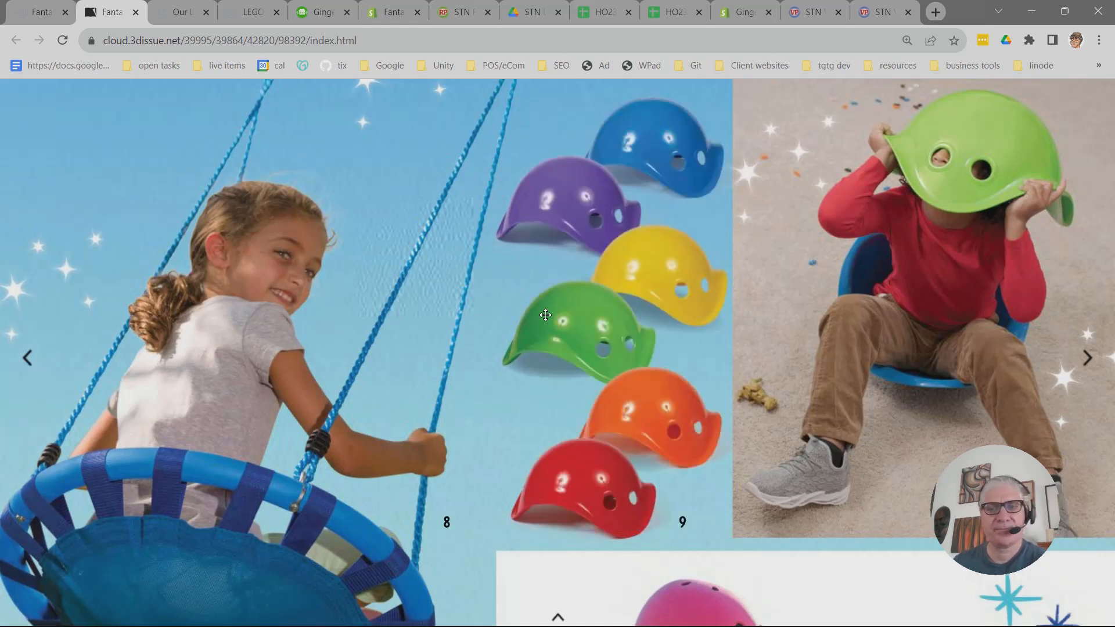
pyautogui.scroll(-2, 585, 325)
pyautogui.scroll(-1, 585, 325)
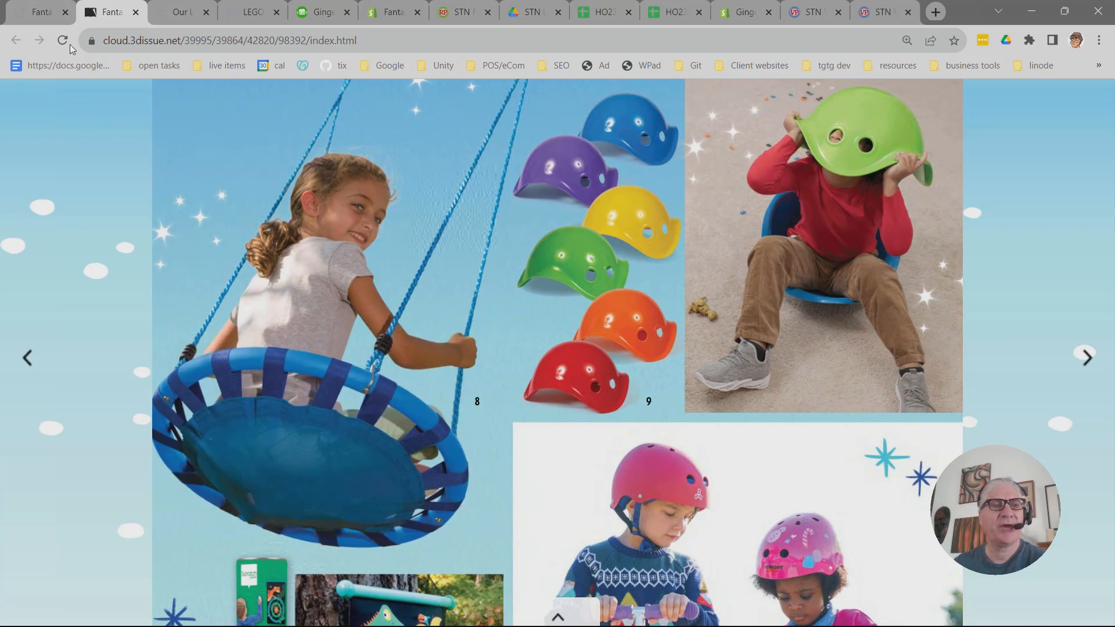
# Switch to the Gingerbread House store site and examine the categories listed under NEW! Holiday Collection.
pyautogui.click(179, 8)
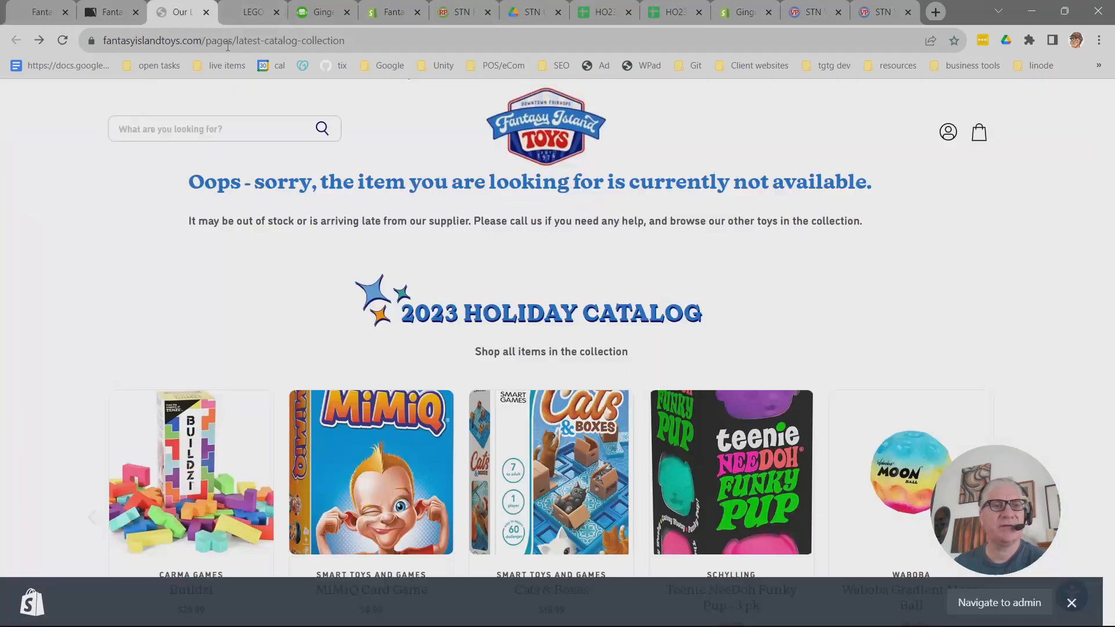
pyautogui.click(255, 12)
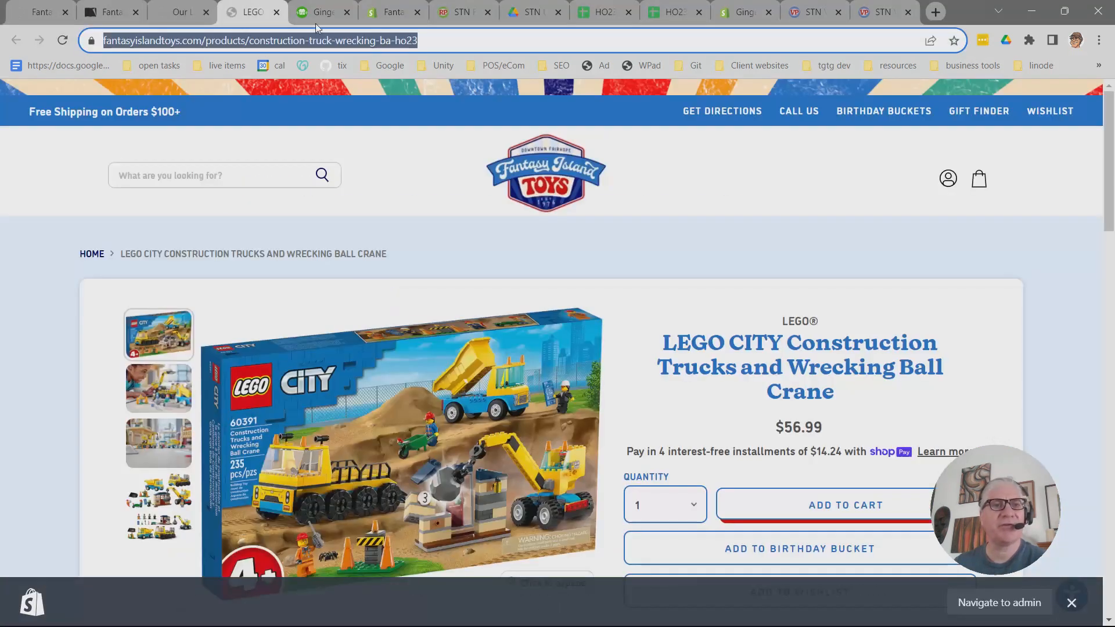
pyautogui.click(338, 5)
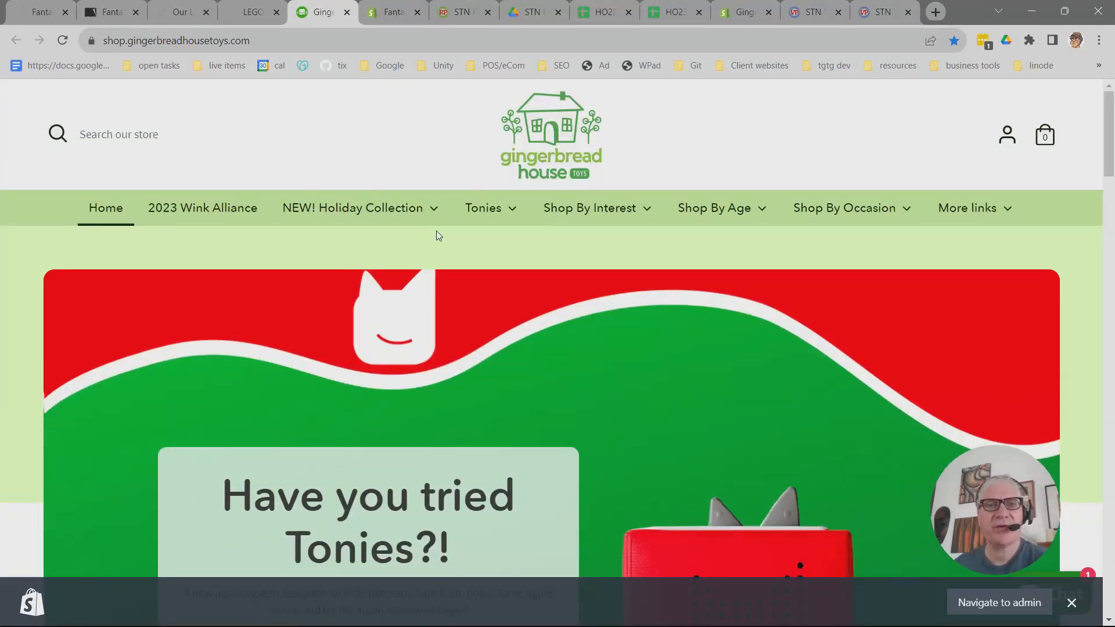
pyautogui.moveTo(351, 214)
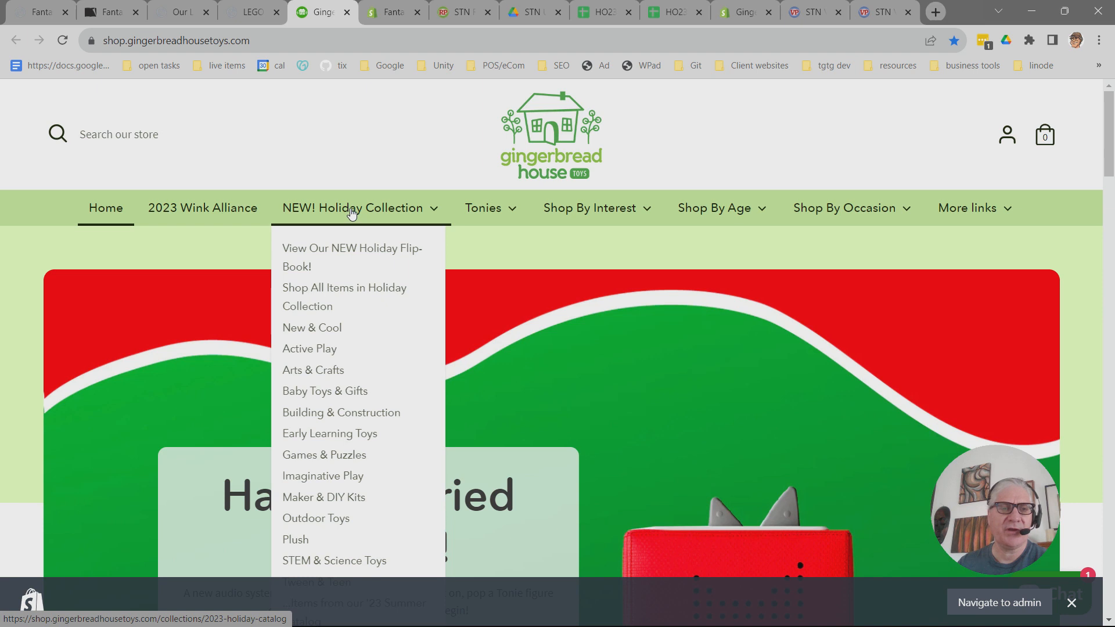
pyautogui.scroll(-1, 352, 213)
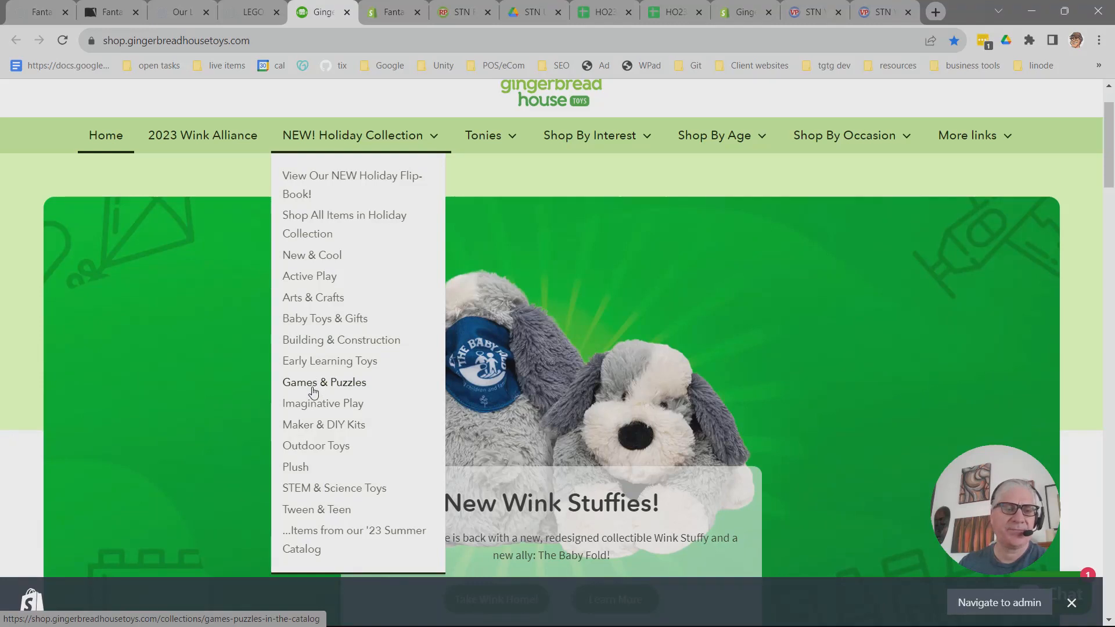
# Open the Active Play category of the holiday collection and look over its products and related catalog links.
pyautogui.click(319, 283)
pyautogui.scroll(-5, 531, 390)
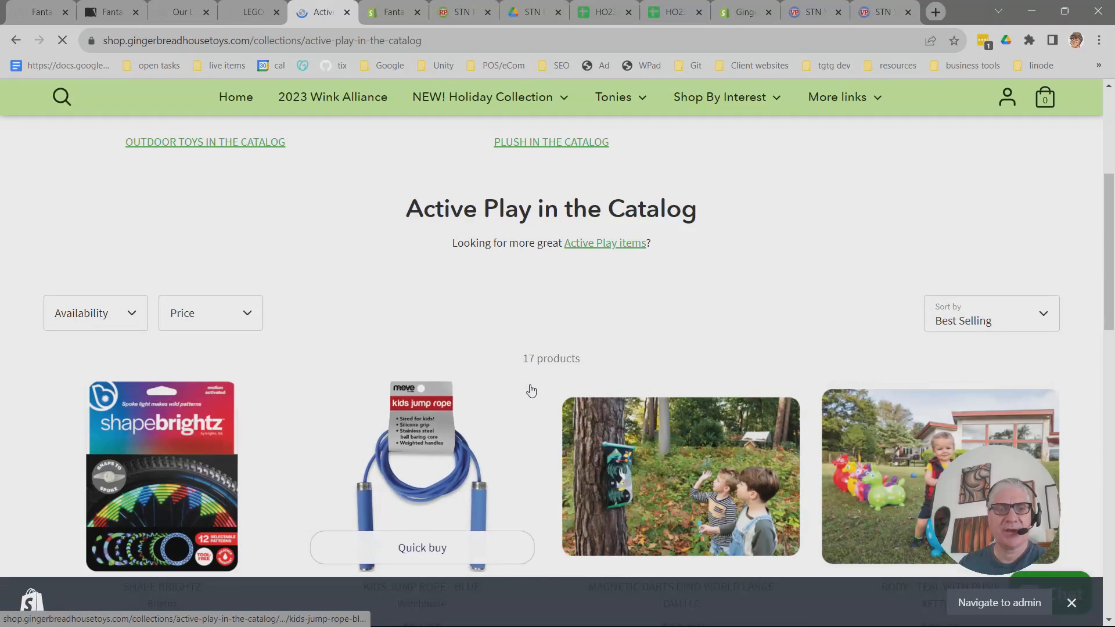
pyautogui.scroll(5, 530, 391)
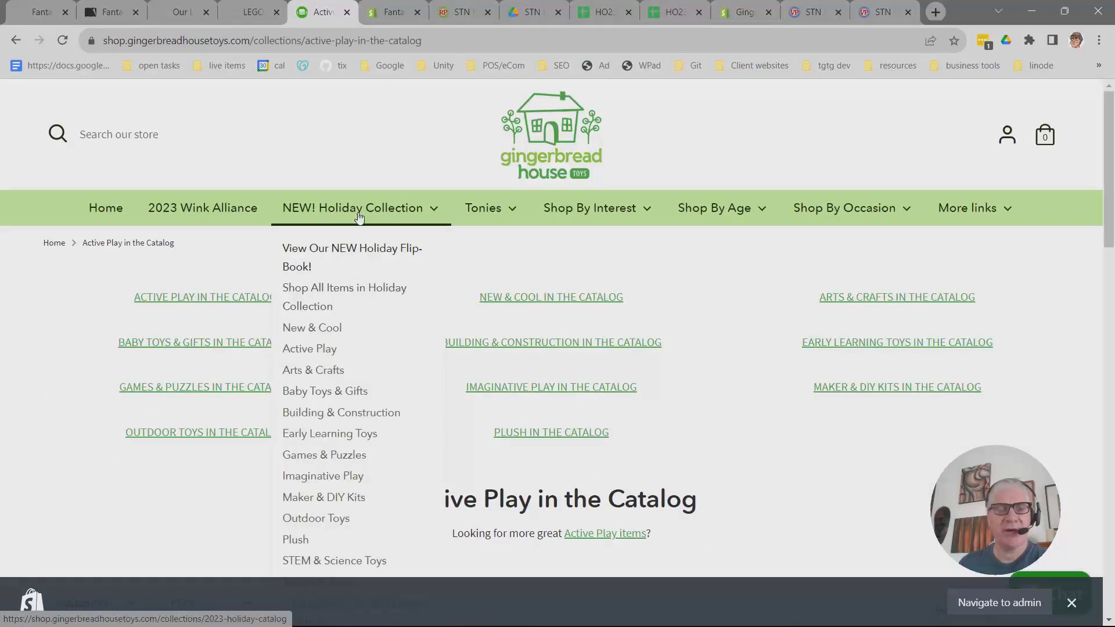
# Open the store's NEW Holiday Flip-Book, page to the Celebrate game spread and follow the Tapple game's link to its product page.
pyautogui.click(353, 250)
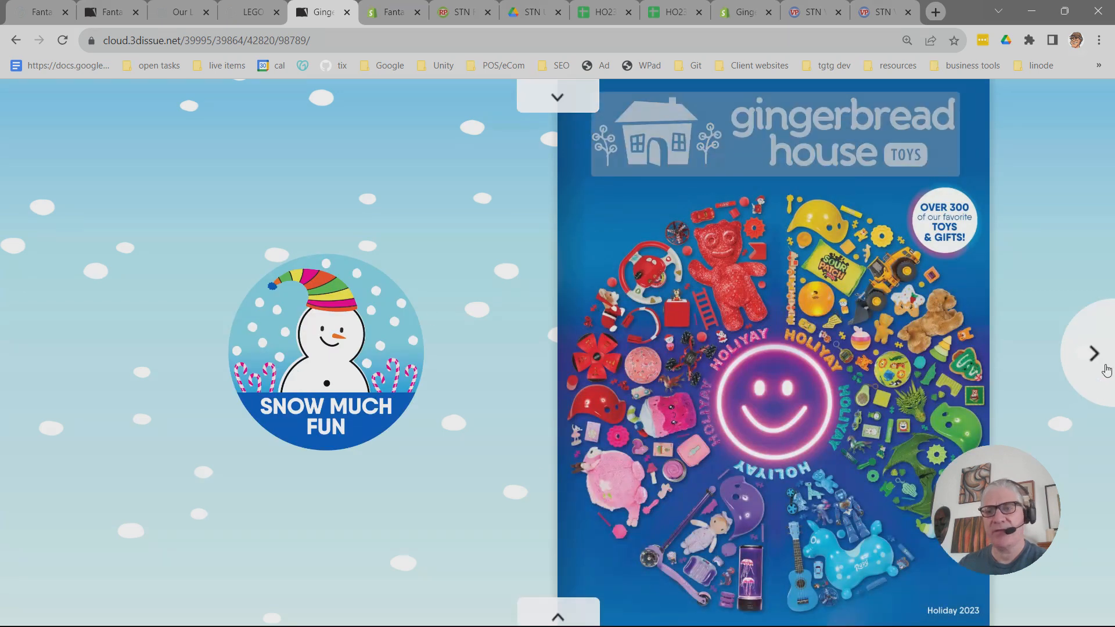
pyautogui.click(1095, 357)
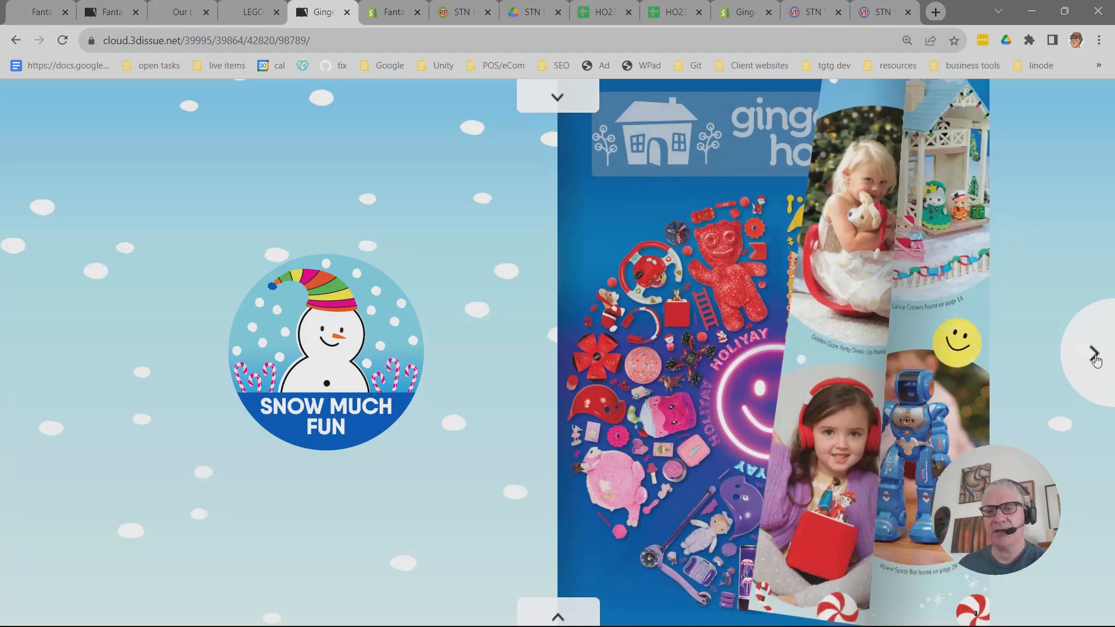
pyautogui.click(1095, 359)
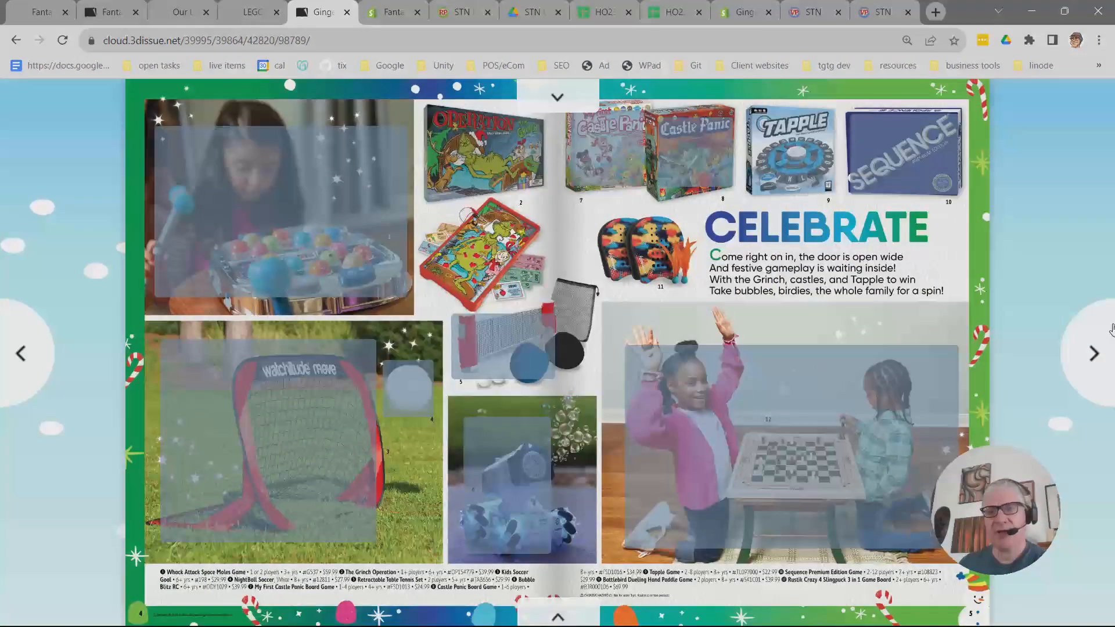
pyautogui.click(795, 170)
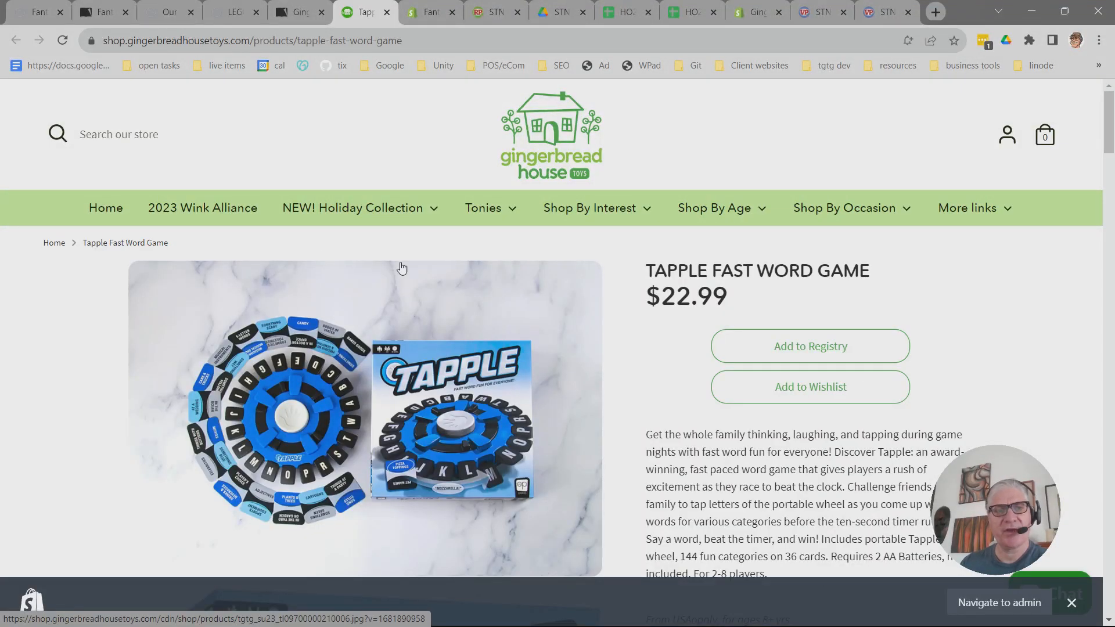
# Open Shop All Items in Holiday Collection and look through the 2023 Holiday Catalog products.
pyautogui.moveTo(357, 212)
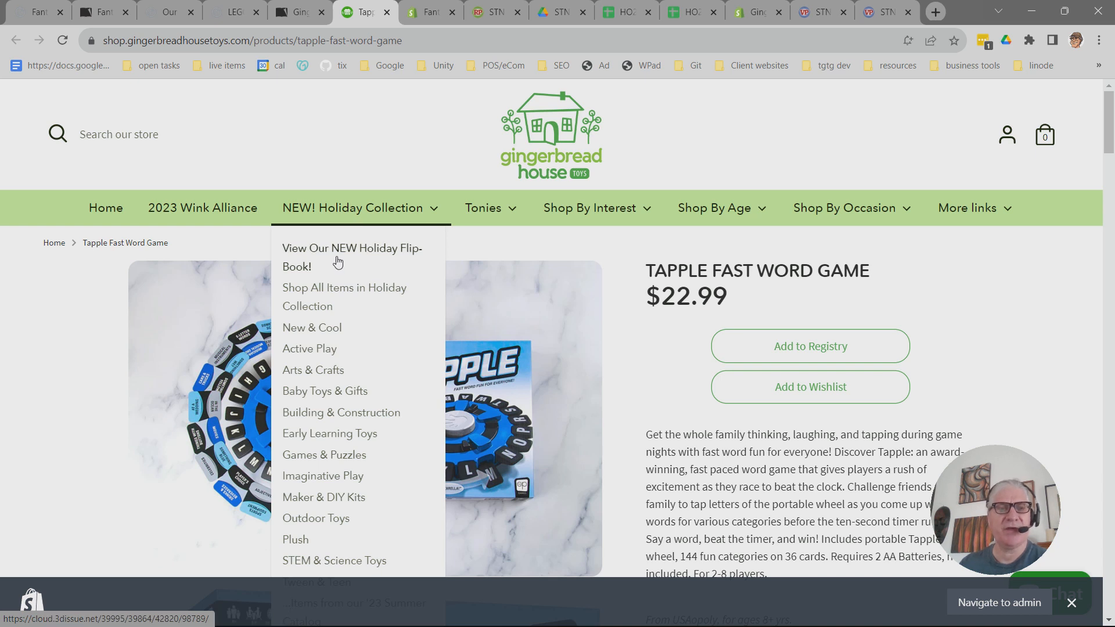
pyautogui.click(335, 295)
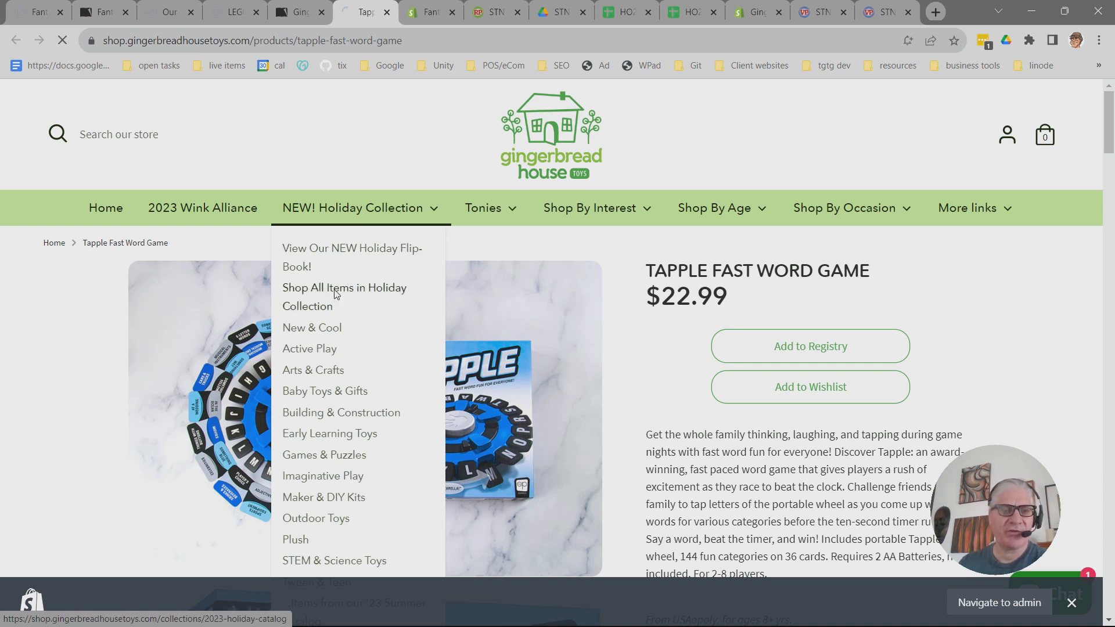
pyautogui.scroll(-3, 463, 323)
pyautogui.scroll(-4, 462, 322)
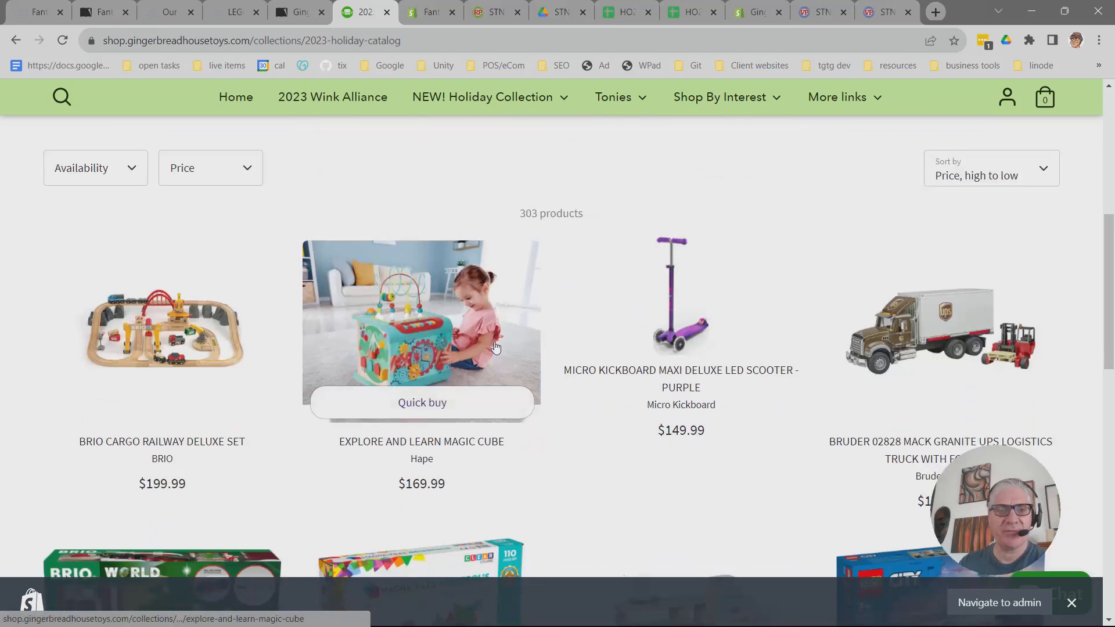
pyautogui.scroll(8, 463, 322)
# Open the Early Learning Toys category of the holiday collection and review its page from the catalog links to the footer.
pyautogui.moveTo(360, 208)
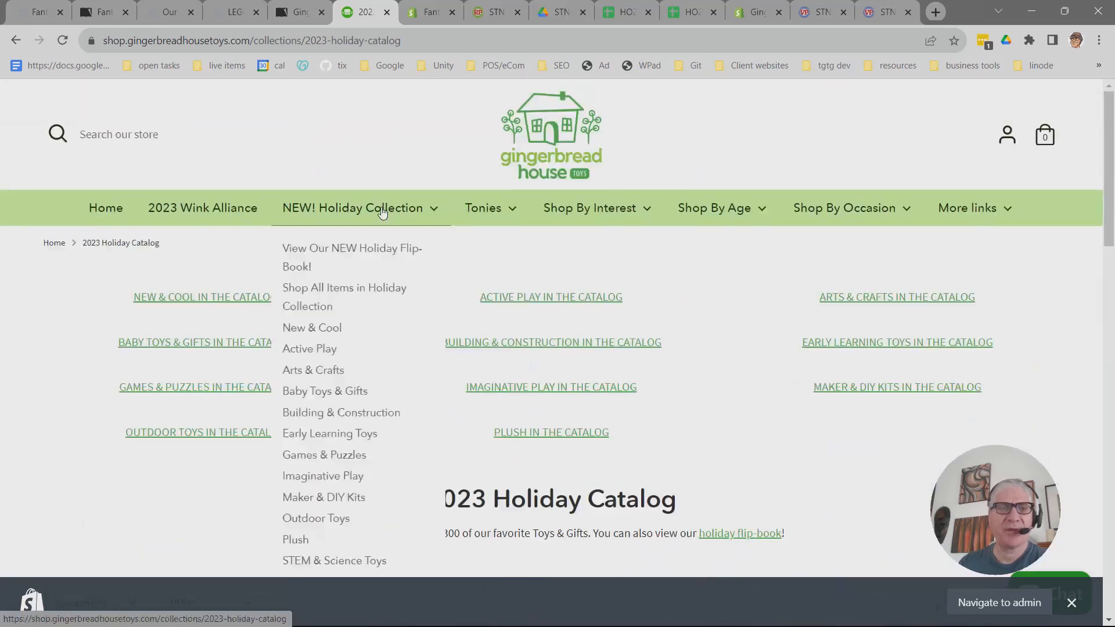
pyautogui.click(329, 436)
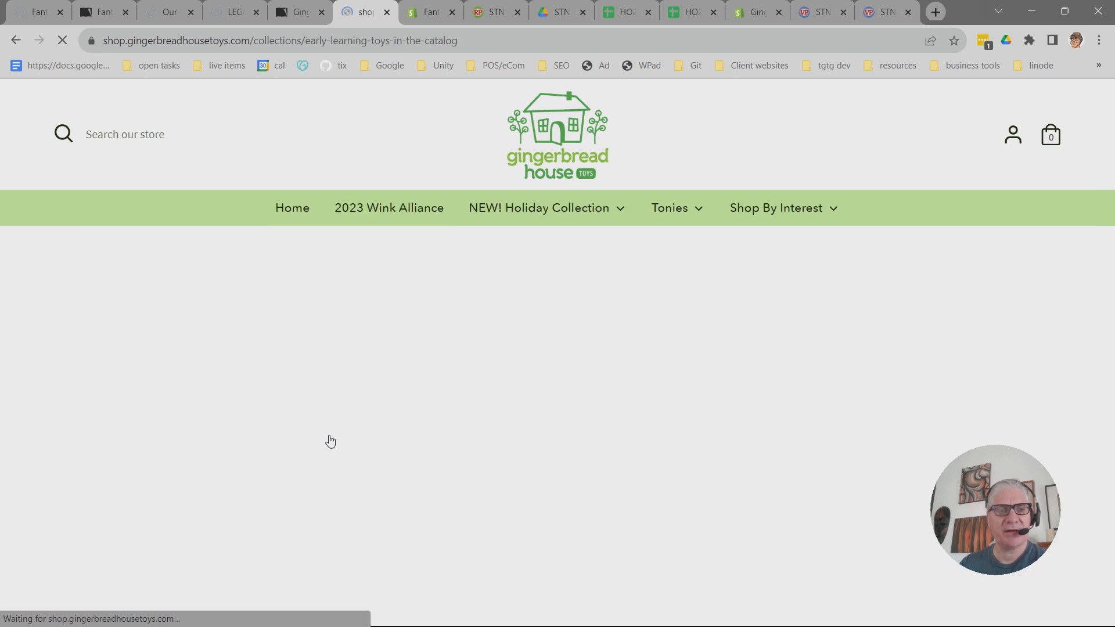
pyautogui.scroll(-6, 471, 419)
pyautogui.scroll(-12, 474, 417)
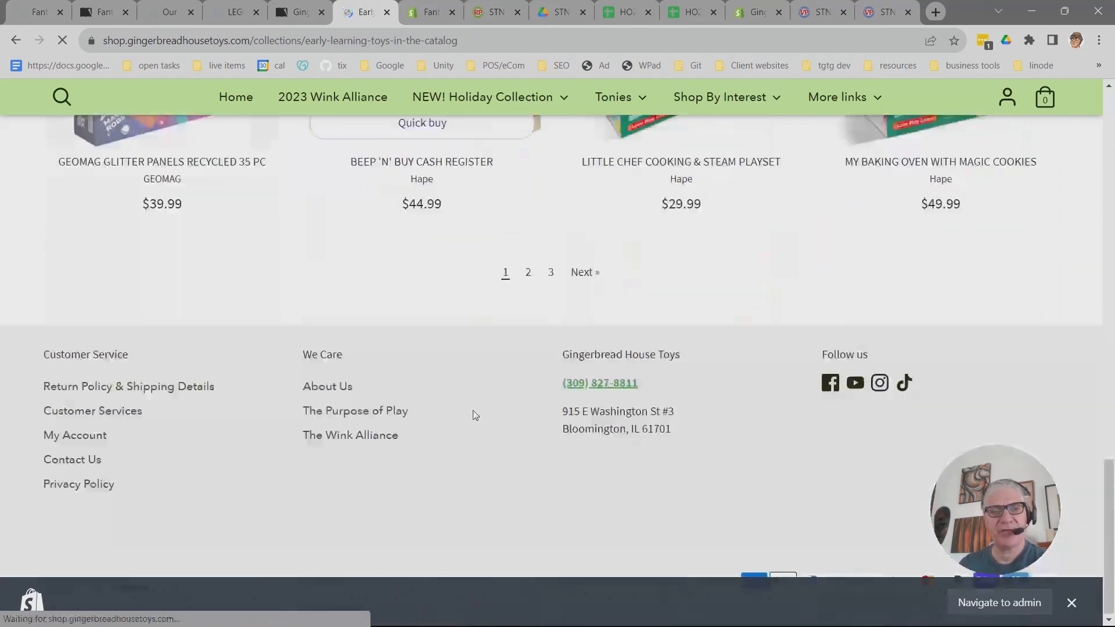
pyautogui.scroll(6, 474, 412)
pyautogui.scroll(10, 473, 412)
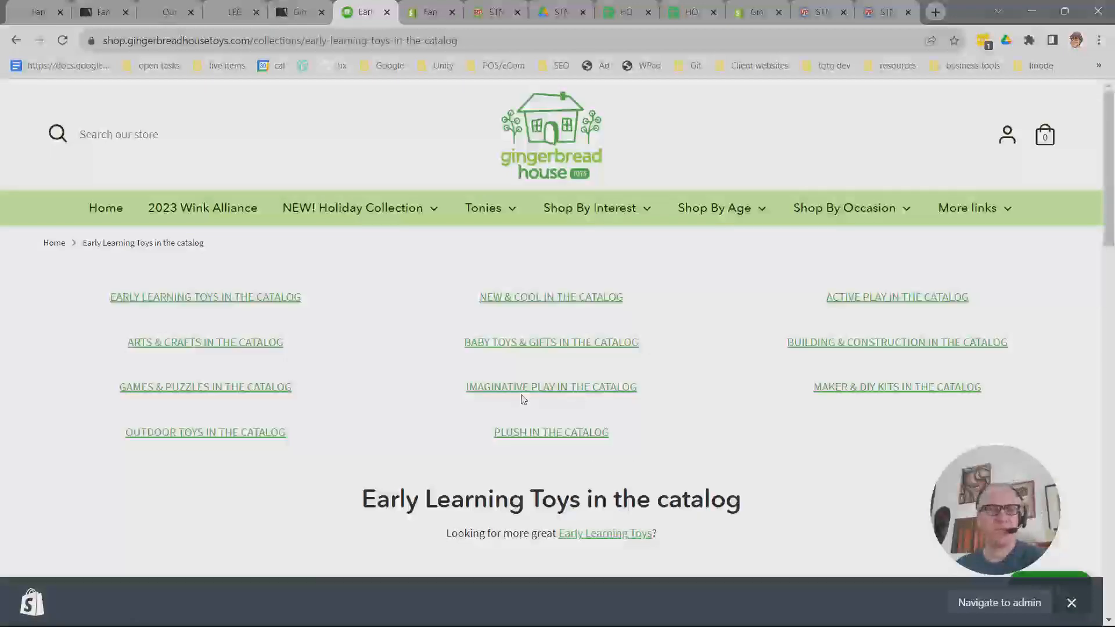
pyautogui.moveTo(359, 225)
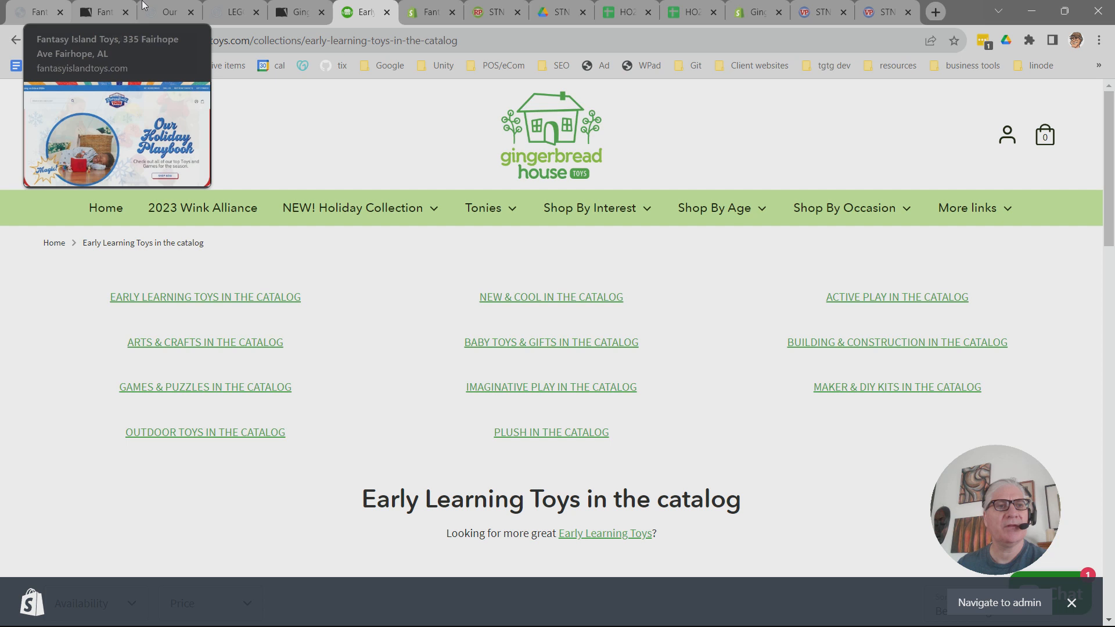
# Switch to the Fantasy Island Toys Shopify admin and search its product collections for "catal".
pyautogui.click(429, 12)
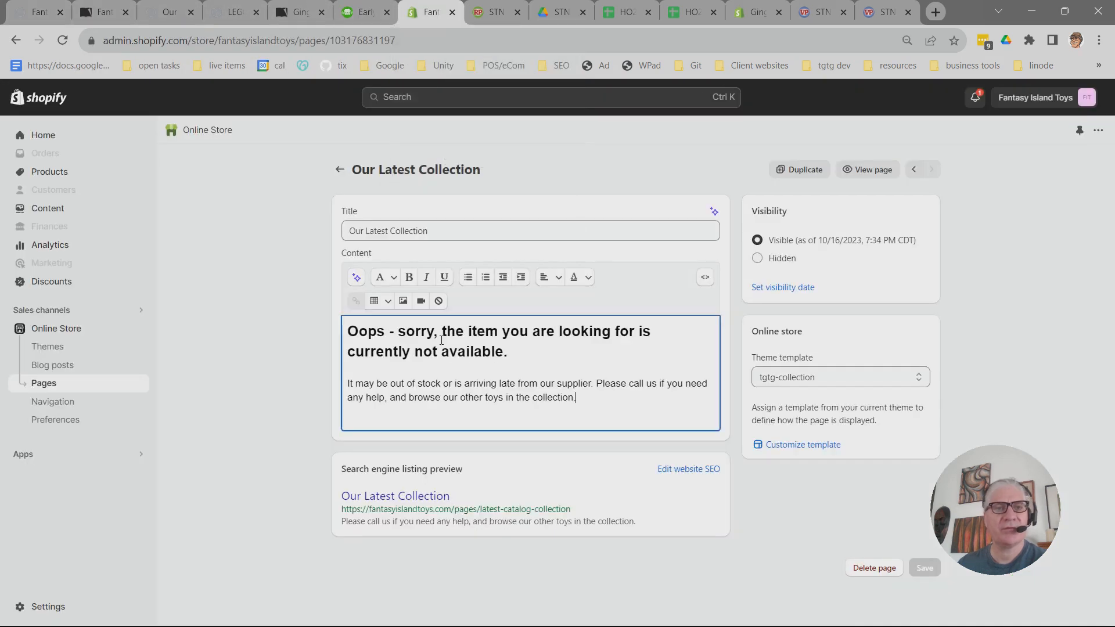
pyautogui.click(46, 174)
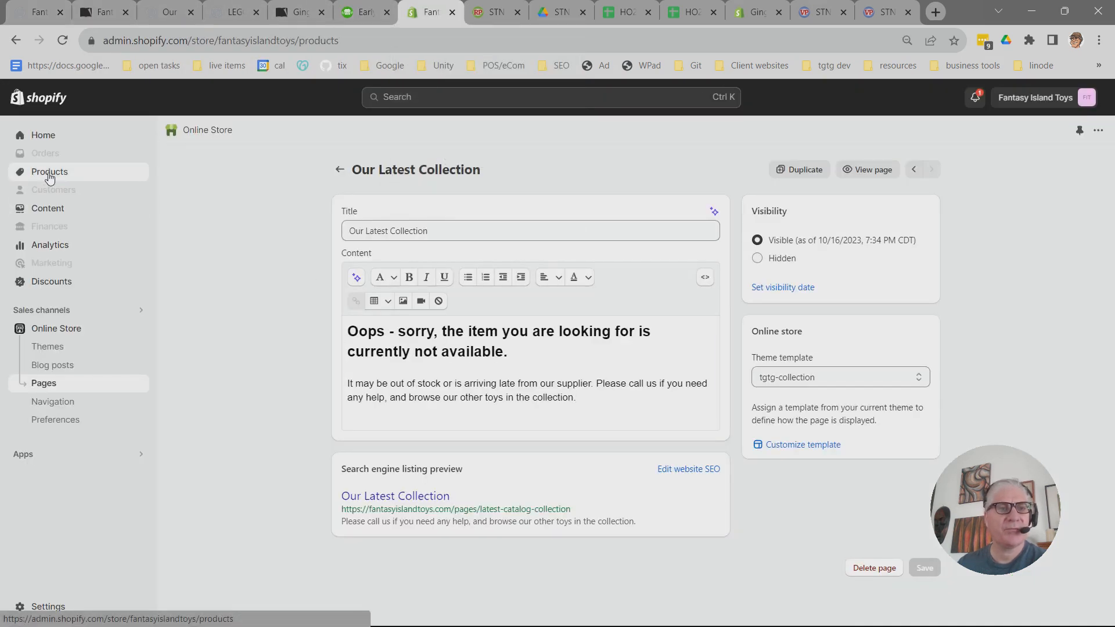
pyautogui.click(48, 190)
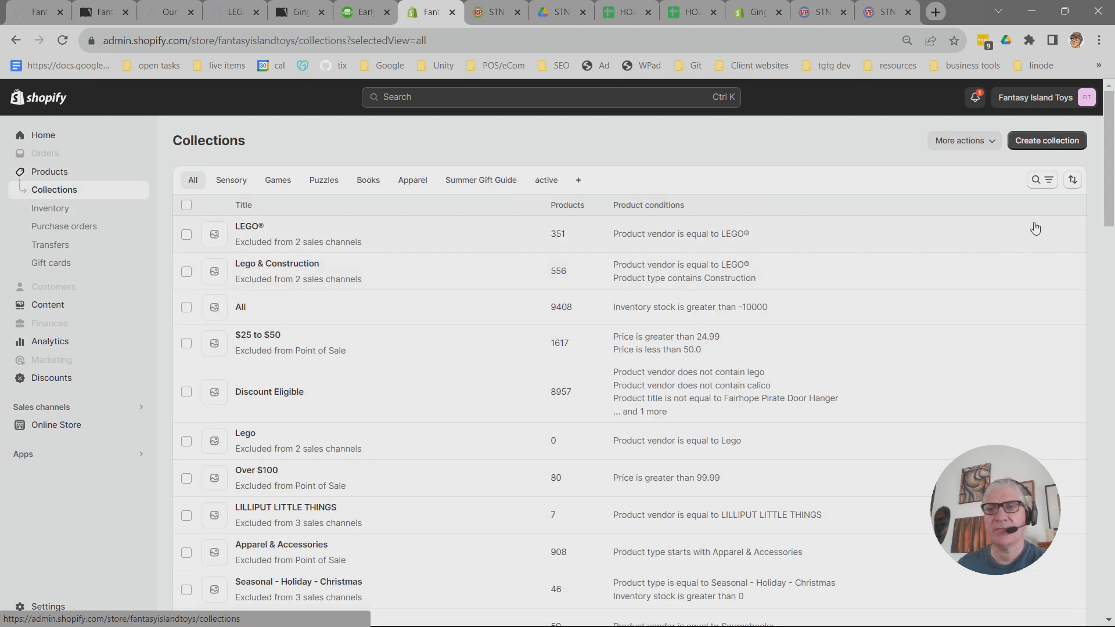
pyautogui.click(1042, 179)
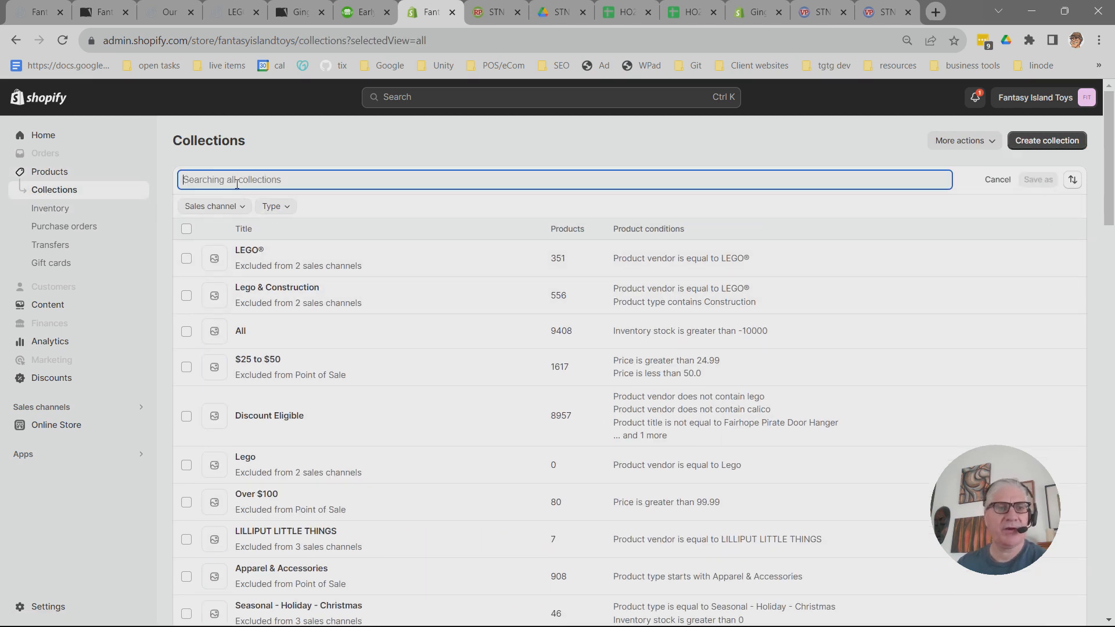
pyautogui.write('catal')
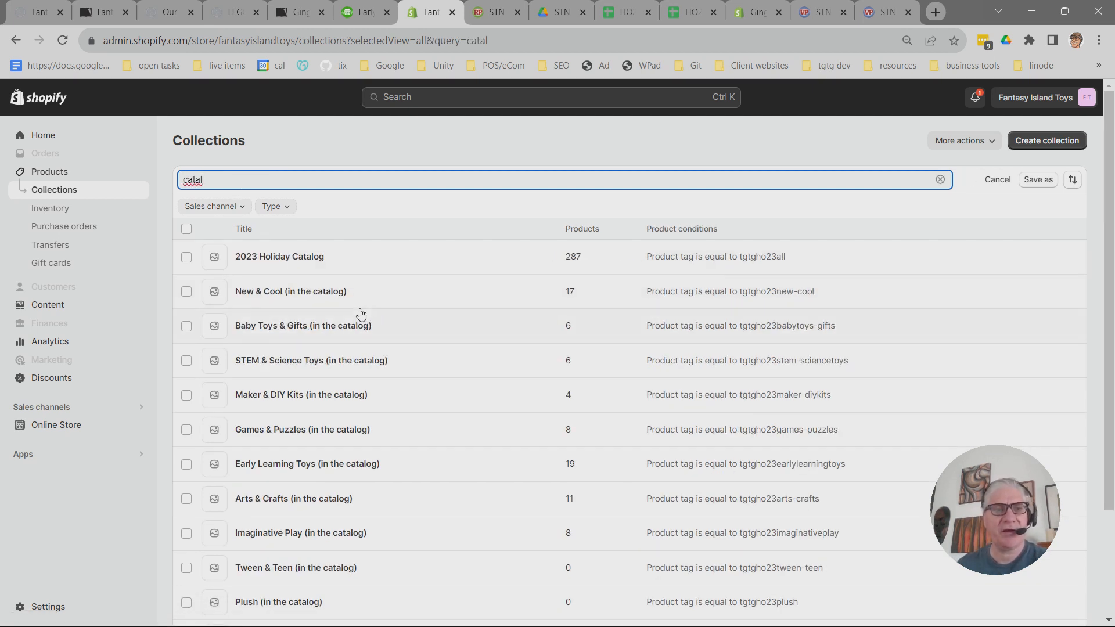
# Inspect the 2023 Holiday Catalog collection, then return to the search results and review all the catalog collections and their tag conditions.
pyautogui.click(317, 257)
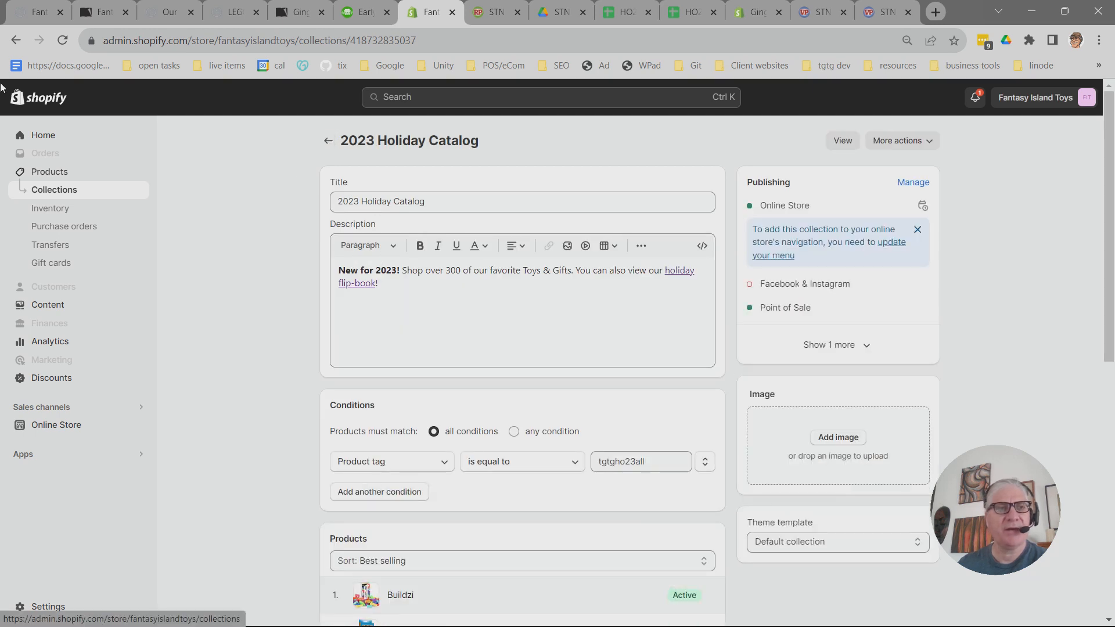
pyautogui.click(17, 41)
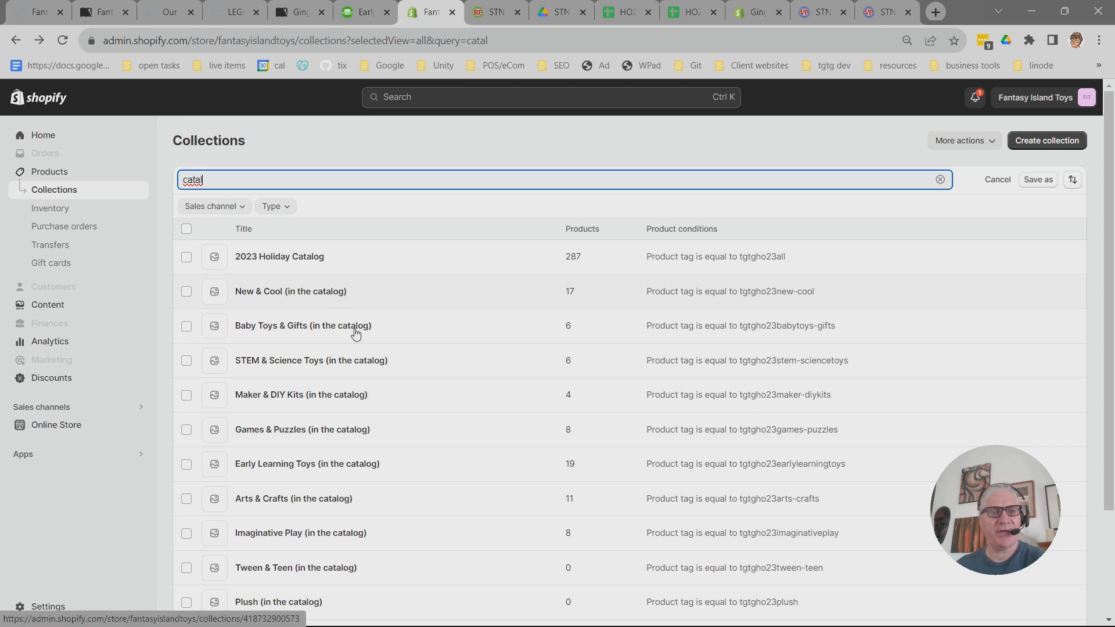
pyautogui.scroll(-3, 355, 334)
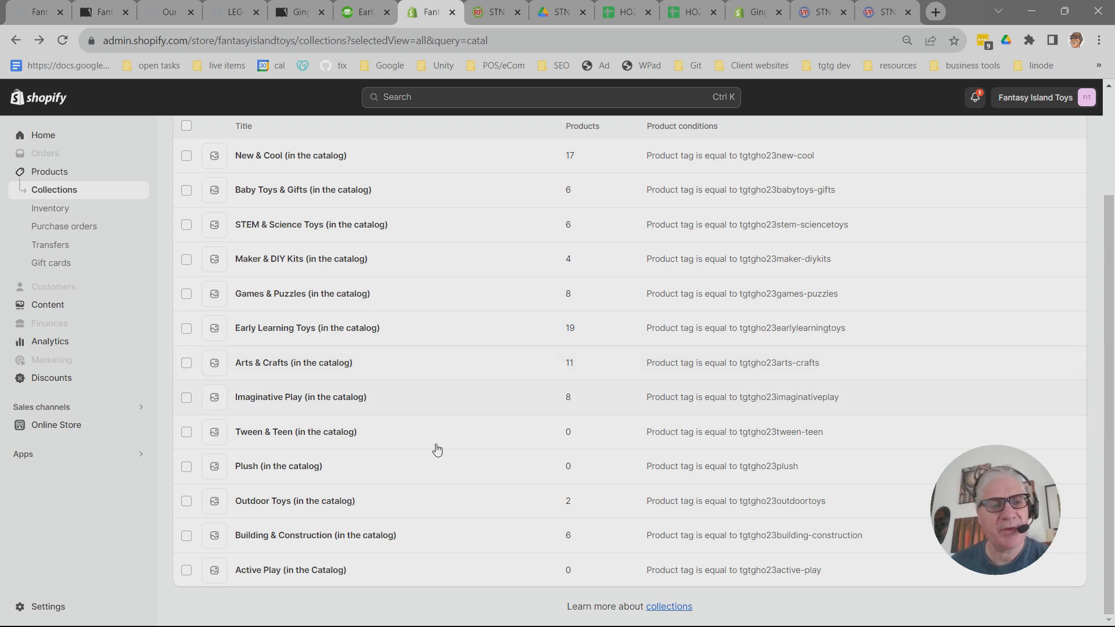
pyautogui.scroll(3, 470, 527)
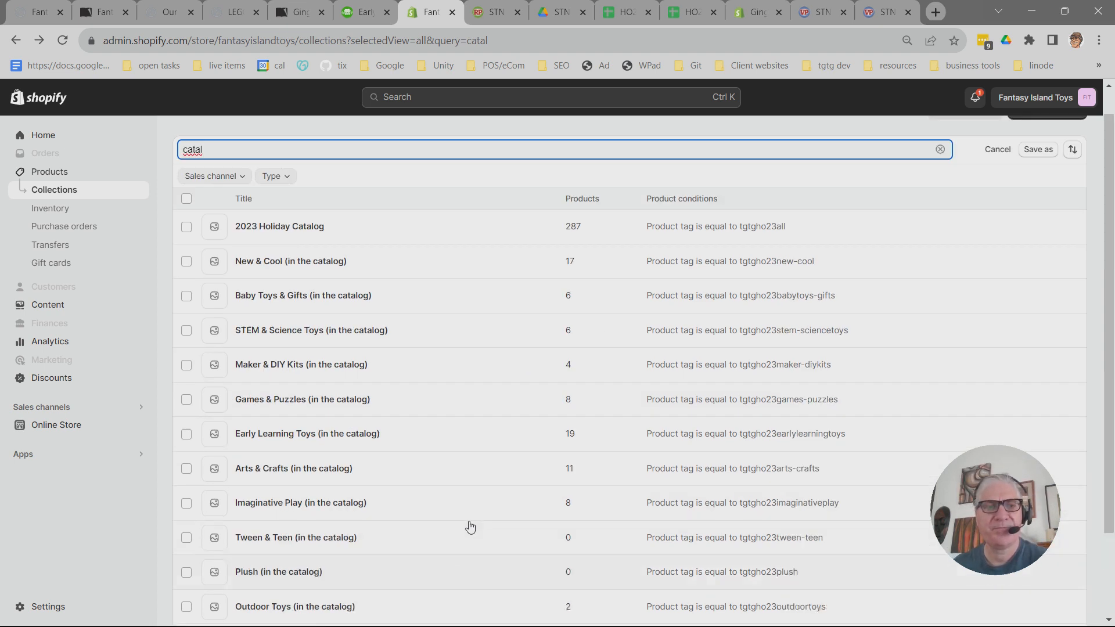
# Open the New & Cool (in the catalog) collection and highlight the tgtgho23 prefix in its product tag condition.
pyautogui.click(292, 292)
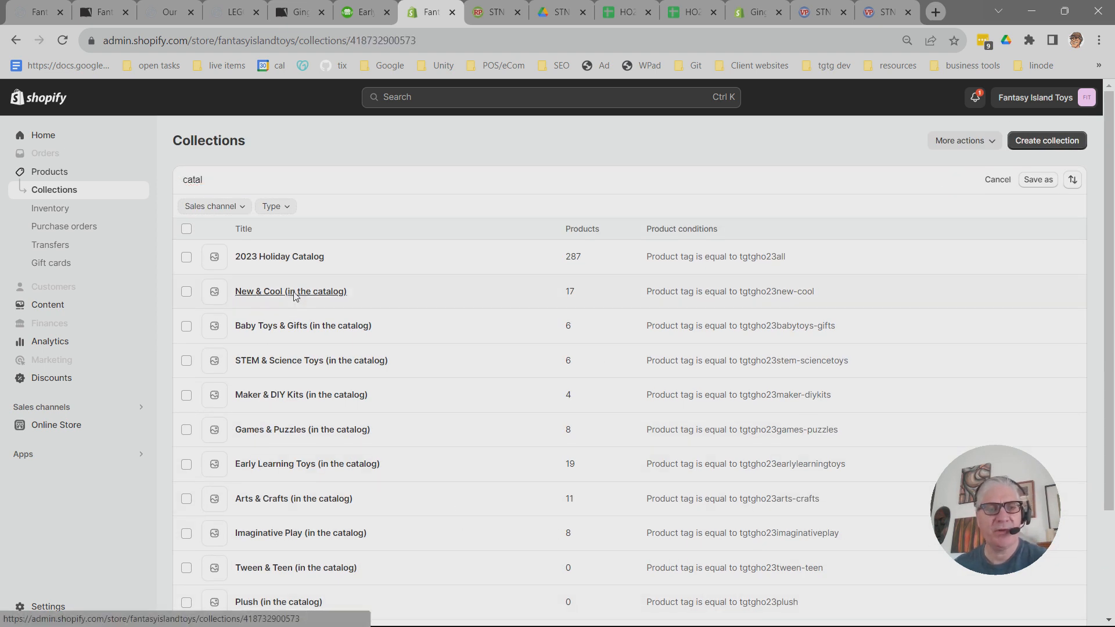
pyautogui.scroll(-1, 522, 348)
pyautogui.scroll(-2, 566, 358)
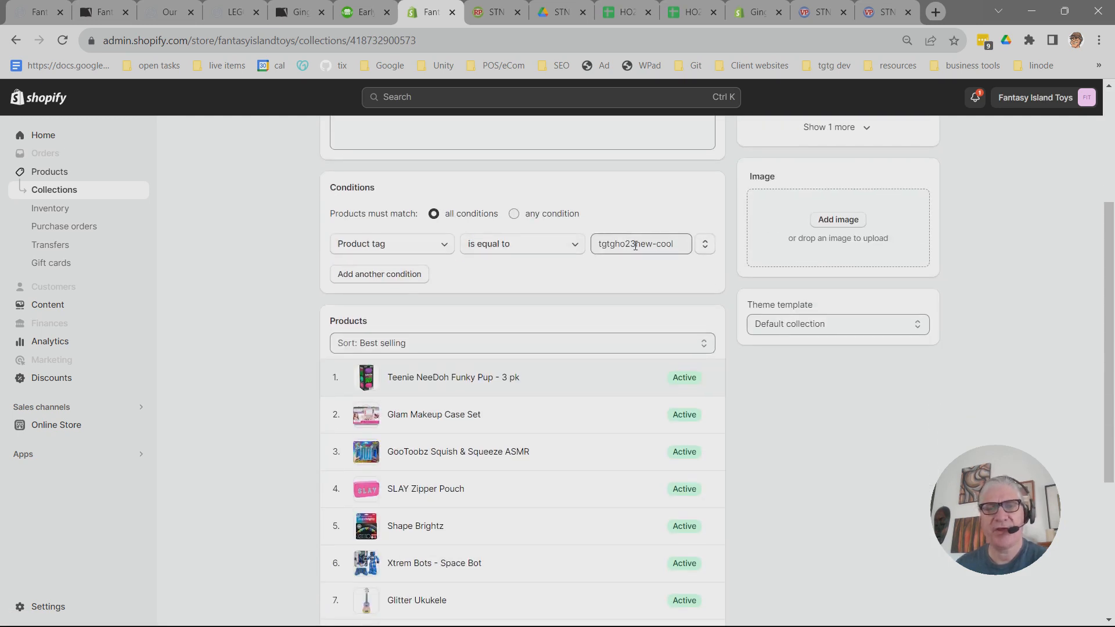
pyautogui.click(643, 244)
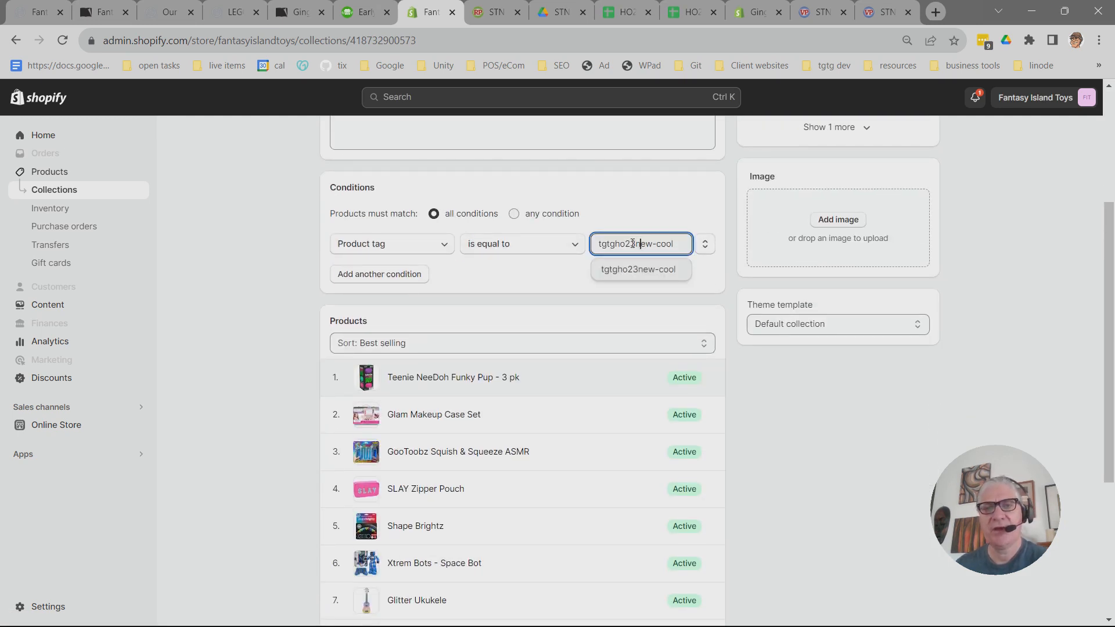
pyautogui.moveTo(635, 245); pyautogui.dragTo(556, 256)
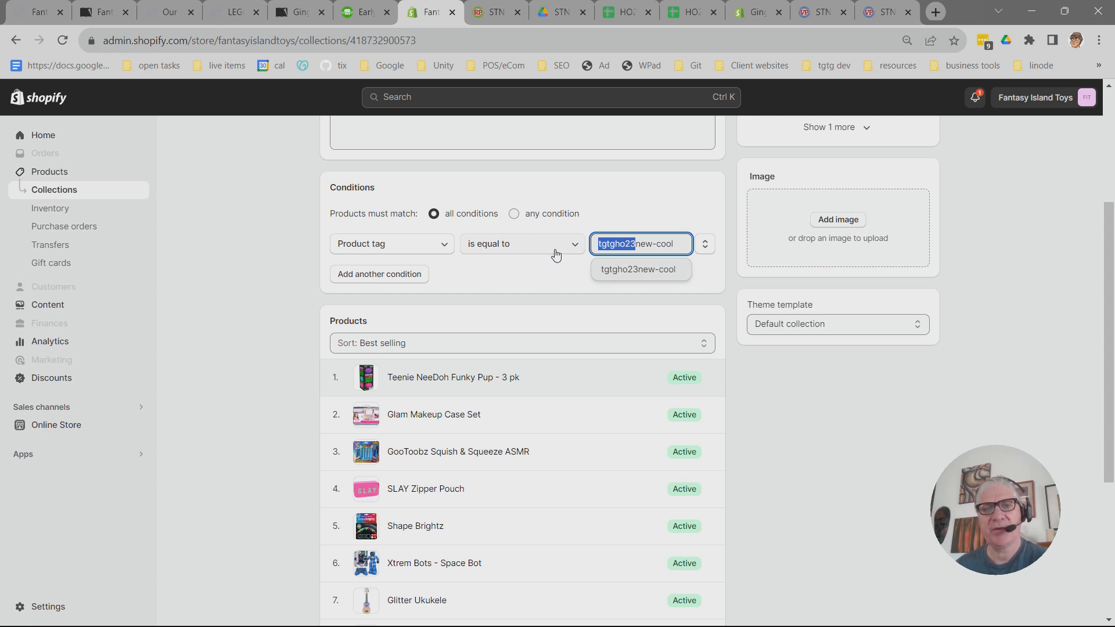
# Highlight the 23, new-cool and ho23 parts of the product tag to examine how the tag is composed.
pyautogui.click(636, 245)
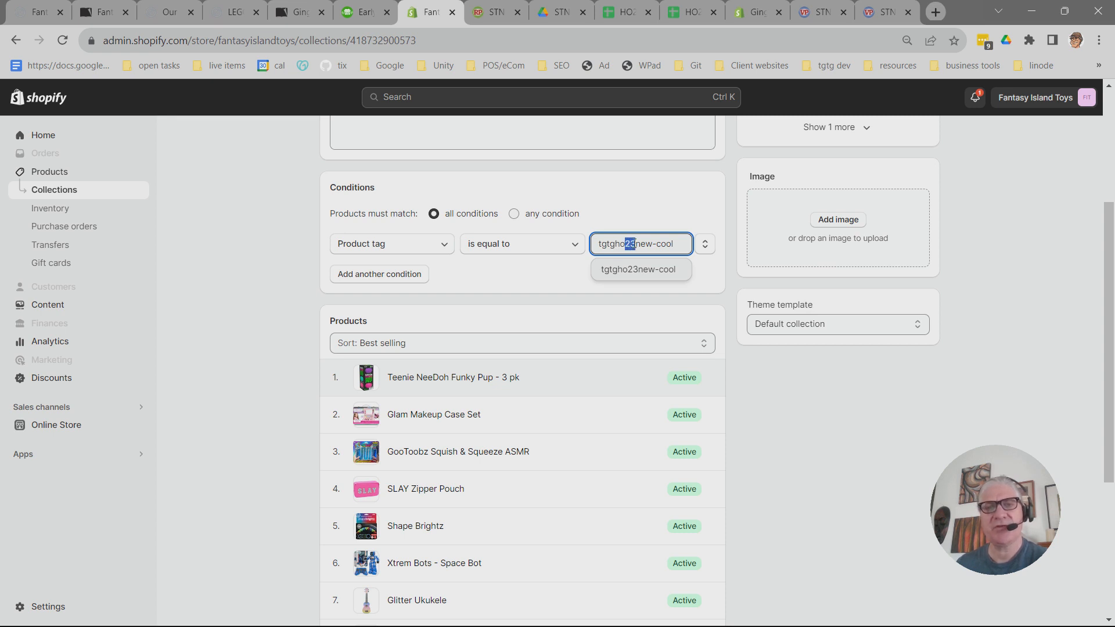
pyautogui.click(661, 244)
pyautogui.moveTo(635, 245); pyautogui.dragTo(679, 245)
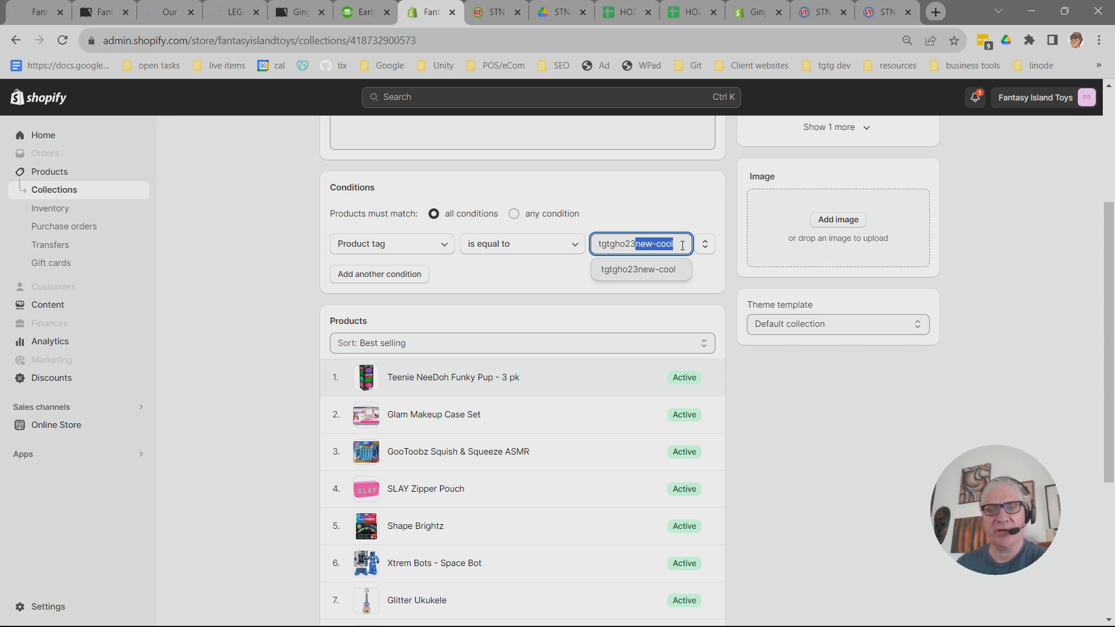
pyautogui.scroll(4, 700, 361)
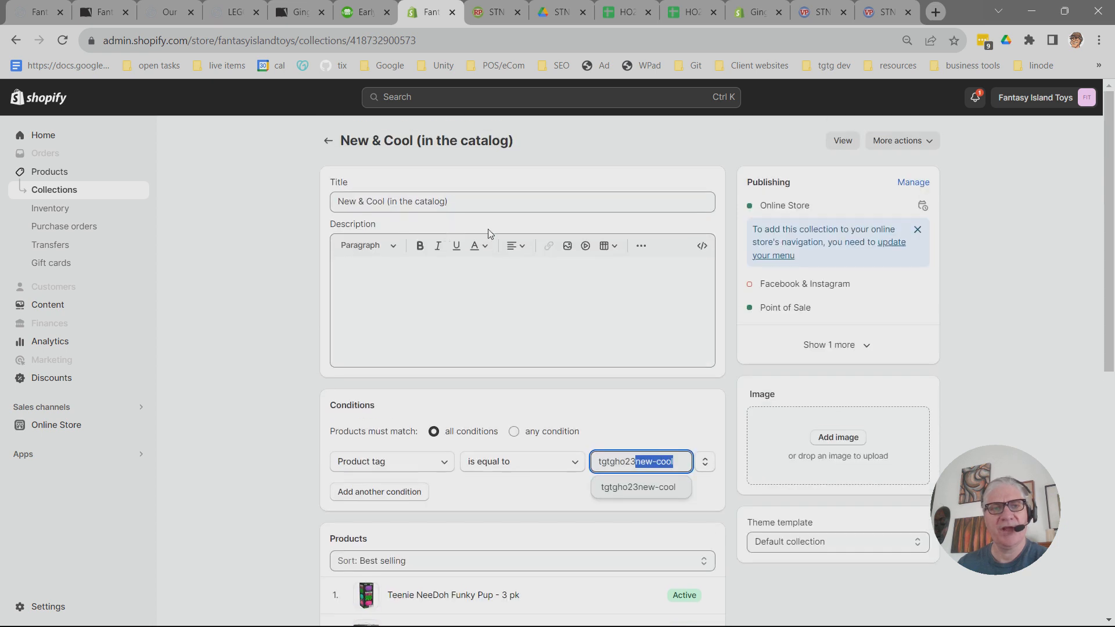
pyautogui.click(683, 463)
pyautogui.click(953, 332)
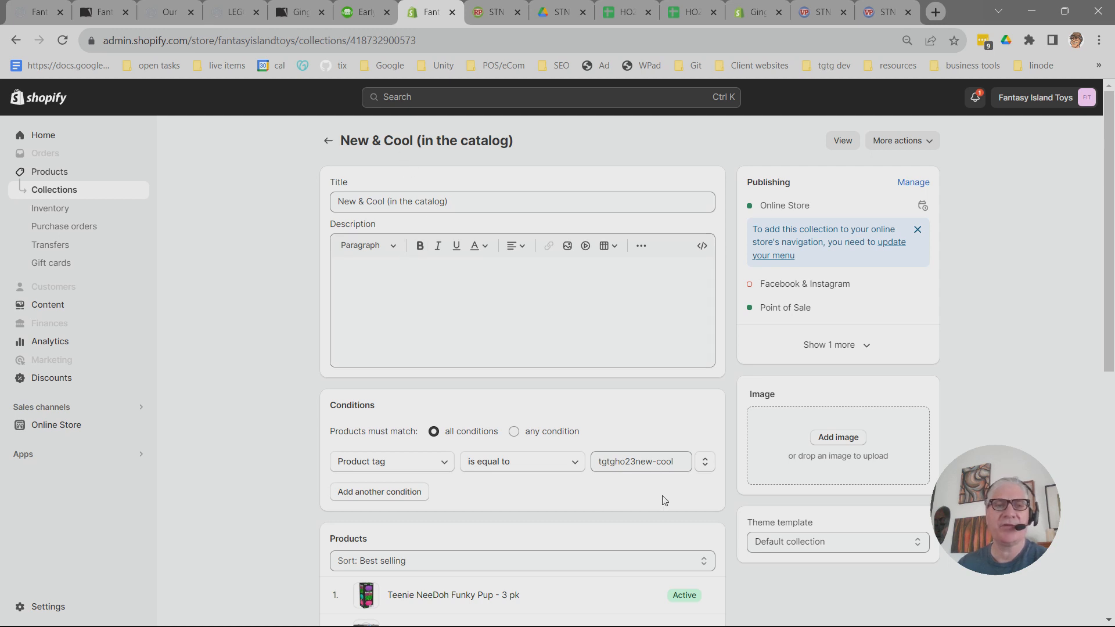
pyautogui.moveTo(638, 463); pyautogui.dragTo(615, 461)
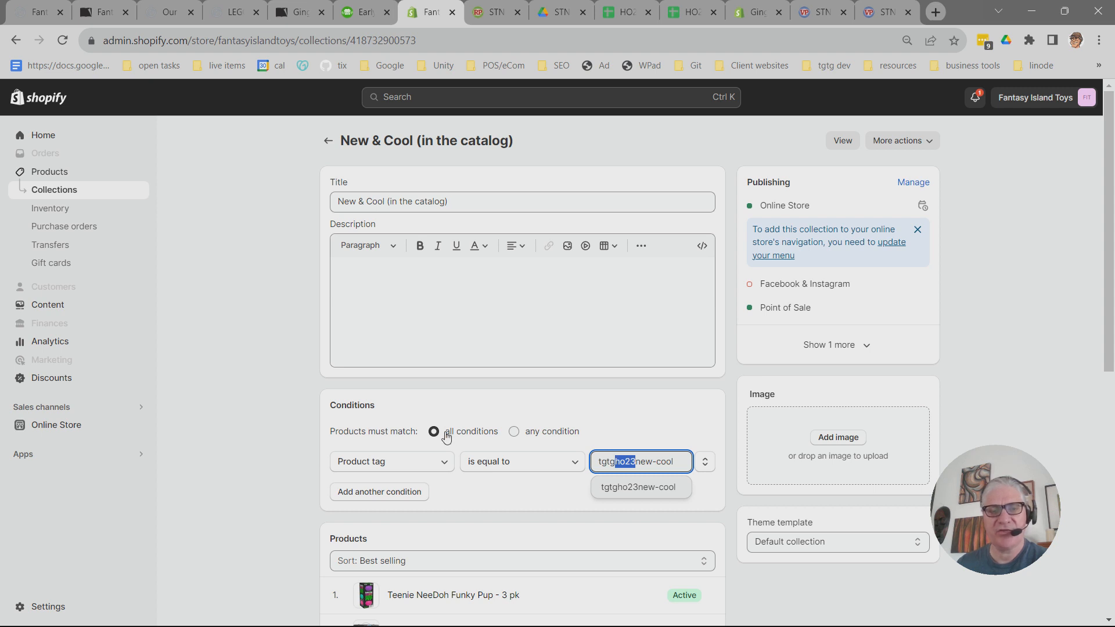
pyautogui.click(280, 408)
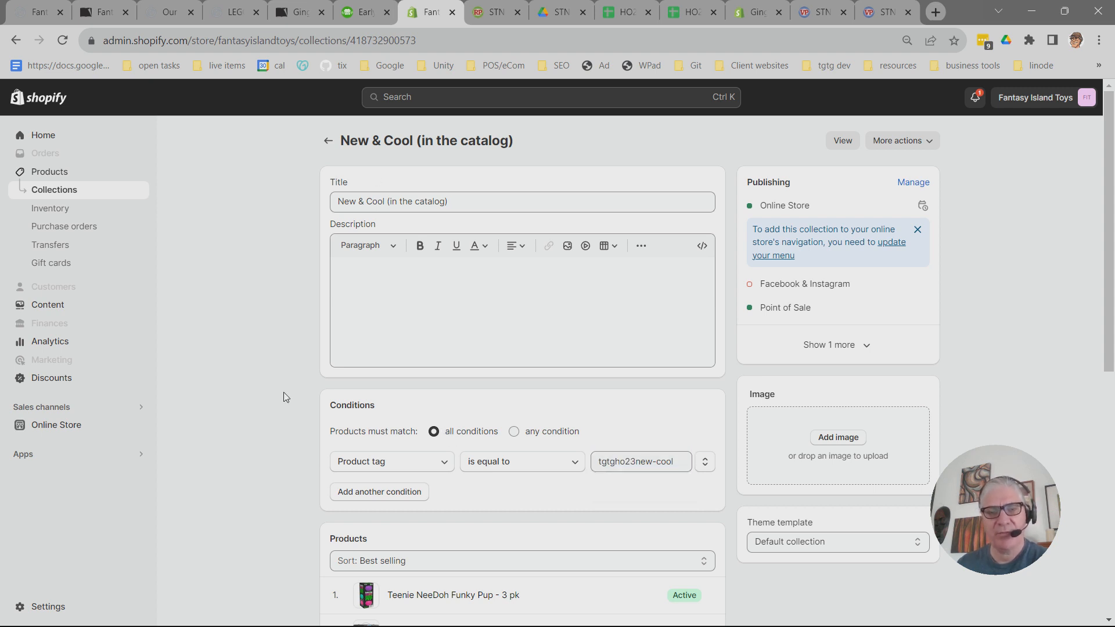
# Return to the Collections list and search again for "catal".
pyautogui.click(328, 142)
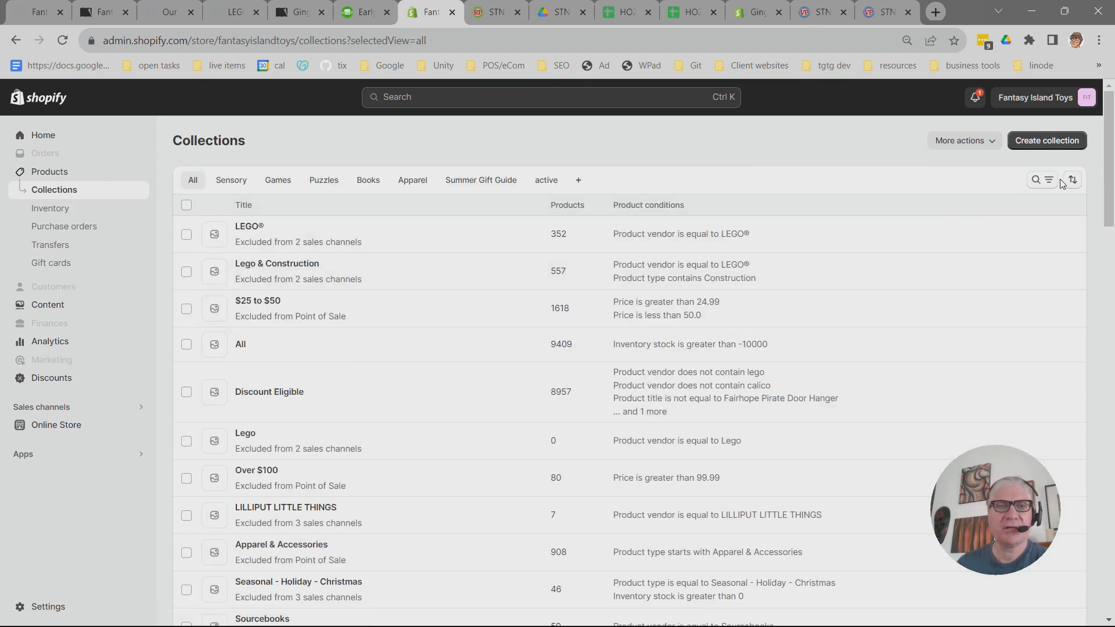
pyautogui.click(1041, 180)
pyautogui.write('catal')
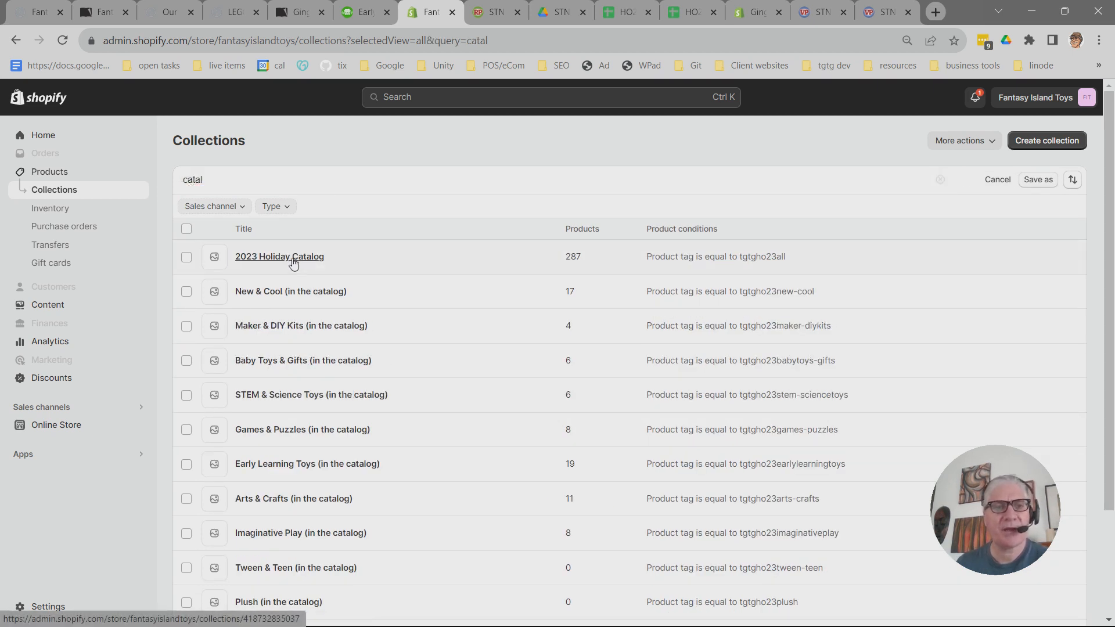
# Open the 2023 Holiday Catalog collection, highlight its tgtgho23all product tag condition and look through the products it includes.
pyautogui.click(302, 255)
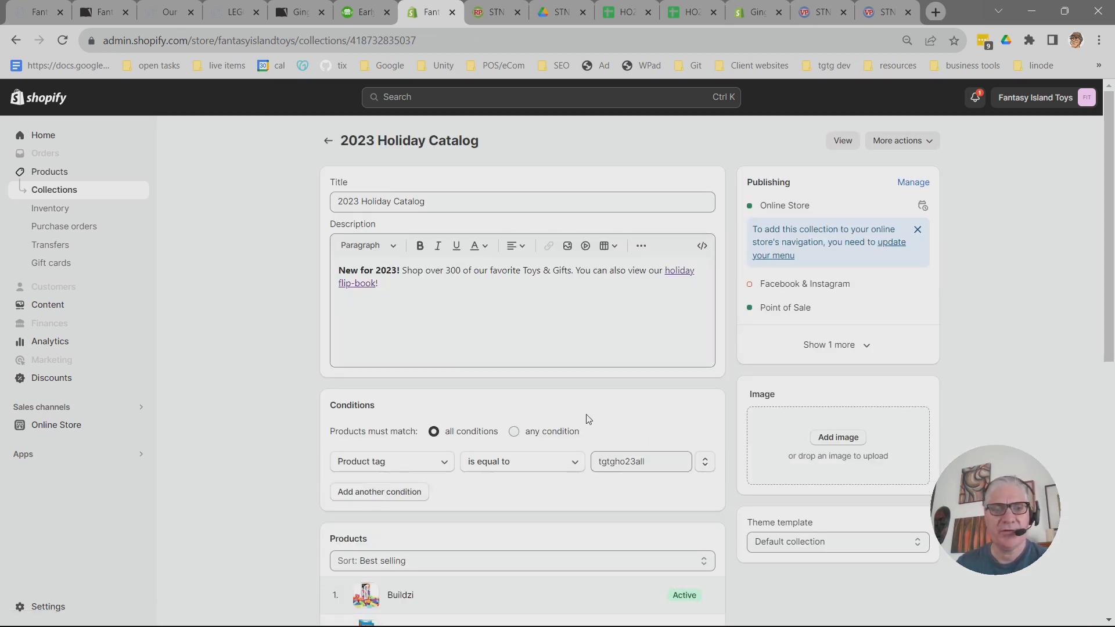
pyautogui.scroll(-1, 587, 414)
pyautogui.moveTo(656, 390); pyautogui.dragTo(511, 397)
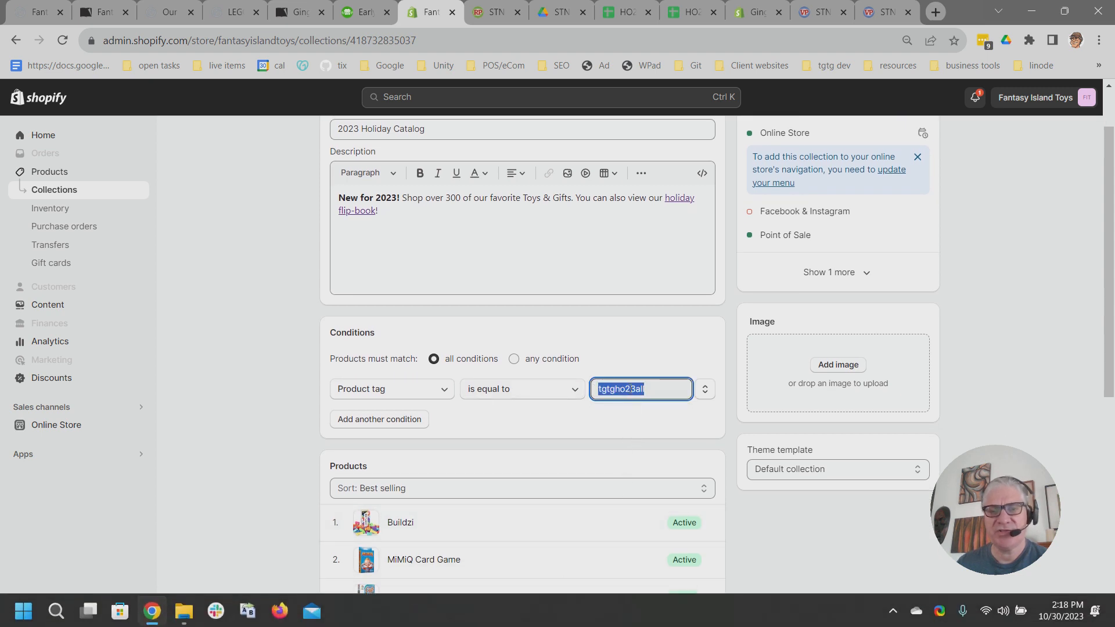
pyautogui.doubleClick(651, 389)
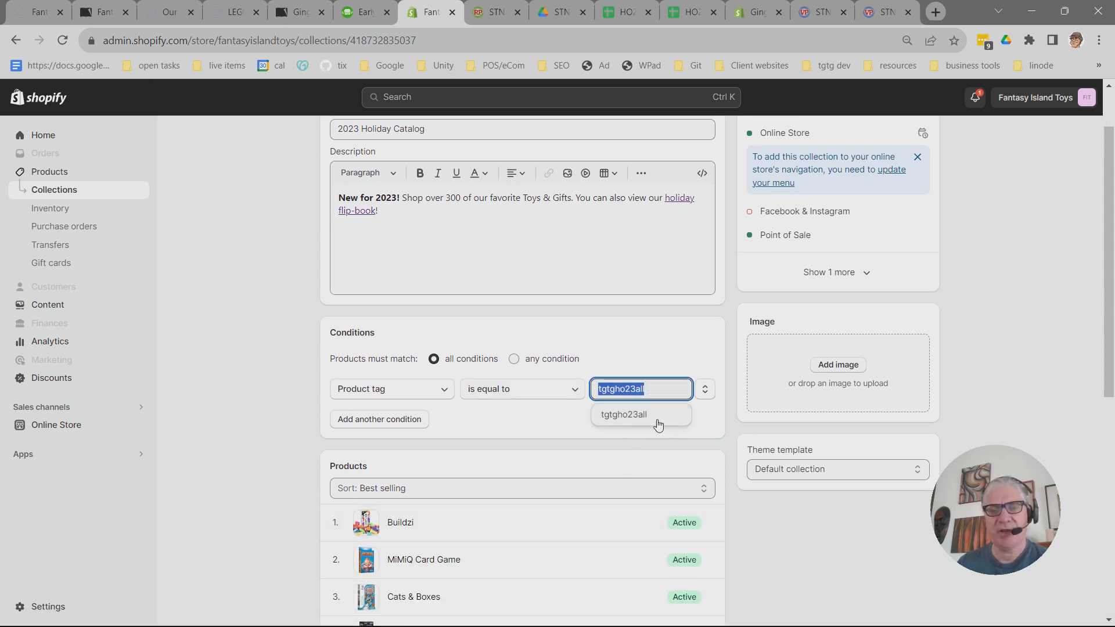
pyautogui.scroll(-6, 609, 522)
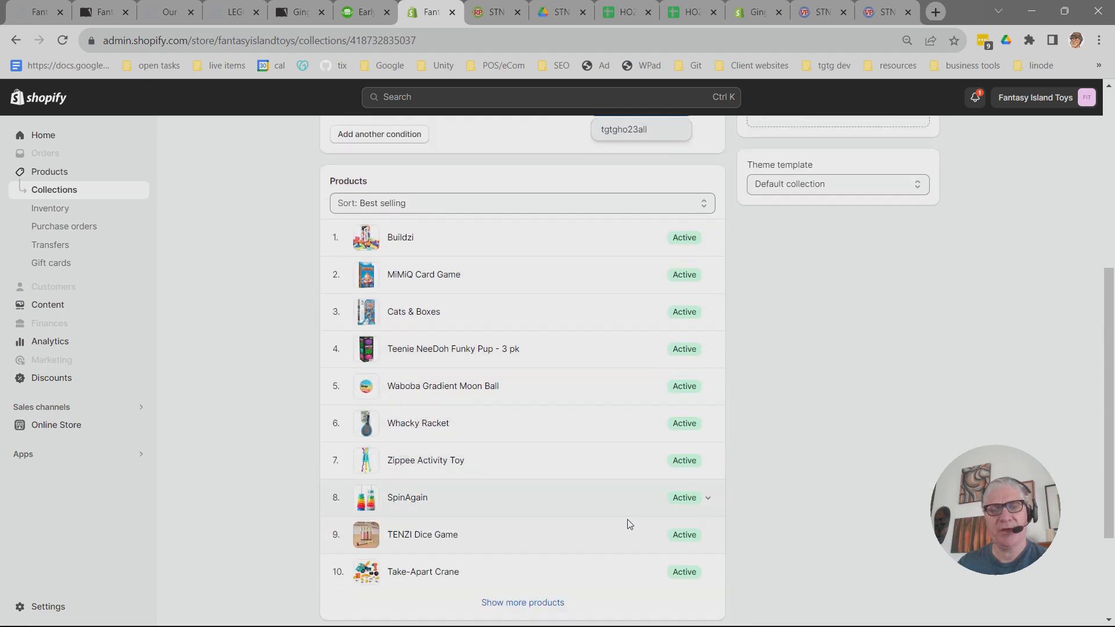
pyautogui.scroll(3, 519, 522)
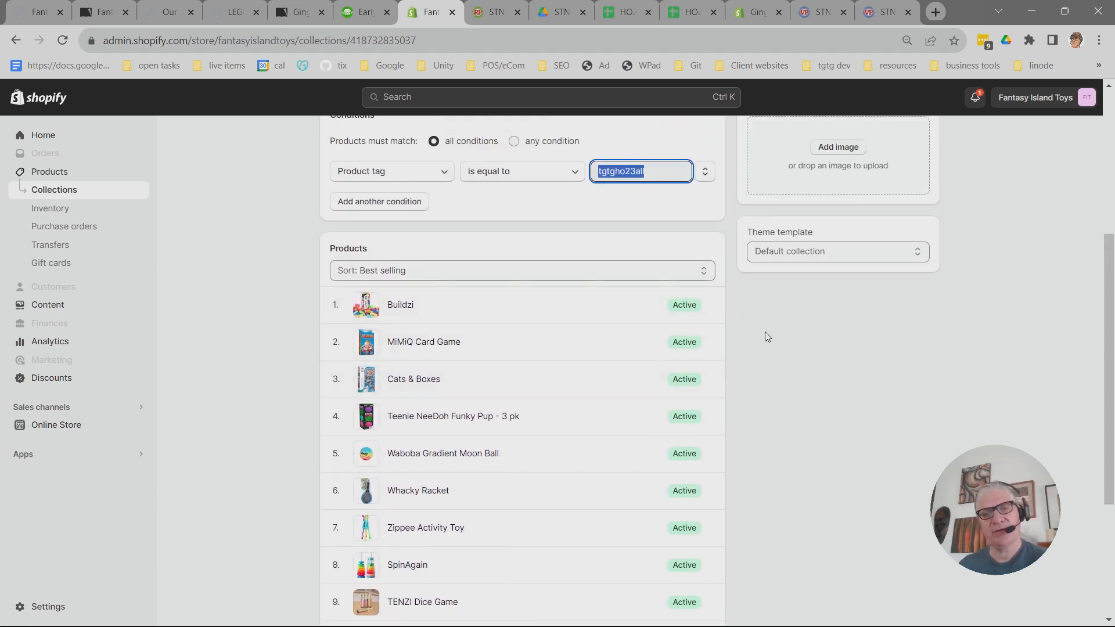
# Highlight the whole description of the 2023 Holiday Catalog collection to point out its text and flip-book link.
pyautogui.click(753, 316)
pyautogui.scroll(4, 592, 321)
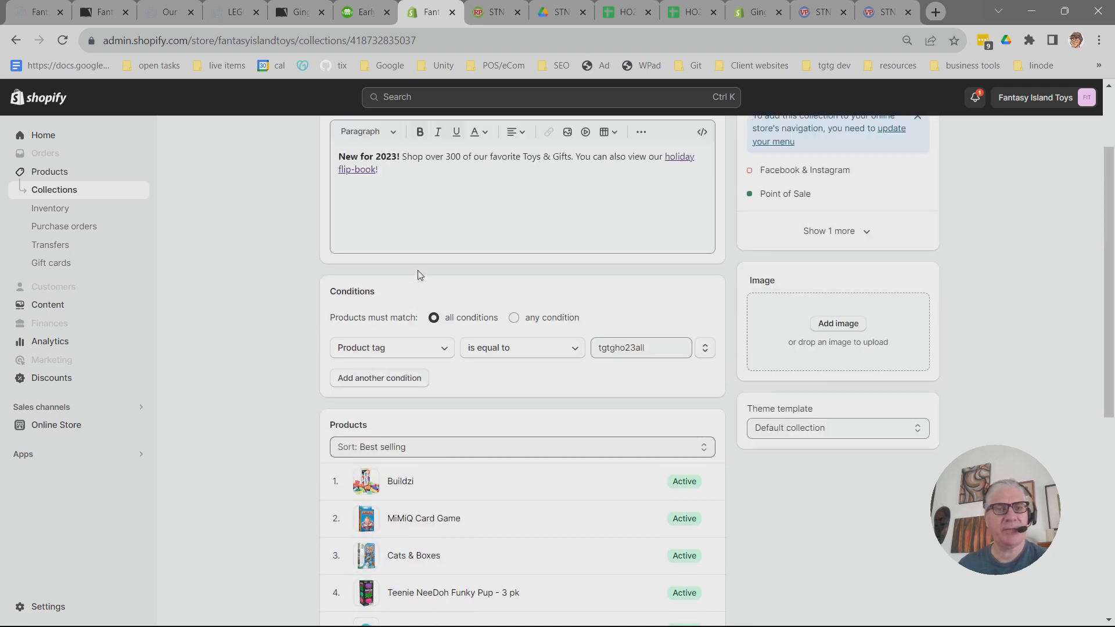
pyautogui.scroll(2, 409, 288)
pyautogui.click(409, 288)
pyautogui.hotkey('ctrl', 'a')
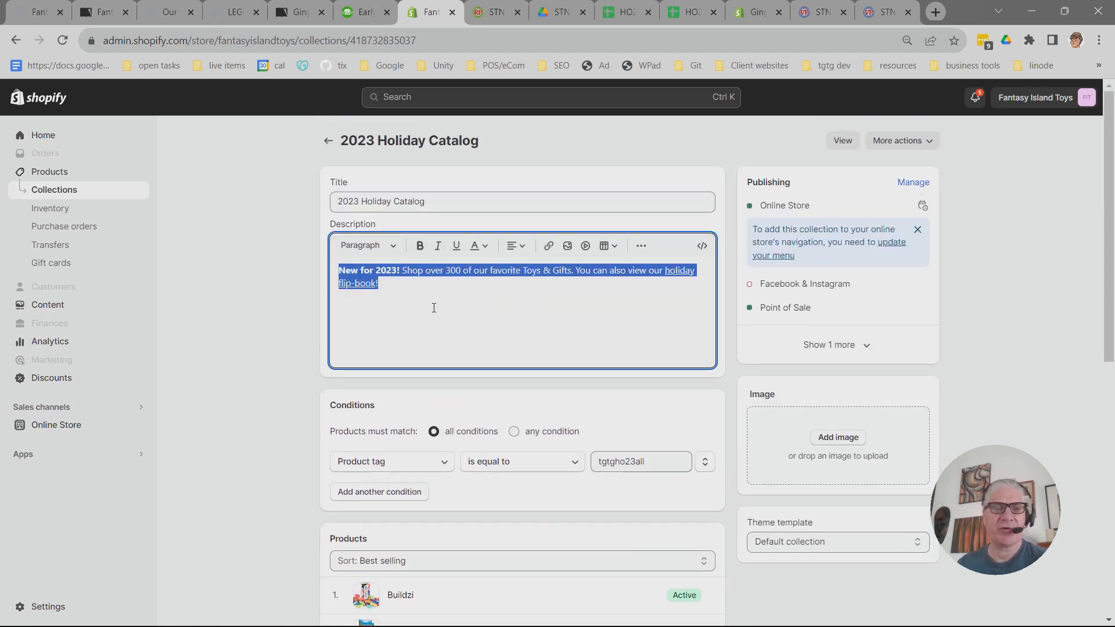
pyautogui.click(452, 291)
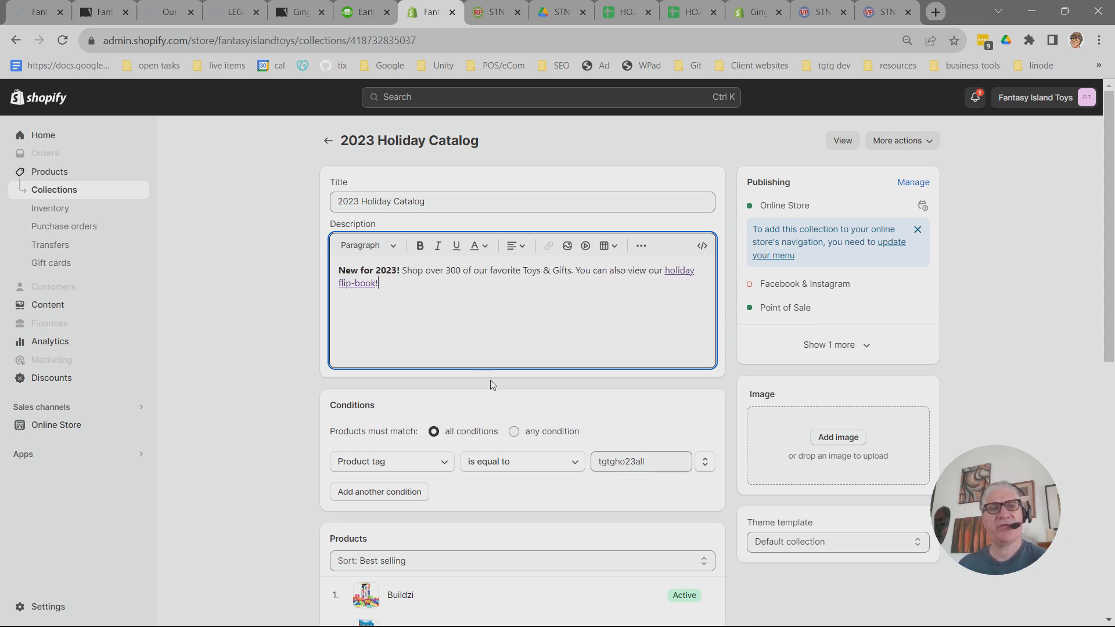
# Glance at the holiday flip-book and the Catalog Products List, and open pdbhub.com in a new browser tab.
pyautogui.click(108, 11)
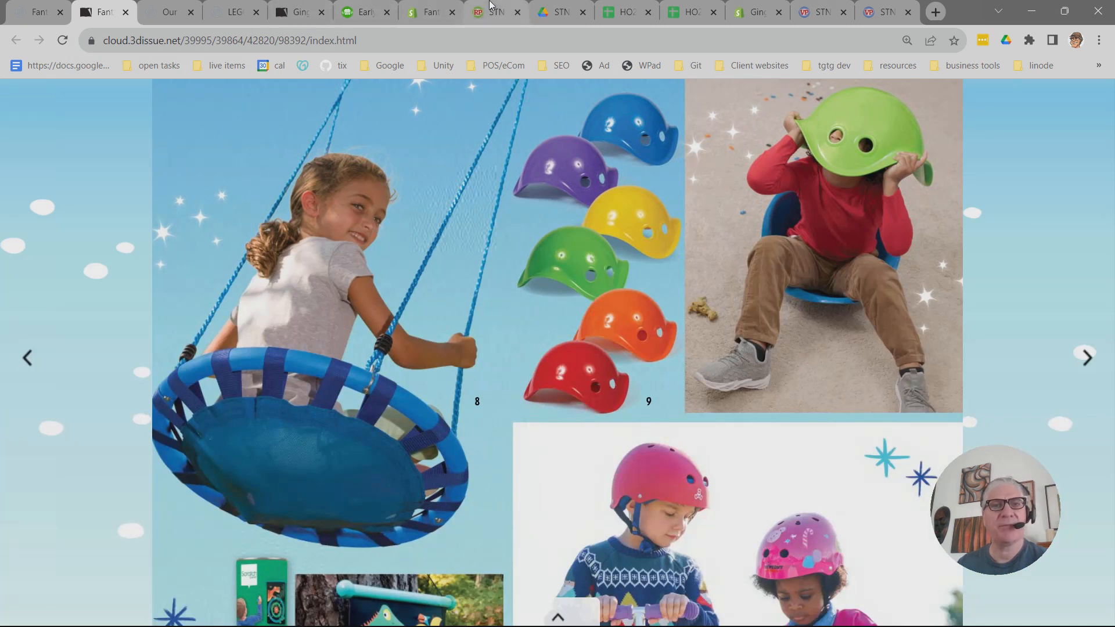
pyautogui.click(493, 11)
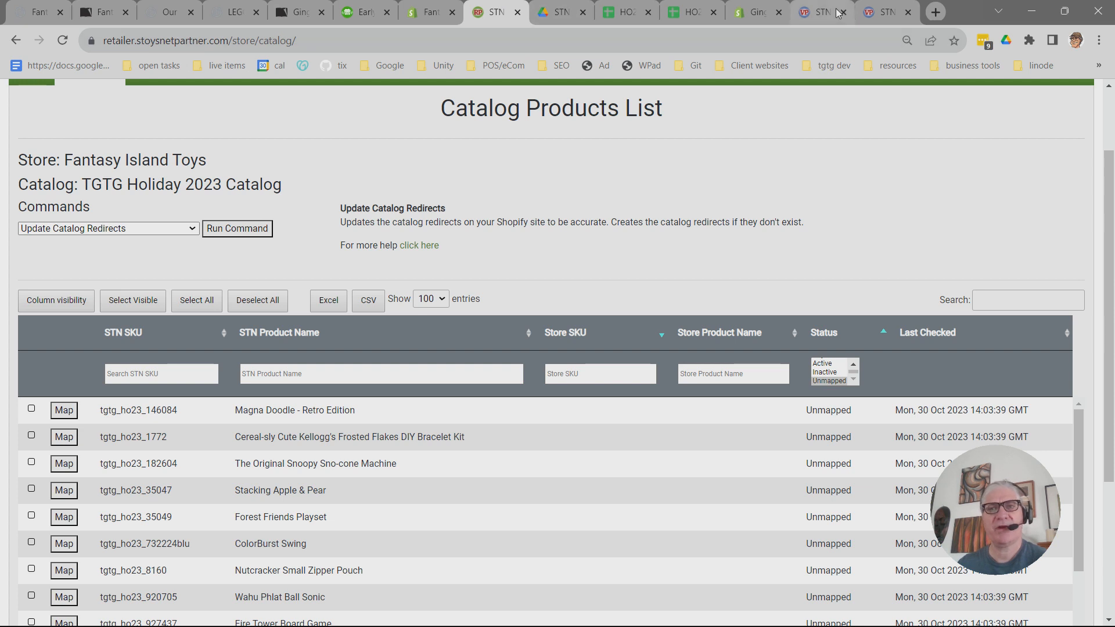
pyautogui.click(935, 12)
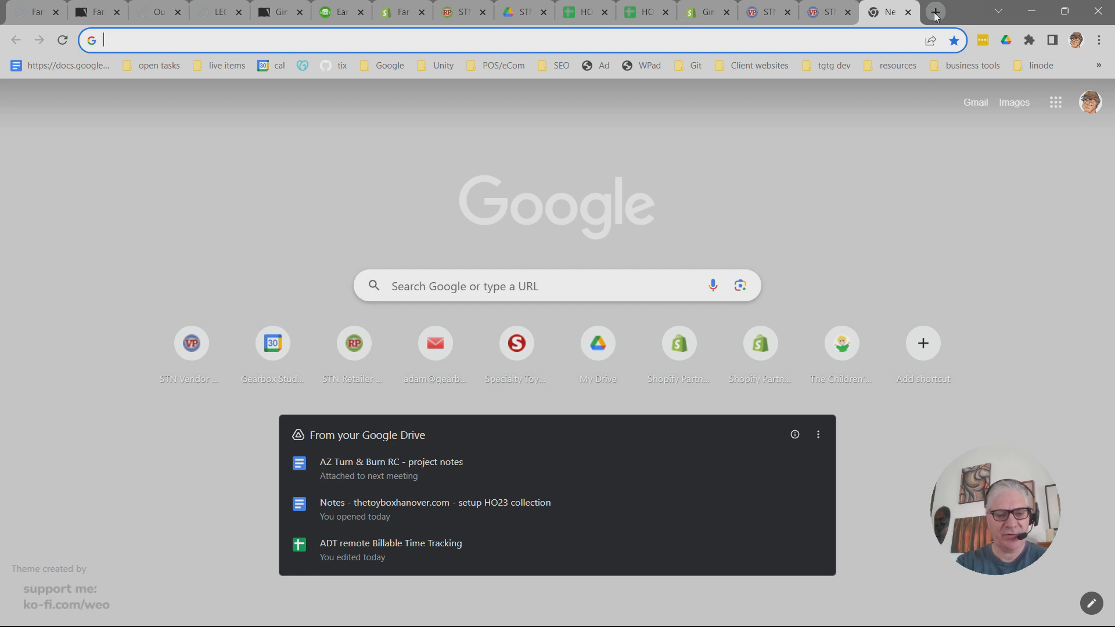
pyautogui.write('pdbhub.com')
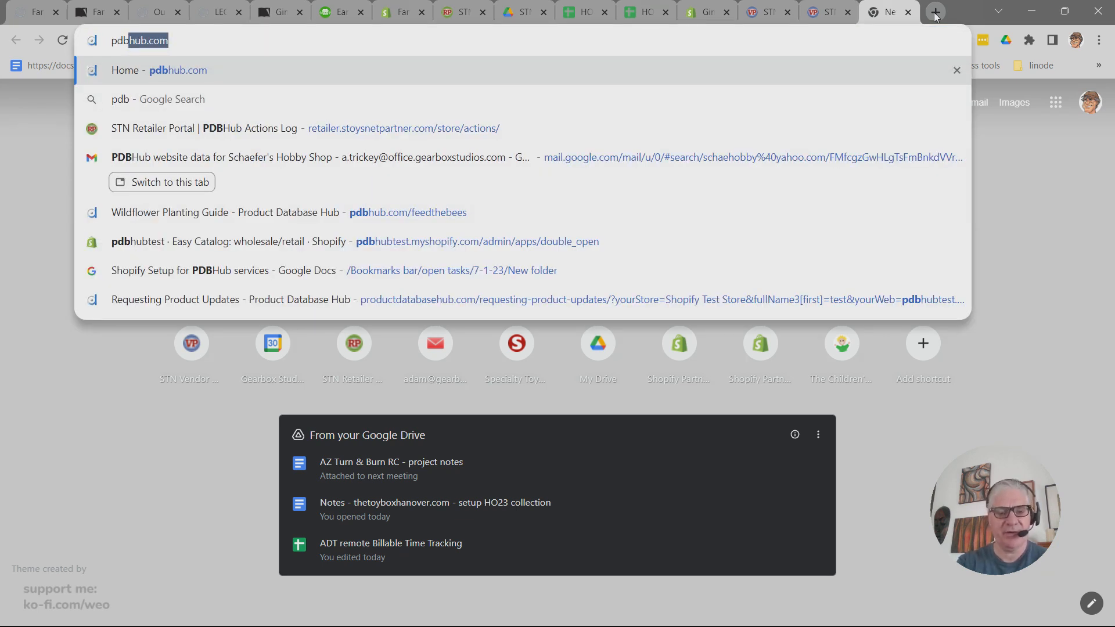
pyautogui.click(192, 41)
pyautogui.press('Return')
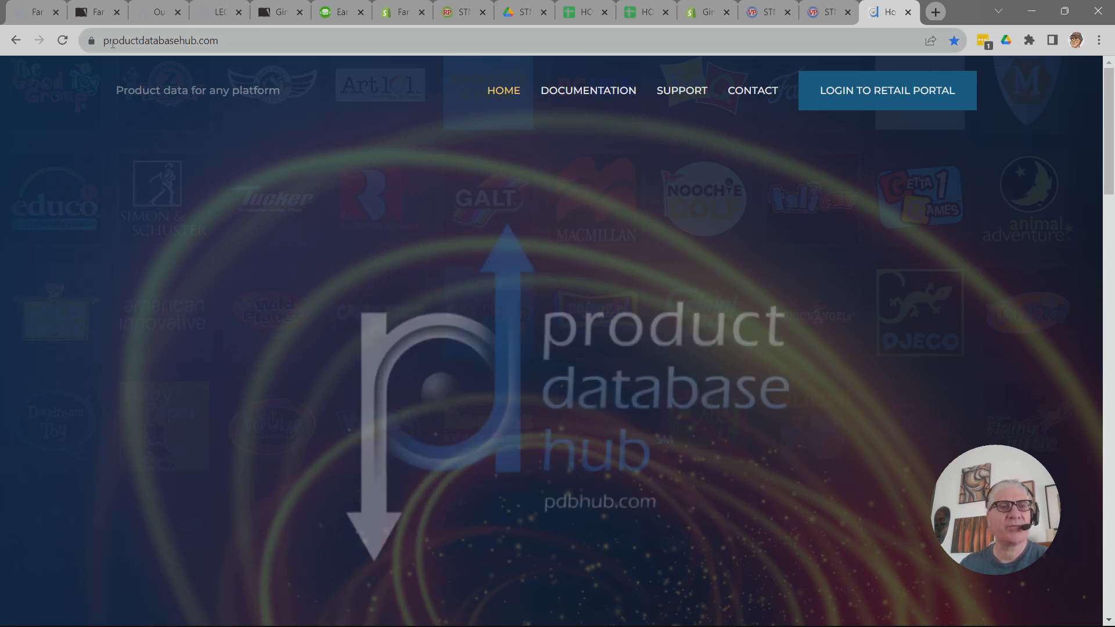
# Highlight the site's productdatabasehub.com address and browse its Documentation page.
pyautogui.click(234, 41)
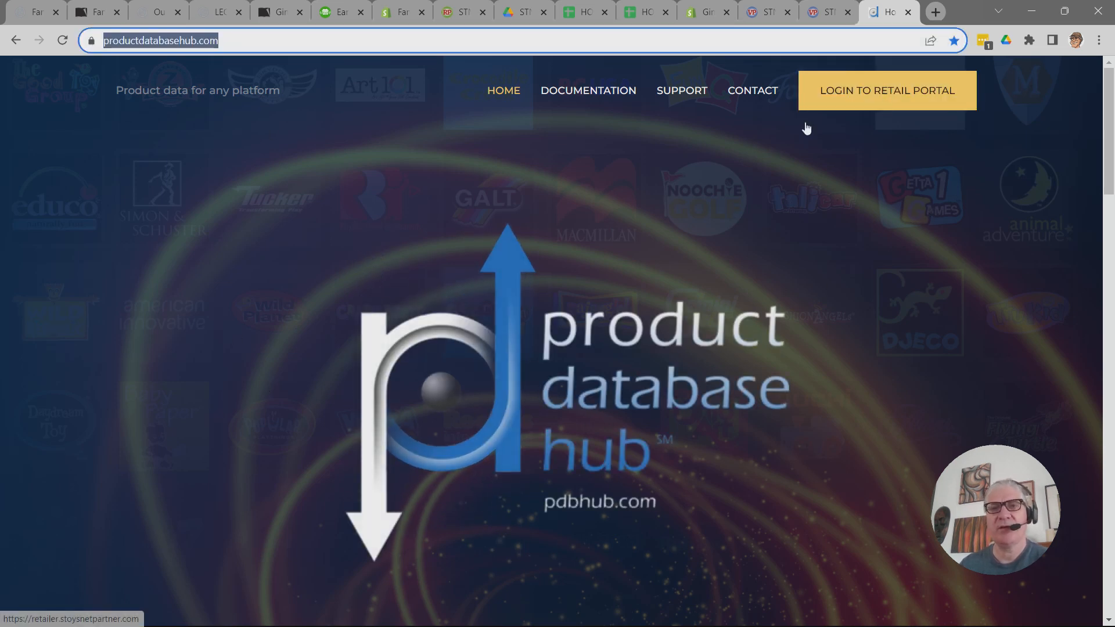
pyautogui.click(590, 102)
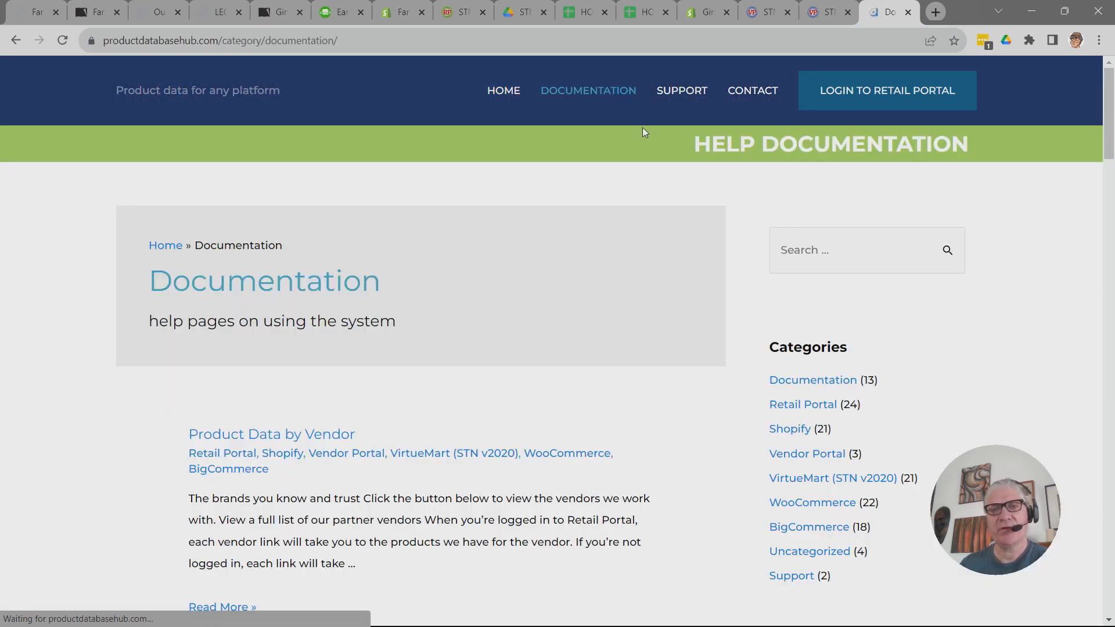
pyautogui.scroll(-10, 531, 278)
pyautogui.scroll(10, 537, 312)
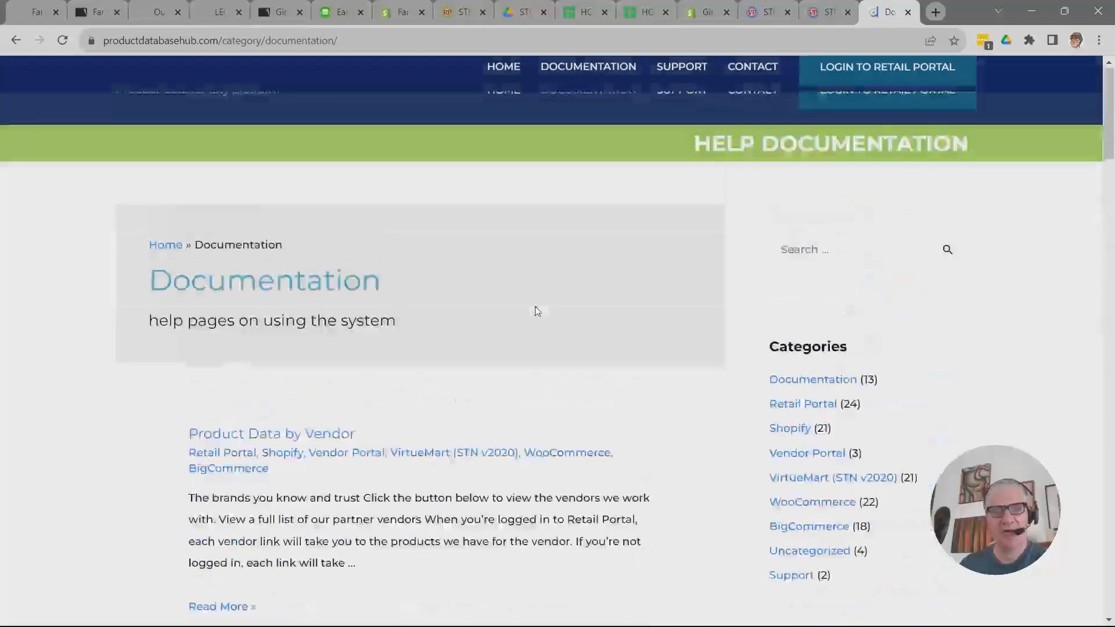
# Open the Retail Portal from the Product Database Hub site and highlight its address, retailer.stoysnetpartner.com.
pyautogui.click(889, 92)
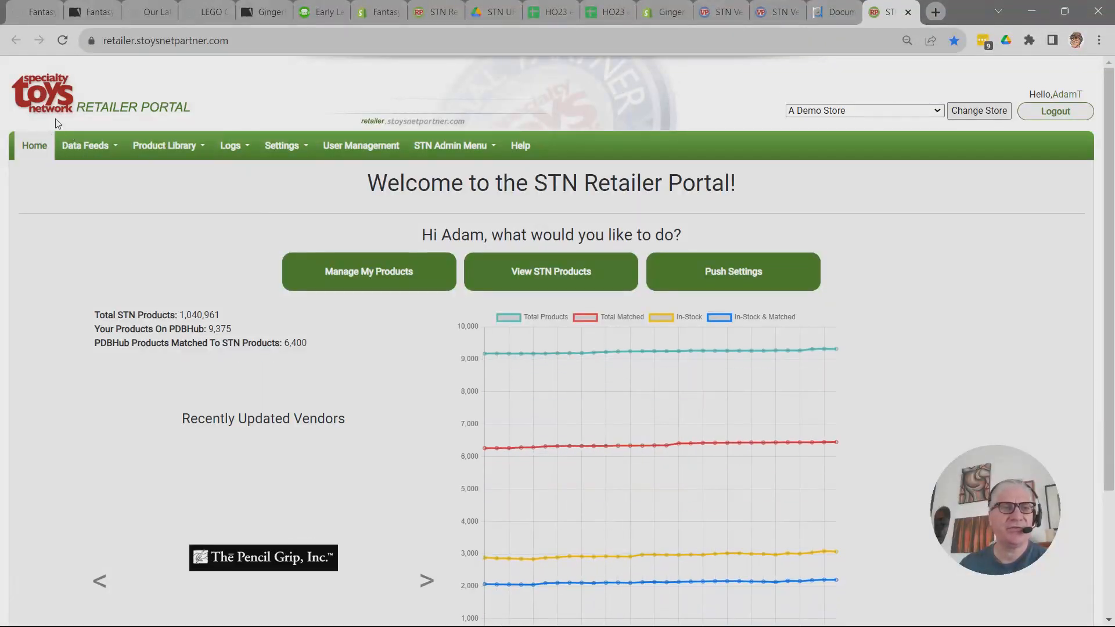
pyautogui.doubleClick(204, 40)
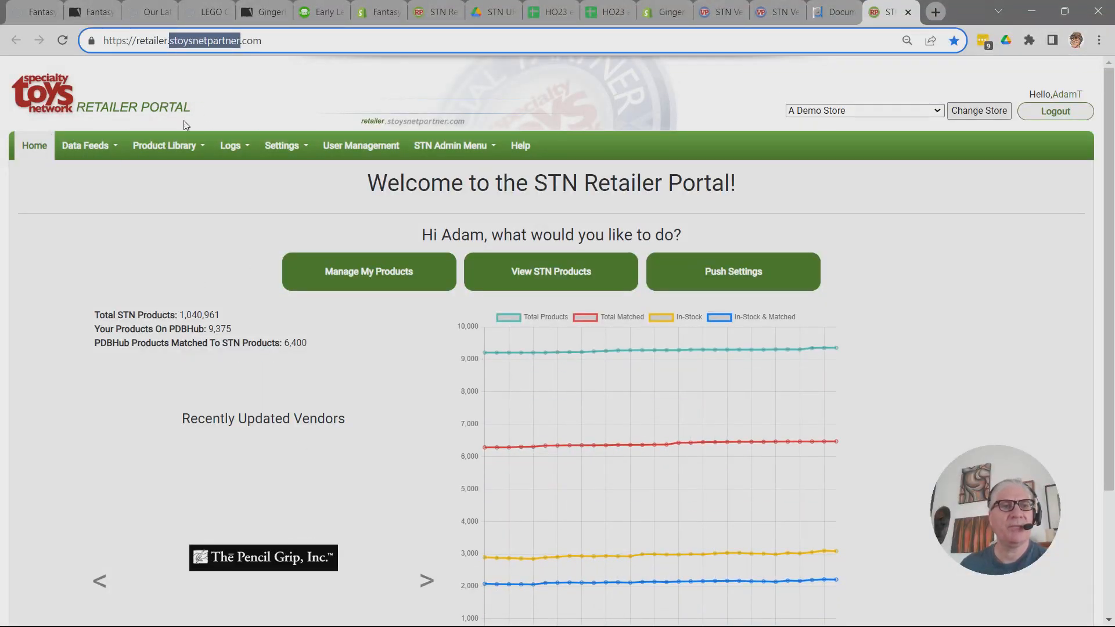
pyautogui.click(267, 41)
pyautogui.moveTo(268, 41); pyautogui.dragTo(104, 42)
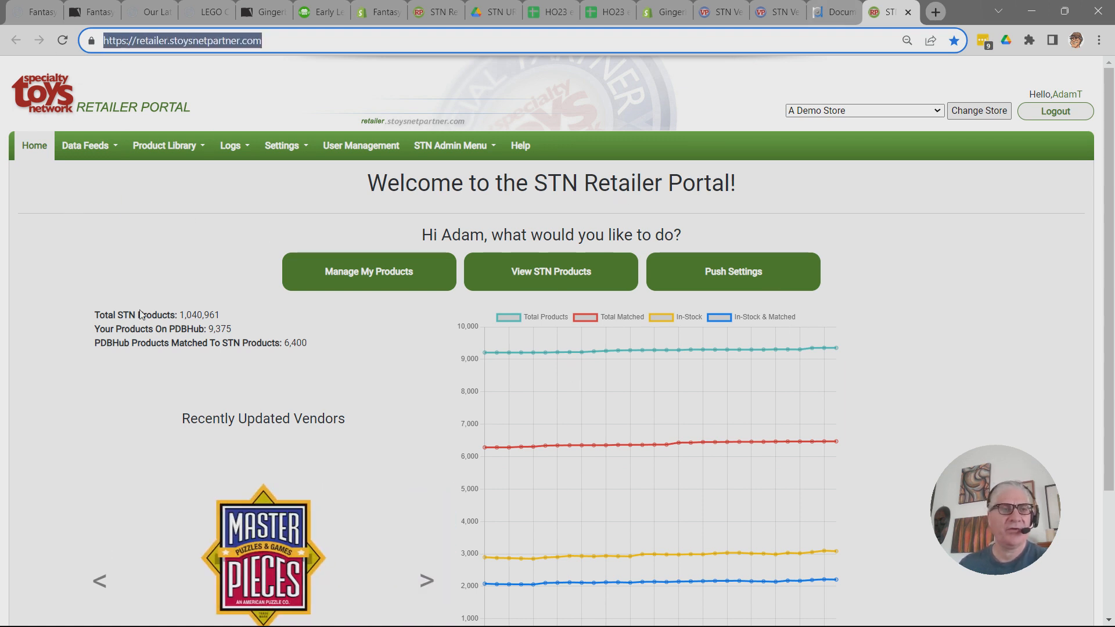
# Open the TGTG Catalogs product list under the portal's data feeds.
pyautogui.moveTo(281, 145)
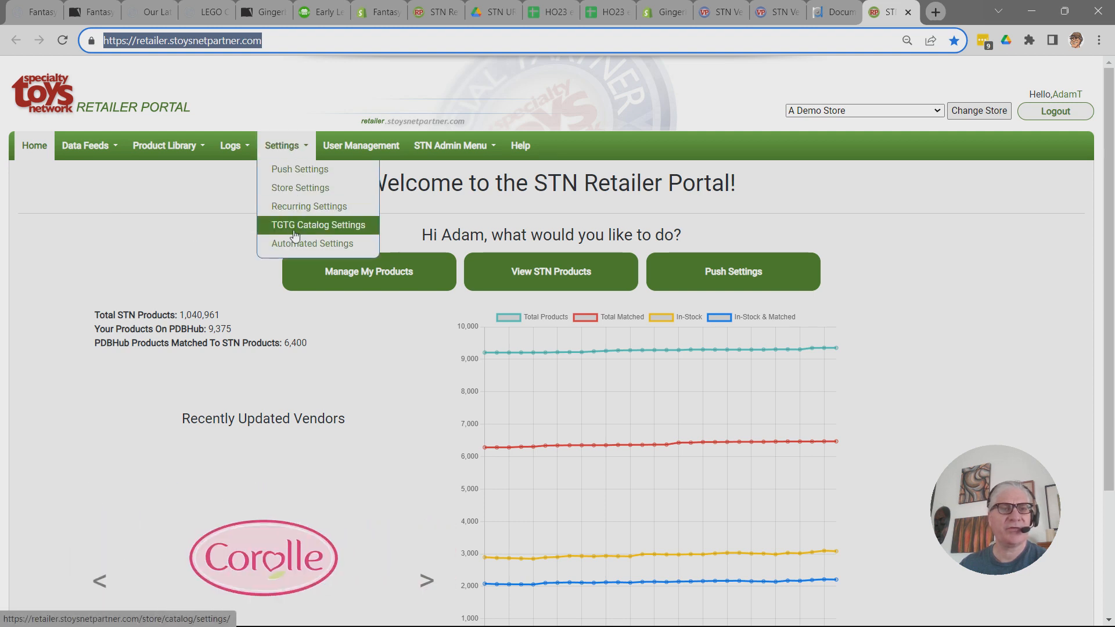
pyautogui.moveTo(89, 147)
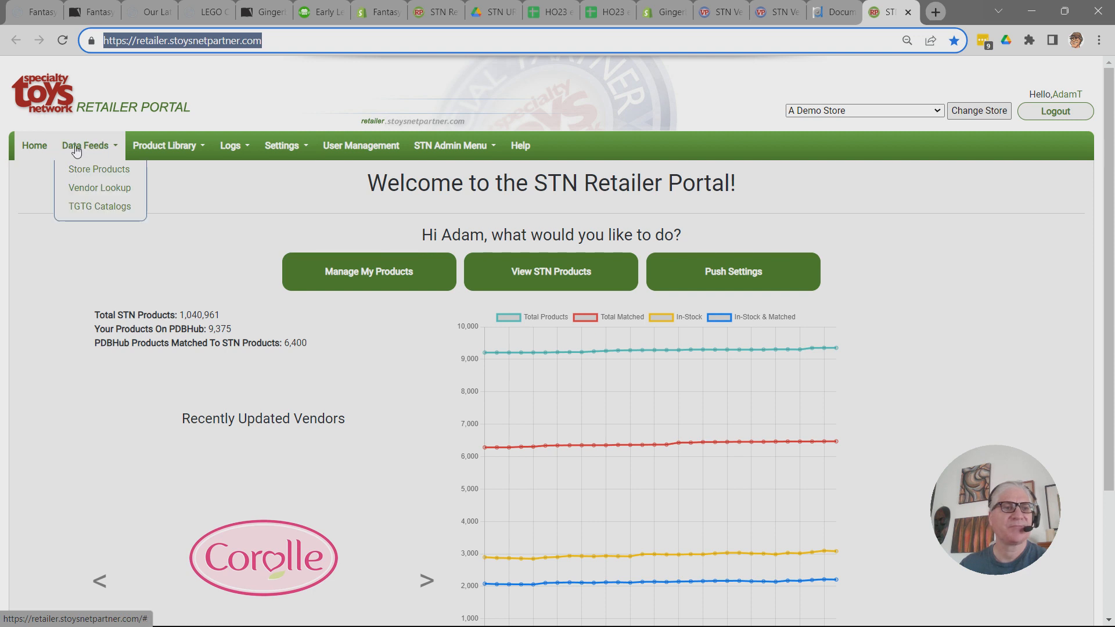
pyautogui.click(91, 208)
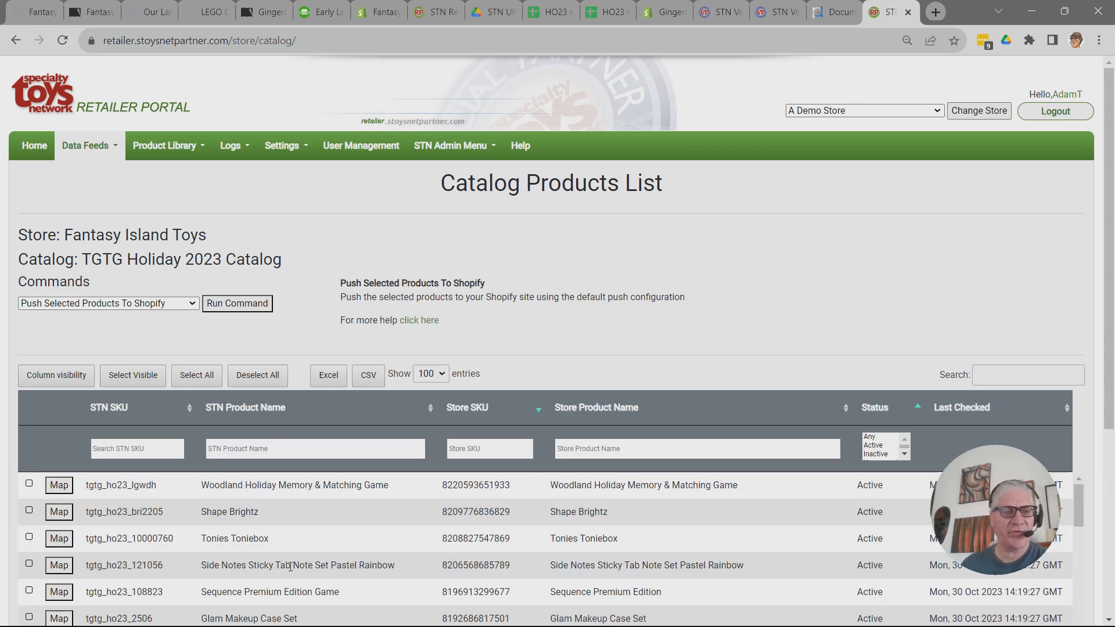
# Switch to the Shopify admin, leave the collection page without saving and open the Online Store's Navigation page.
pyautogui.click(319, 6)
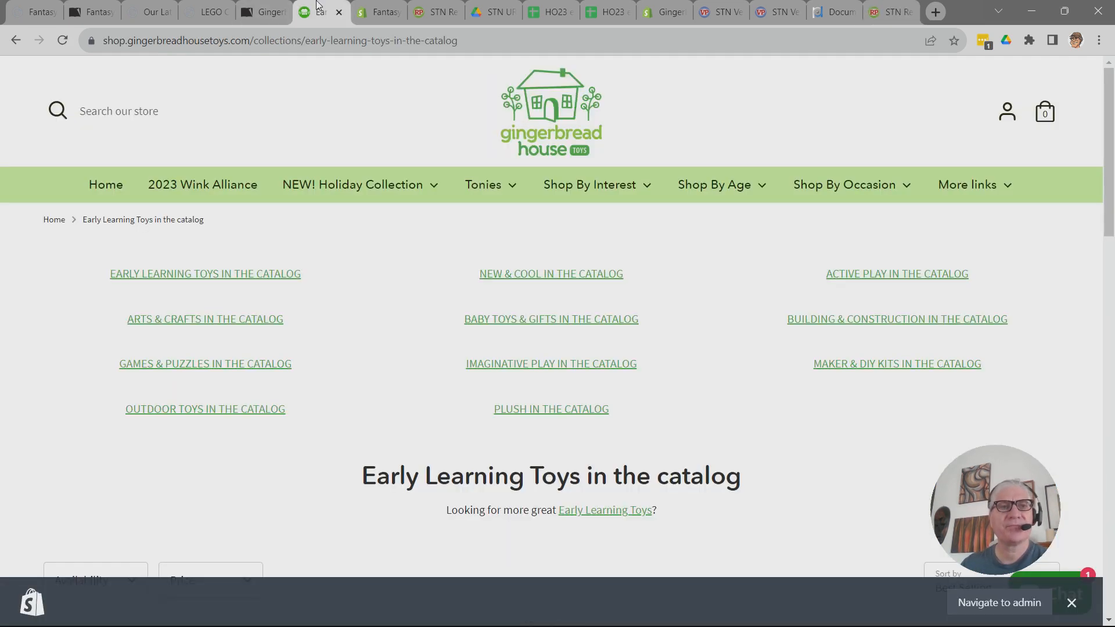
pyautogui.click(360, 7)
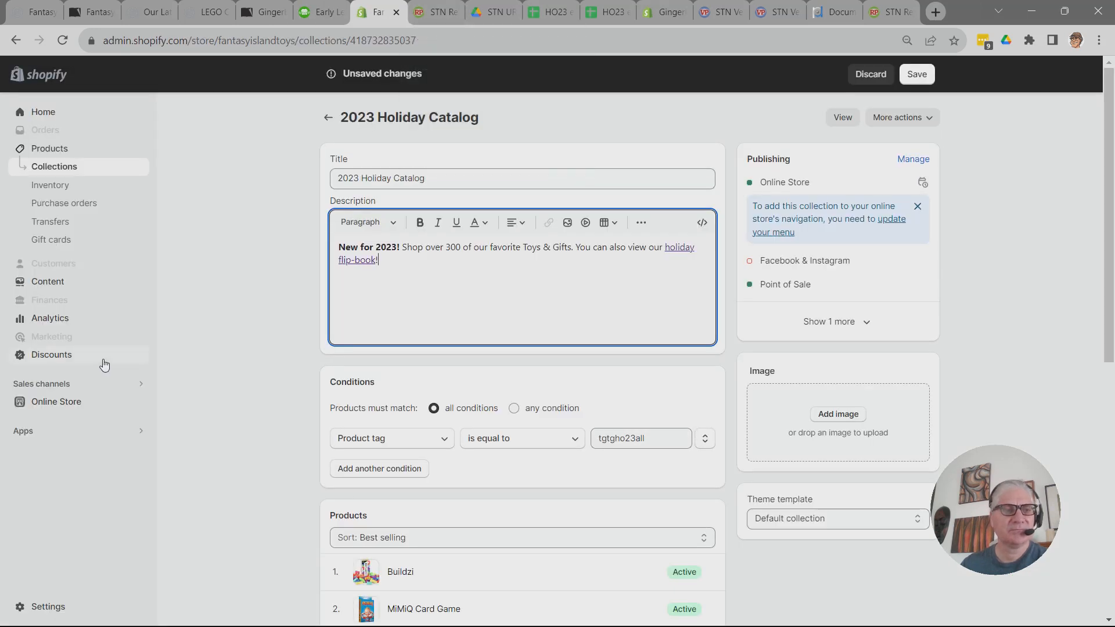
pyautogui.click(46, 408)
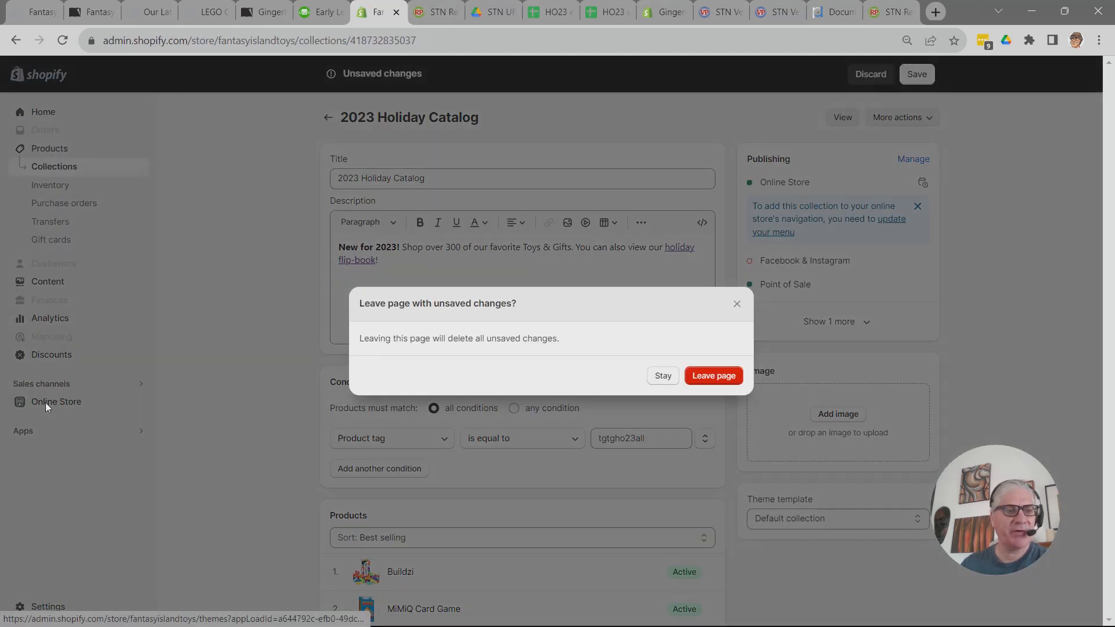
pyautogui.click(726, 367)
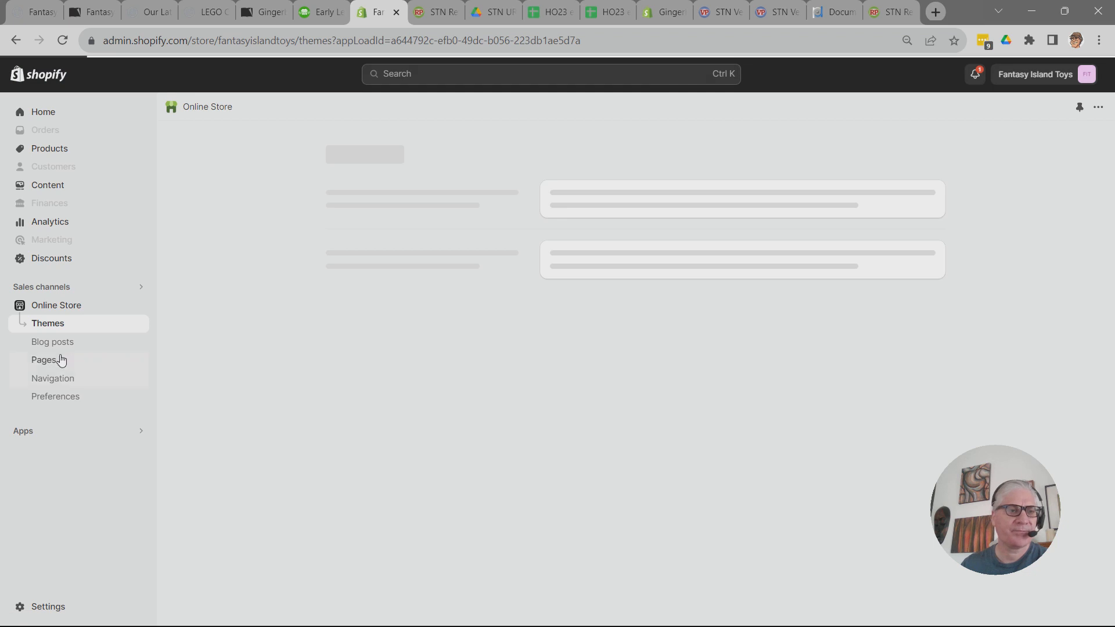
pyautogui.click(64, 388)
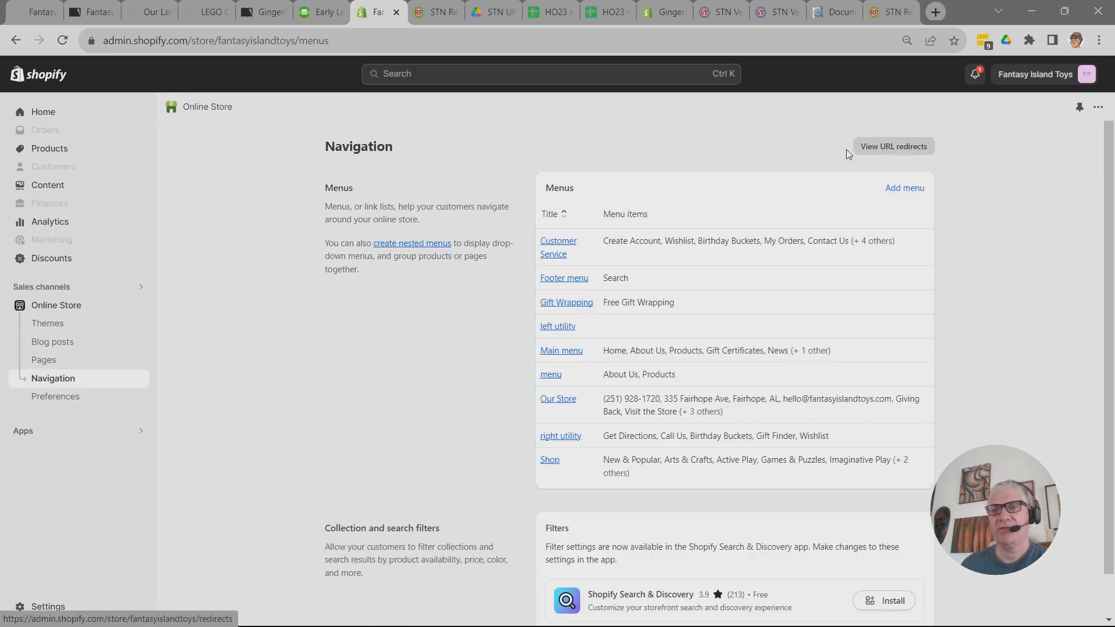
# Open the store's URL redirects and compare which /catalog/tgtg_ho23 links lead to product pages and which to /pages/latest-catalog-collection.
pyautogui.hotkey('ctrl', '+')
pyautogui.hotkey('ctrl', '+')
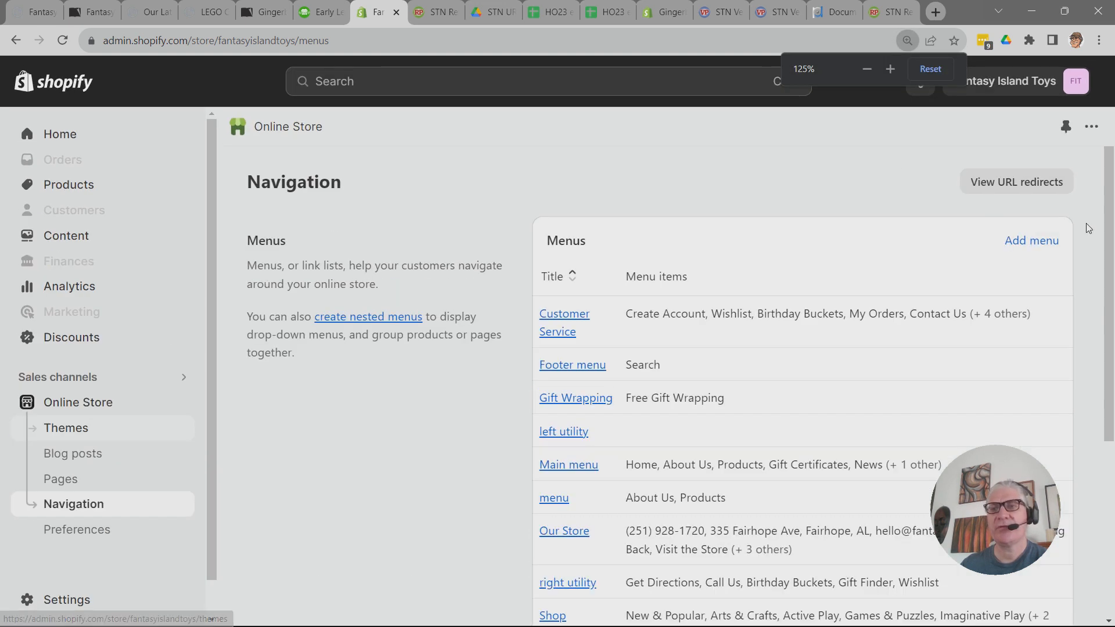
pyautogui.click(1023, 189)
pyautogui.hotkey('ctrl', '0')
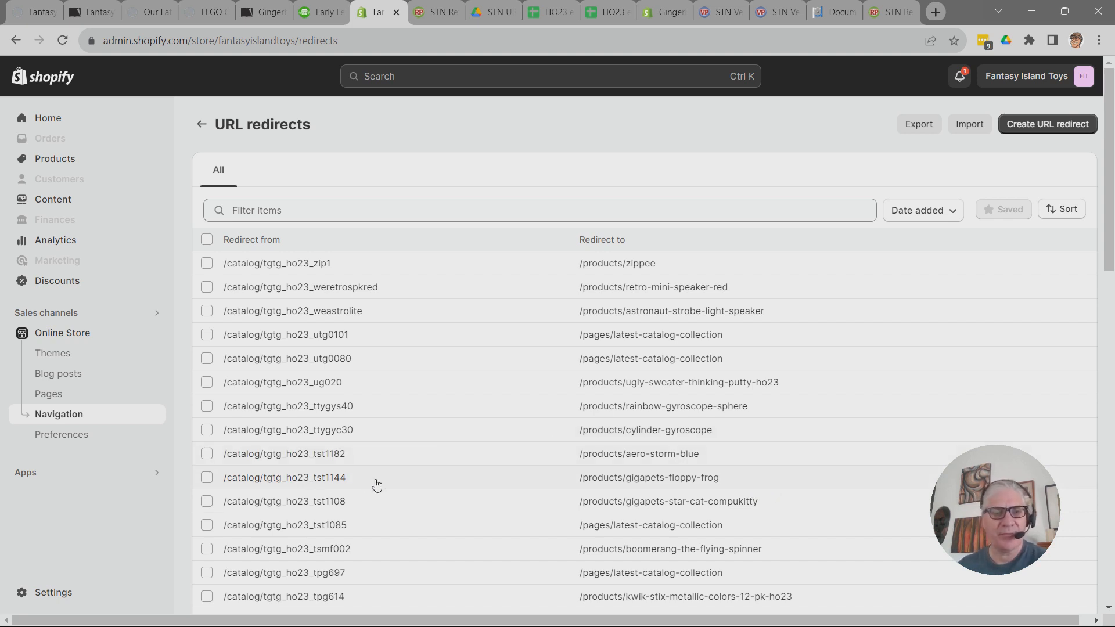
pyautogui.scroll(-1, 603, 349)
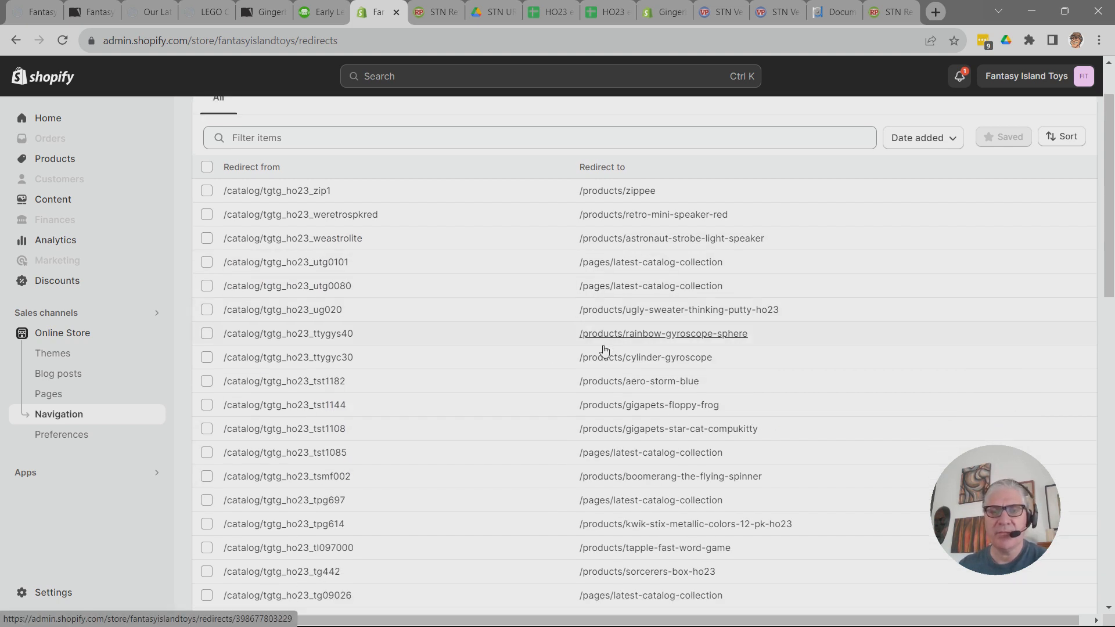
pyautogui.scroll(-2, 664, 520)
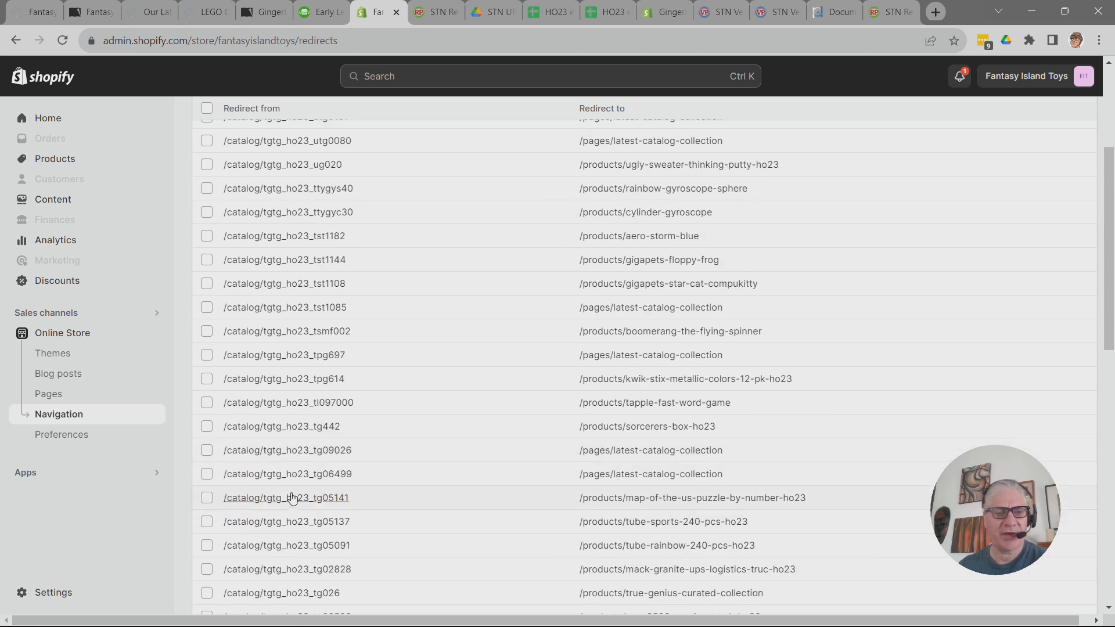
pyautogui.scroll(-2, 578, 497)
pyautogui.scroll(-2, 677, 522)
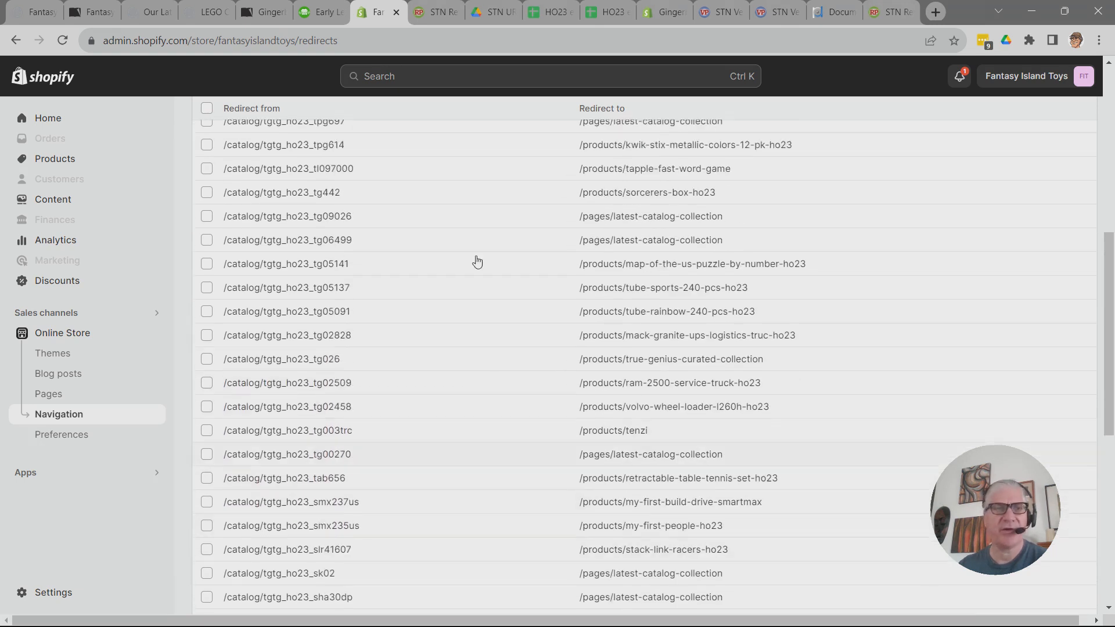
pyautogui.scroll(1, 626, 452)
# Return to the retailer portal's Catalog Products List, filter it to Inactive status and look through the matching products.
pyautogui.click(437, 7)
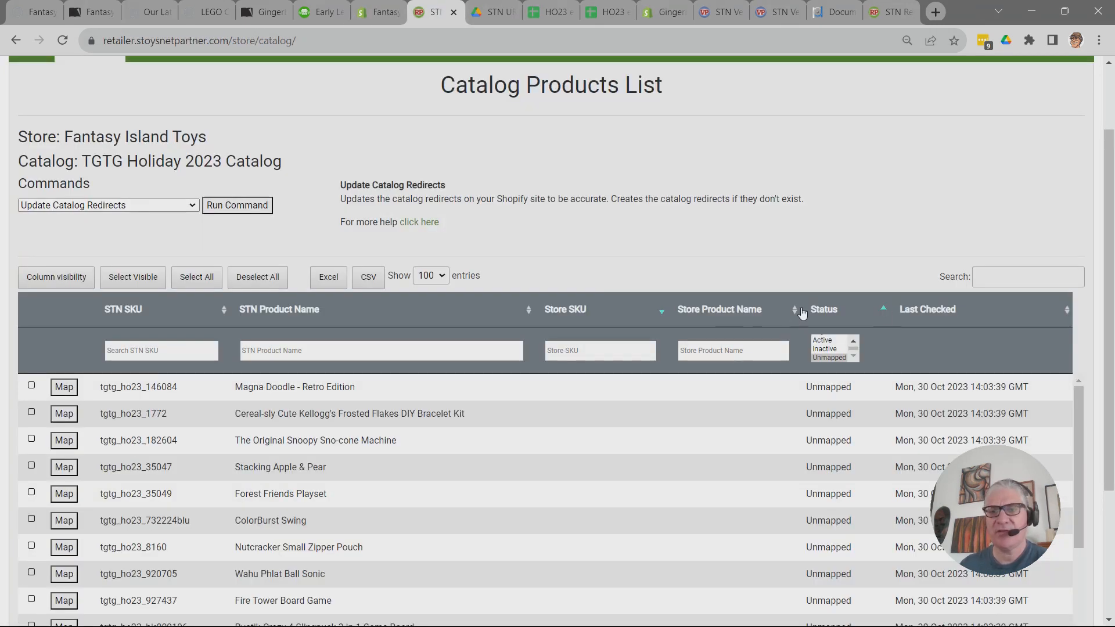
pyautogui.click(830, 349)
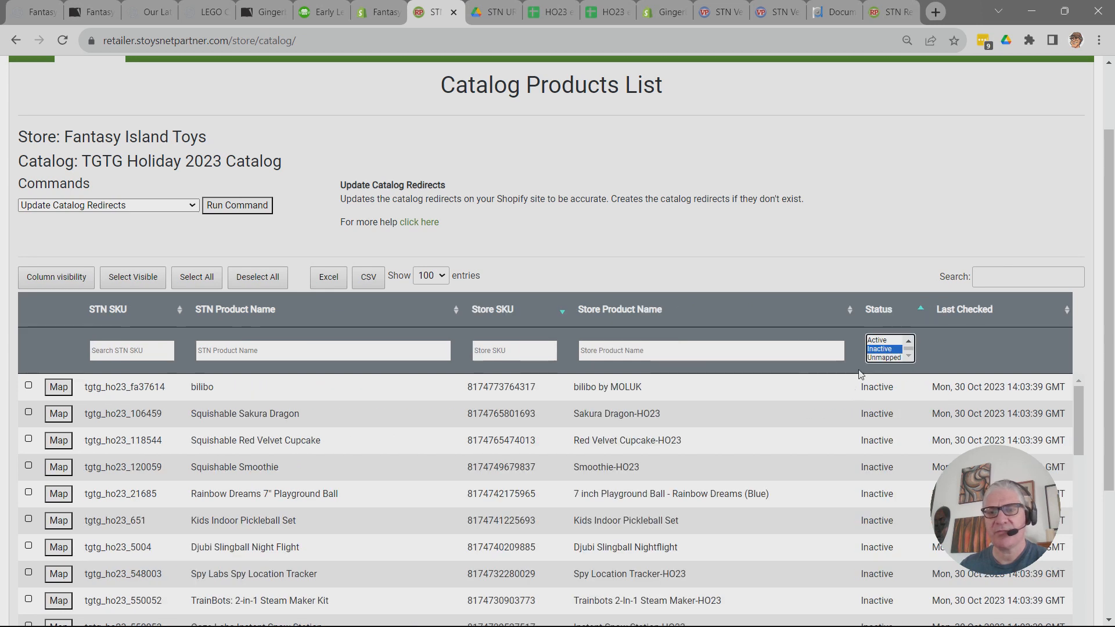
pyautogui.scroll(-5, 825, 400)
pyautogui.scroll(-3, 681, 261)
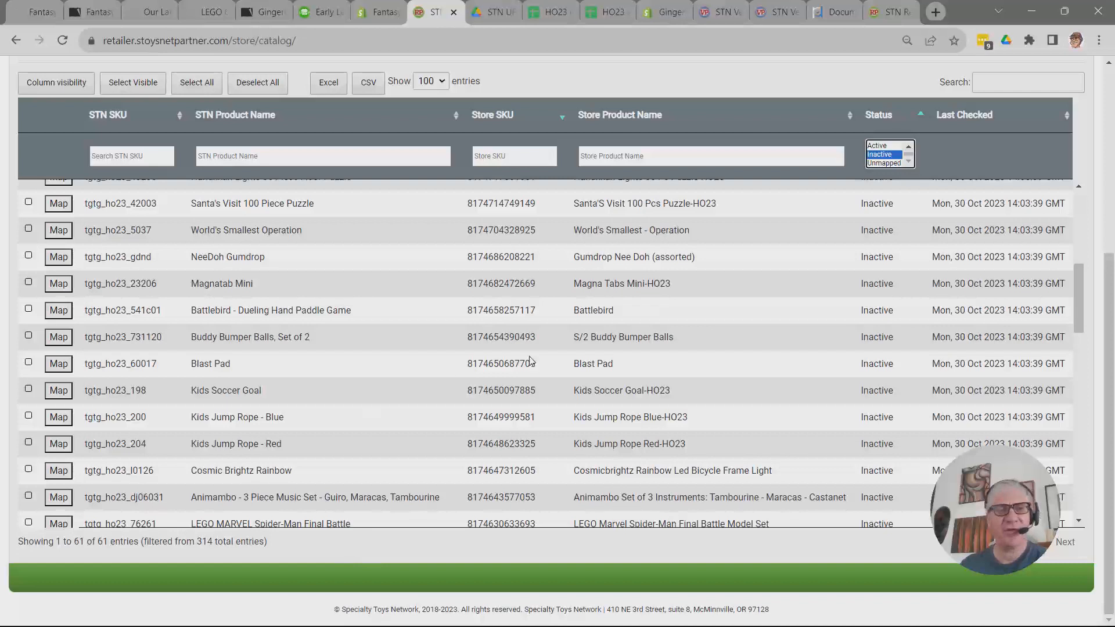
# Copy the STN SKU tgtg_ho23_106459 of the Squishable Sakura Dragon from the Inactive catalog products.
pyautogui.scroll(6, 530, 361)
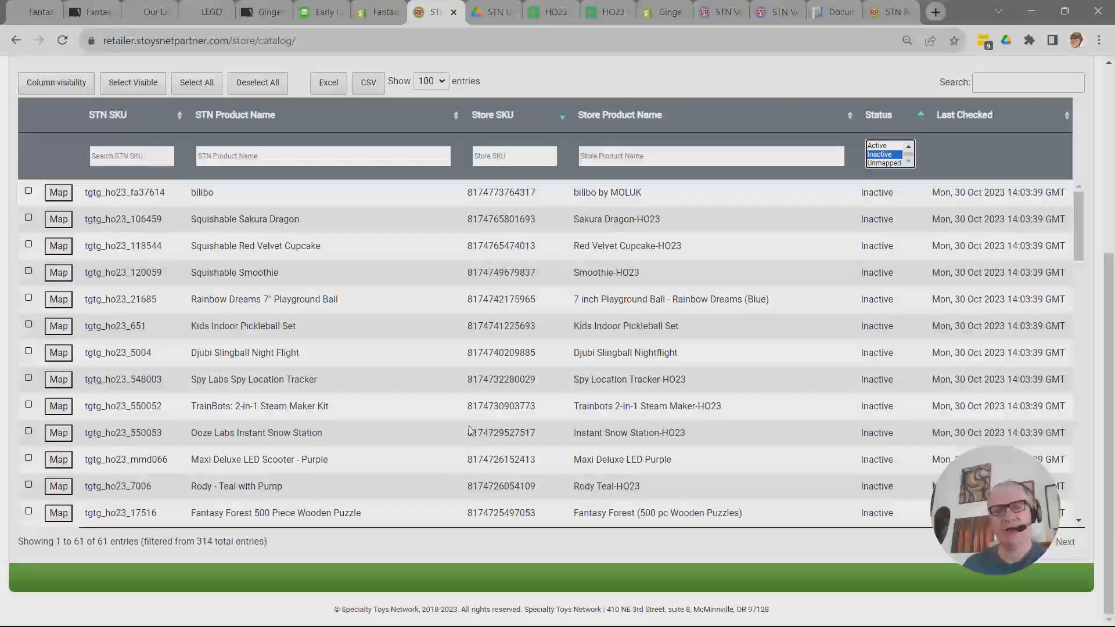
pyautogui.scroll(1, 471, 431)
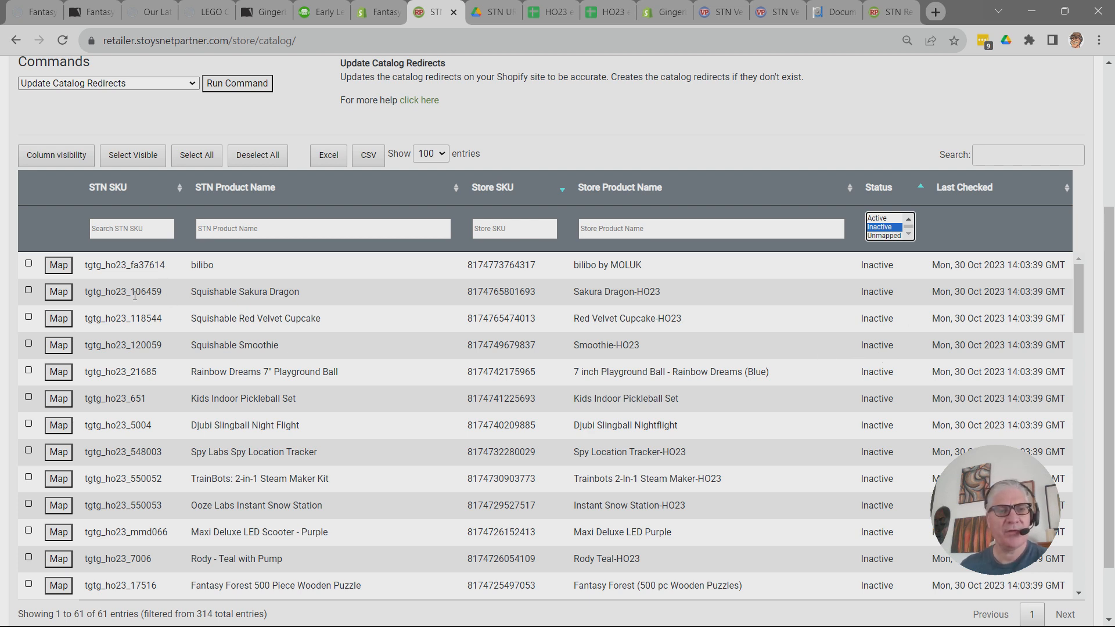
pyautogui.moveTo(168, 294); pyautogui.dragTo(85, 300)
pyautogui.hotkey('ctrl', 'c')
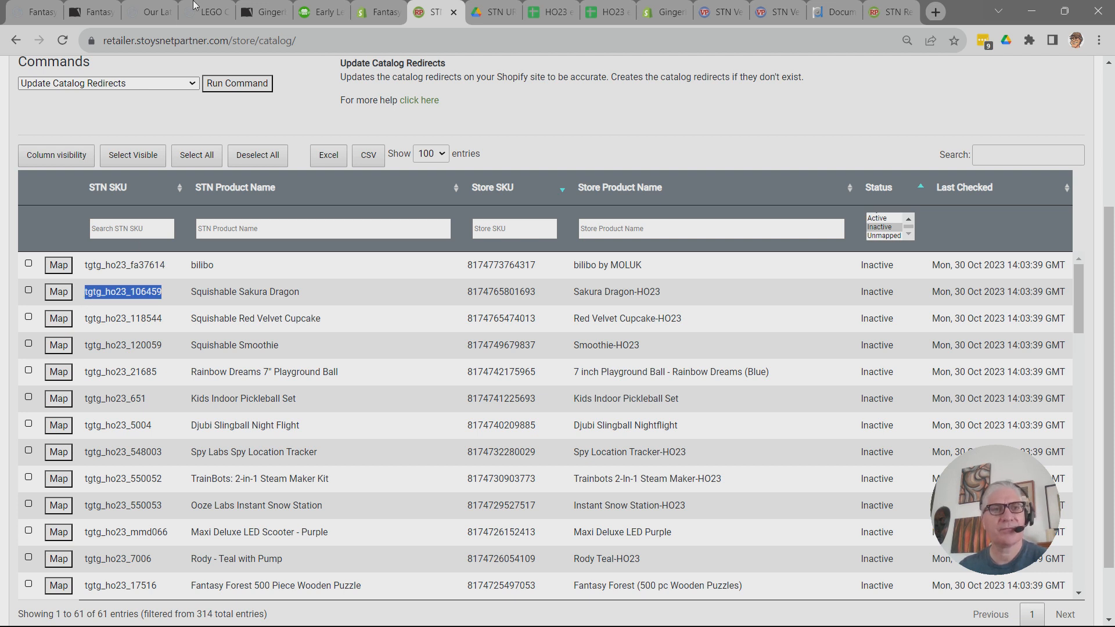
# Switch to the Shopify admin, find the URL redirect for tgtg_ho23_106459, check its target, and return to the redirects list.
pyautogui.click(374, 12)
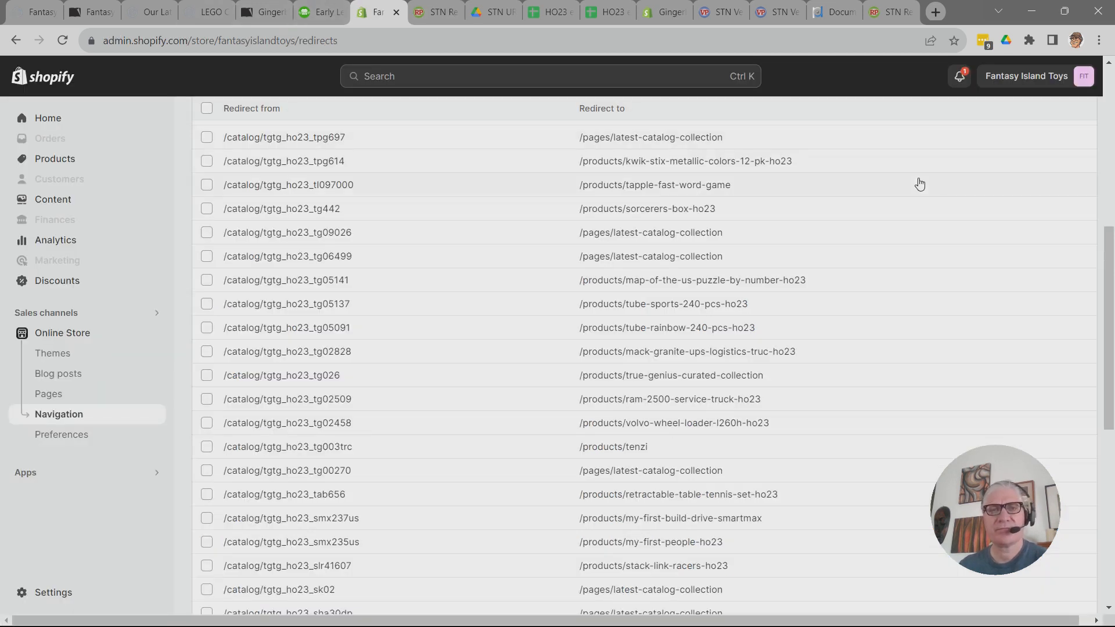
pyautogui.scroll(2, 448, 99)
pyautogui.hotkey('ctrl', 'f')
pyautogui.hotkey('ctrl', 'v')
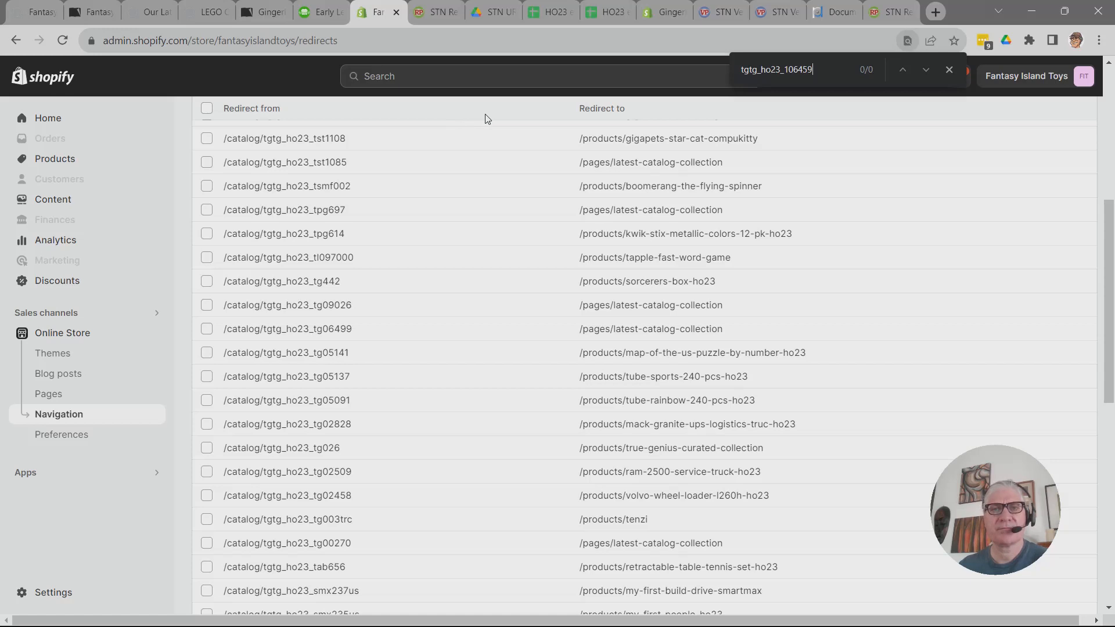
pyautogui.scroll(6, 501, 154)
pyautogui.click(276, 209)
pyautogui.hotkey('ctrl', 'v')
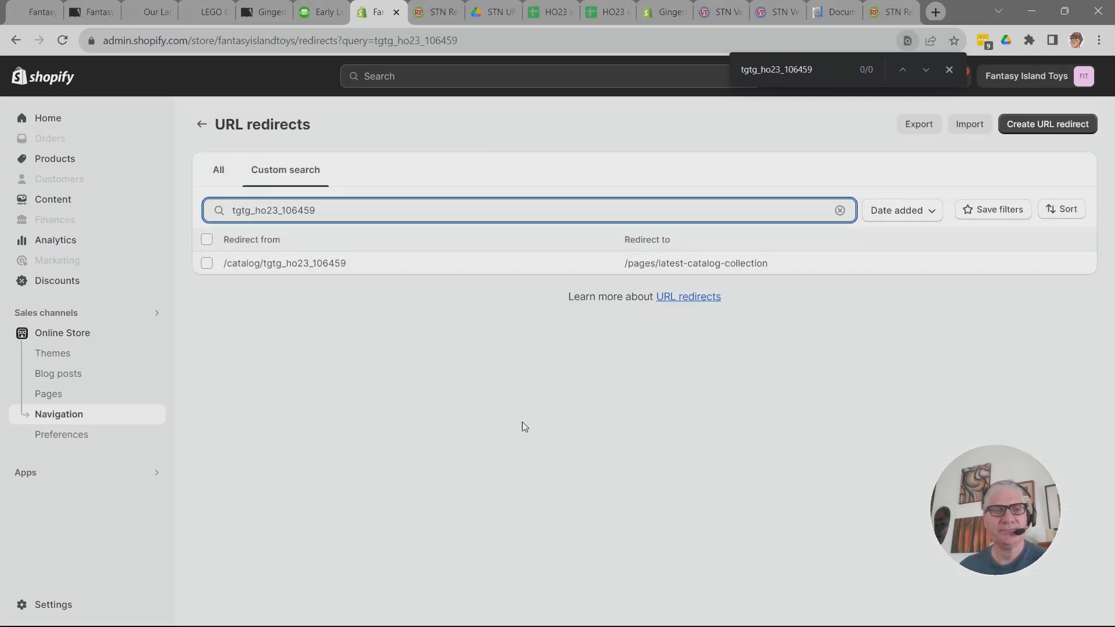
pyautogui.moveTo(775, 269); pyautogui.dragTo(589, 273)
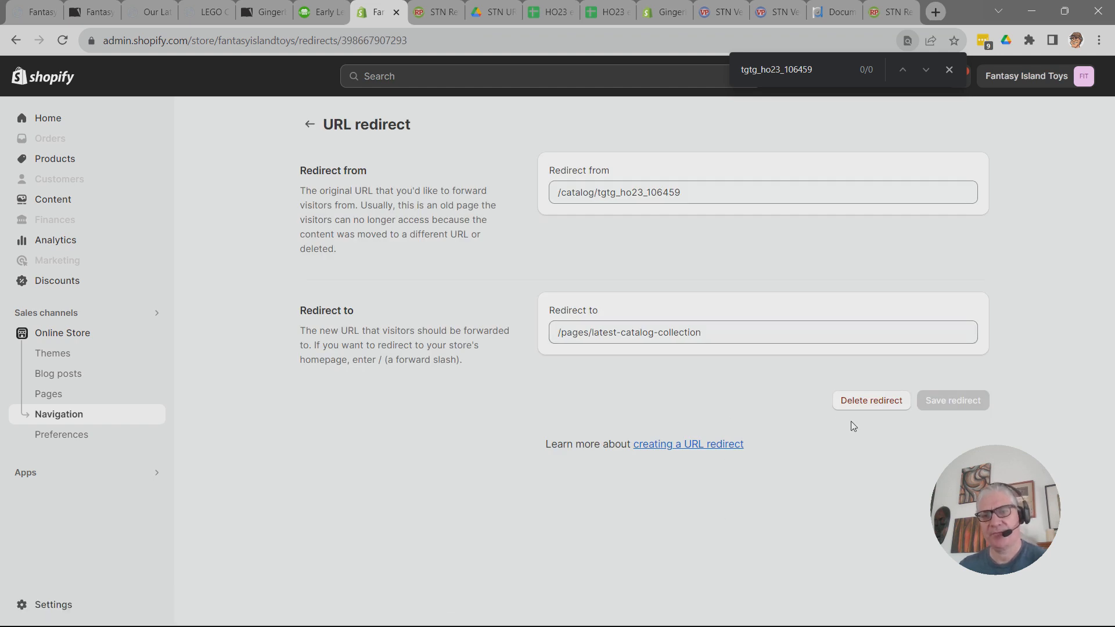
pyautogui.click(309, 124)
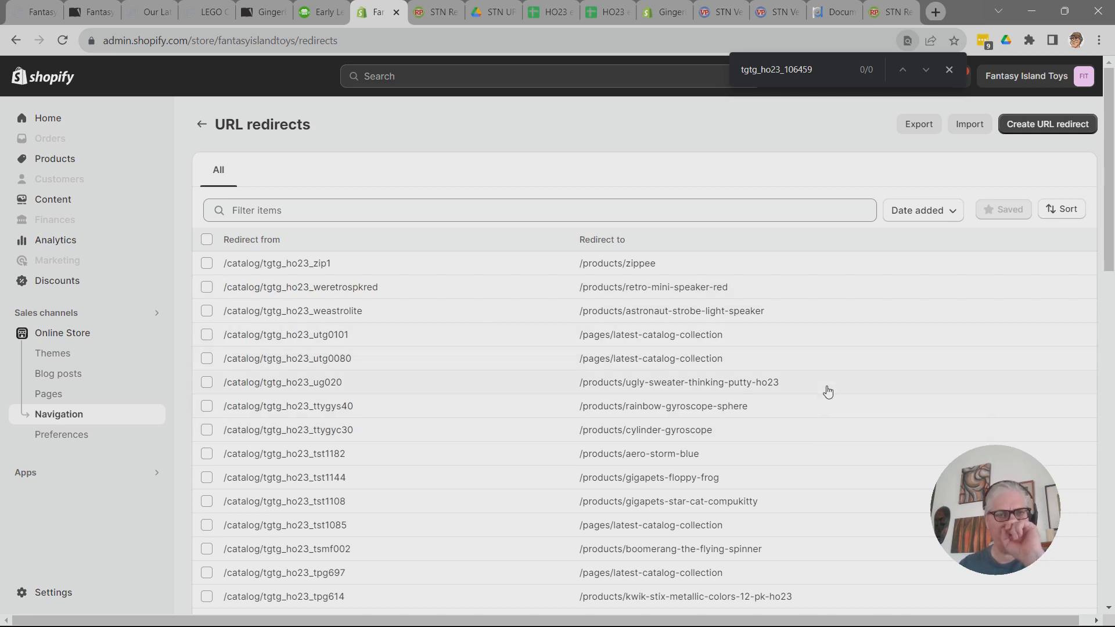
# Look over the open digital catalog, the Fantasy Island Toys home page, the latest-catalog-collection page and the LEGO CITY product page.
pyautogui.click(97, 8)
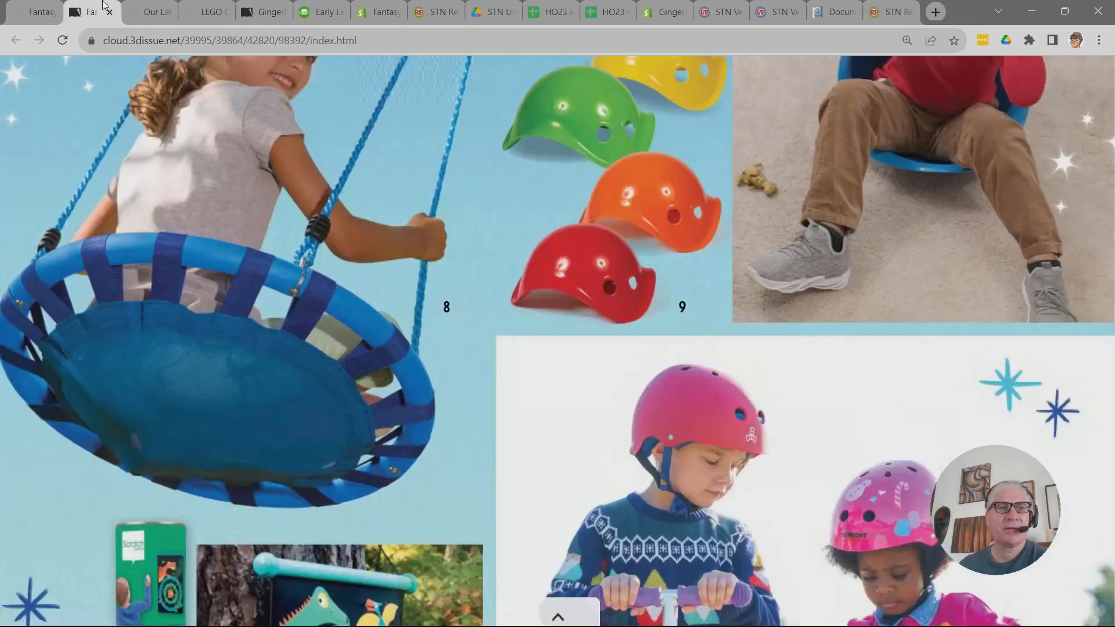
pyautogui.click(38, 11)
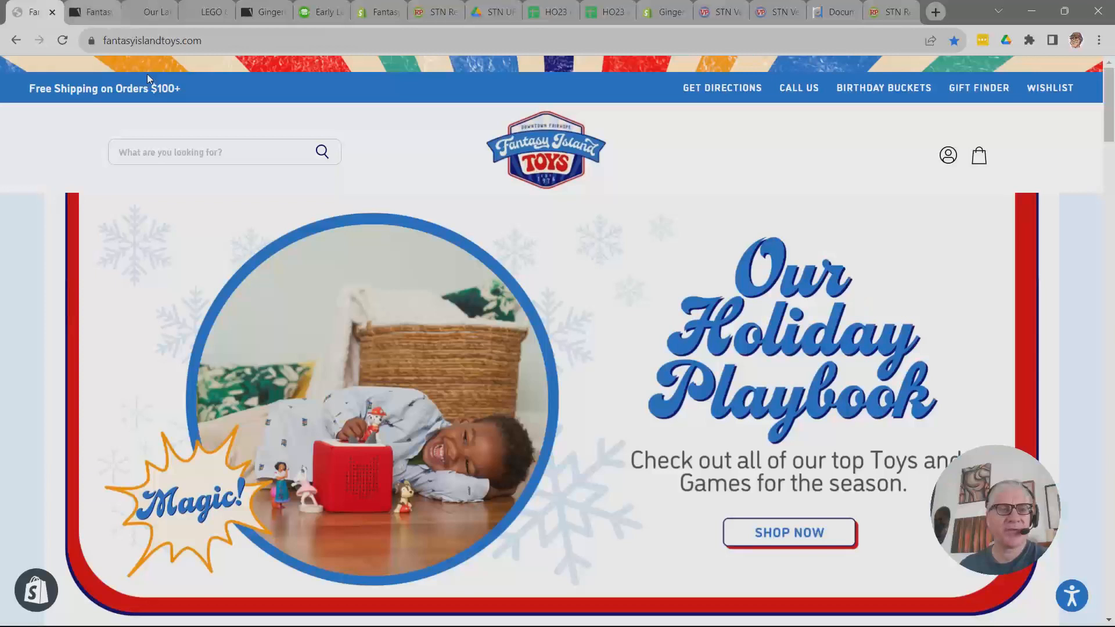
pyautogui.scroll(-7, 438, 394)
pyautogui.scroll(7, 438, 393)
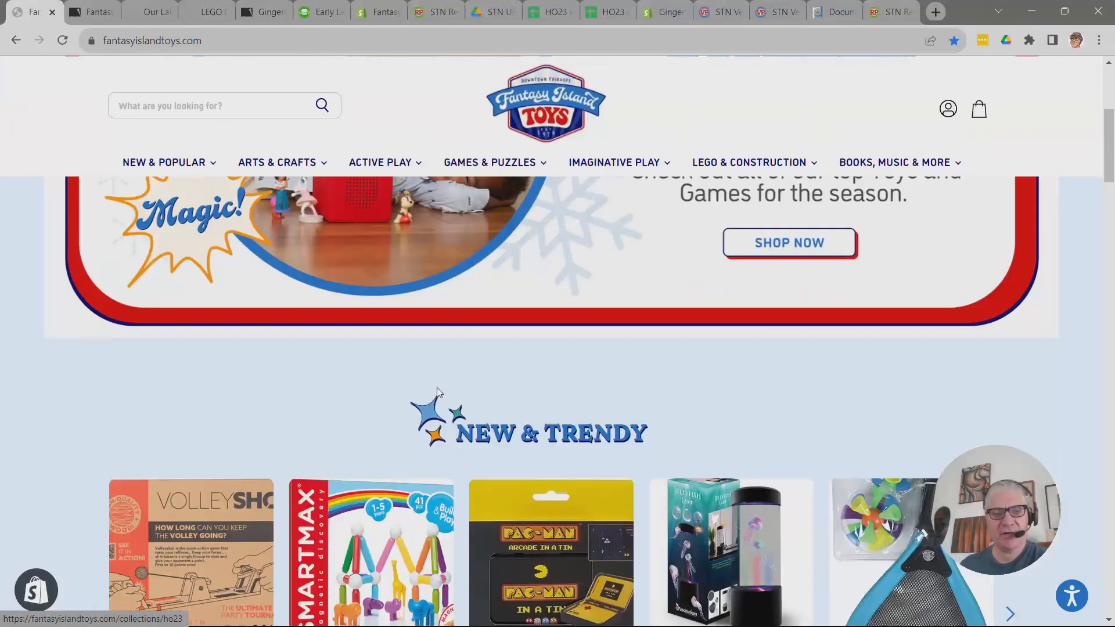
pyautogui.click(173, 10)
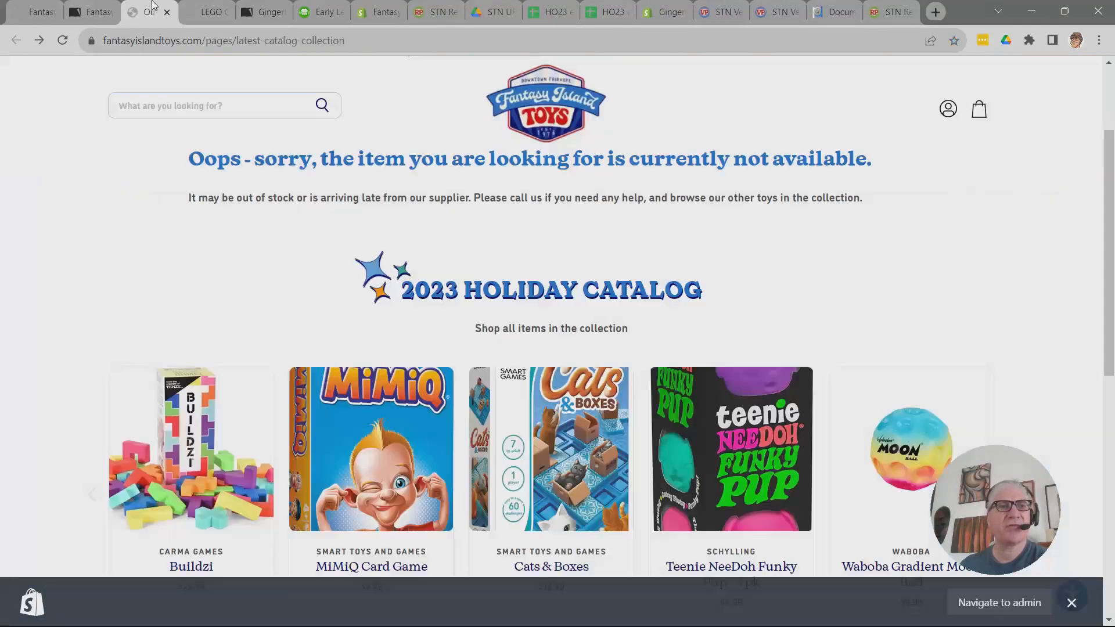
pyautogui.click(194, 7)
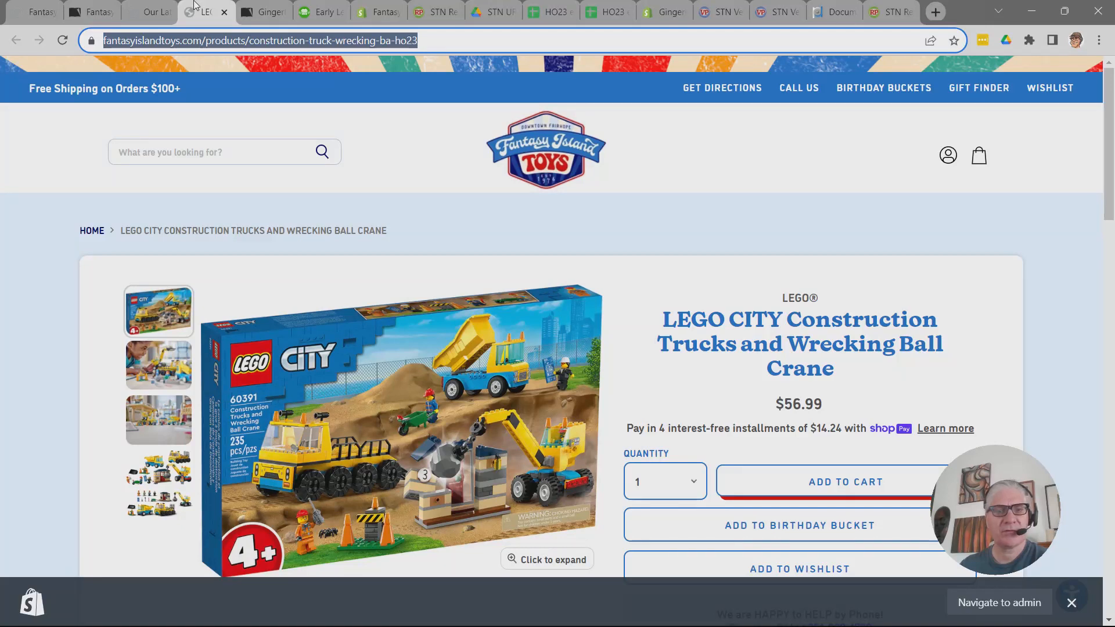
# Return to the retailer portal and open the Store Products list under its data feeds.
pyautogui.click(378, 12)
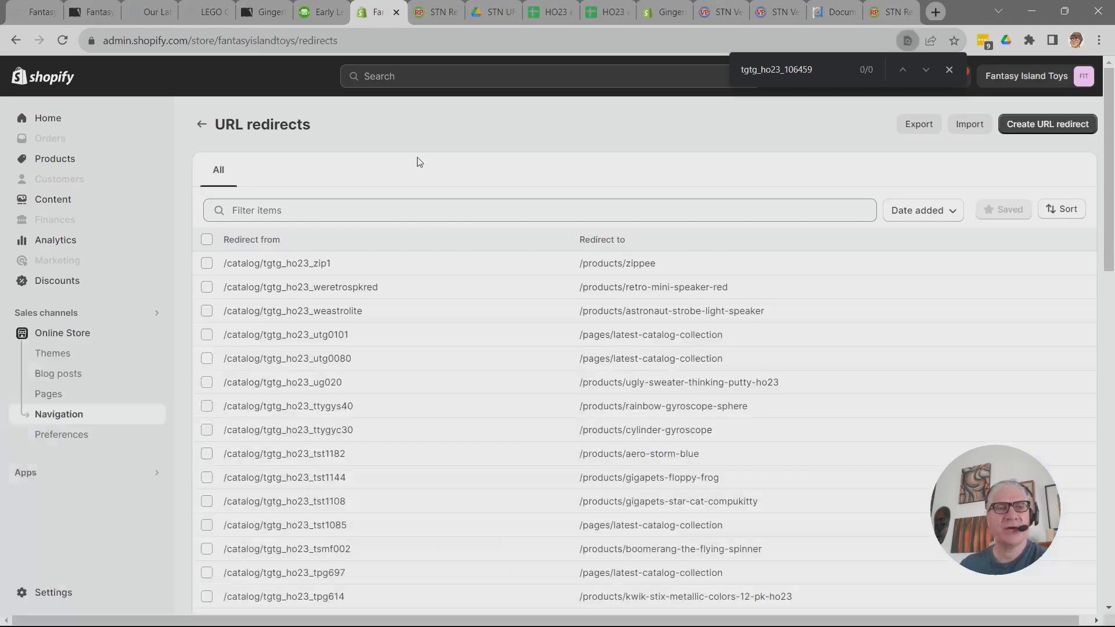
pyautogui.click(459, 6)
pyautogui.scroll(5, 65, 180)
pyautogui.click(85, 146)
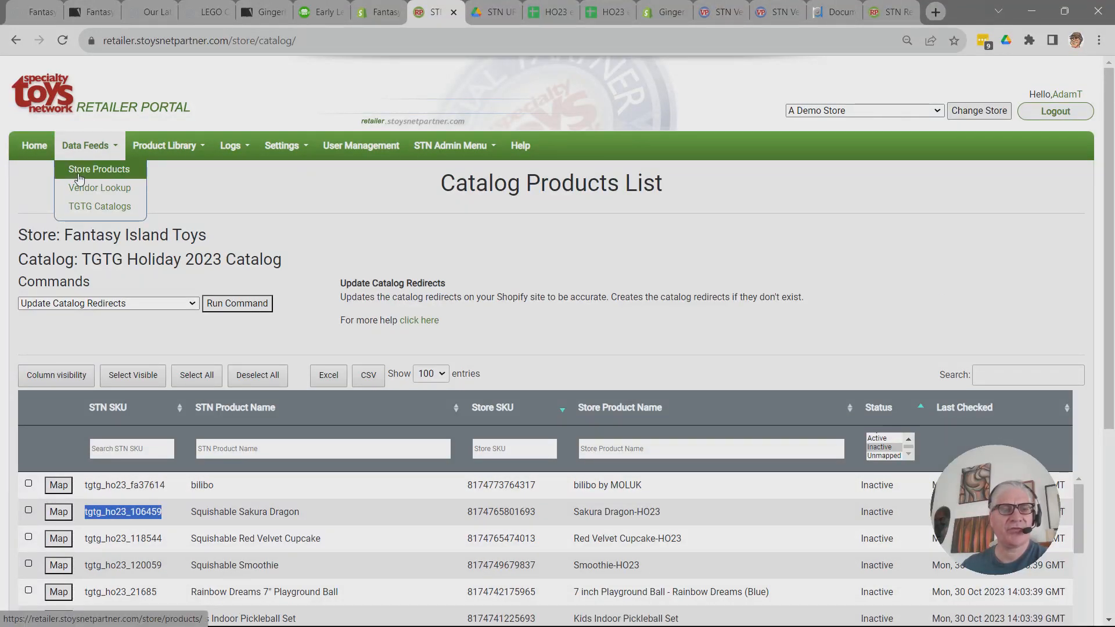
pyautogui.click(80, 174)
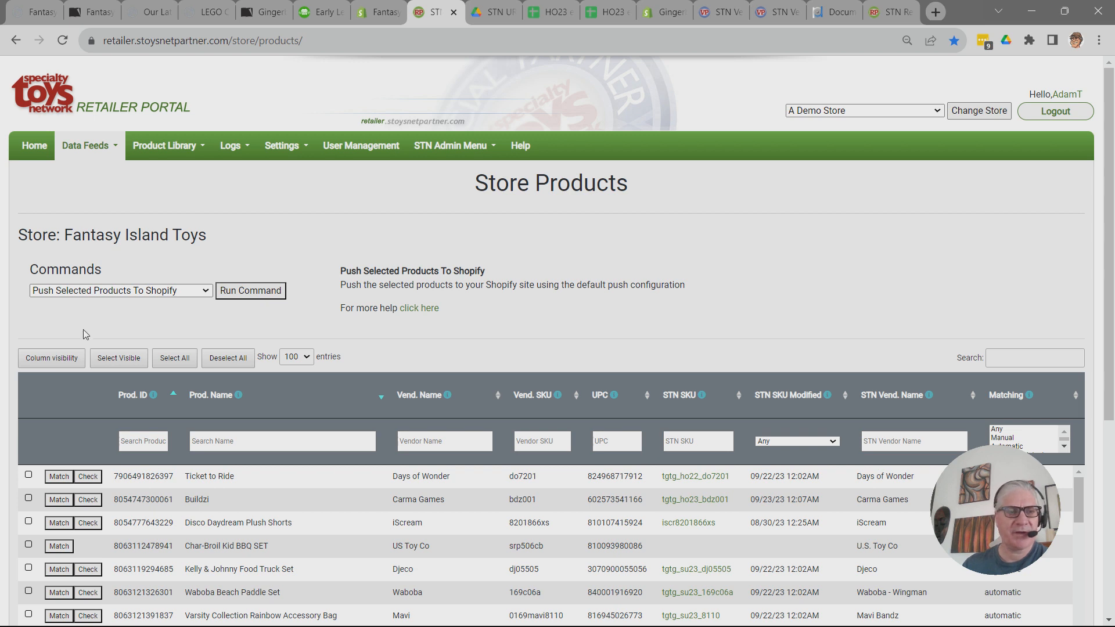
pyautogui.click(87, 148)
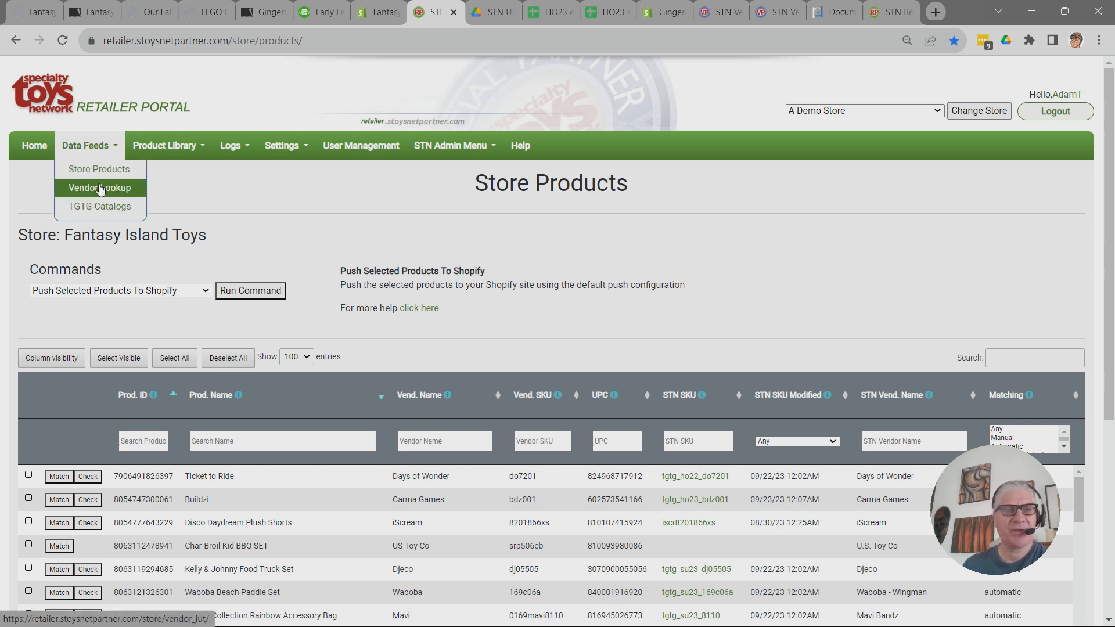
# Filter the store products by the STN SKU prefix tgtg_ho23_.
pyautogui.moveTo(703, 411)
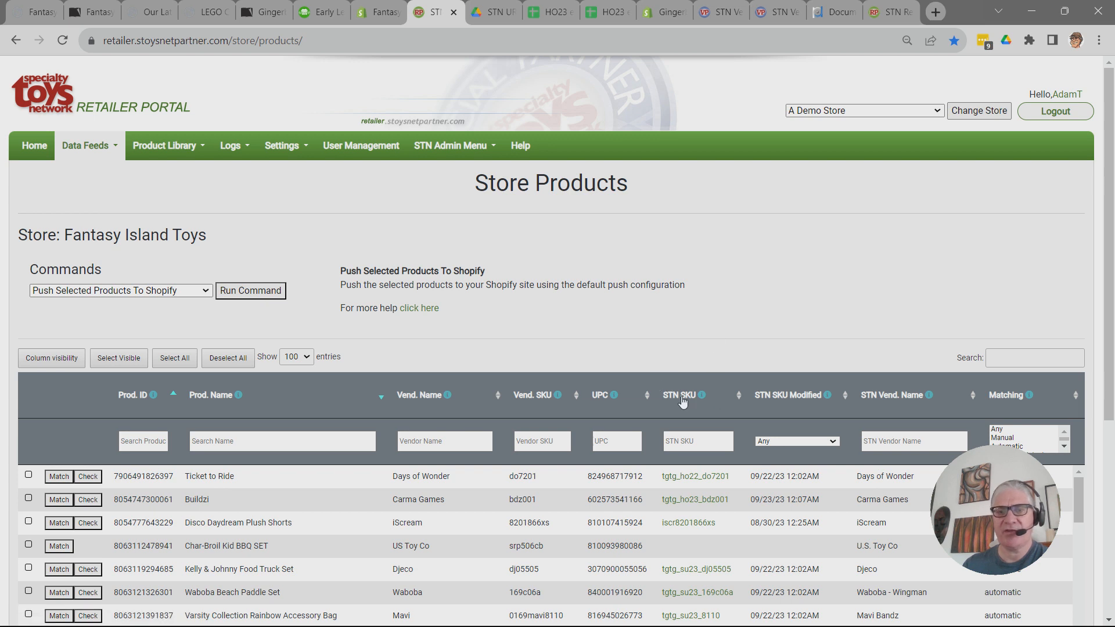
pyautogui.click(685, 444)
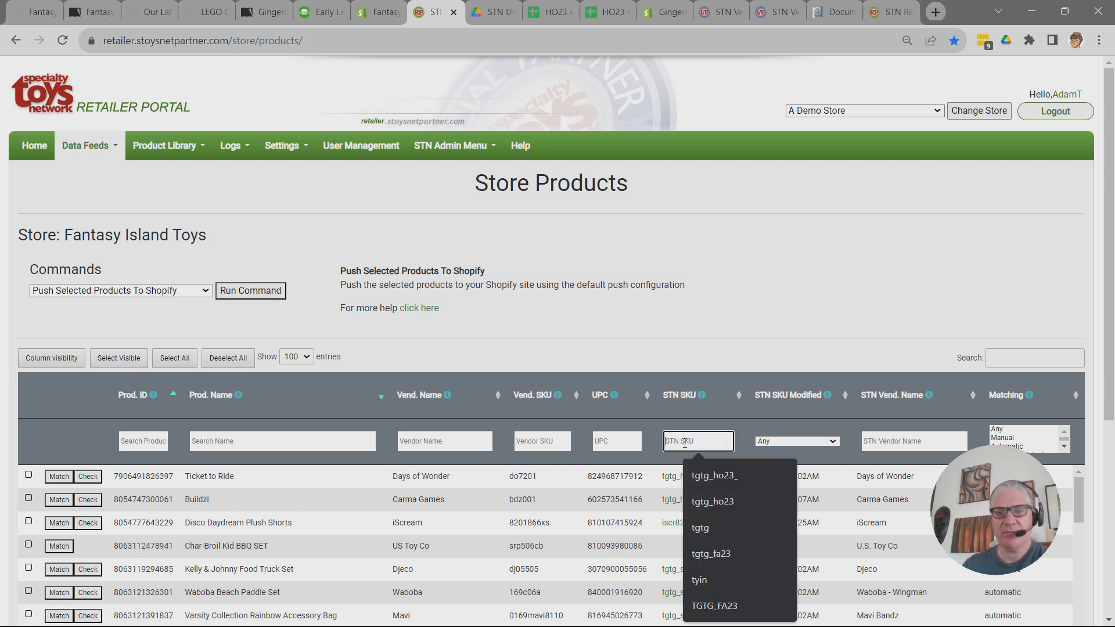
pyautogui.click(713, 476)
pyautogui.moveTo(714, 443); pyautogui.dragTo(638, 444)
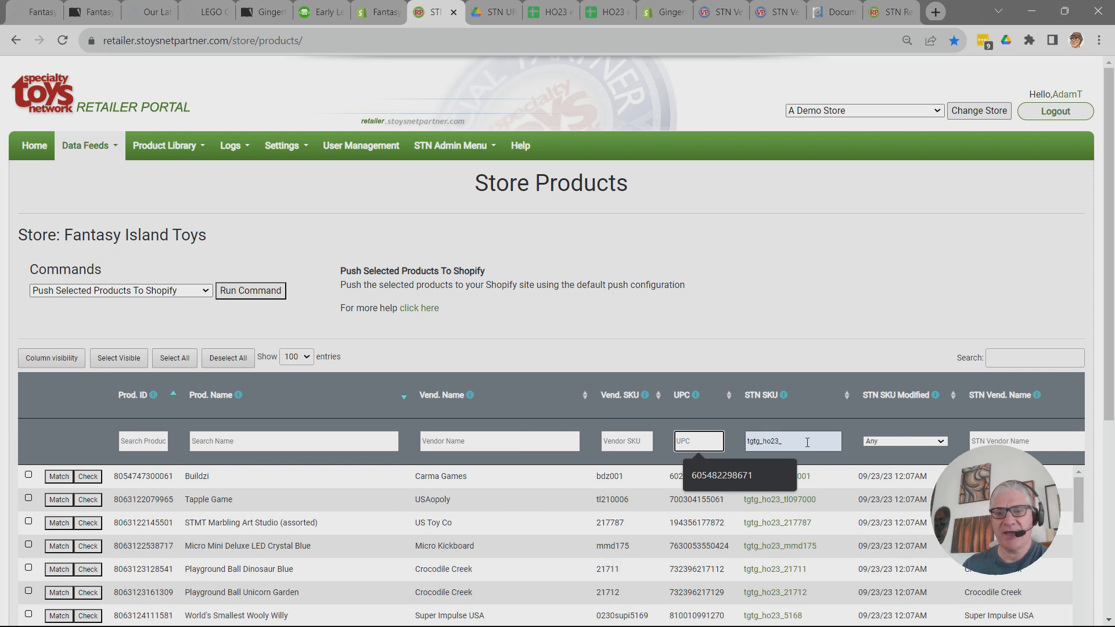
pyautogui.moveTo(808, 443); pyautogui.dragTo(722, 445)
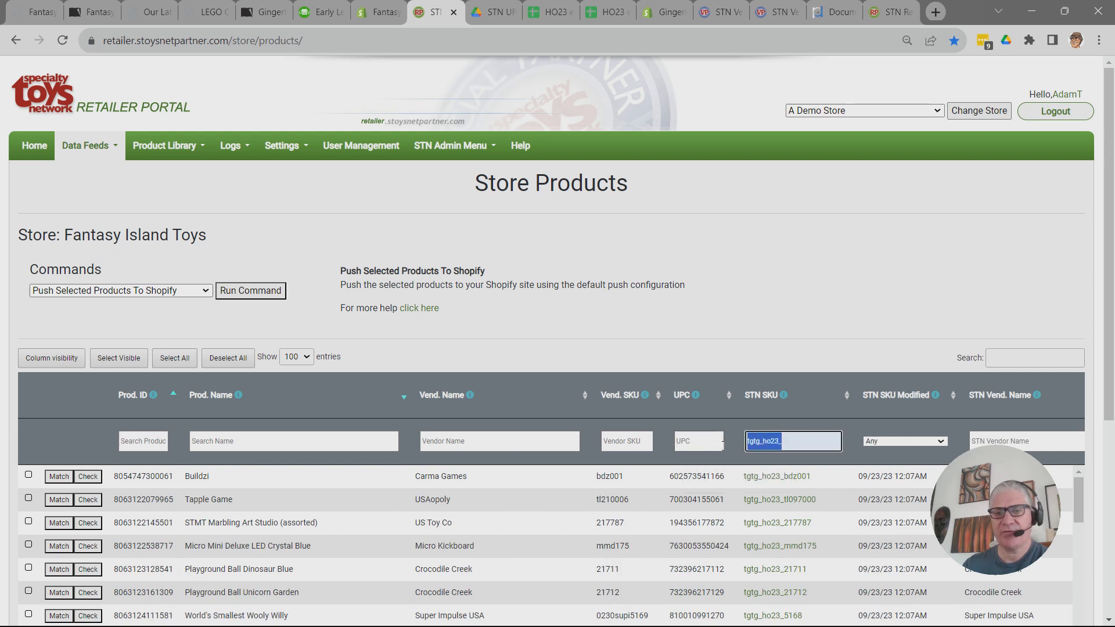
pyautogui.click(760, 443)
pyautogui.doubleClick(767, 443)
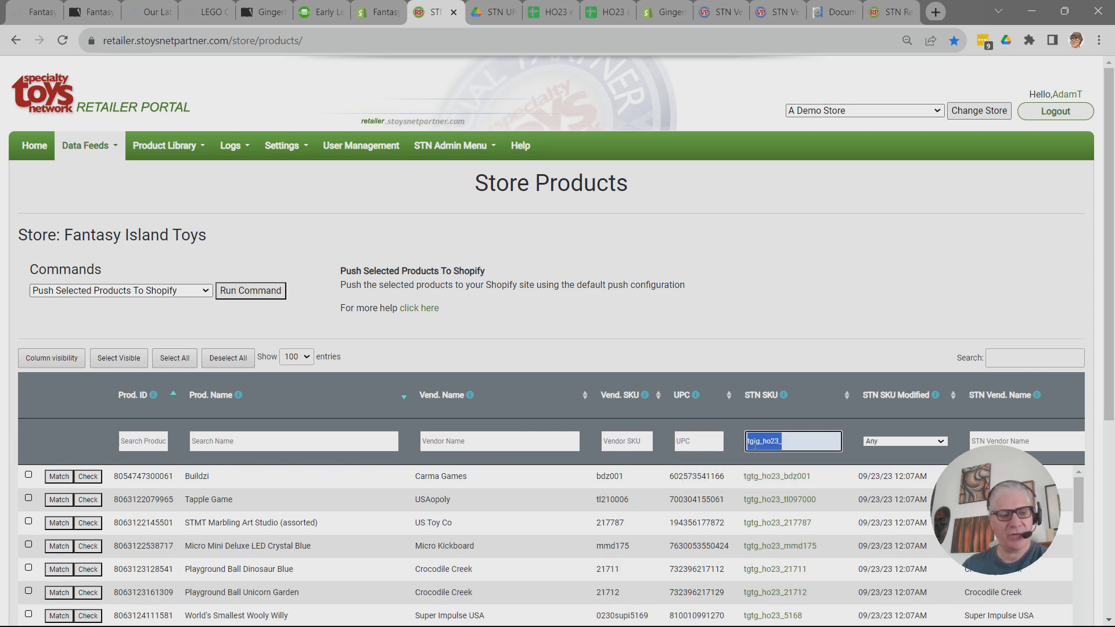
# Sort the filtered products by Site Image Count in ascending order.
pyautogui.hotkey('ctrl', '+')
pyautogui.hotkey('ctrl', '-')
pyautogui.hotkey('ctrl', '-')
pyautogui.hotkey('ctrl', '-')
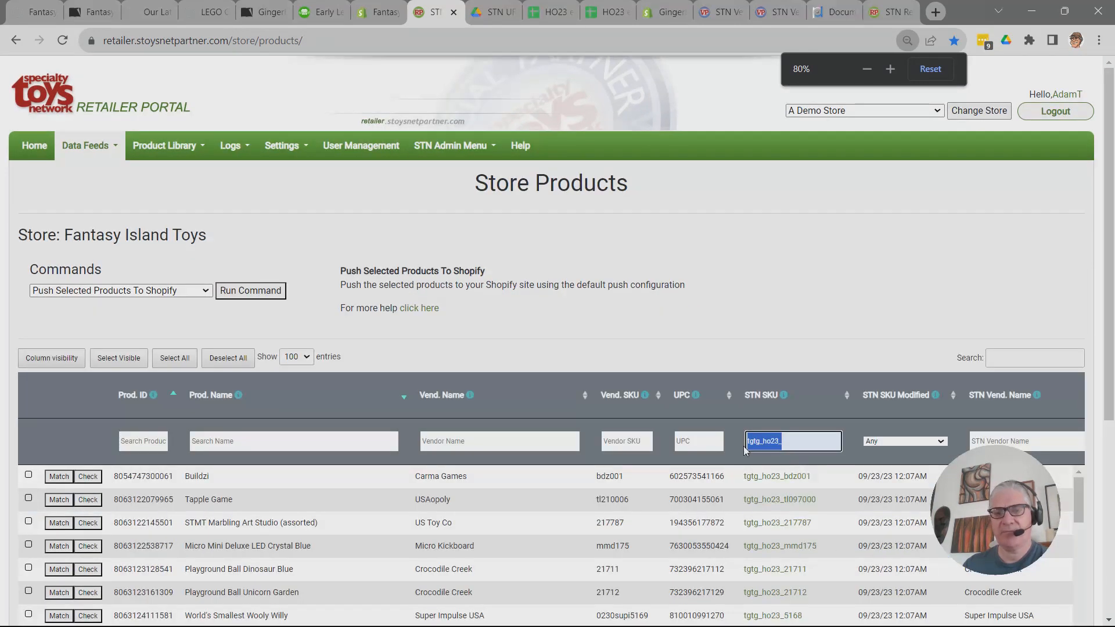
pyautogui.click(782, 315)
pyautogui.hotkey('ctrl', '-')
pyautogui.scroll(-5, 788, 418)
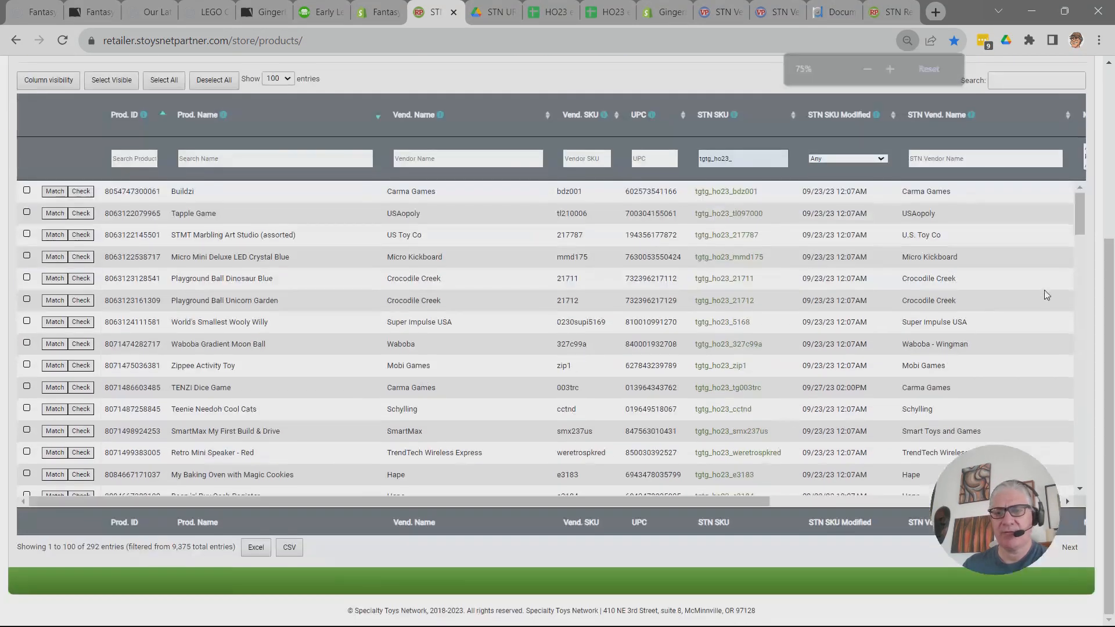
pyautogui.moveTo(1078, 208); pyautogui.dragTo(1045, 218)
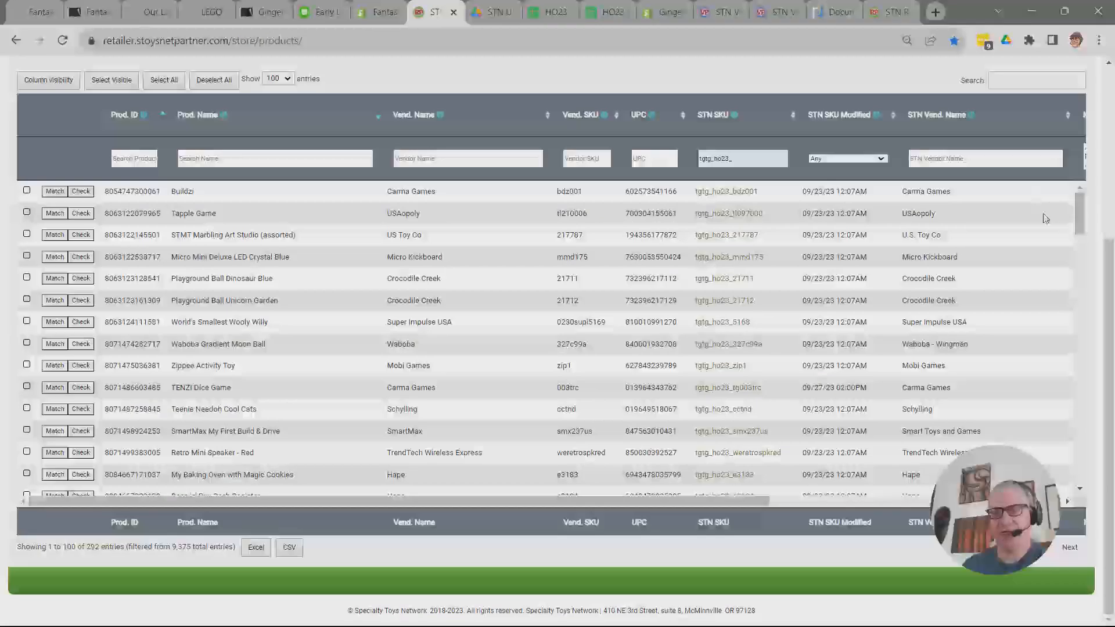
pyautogui.moveTo(1109, 280); pyautogui.dragTo(1069, 140)
pyautogui.scroll(-4, 1078, 185)
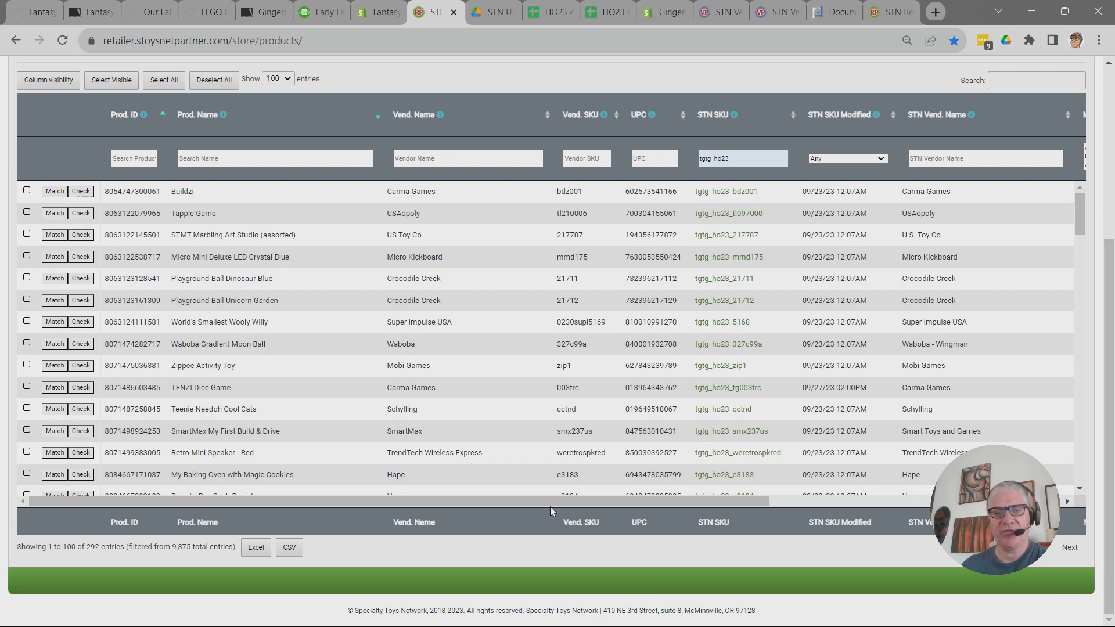
pyautogui.moveTo(546, 501); pyautogui.dragTo(950, 457)
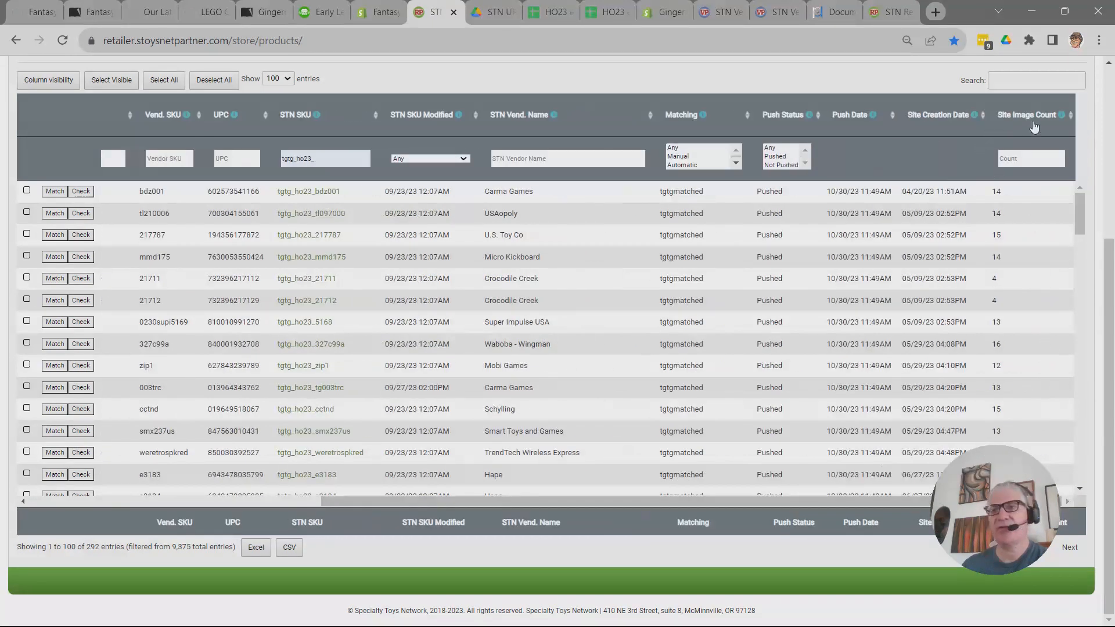
pyautogui.click(1073, 120)
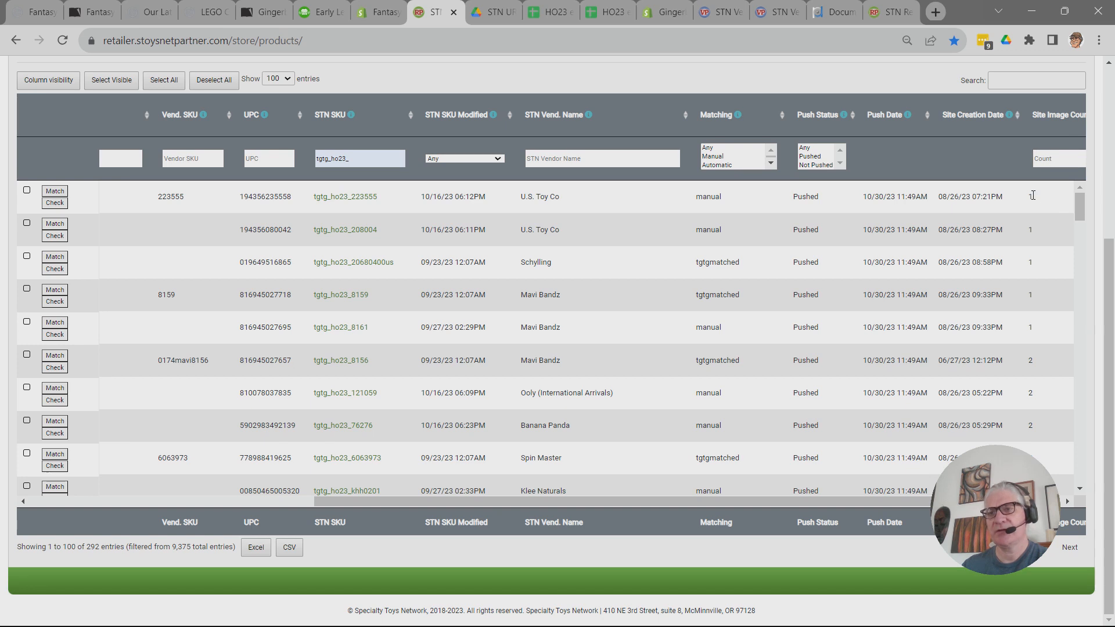
pyautogui.moveTo(879, 503); pyautogui.dragTo(919, 501)
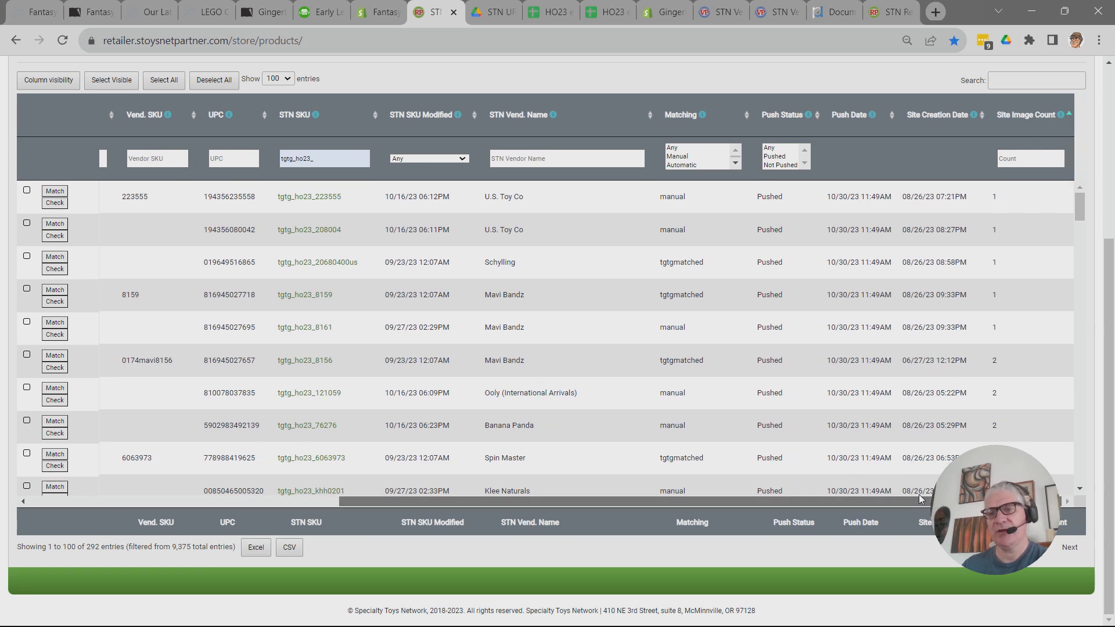
# Check for products with the push status Not Pushed, and reset the Push Status filter to Any.
pyautogui.click(778, 165)
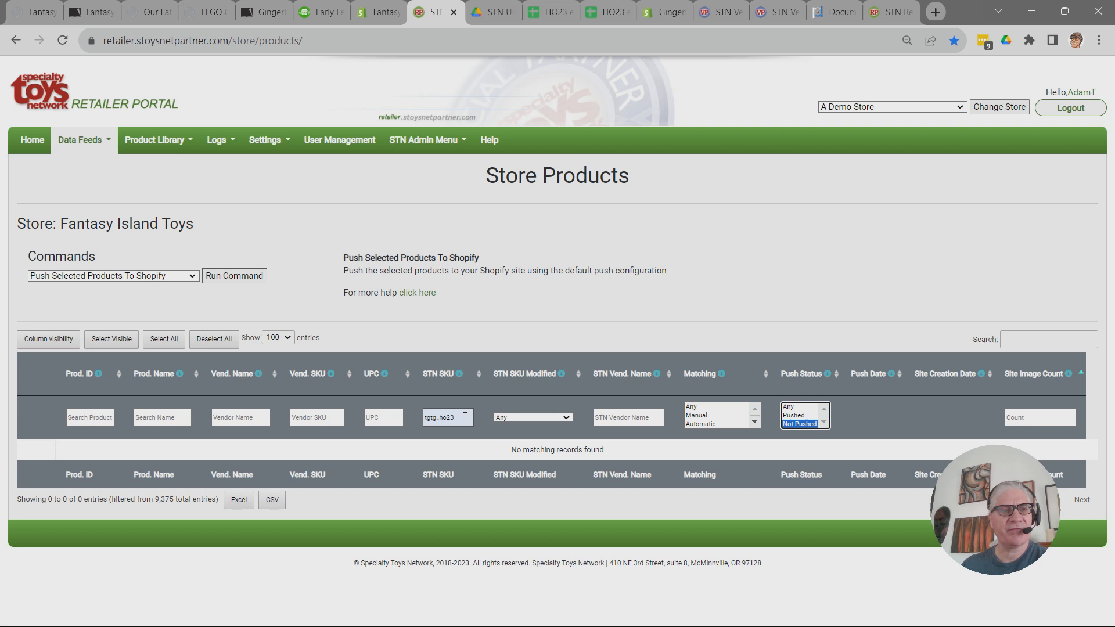
pyautogui.click(790, 406)
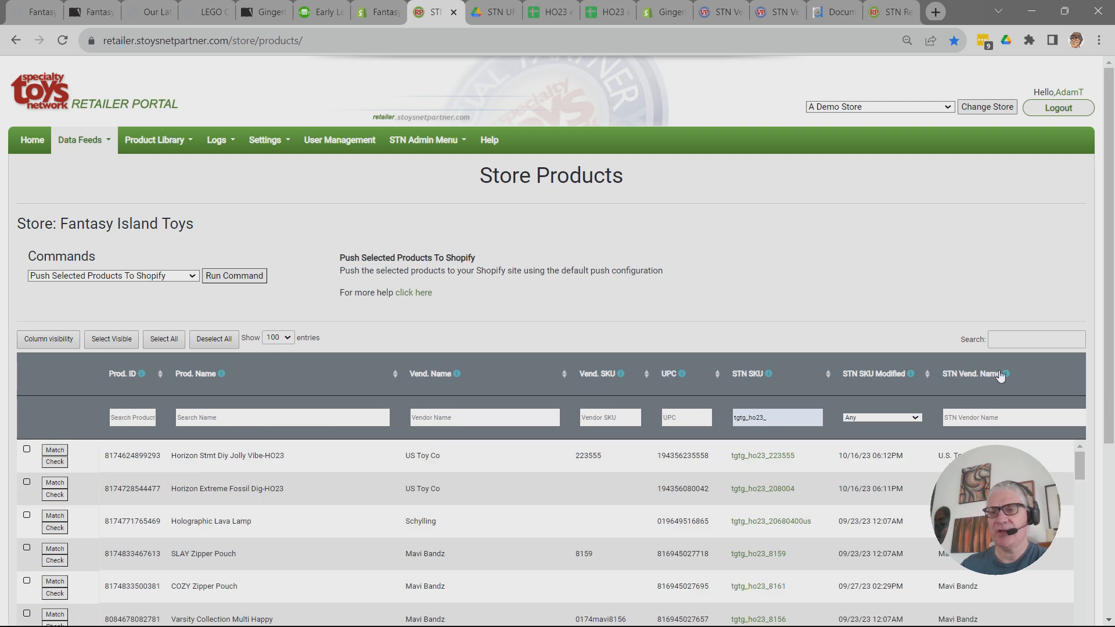
# Open the comparison between the website product and its matched STN product for Horizon Stmt Diy Jolly Vibe-HO23.
pyautogui.scroll(-4, 662, 236)
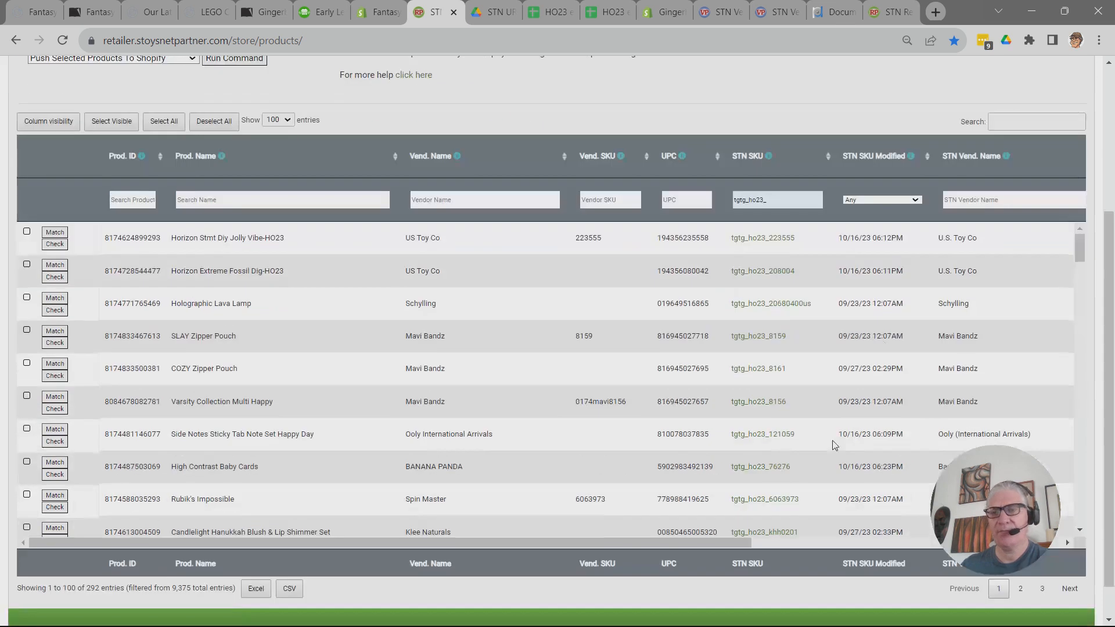
pyautogui.moveTo(674, 541); pyautogui.dragTo(1012, 511)
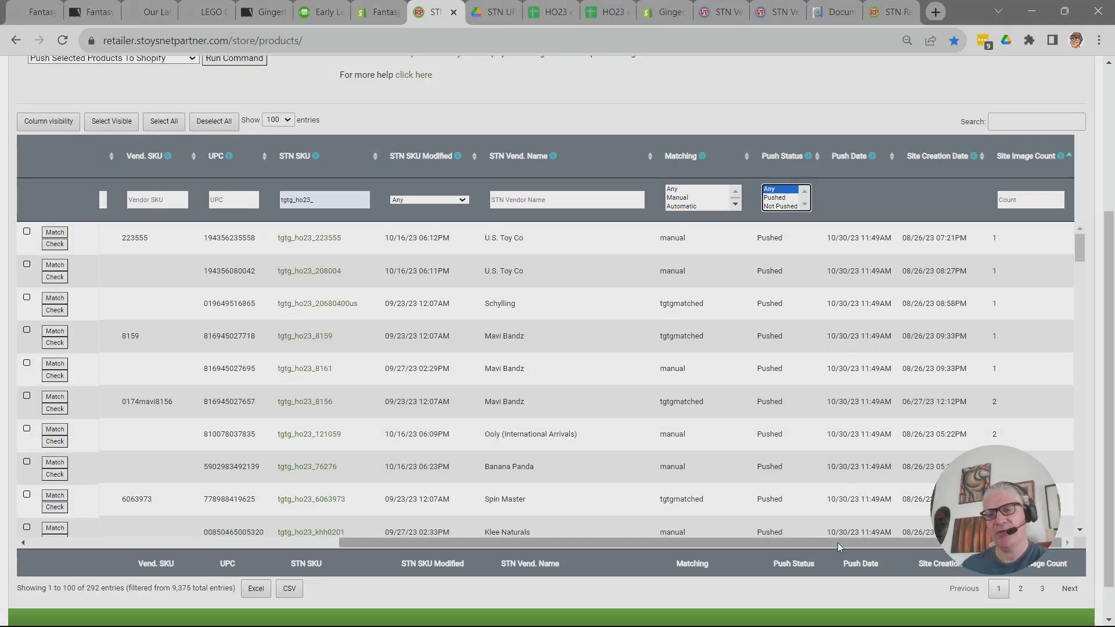
pyautogui.moveTo(837, 542); pyautogui.dragTo(520, 544)
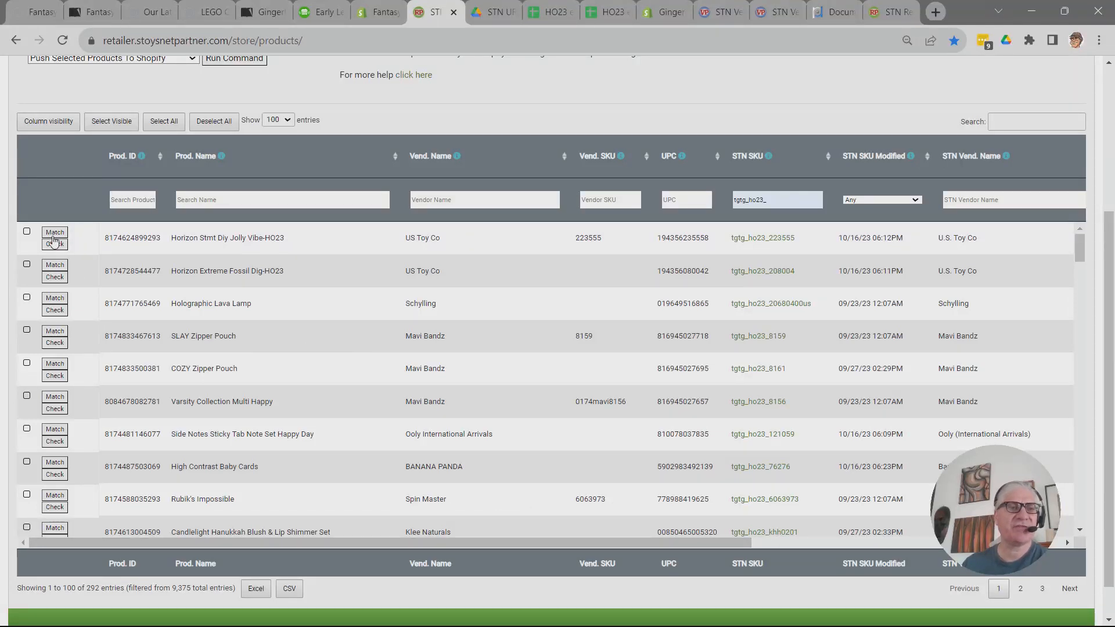
pyautogui.click(55, 244)
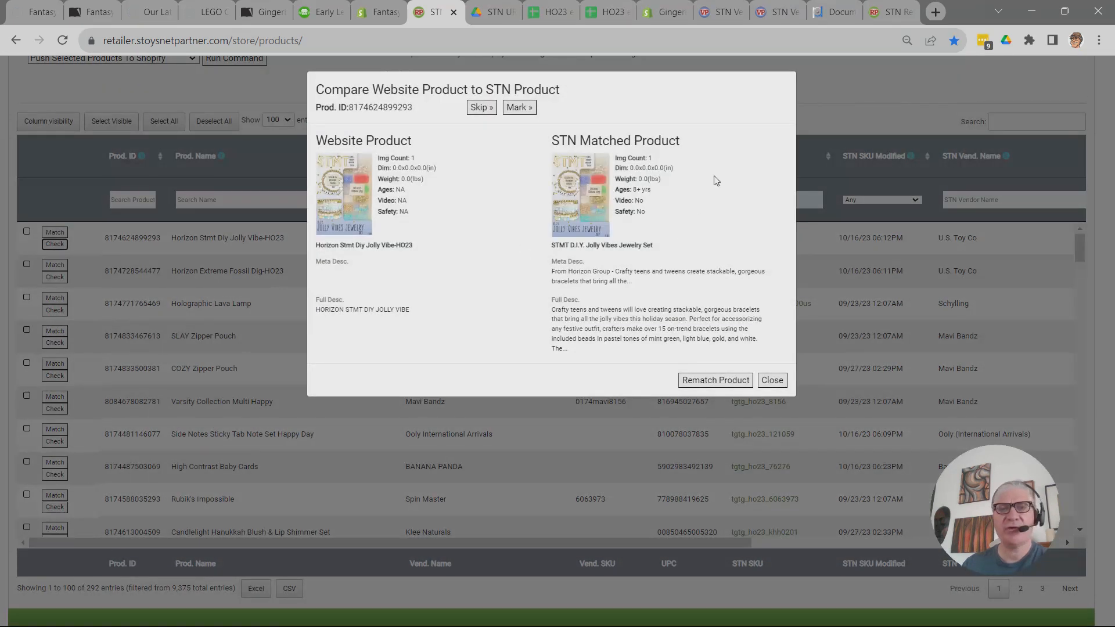
# Mark Horizon Stmt Diy Jolly Vibe, Horizon Extreme Fossil Dig and Varsity Collection Multi Happy, skipping the lava lamp and the SLAY and COZY pouches.
pyautogui.tripleClick(377, 309)
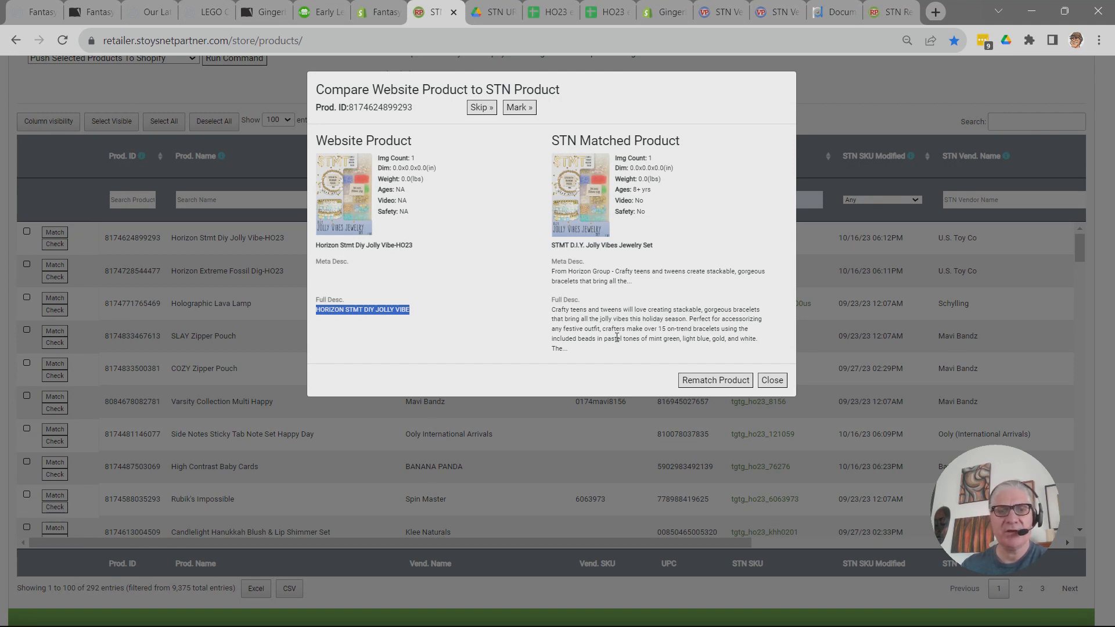
pyautogui.click(521, 108)
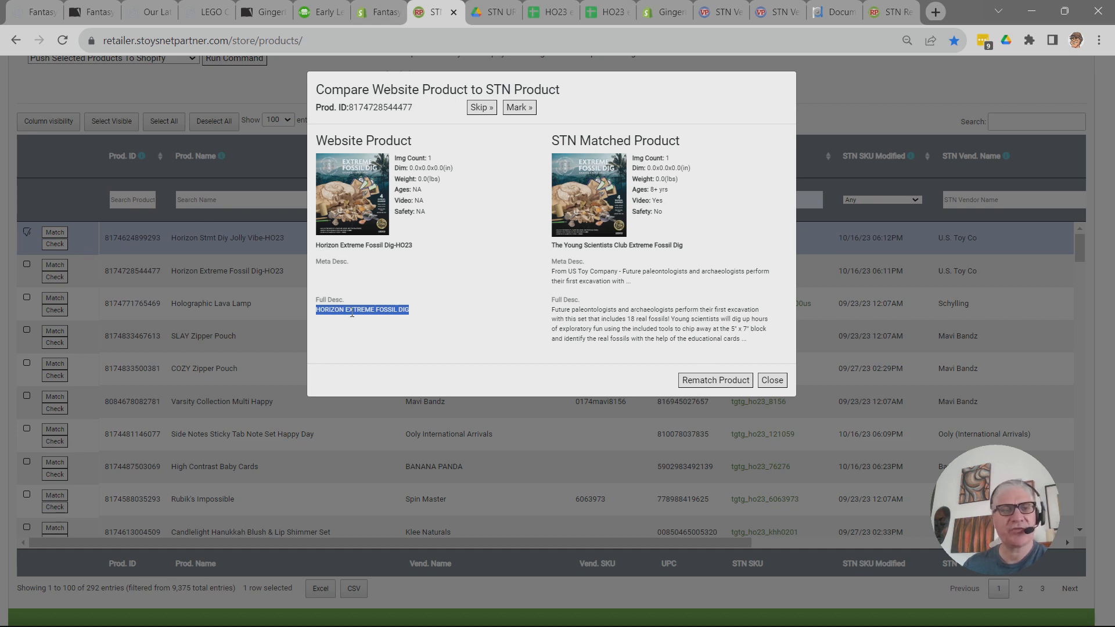
pyautogui.click(517, 109)
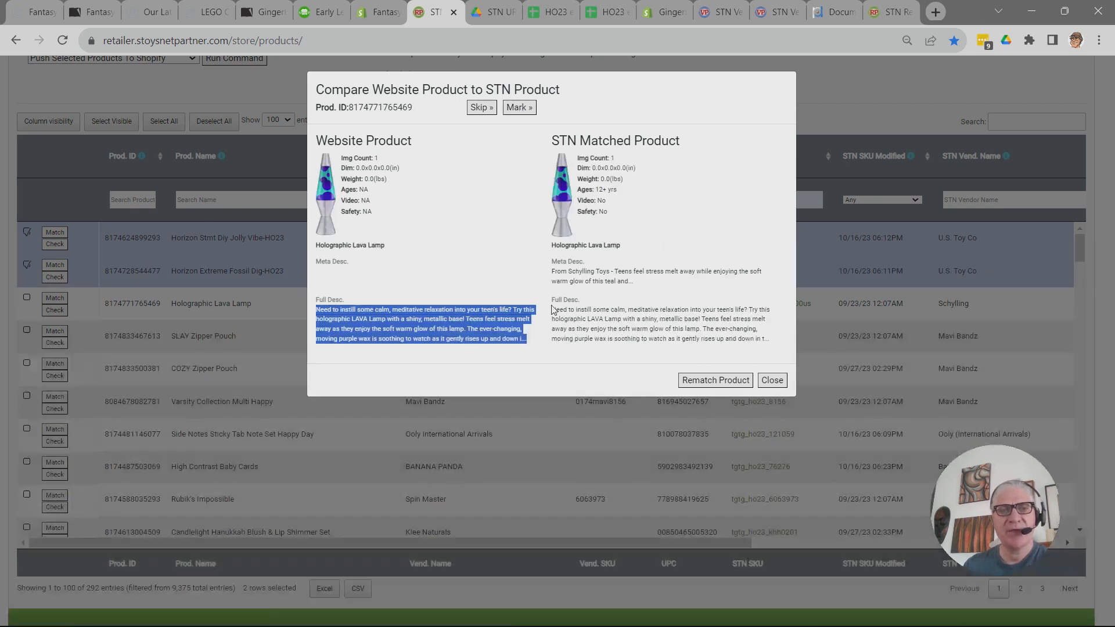
pyautogui.click(483, 109)
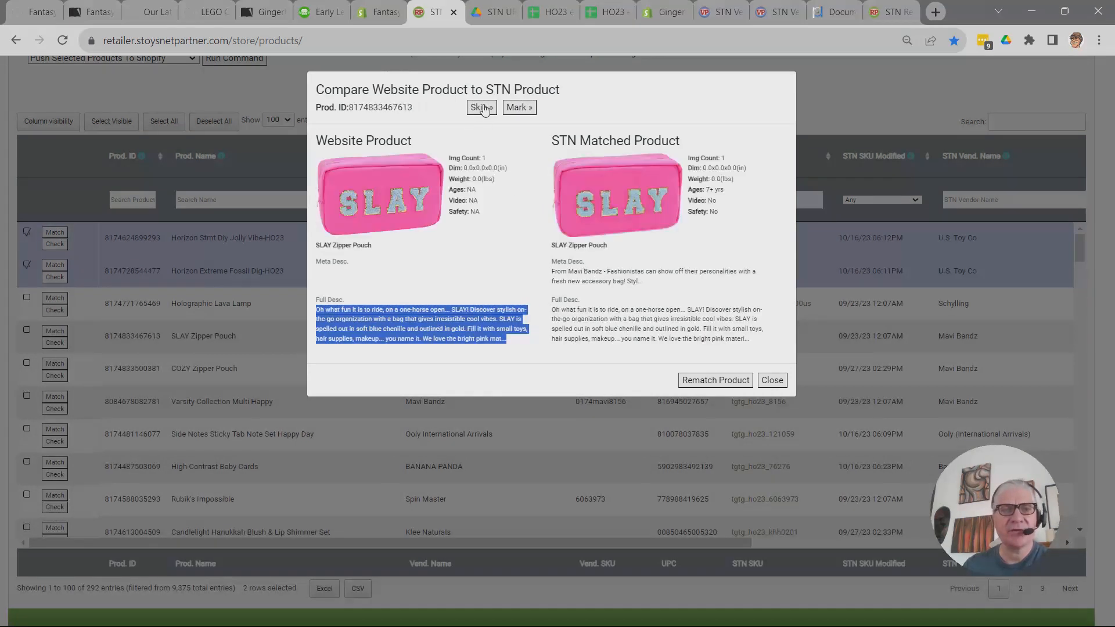
pyautogui.click(481, 109)
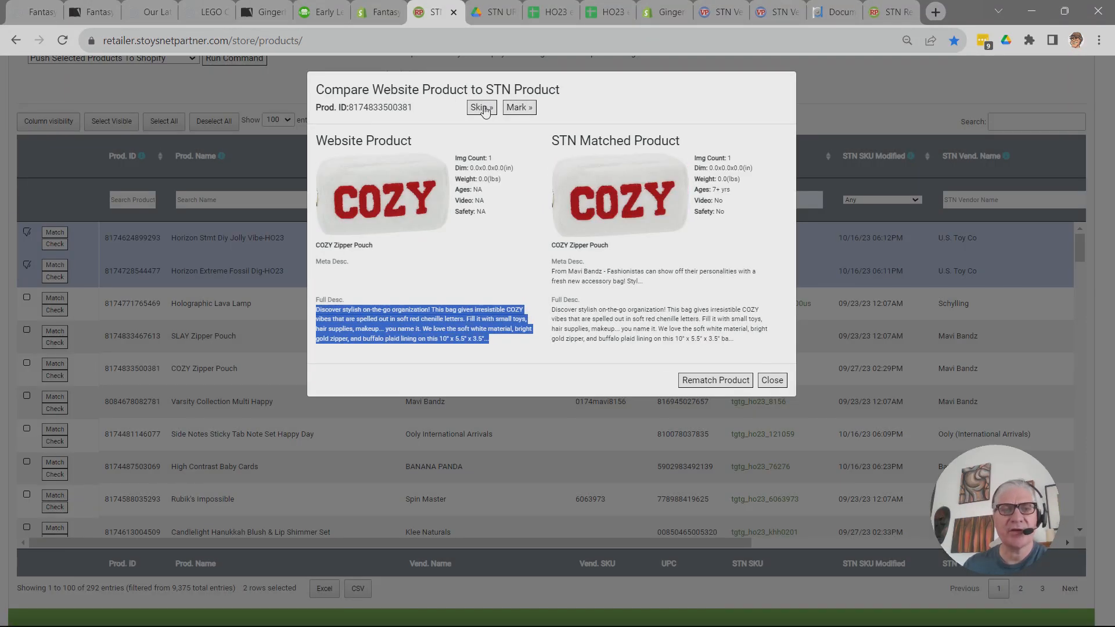
pyautogui.click(482, 109)
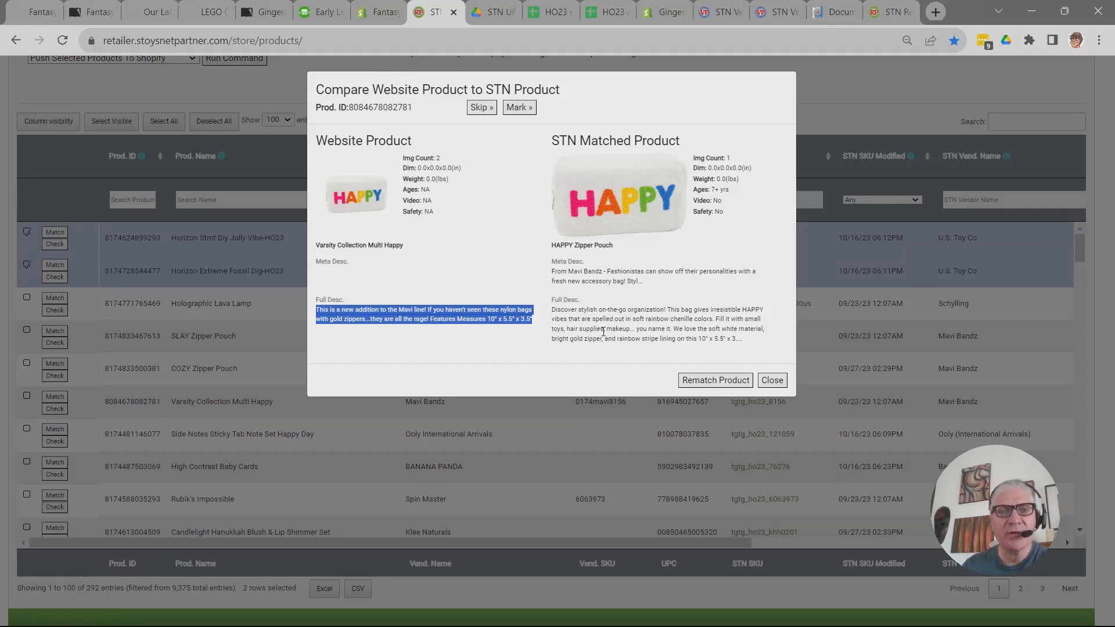
pyautogui.click(518, 108)
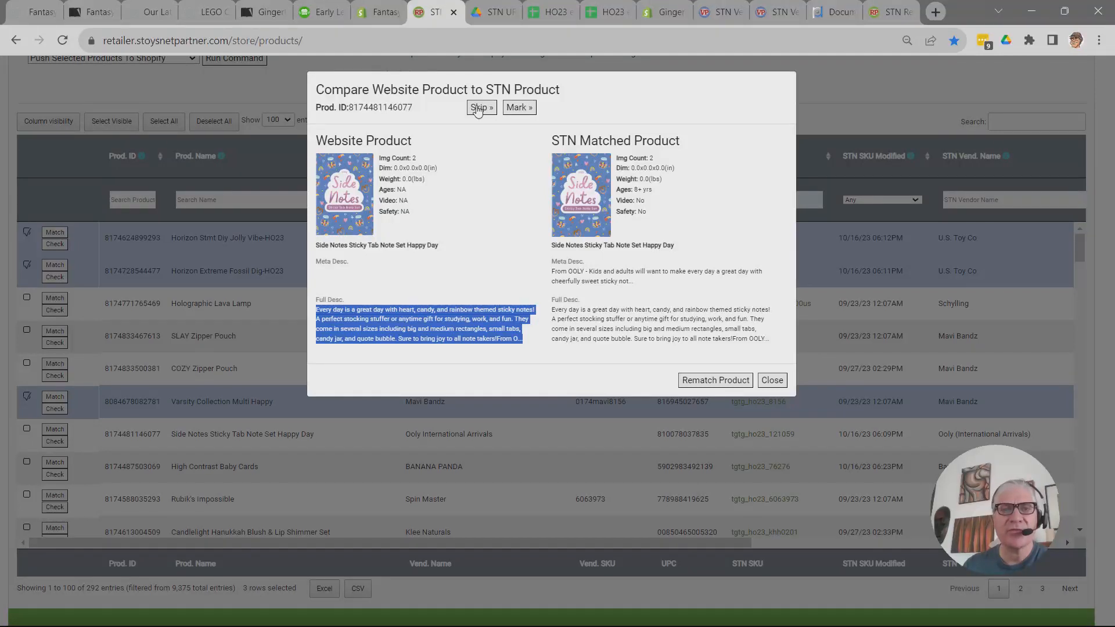
# Mark High Contrast Baby Cards, Kwik Stix Holiday Limited Ed 12 and Christmas Tree Cookie 11", skipping the products that already have full descriptions.
pyautogui.click(478, 110)
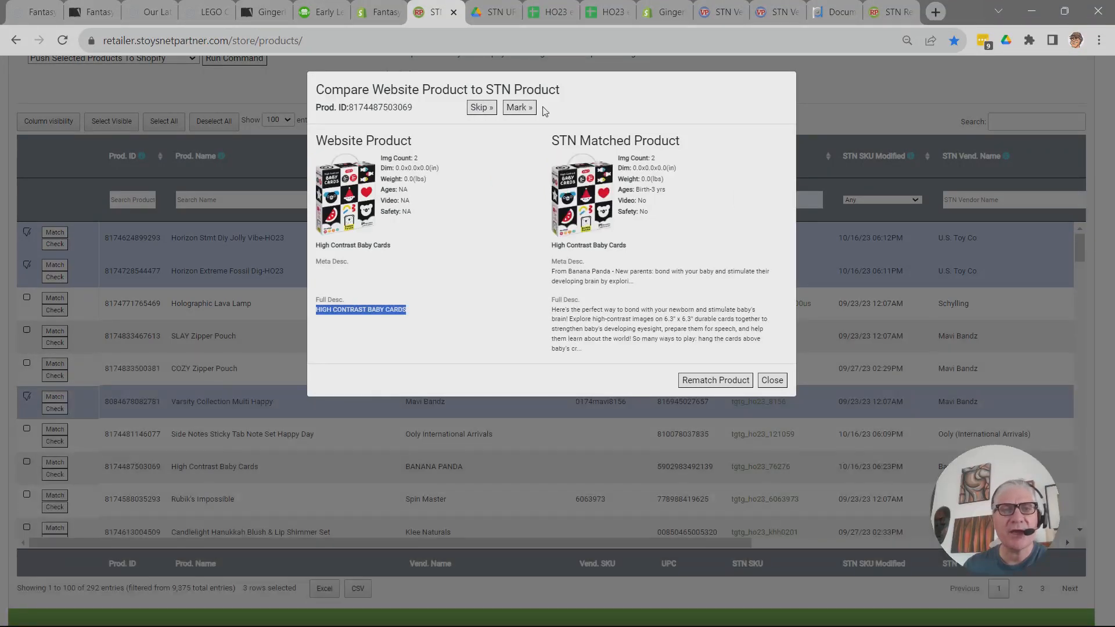
pyautogui.click(516, 109)
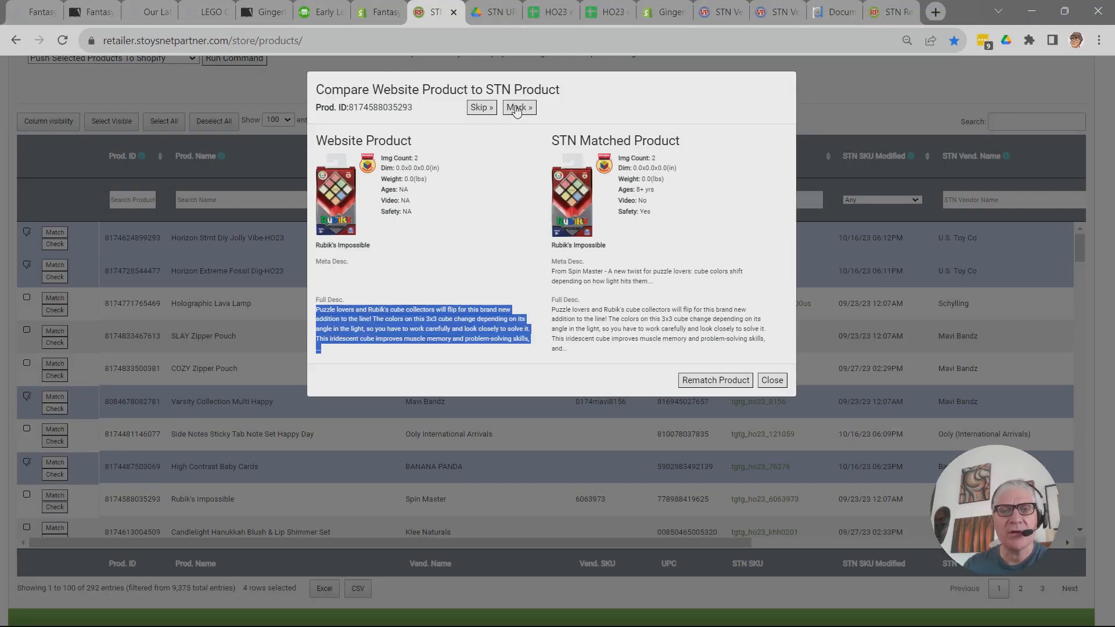
pyautogui.click(485, 110)
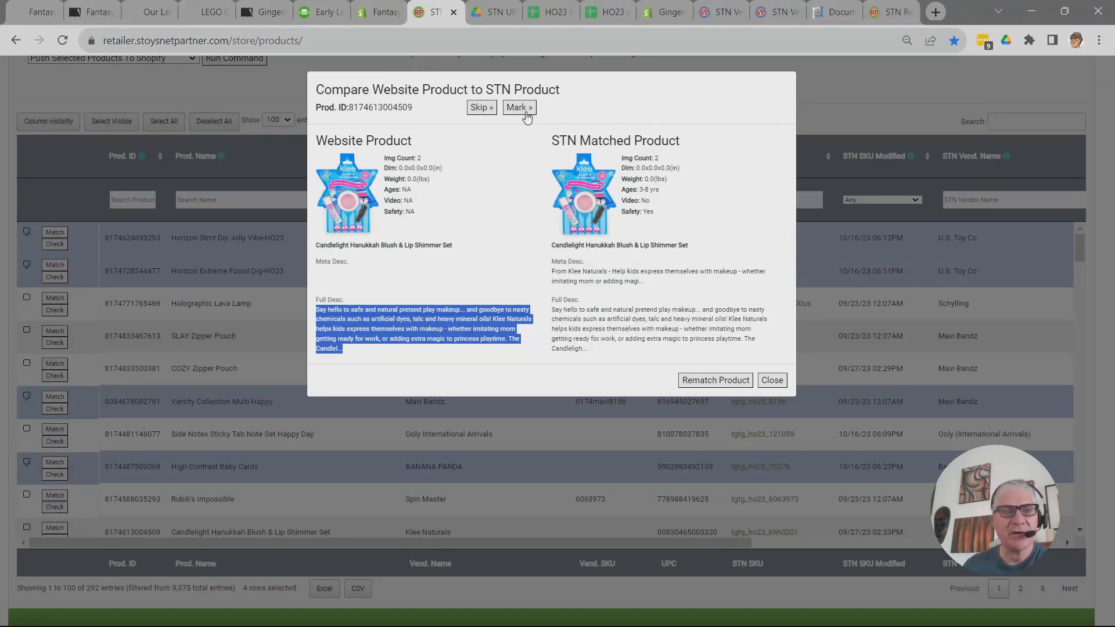
pyautogui.click(481, 109)
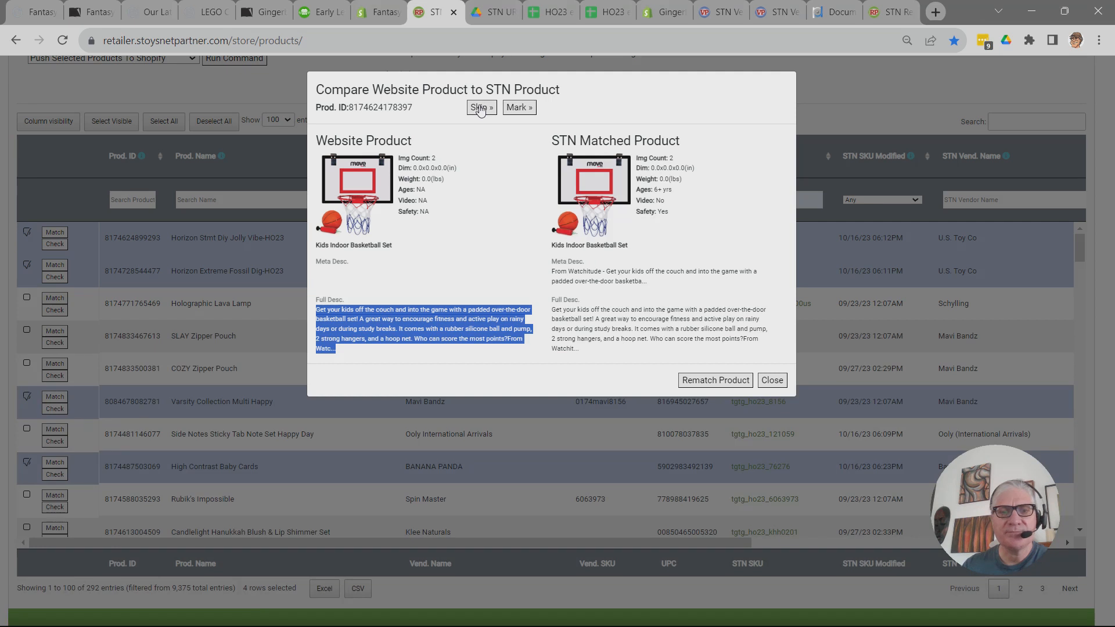
pyautogui.click(479, 109)
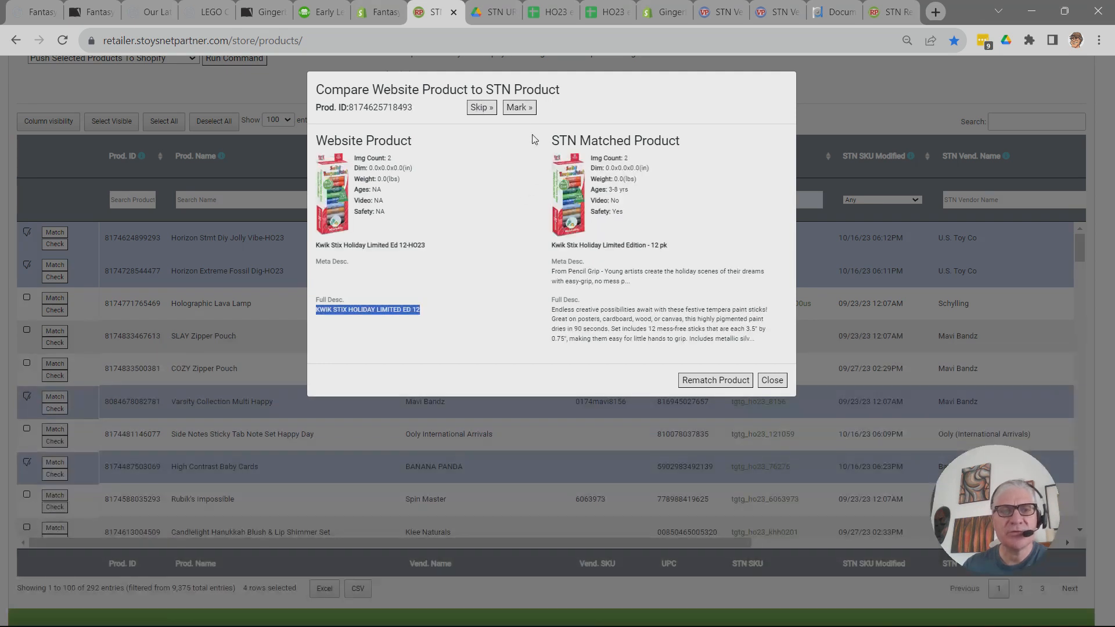
pyautogui.click(519, 108)
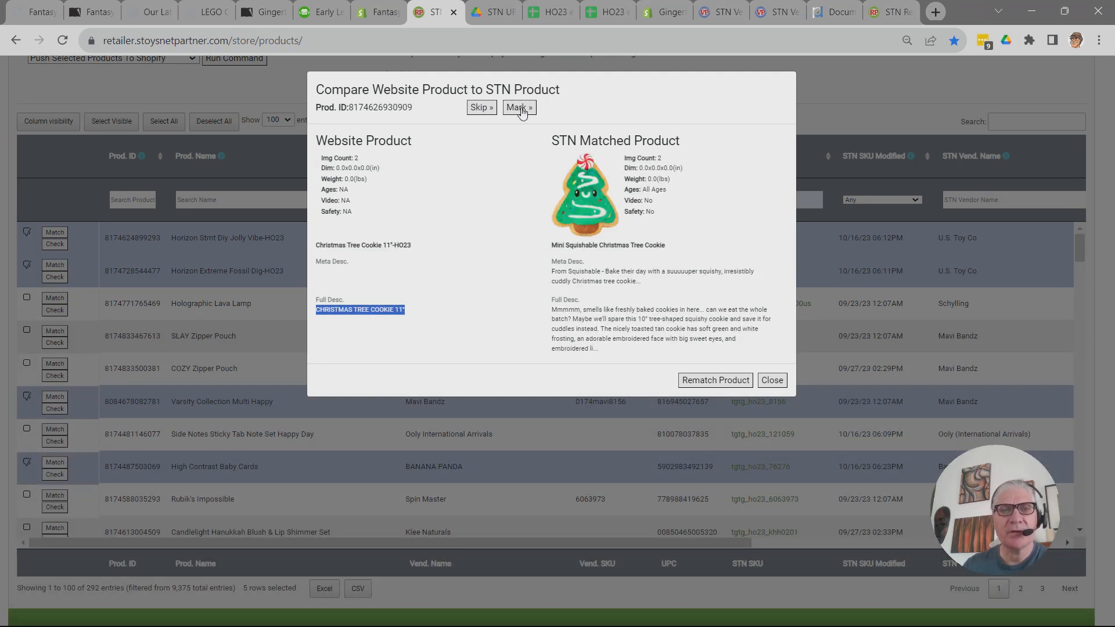
pyautogui.click(519, 108)
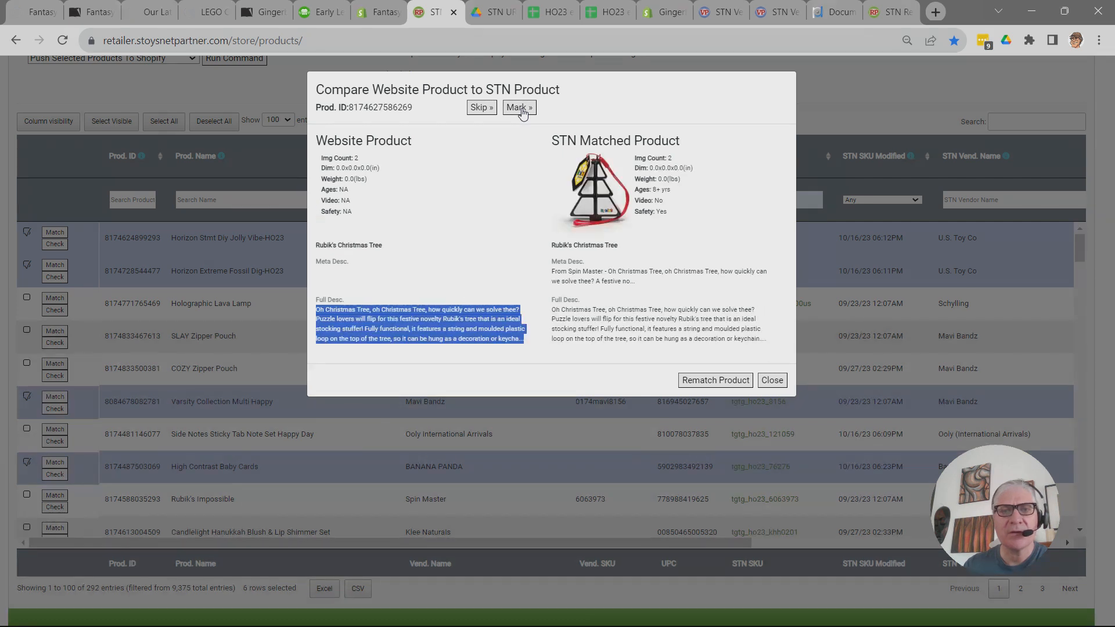
# Skip Rubik's Christmas Tree and the elf play kit, and mark products needing better descriptions, including Kids Jump Rope Blue and Kids Soccer Goal.
pyautogui.click(480, 108)
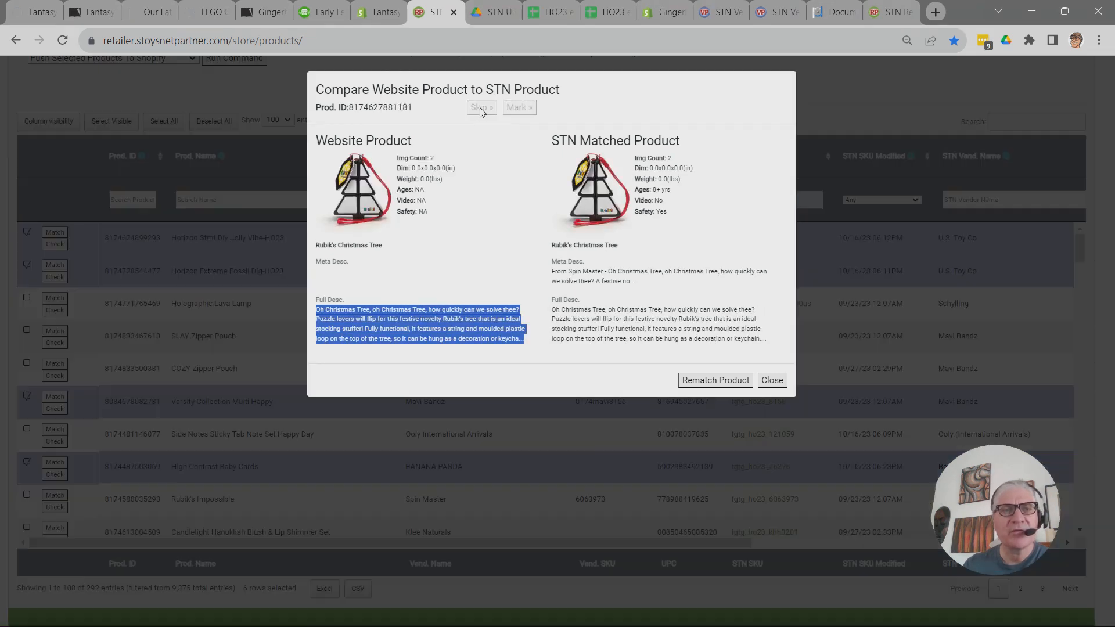
pyautogui.click(481, 108)
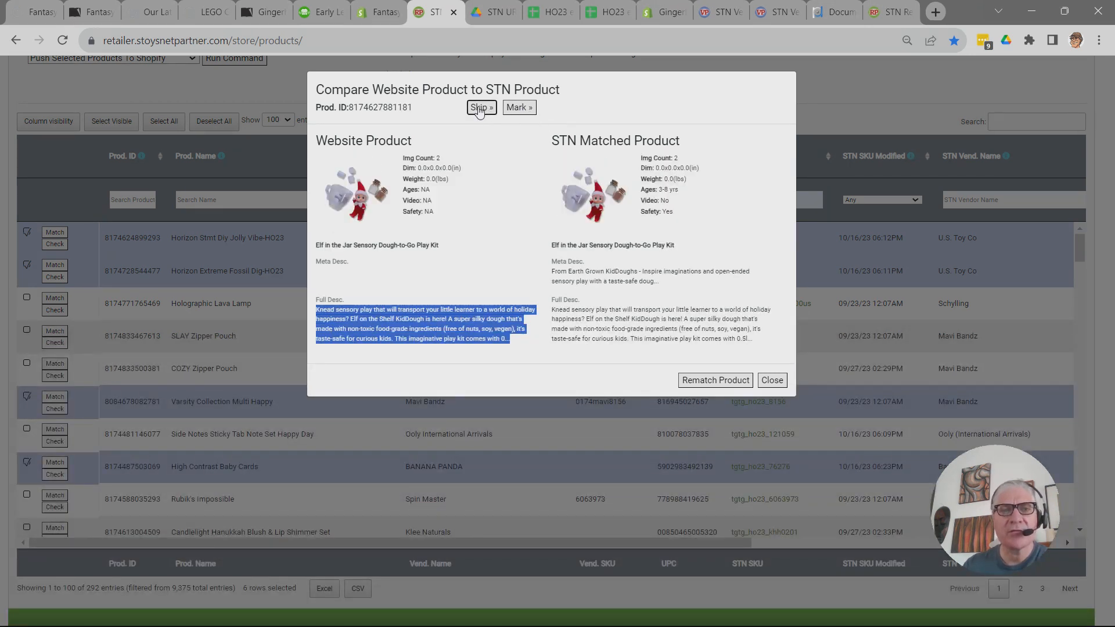
pyautogui.click(522, 108)
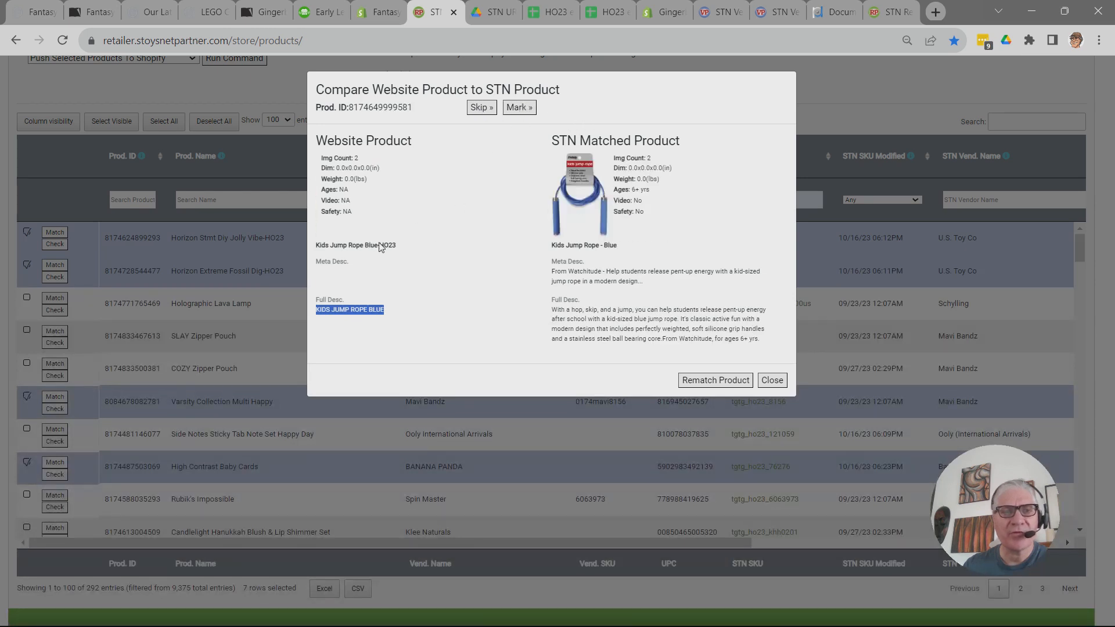
pyautogui.click(518, 109)
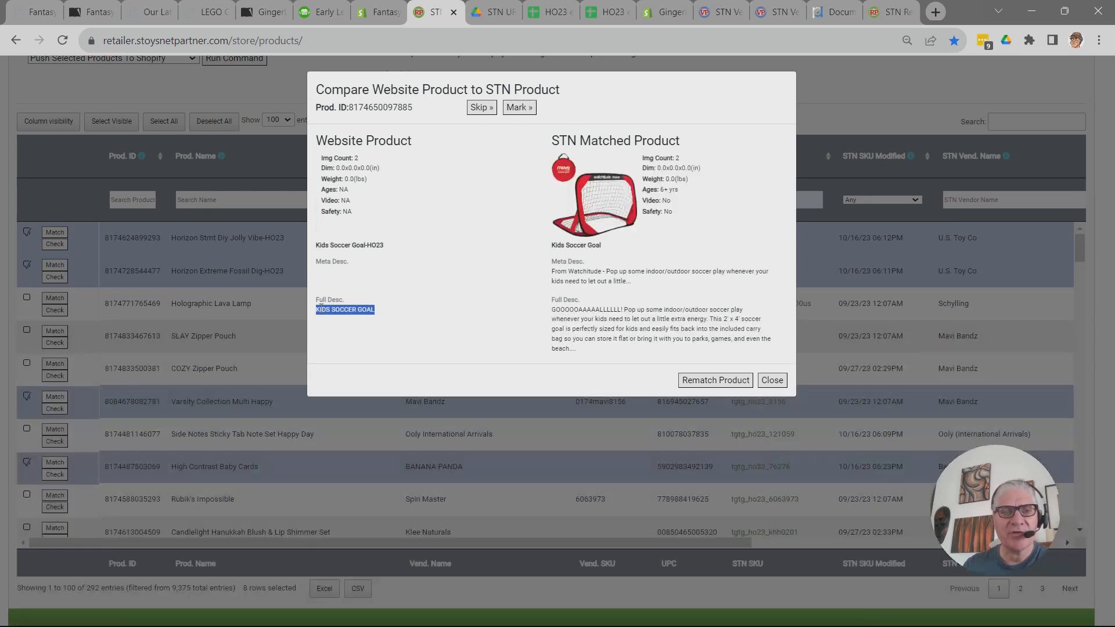
pyautogui.click(520, 108)
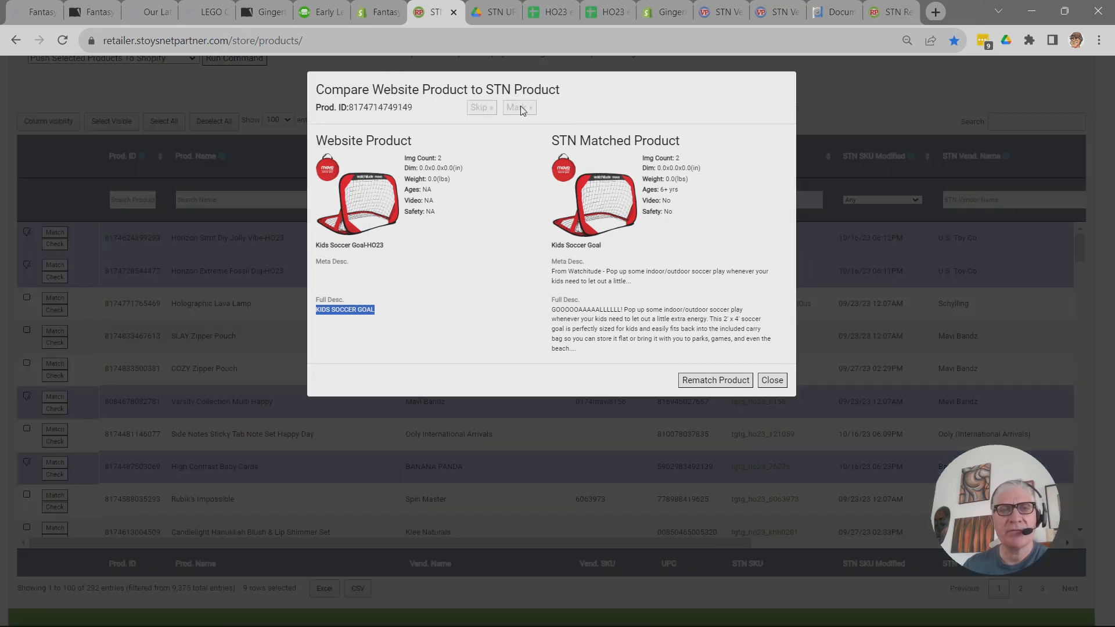
pyautogui.click(519, 108)
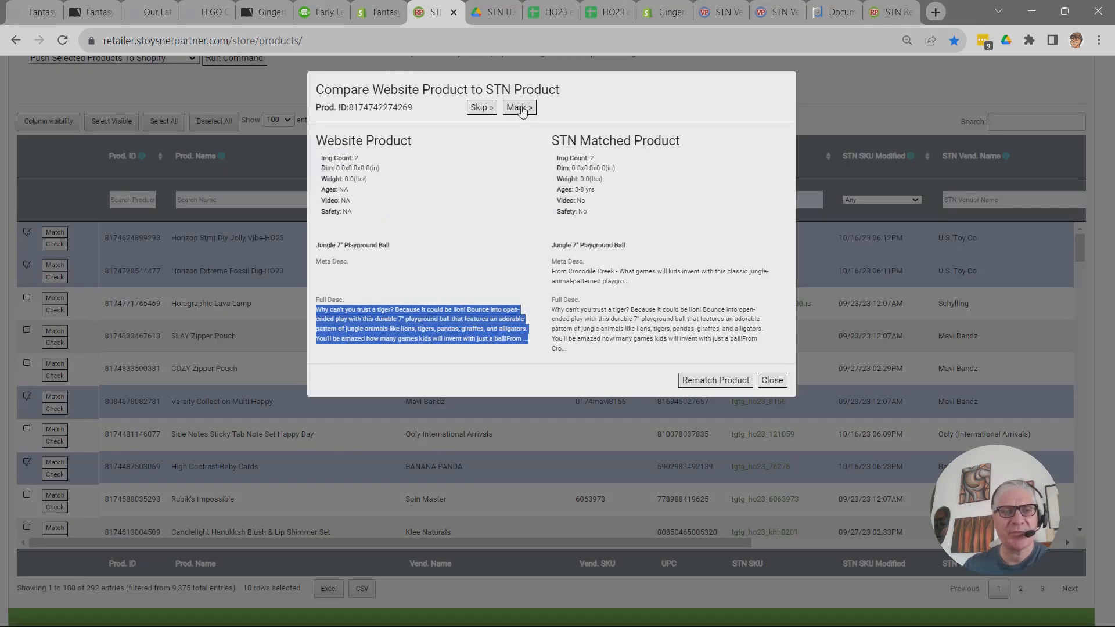
# Skip the compared products from Jungle 7" Playground Ball through Woodland Holiday Memory & Matching Game without marking them.
pyautogui.click(516, 109)
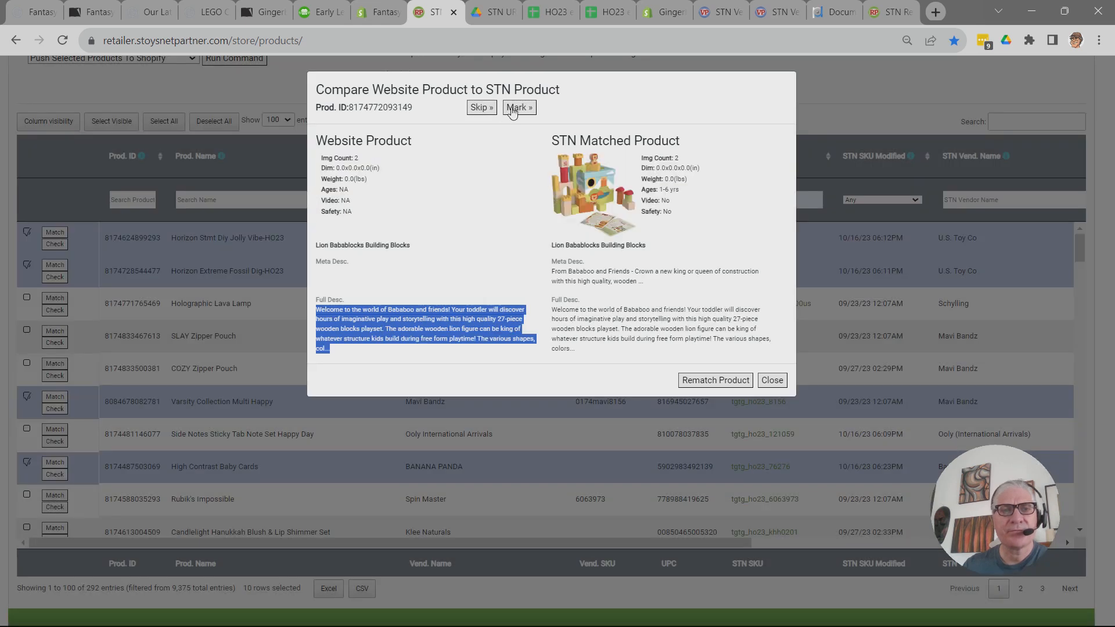
pyautogui.click(481, 109)
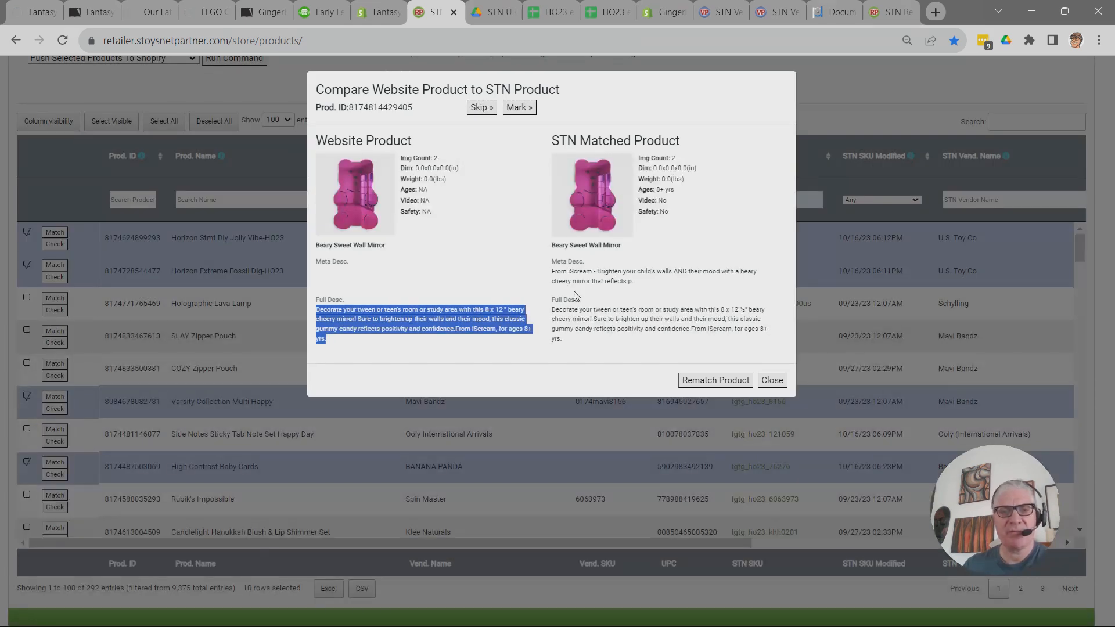
pyautogui.click(478, 109)
pyautogui.click(479, 108)
pyautogui.click(479, 108)
pyautogui.click(478, 109)
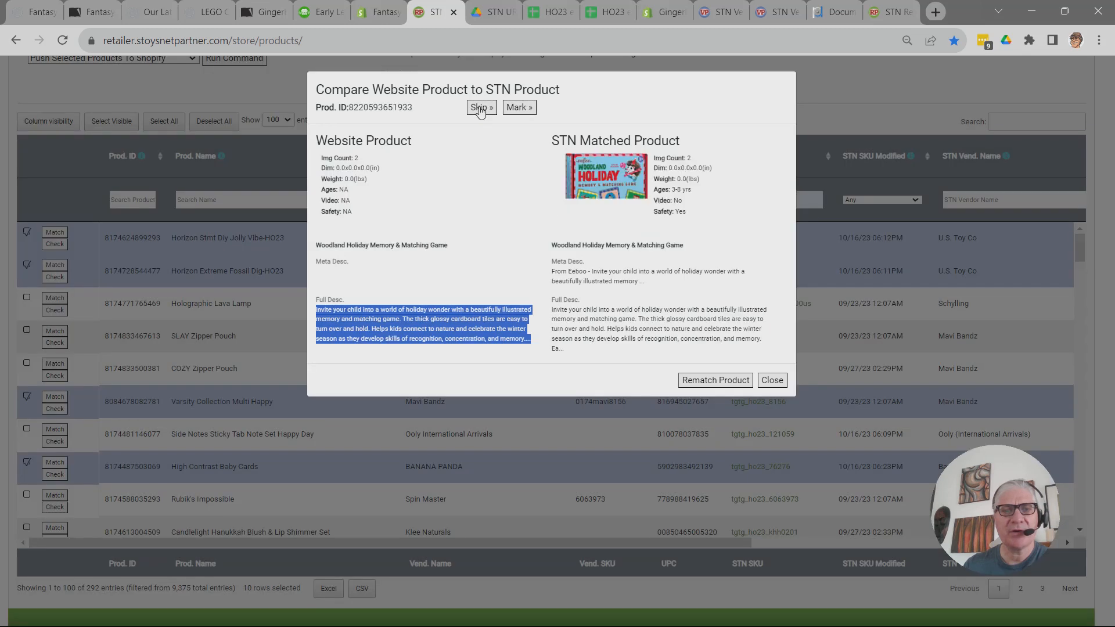
pyautogui.click(479, 109)
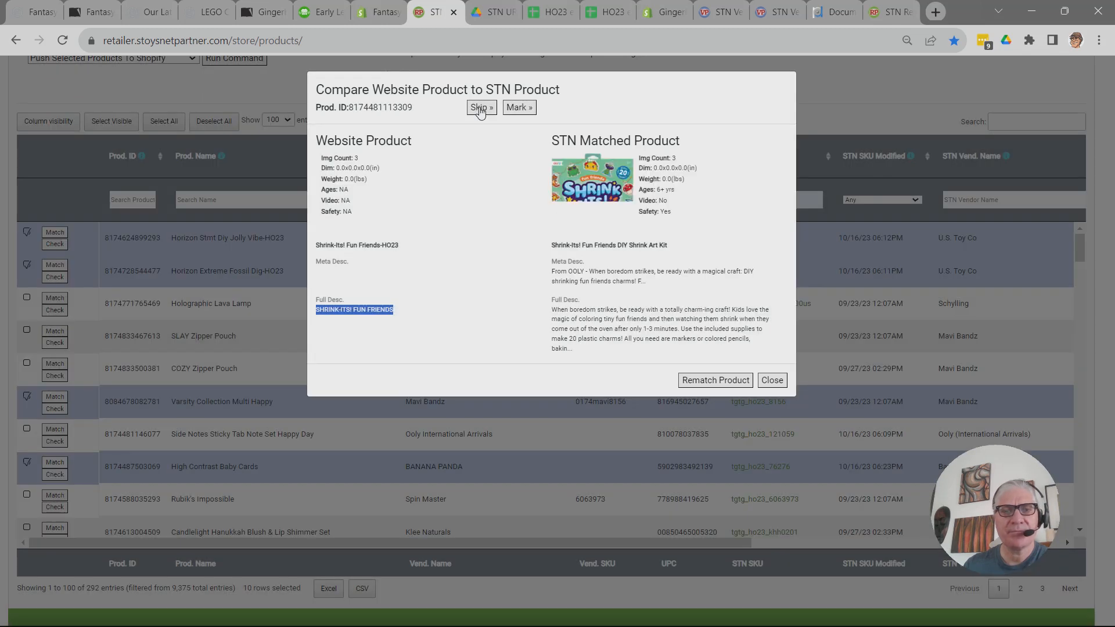
# Mark products with name-only descriptions, including Shrink-Its! Fun Friends and Hey Clay Forest Animals, skipping the My First Colouring Kits.
pyautogui.click(515, 109)
pyautogui.click(478, 111)
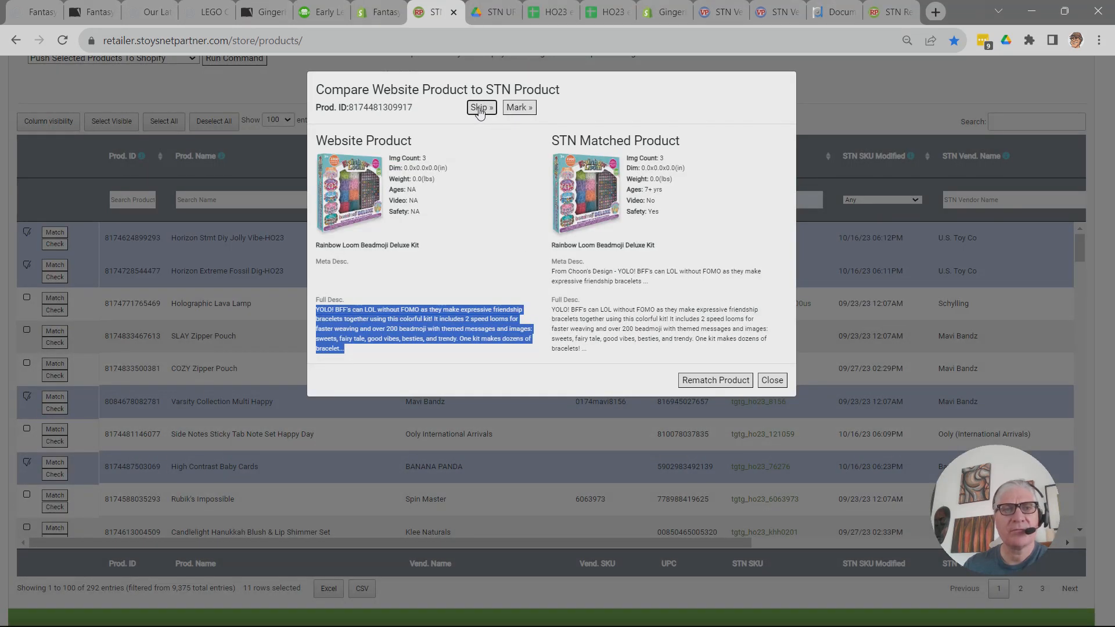
pyautogui.click(517, 110)
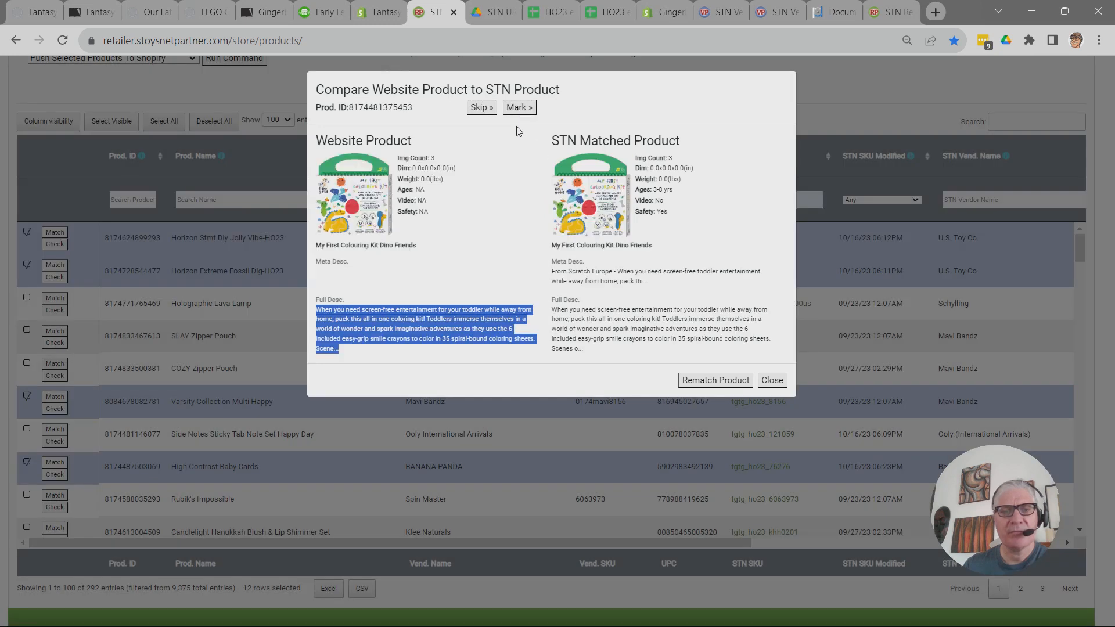
pyautogui.click(488, 110)
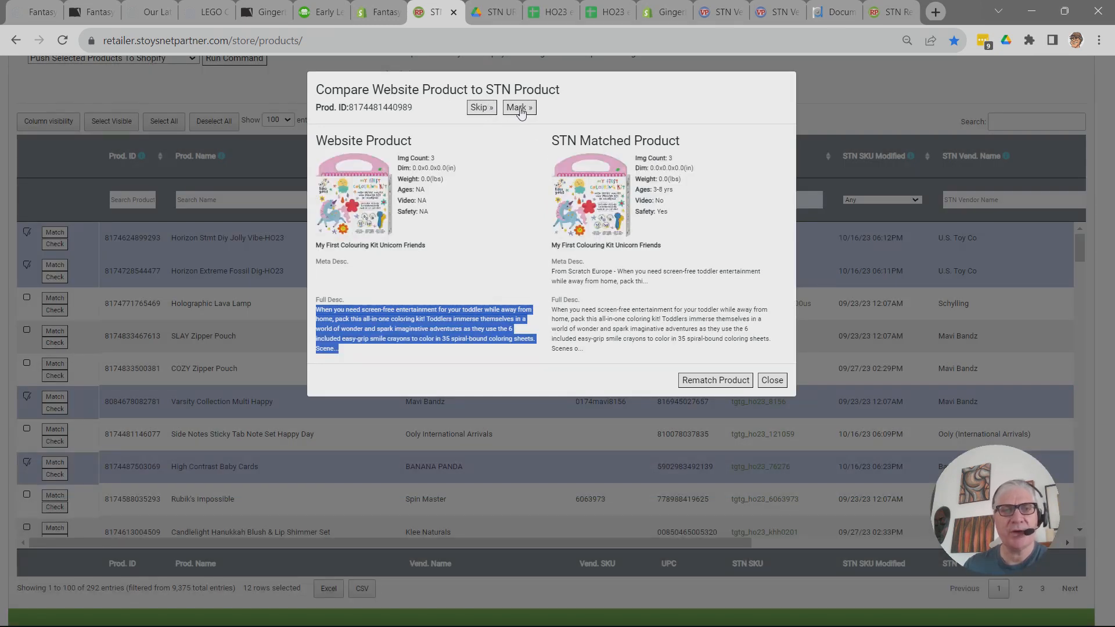
pyautogui.click(482, 109)
pyautogui.click(485, 110)
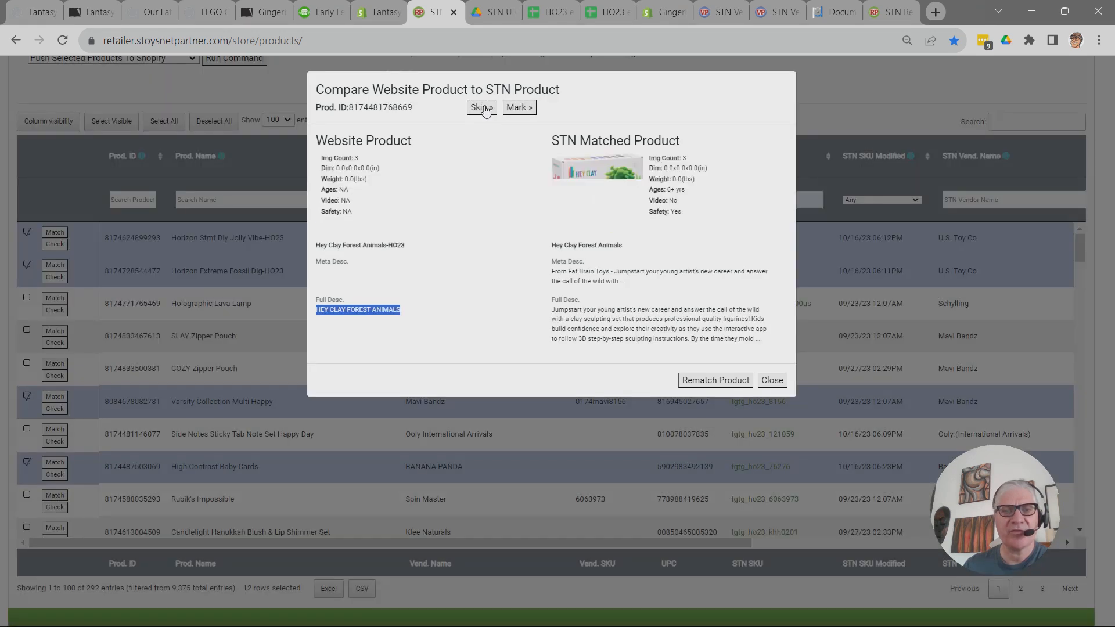
pyautogui.click(516, 108)
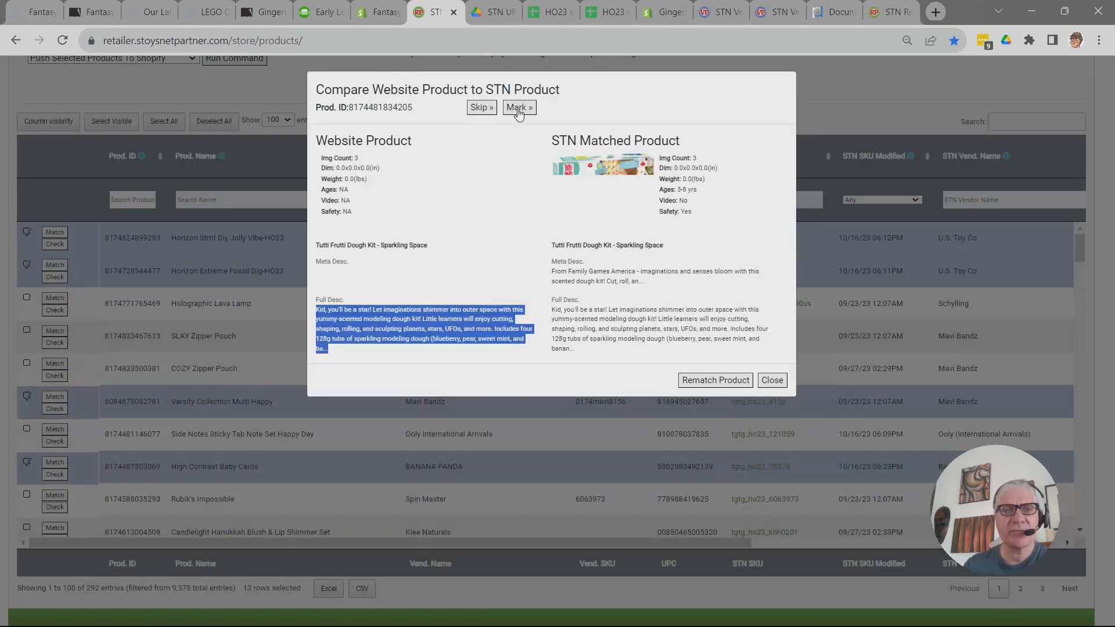
# Skip ahead from Tutti Frutti Dough Kit - Sparkling Space, and mark Stomp Rescue Racers and Stomp & Catch.
pyautogui.click(479, 111)
pyautogui.click(478, 111)
pyautogui.click(479, 112)
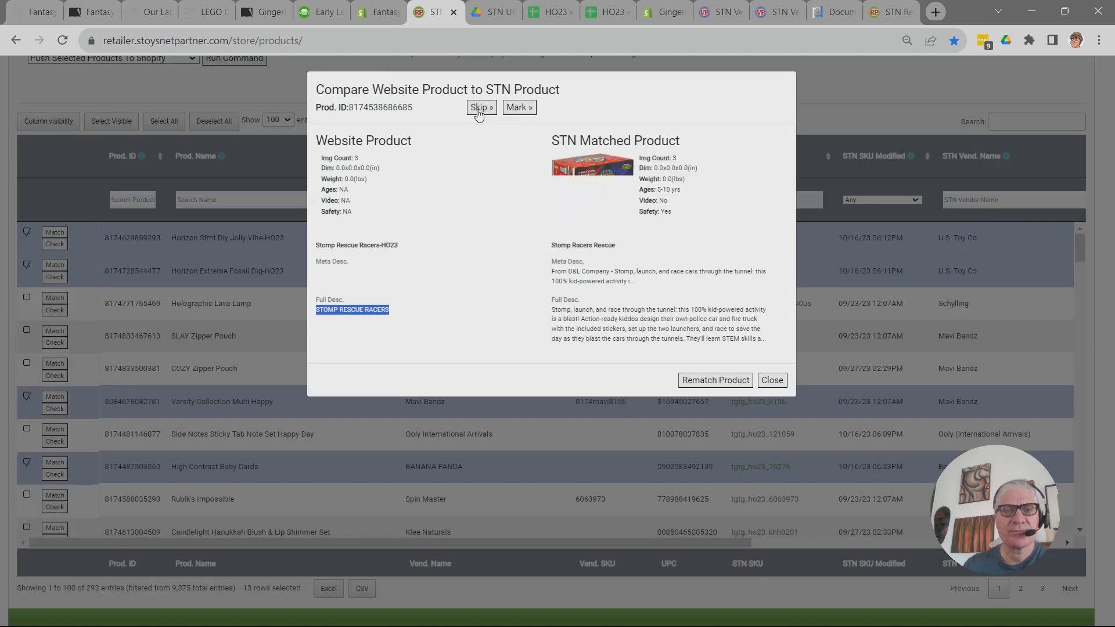
pyautogui.click(511, 110)
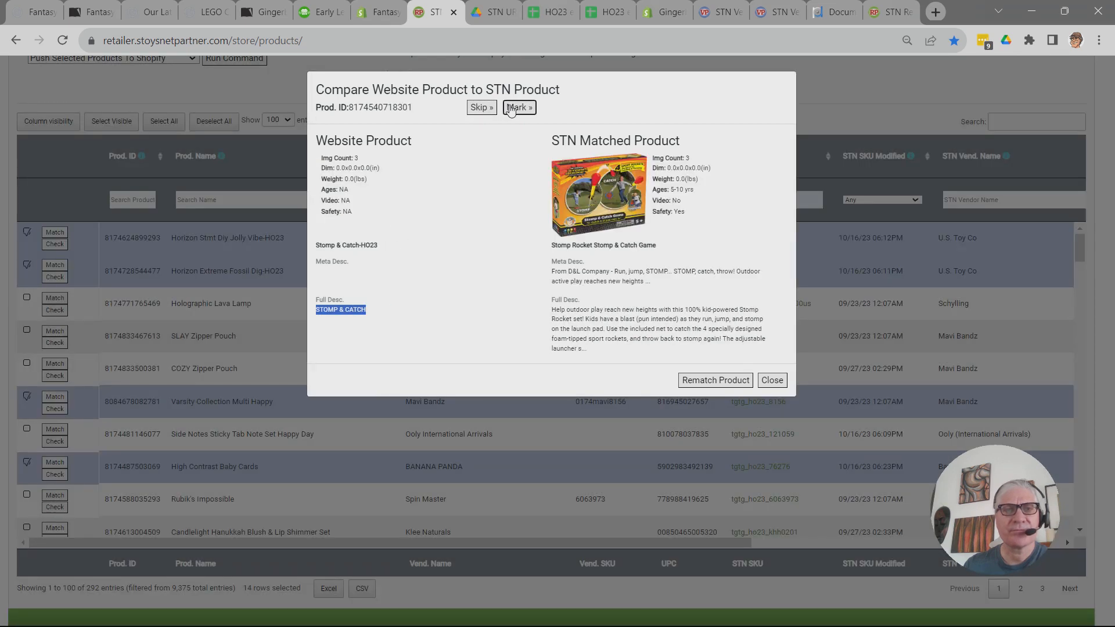
pyautogui.click(511, 111)
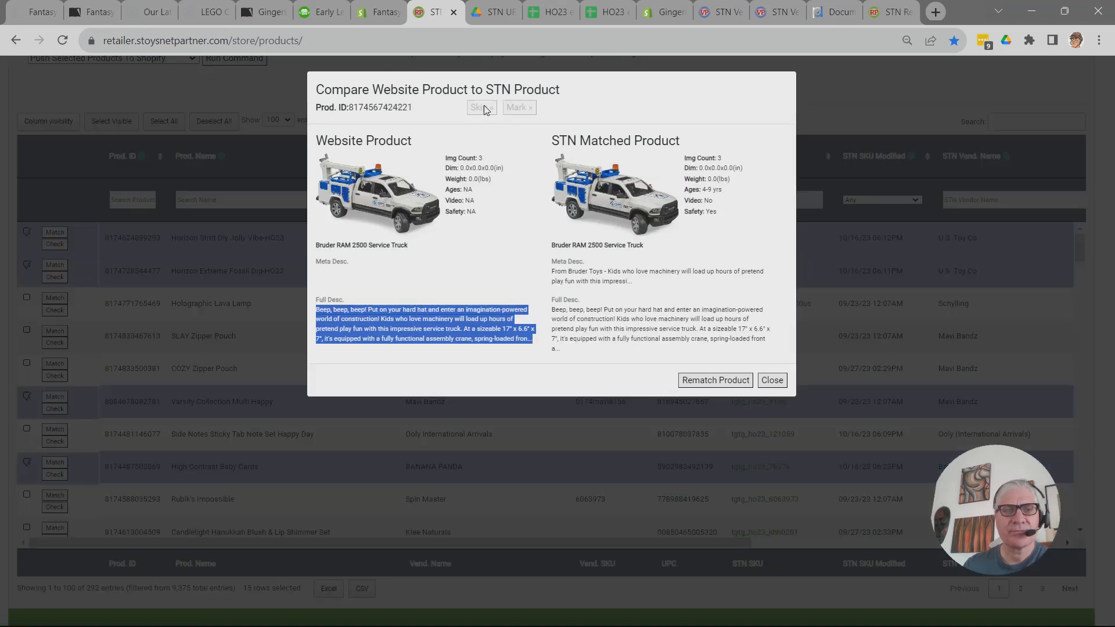
# Skip products with full descriptions from Bruder RAM 2500 Service Truck onward, and mark weak ones, including Magna Tabs Mini and Ugly Sweater Thinking Putty.
pyautogui.click(483, 109)
pyautogui.click(483, 108)
pyautogui.click(483, 109)
pyautogui.click(483, 108)
pyautogui.click(483, 109)
pyautogui.click(519, 109)
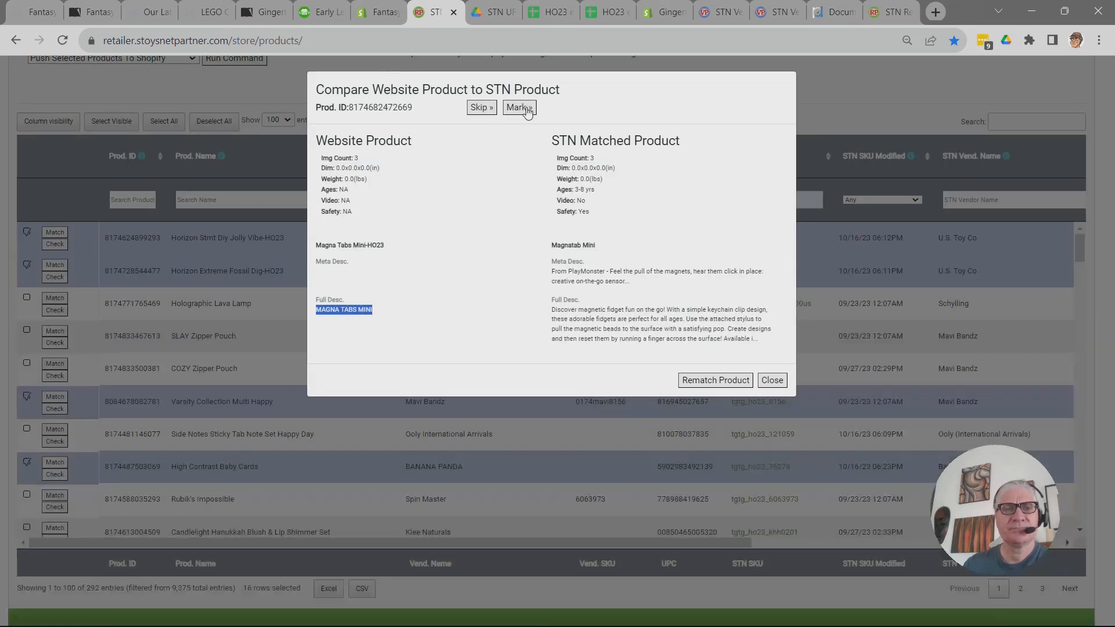
pyautogui.click(525, 110)
pyautogui.click(495, 112)
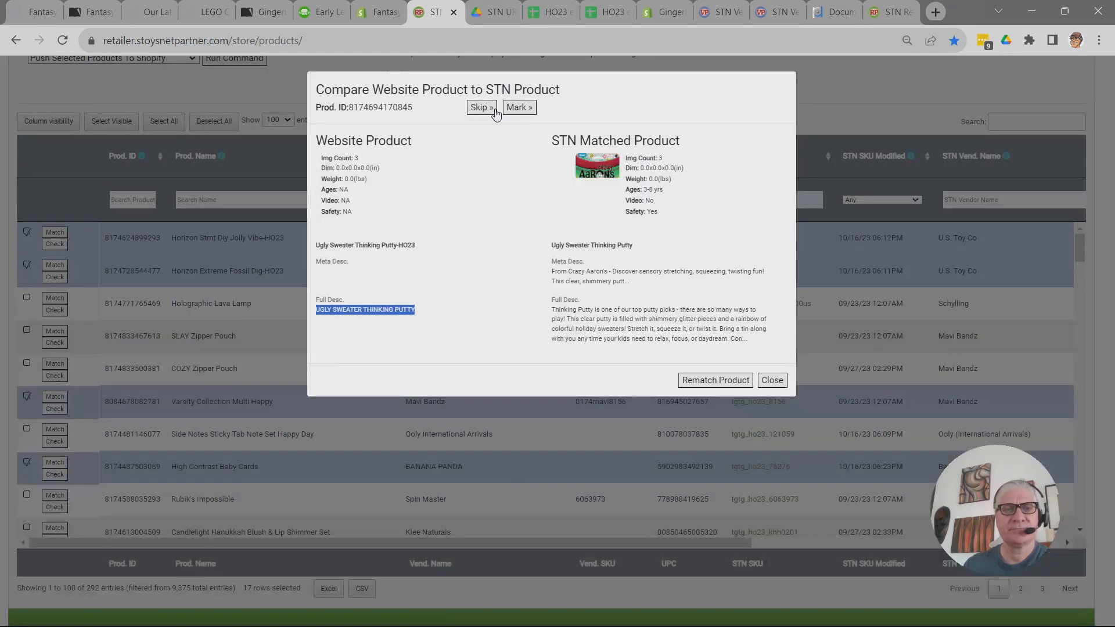
pyautogui.click(525, 111)
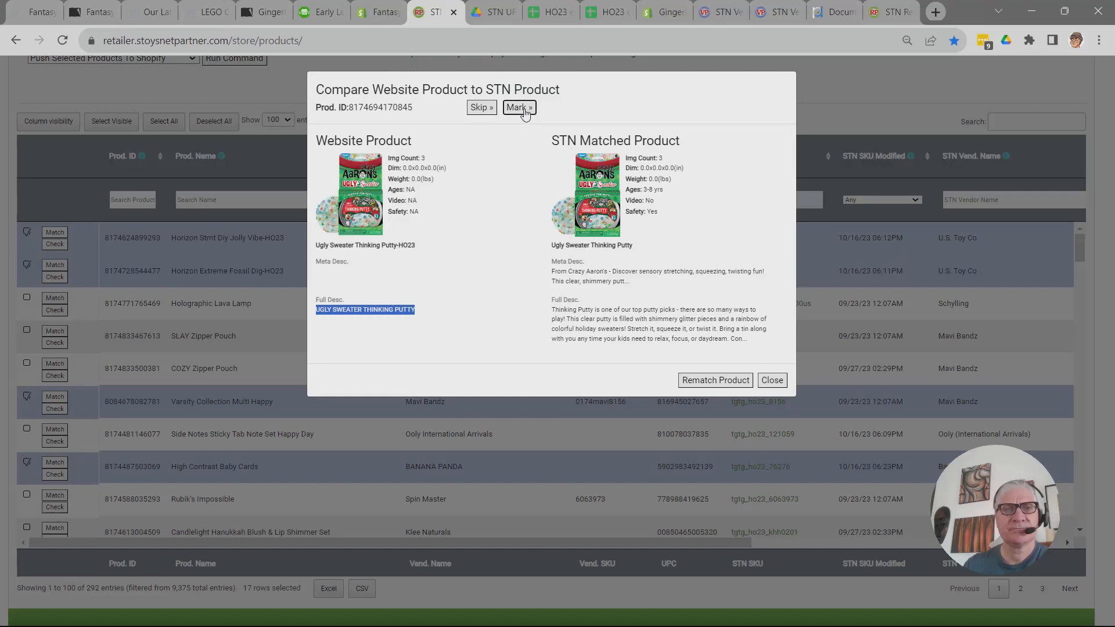
# Mark compared products with name-only descriptions, including Hanukkah Lights 36 Pc Puzzle and Spy Location Tracker, skipping the PUZZLOVE Cats and Dogs puzzles.
pyautogui.click(484, 112)
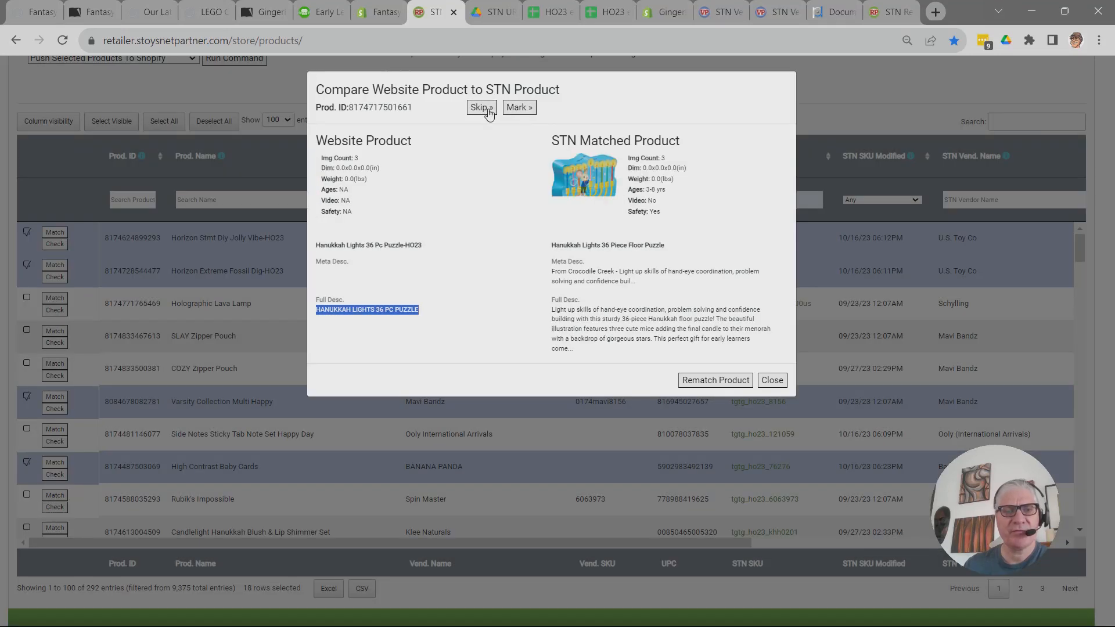
pyautogui.click(525, 111)
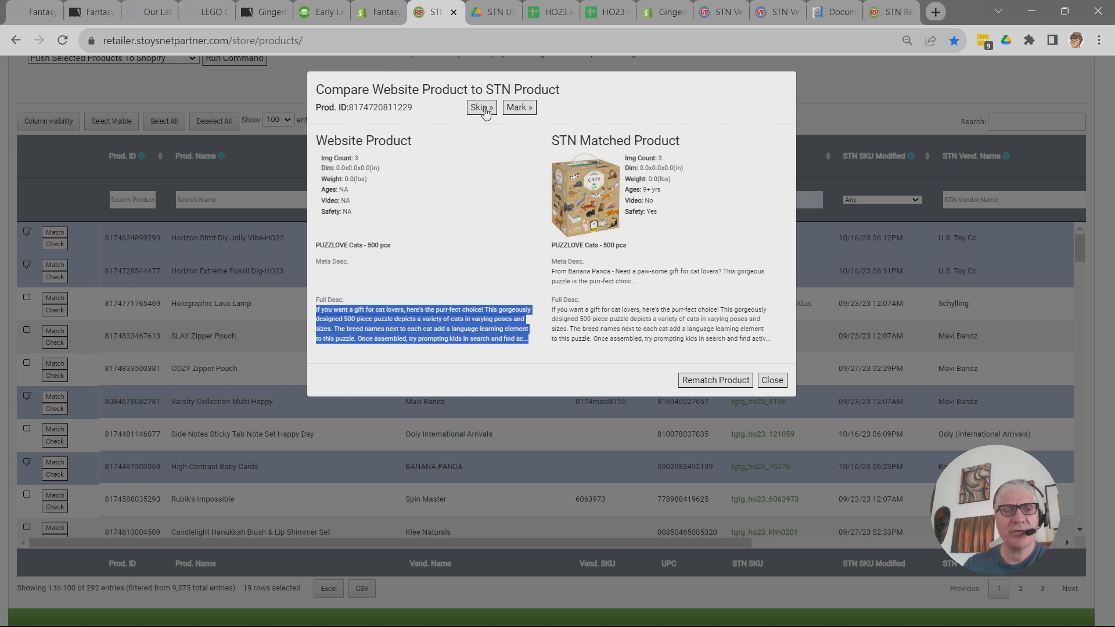
pyautogui.click(483, 111)
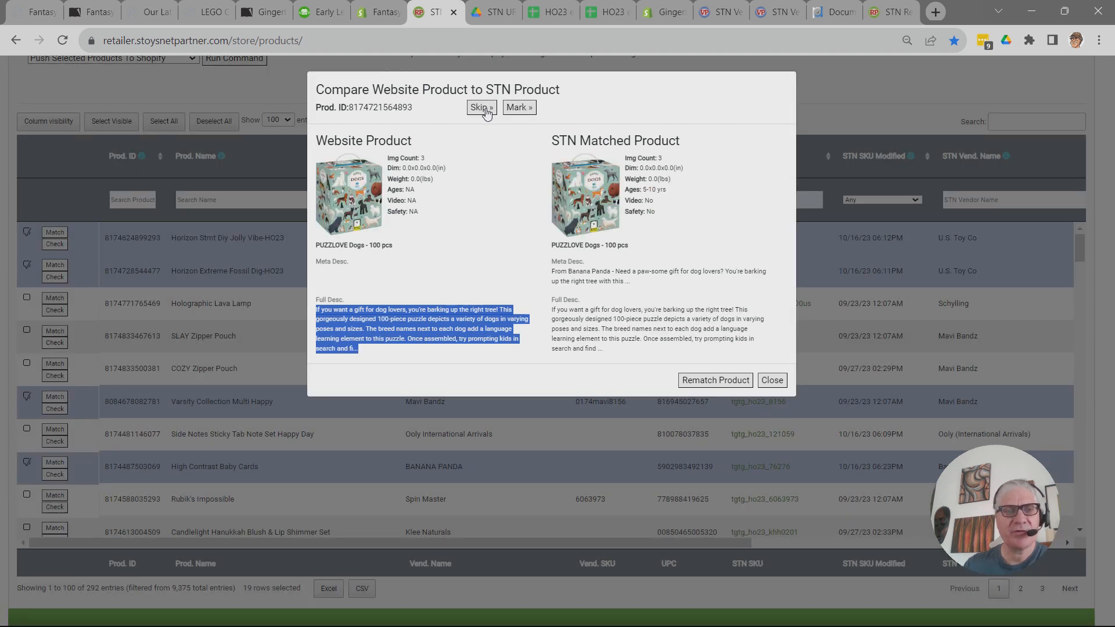
pyautogui.click(485, 110)
pyautogui.click(484, 110)
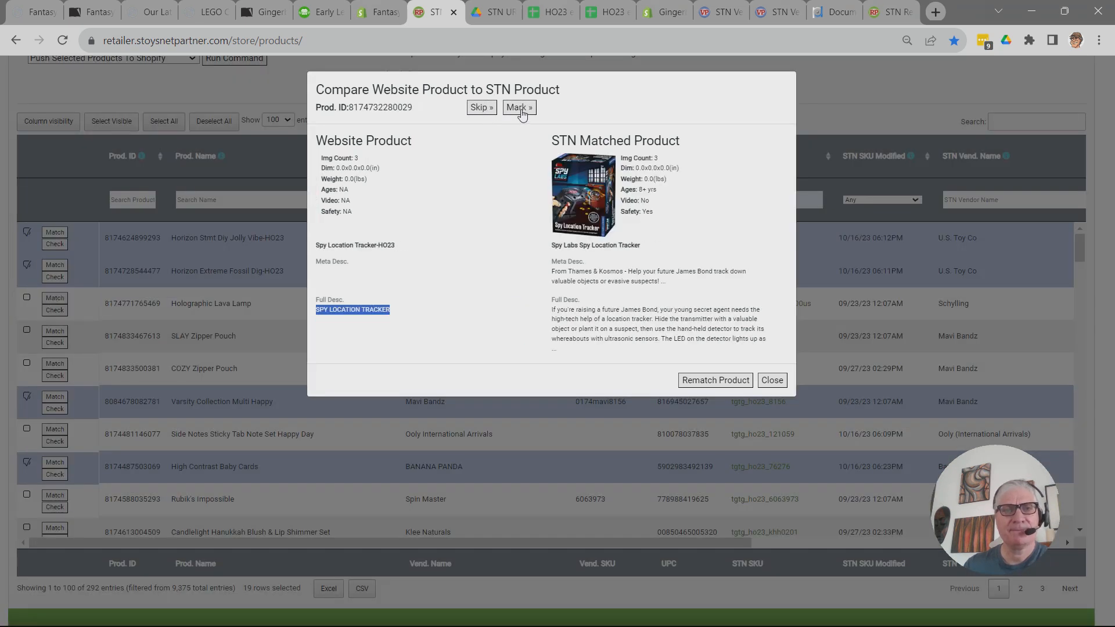
pyautogui.click(521, 109)
pyautogui.click(478, 111)
pyautogui.click(516, 109)
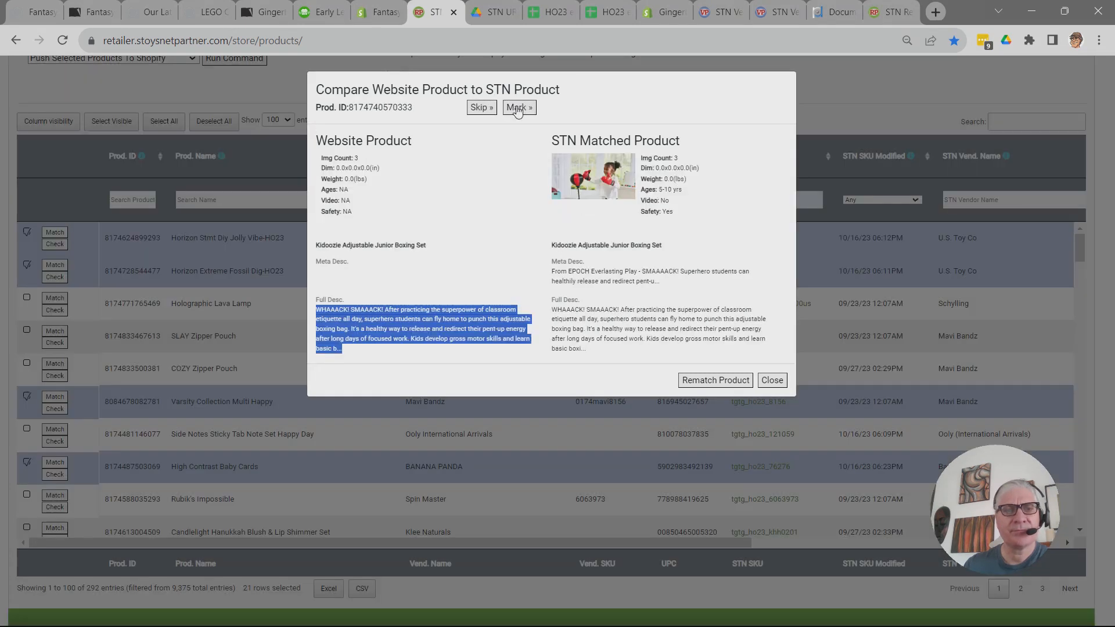
# Skip Kidoozie Adjustable Junior Boxing Set, and mark Sour Patch Kids Red Kid Plush, Anita Rainbow Unicorn, Gavin Galaxy Doll and Sailing Boat Penguin.
pyautogui.click(482, 110)
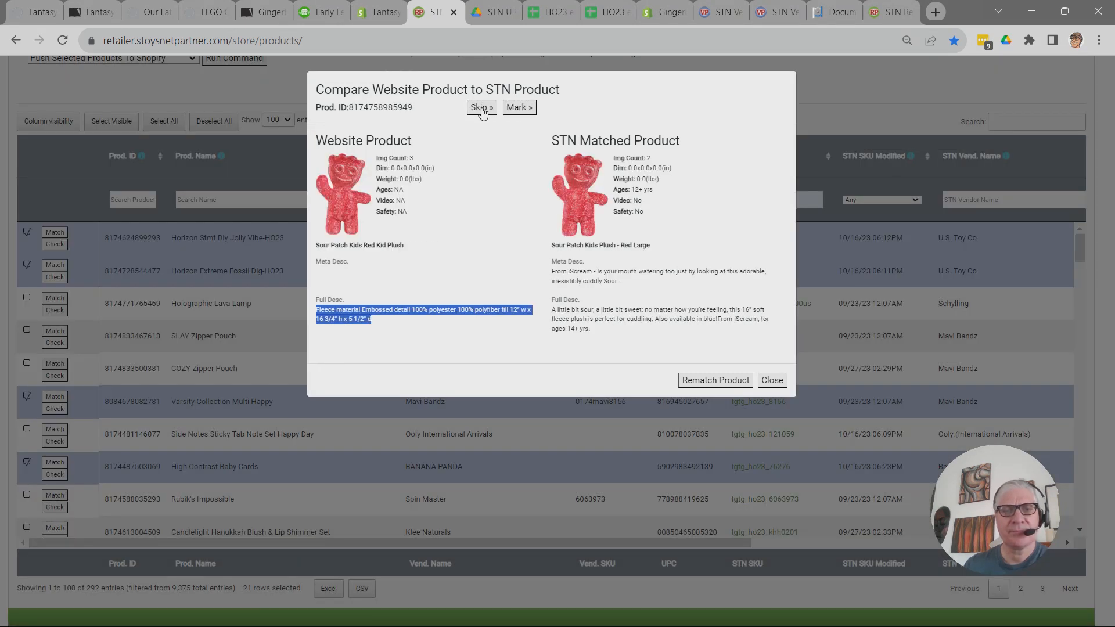
pyautogui.click(515, 110)
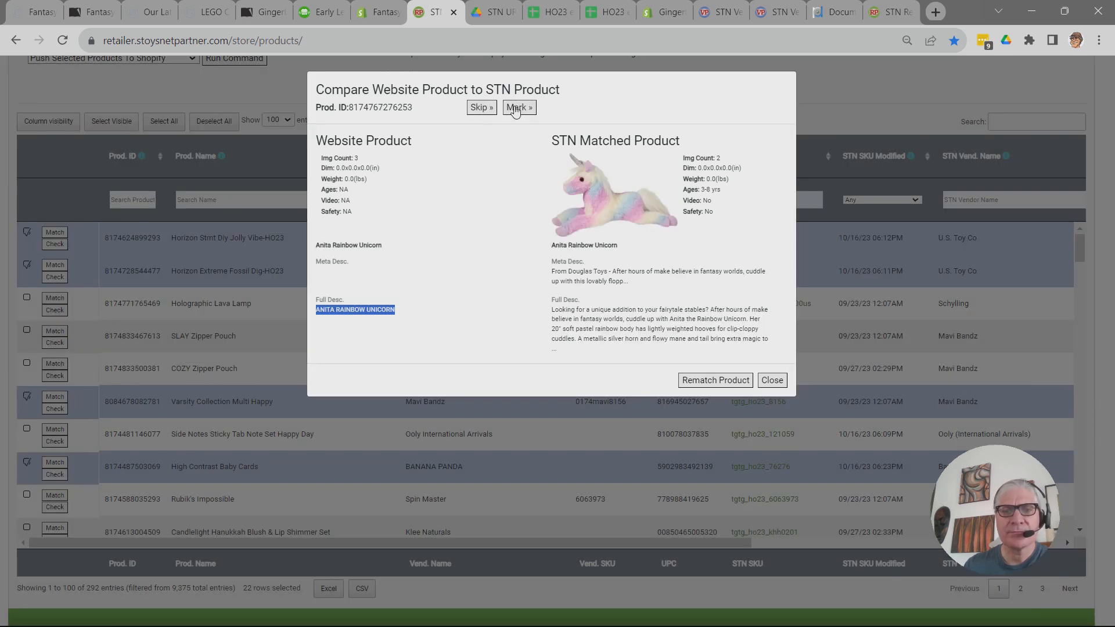
pyautogui.click(527, 111)
pyautogui.click(527, 111)
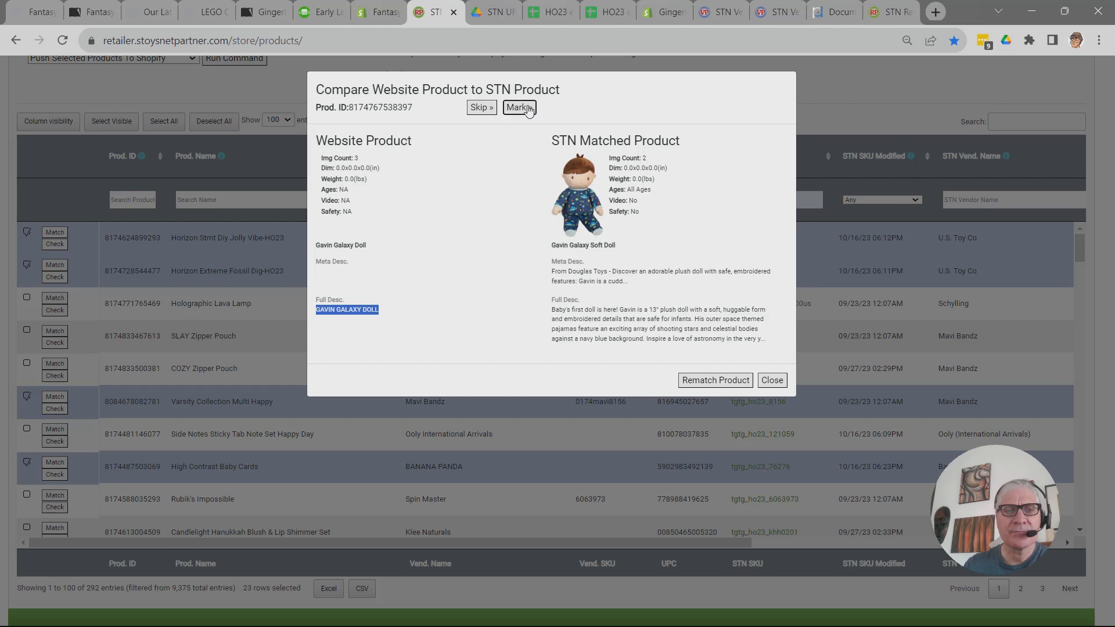
pyautogui.click(486, 111)
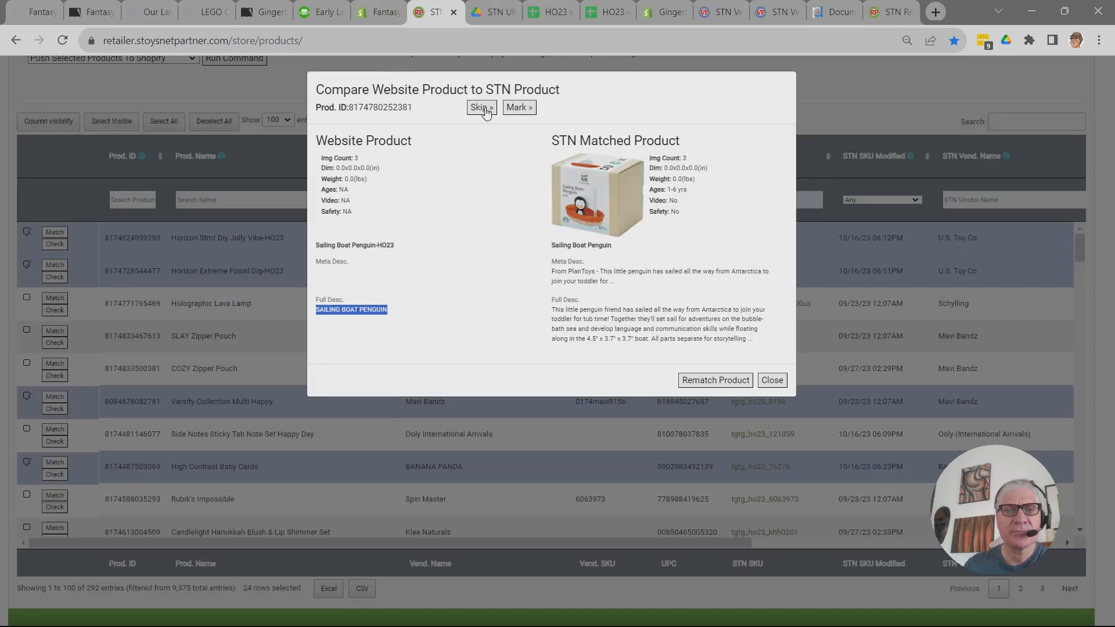
pyautogui.click(532, 112)
pyautogui.click(527, 110)
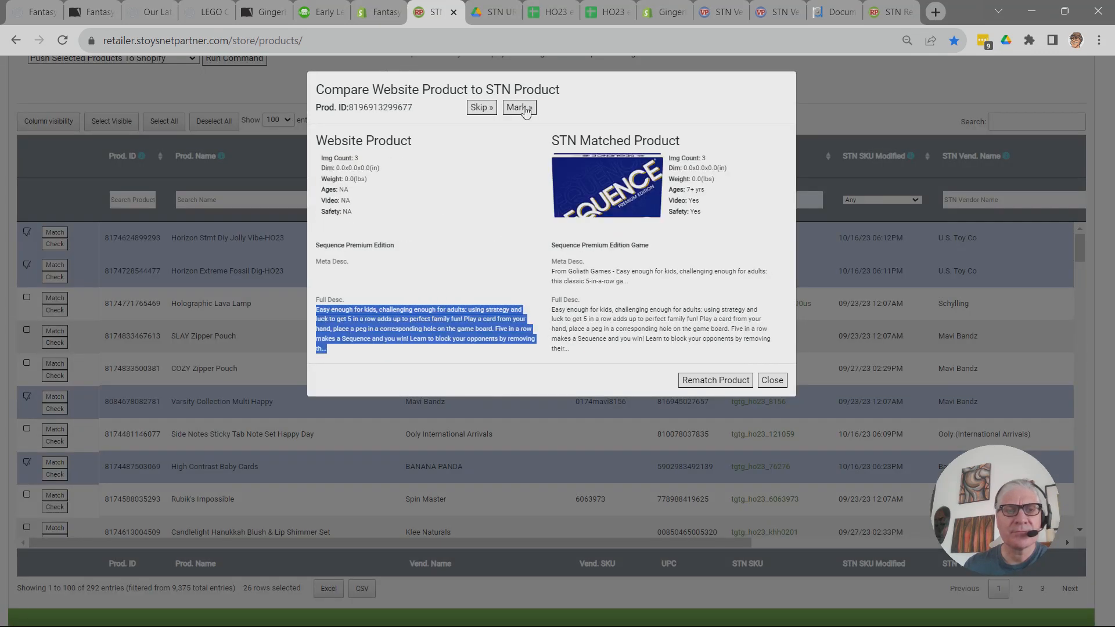
# Mark Paw Patrol Liberty Tonies and Mini Clay World Puppy Treat, skipping Sequence Premium Edition, Side Notes Pastel Rainbow and Glam Party Gold Cape.
pyautogui.click(481, 108)
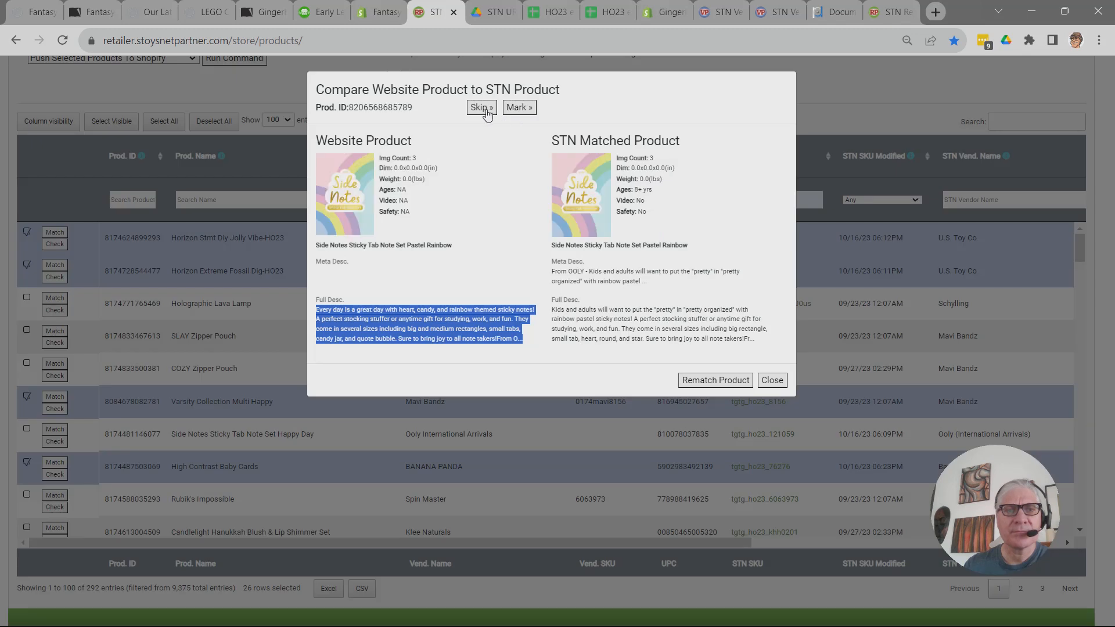
pyautogui.click(482, 109)
pyautogui.click(481, 109)
pyautogui.click(481, 109)
pyautogui.click(482, 109)
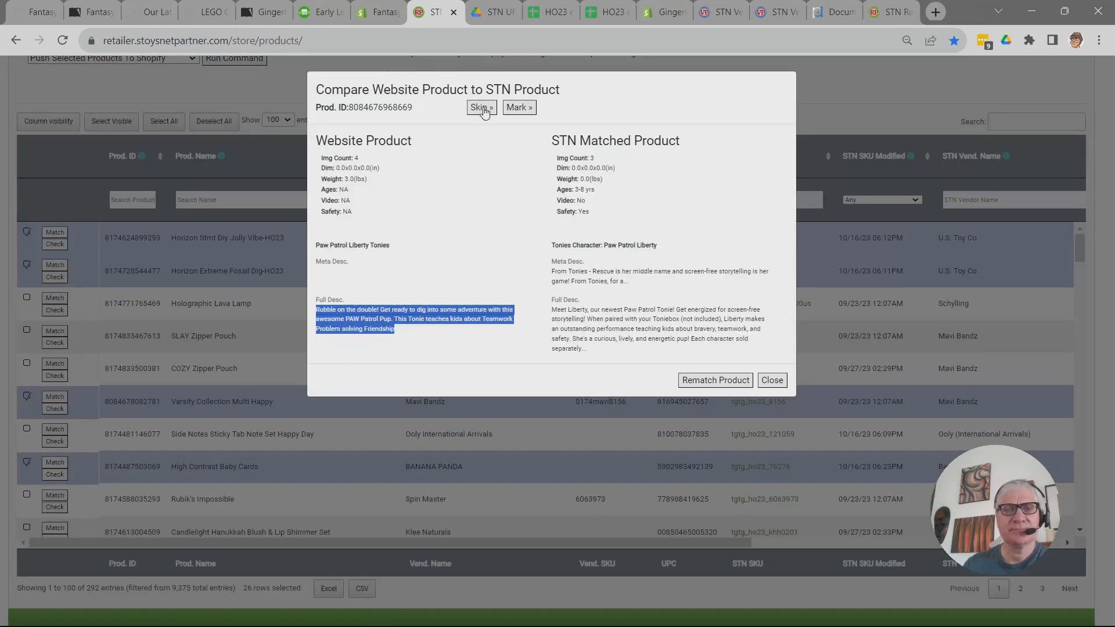
pyautogui.click(524, 108)
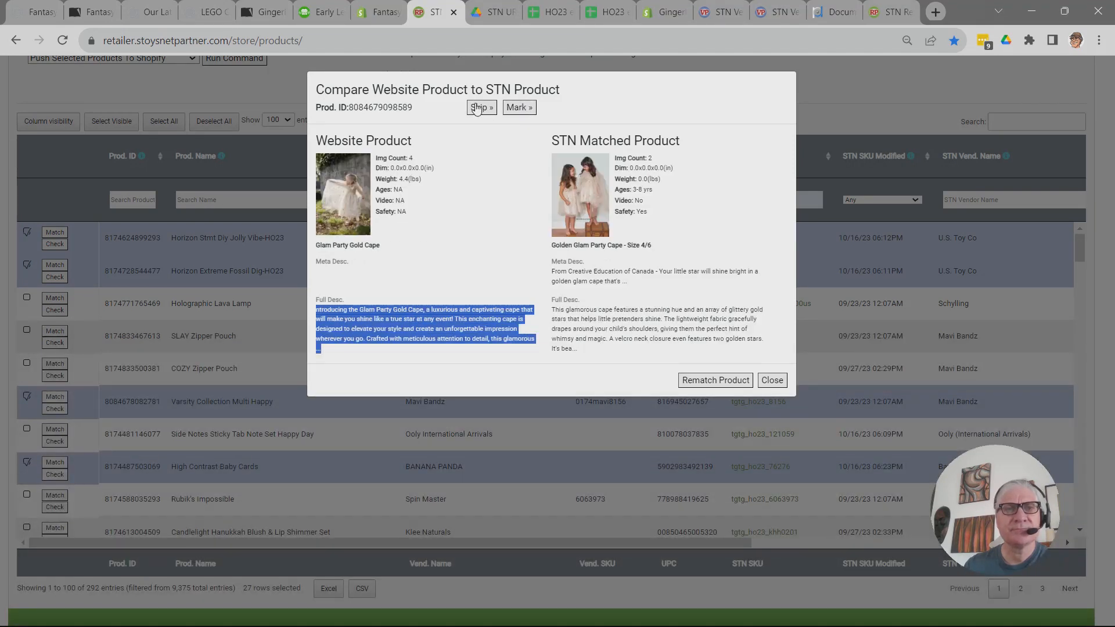
pyautogui.click(476, 108)
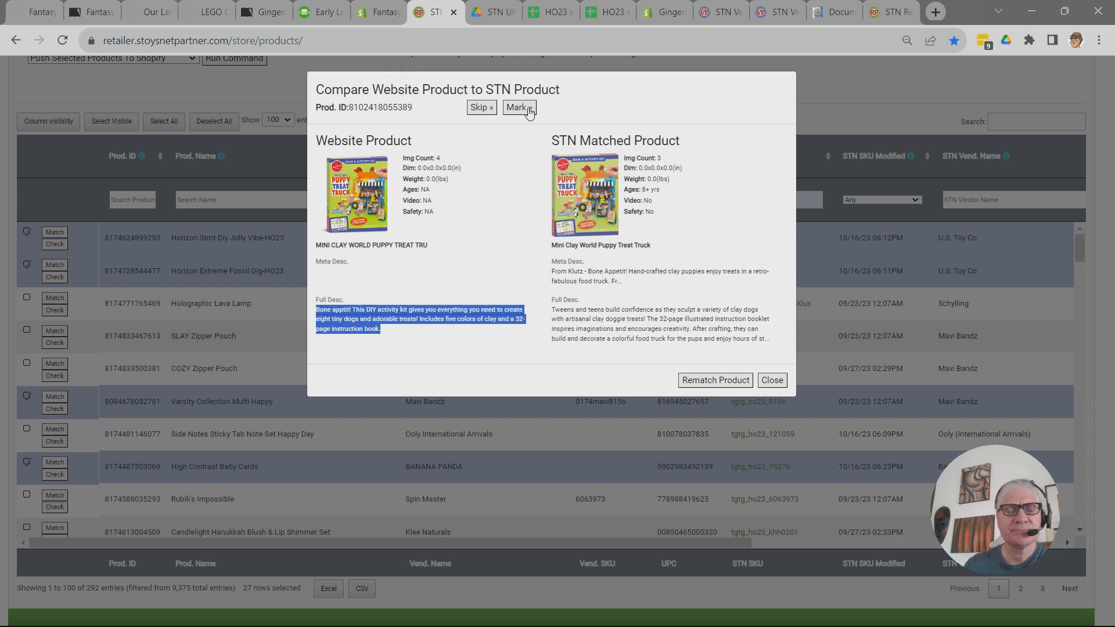
pyautogui.click(528, 108)
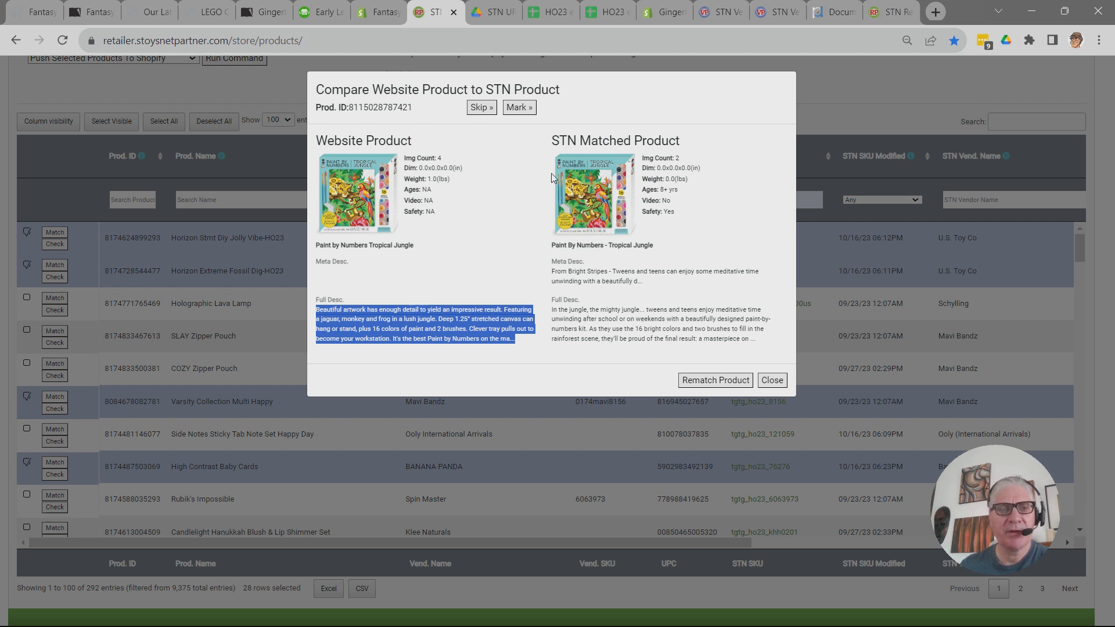
# Skip Paint by Numbers Tropical Jungle, and mark Mystical Jewelry Studio, Gummy Bear String Lights and Kwik Stix Metallic Colors 12 Pk.
pyautogui.click(480, 109)
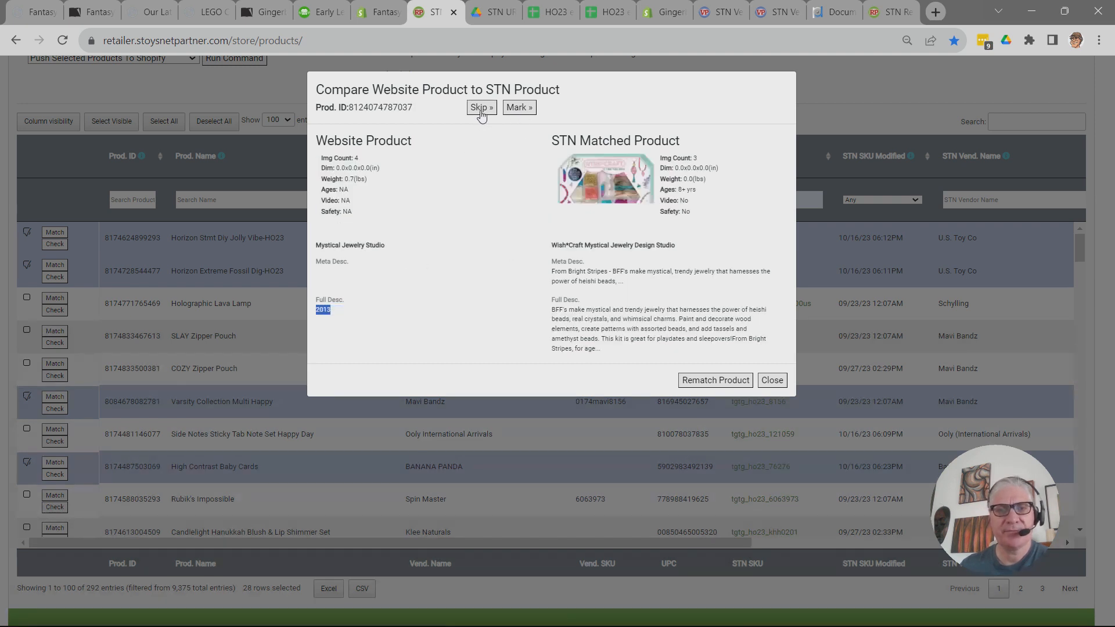
pyautogui.click(524, 109)
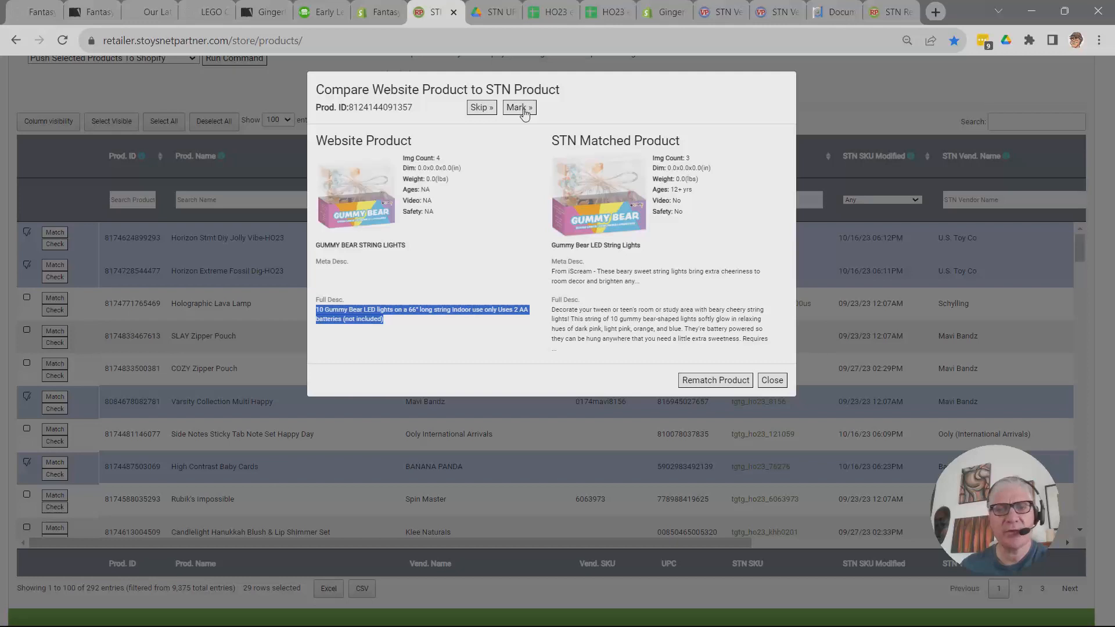
pyautogui.click(523, 109)
pyautogui.click(478, 109)
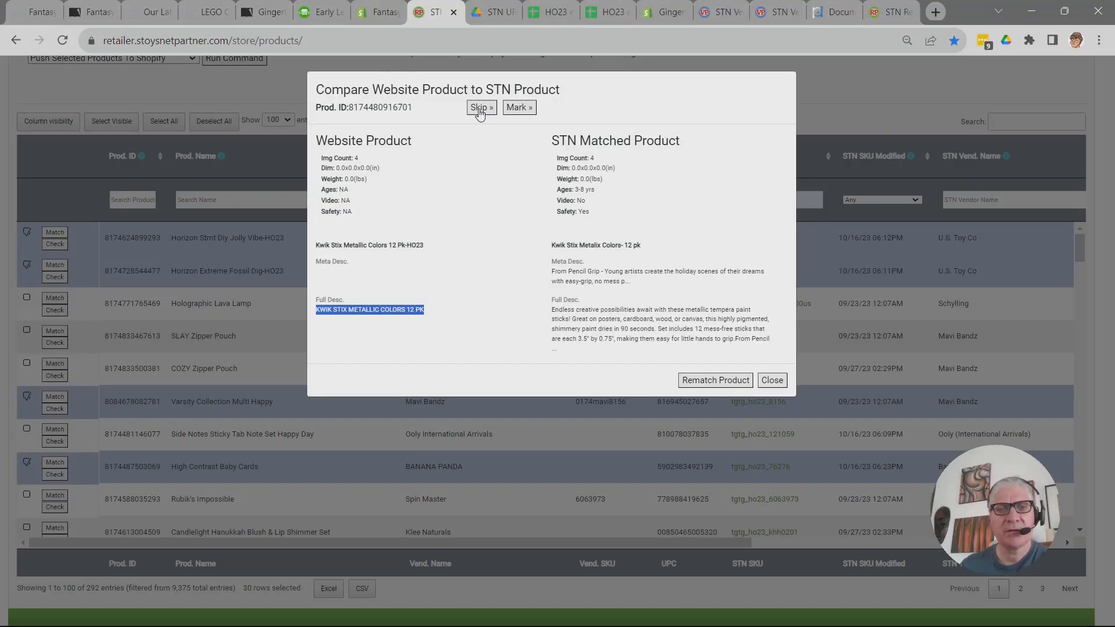
pyautogui.click(529, 112)
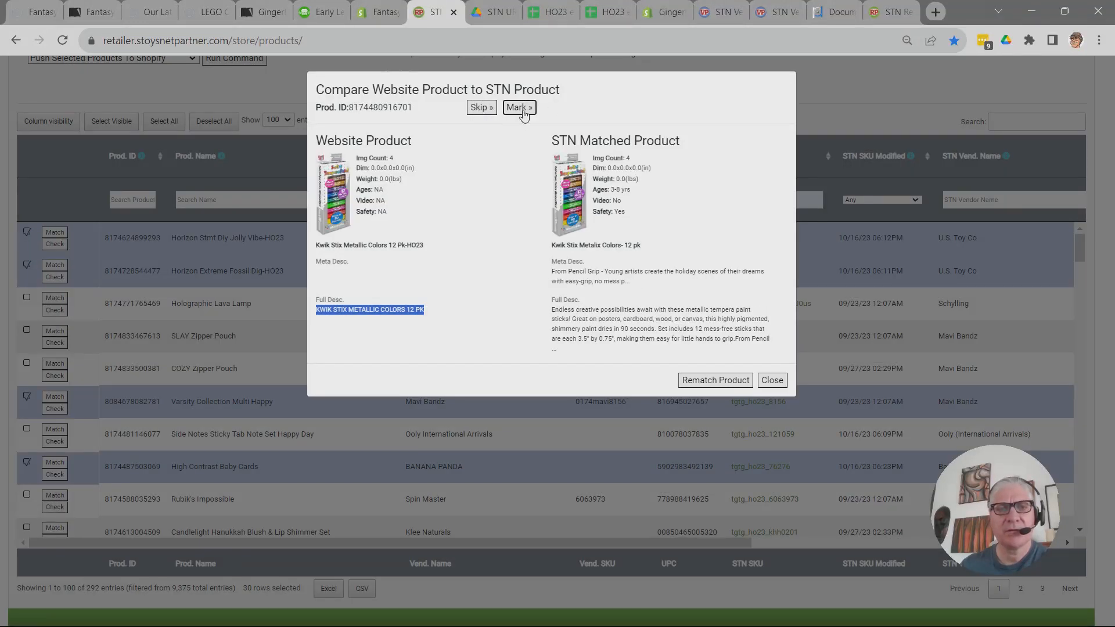
# Mark Tech Deck 25th Anniversary and Geomag Glitter Panels Recycled, skipping the fully described Plus-Plus Sports Tube.
pyautogui.click(480, 109)
pyautogui.click(480, 110)
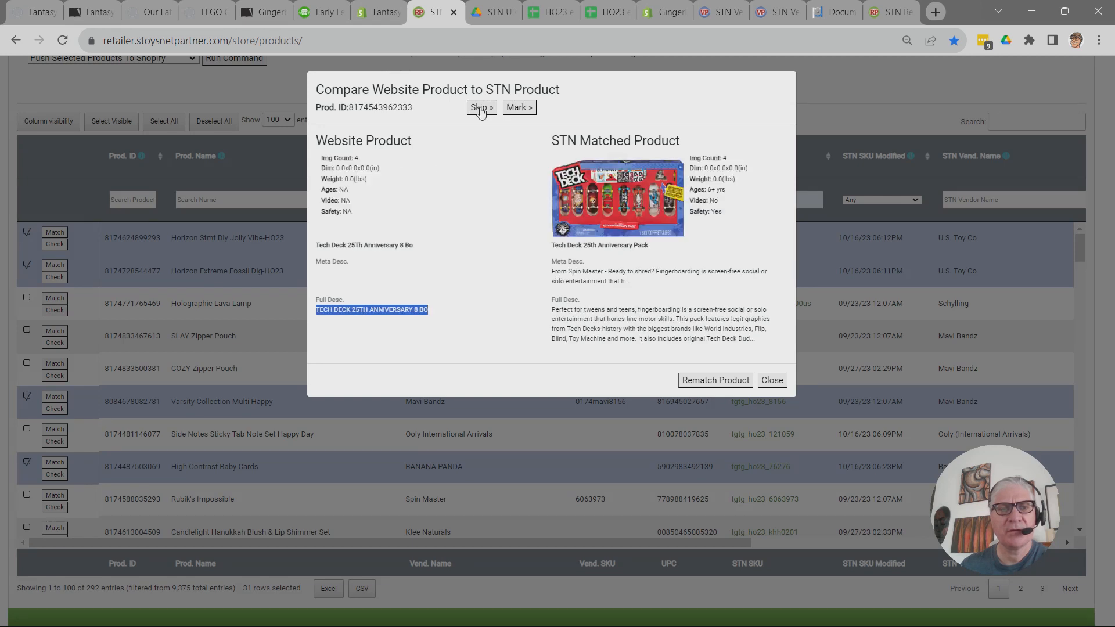
pyautogui.click(519, 108)
pyautogui.click(479, 109)
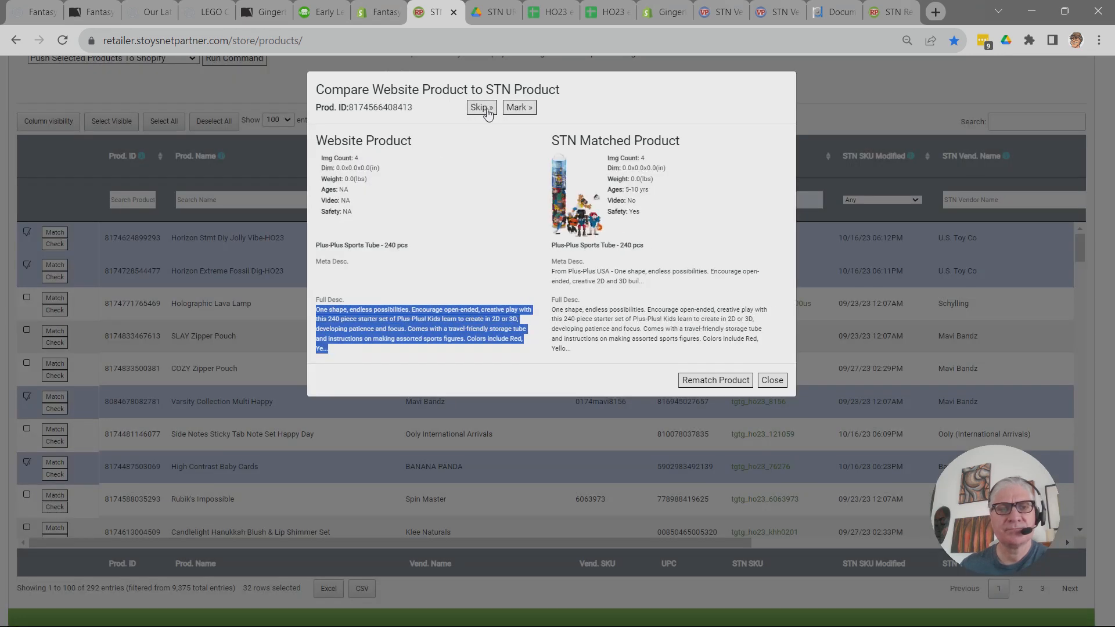
pyautogui.click(486, 111)
pyautogui.click(519, 108)
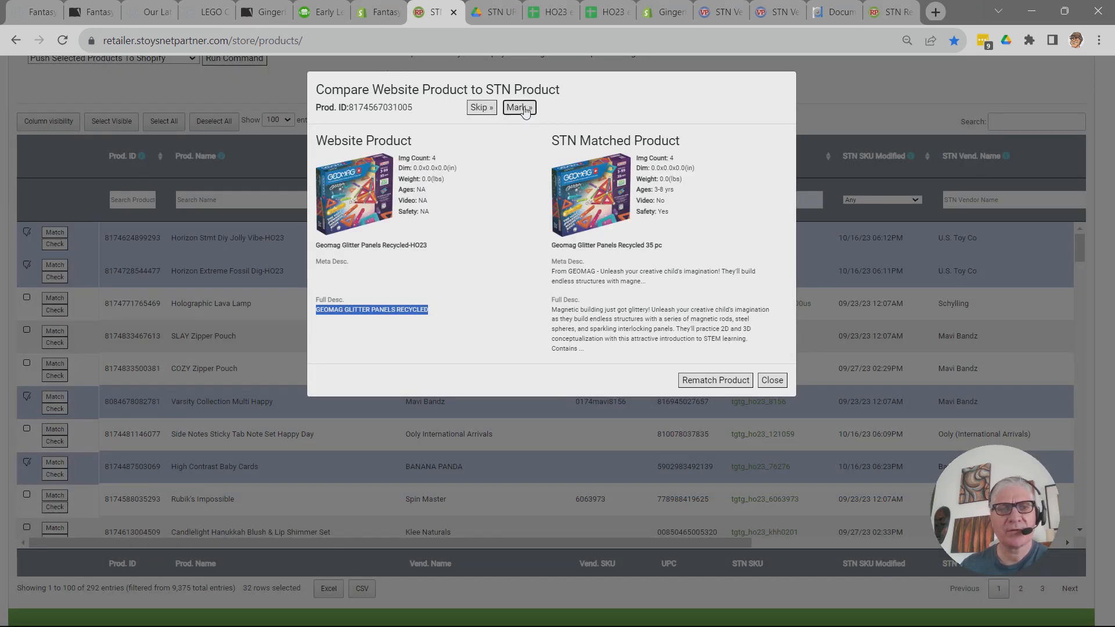
# Skip Adora Zig Zag Rainbow Doll Car Seat and Verdant Game, mark weak products including Christmas Star Cookie 7", and end the comparison.
pyautogui.click(476, 109)
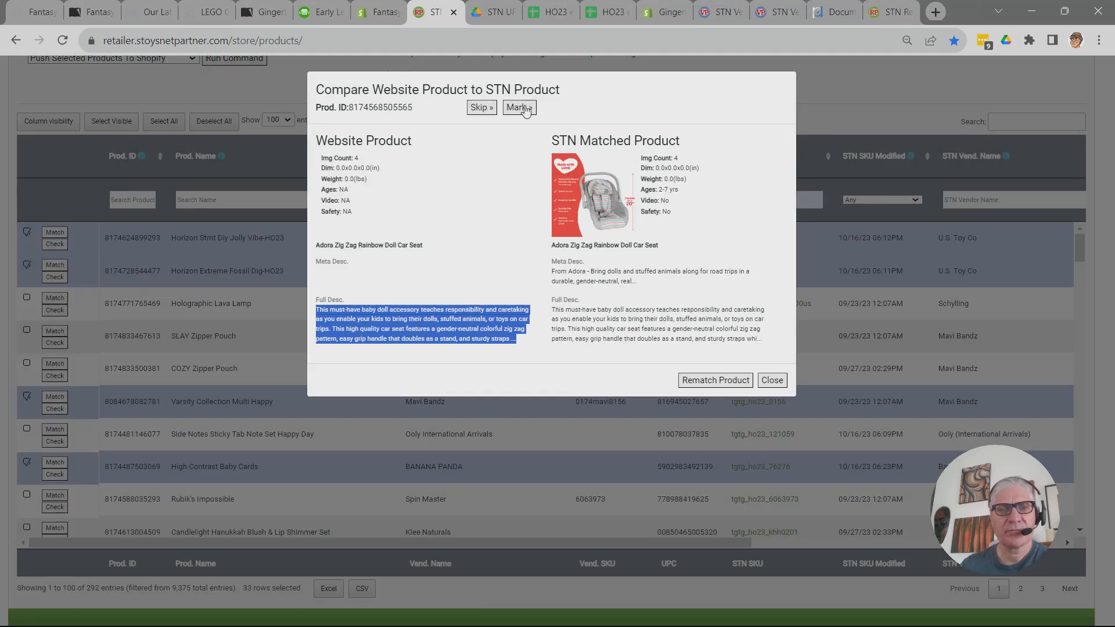
pyautogui.click(479, 108)
pyautogui.click(527, 115)
pyautogui.click(476, 110)
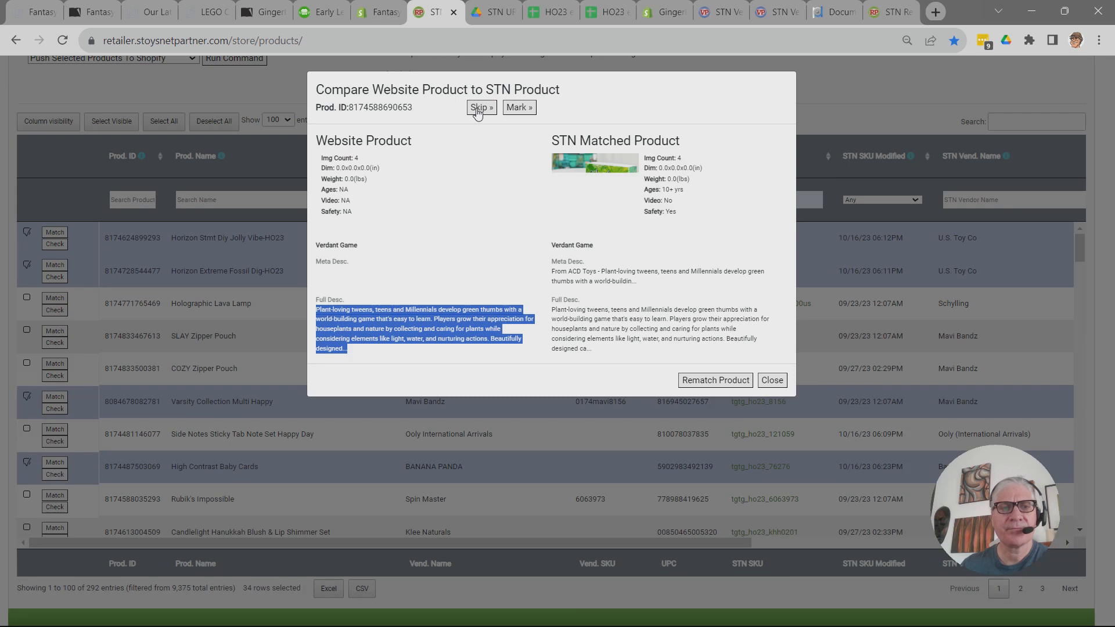
pyautogui.click(477, 110)
pyautogui.click(481, 111)
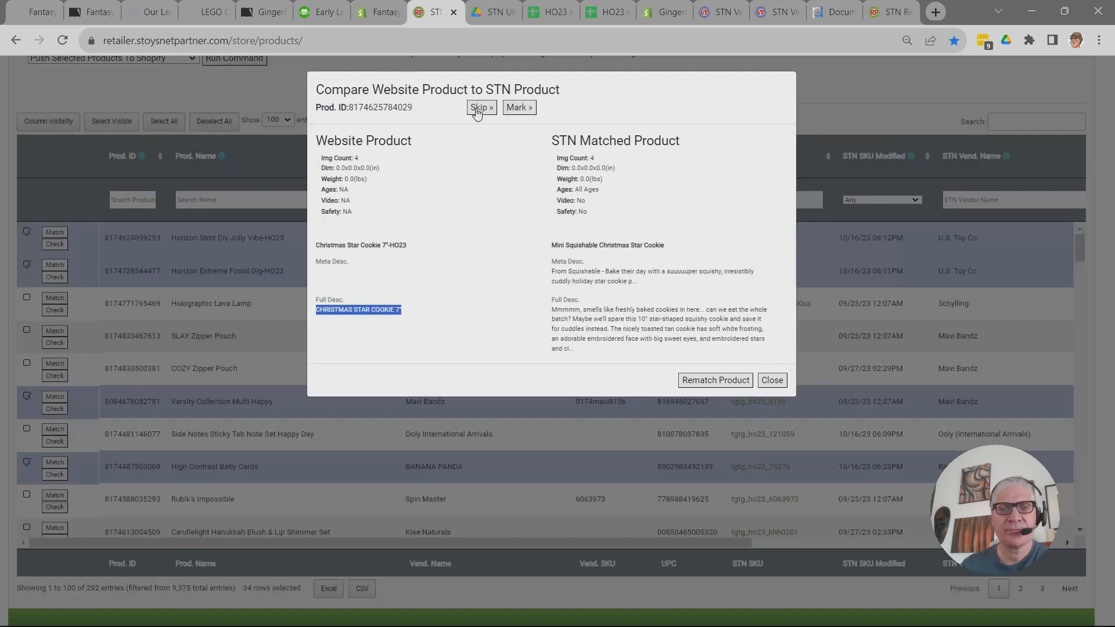
pyautogui.click(526, 110)
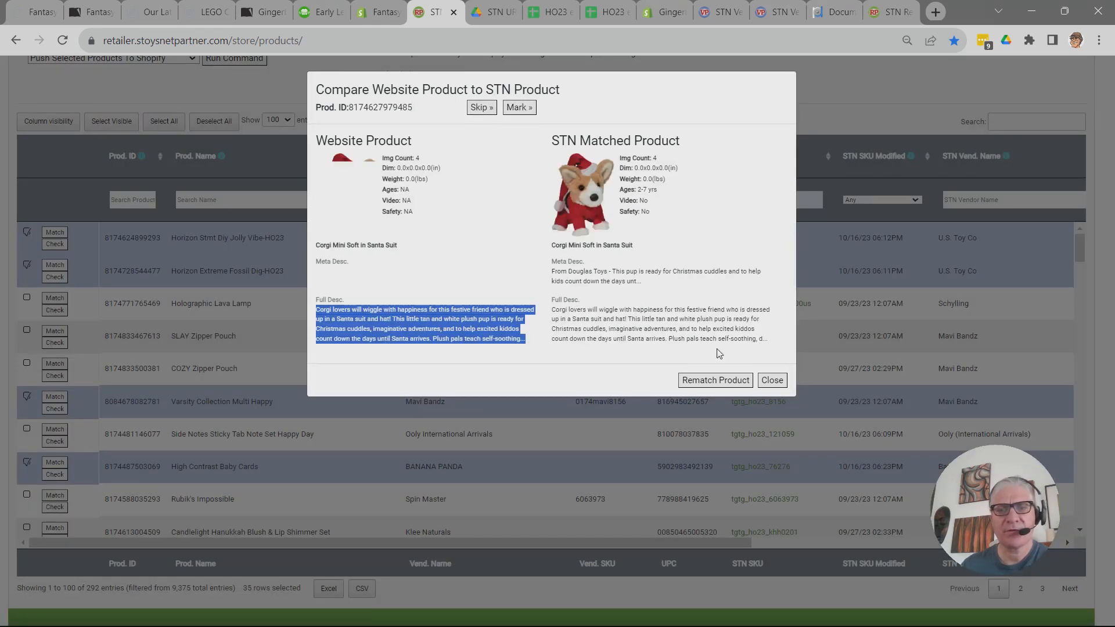
pyautogui.click(773, 381)
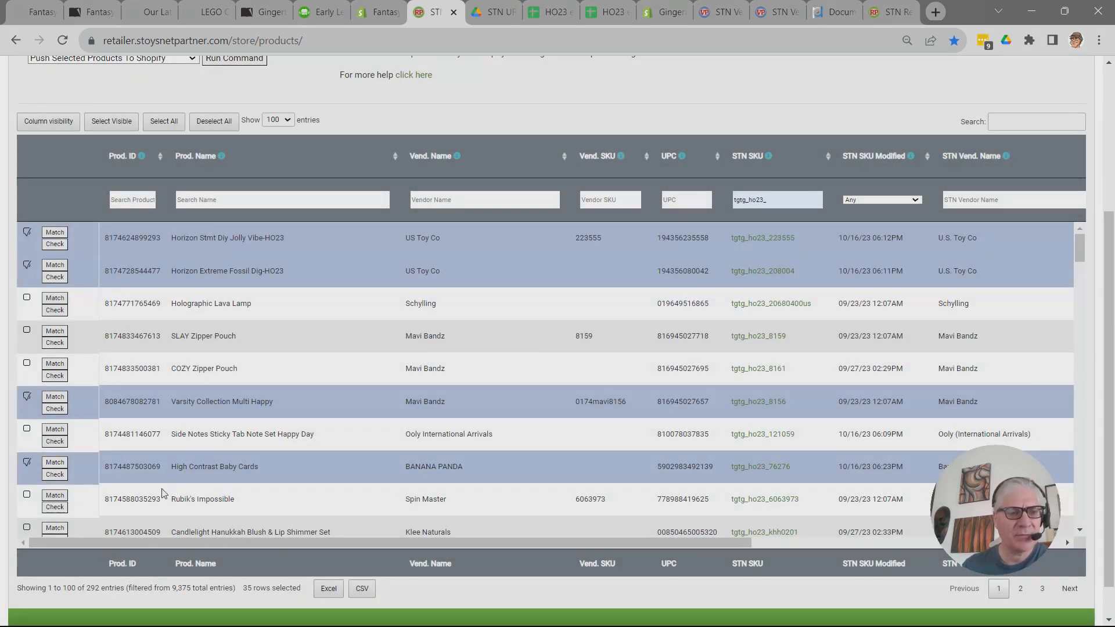
# Push the marked products to Shopify with Push Selected Products To Shopify As..., using the "just descriptions" configuration.
pyautogui.scroll(-15, 163, 459)
pyautogui.scroll(2, 163, 458)
pyautogui.scroll(-2, 162, 459)
pyautogui.scroll(6, 162, 459)
pyautogui.scroll(6, 116, 406)
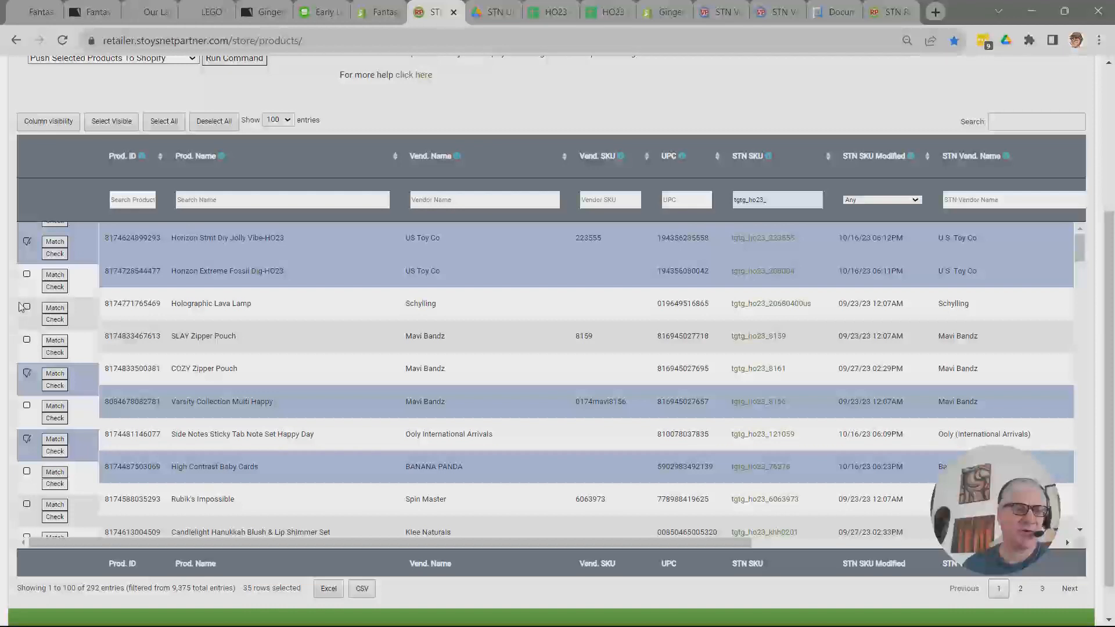
pyautogui.scroll(2, 73, 290)
pyautogui.scroll(3, 72, 291)
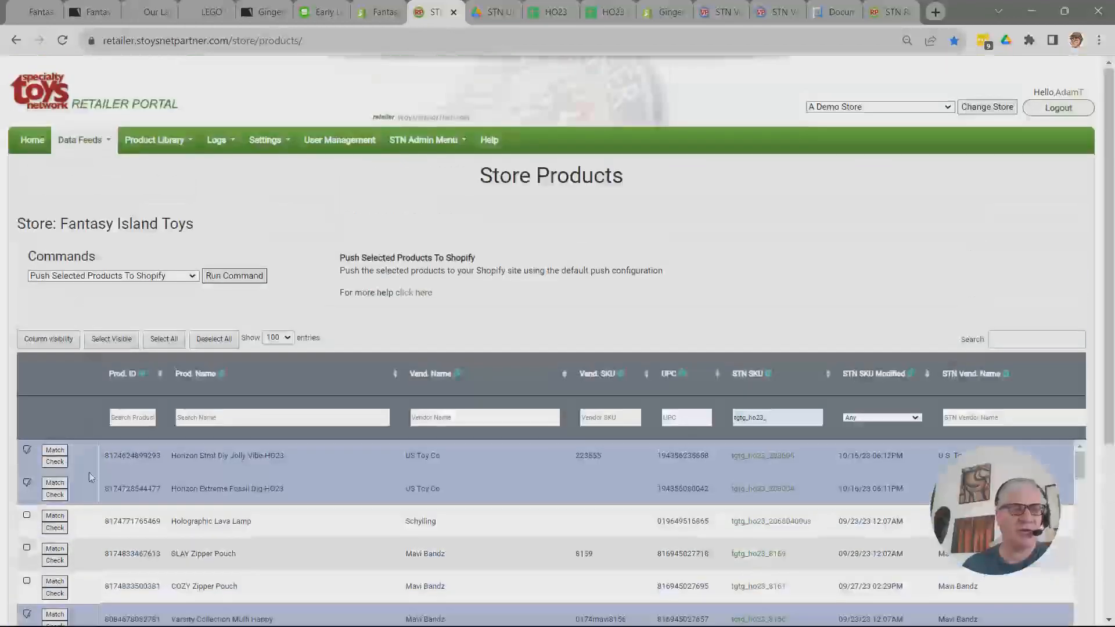
pyautogui.click(162, 276)
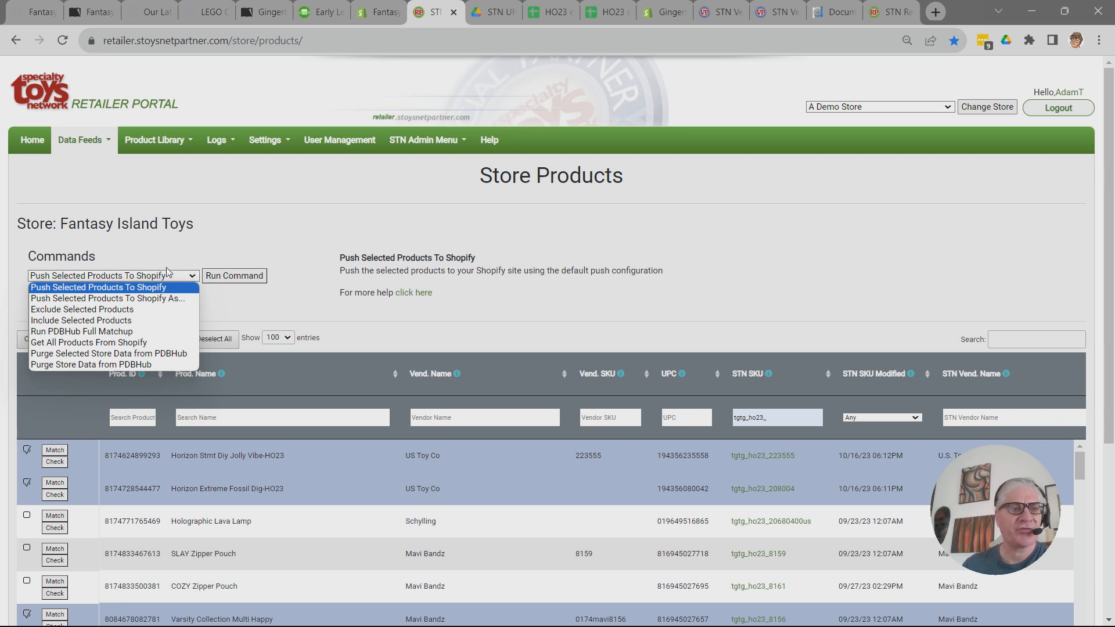
pyautogui.click(107, 300)
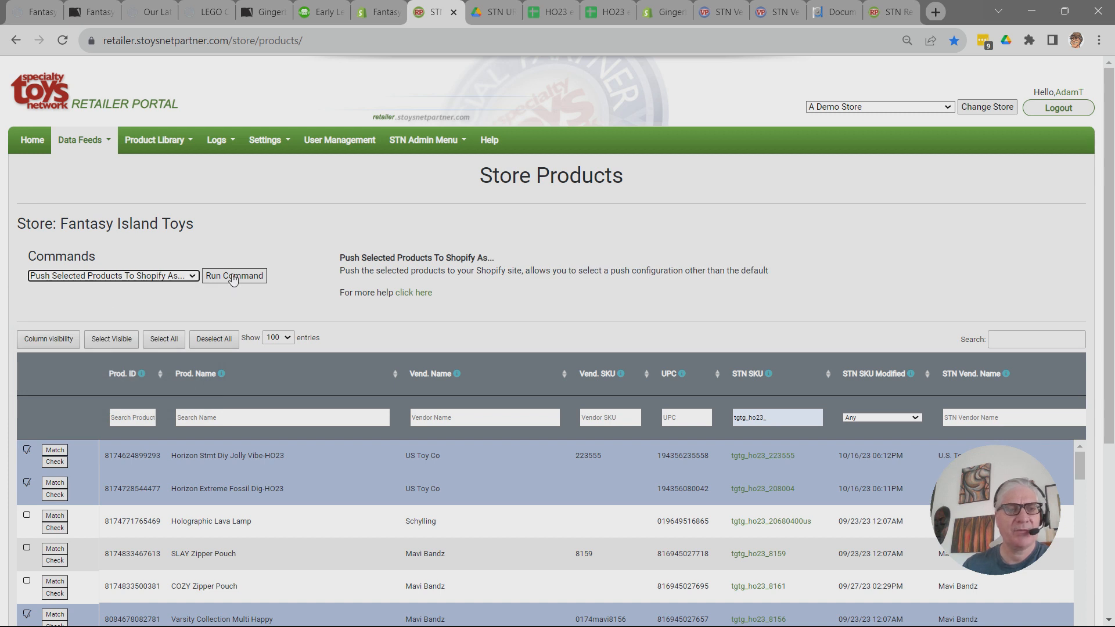
pyautogui.click(233, 276)
pyautogui.click(351, 119)
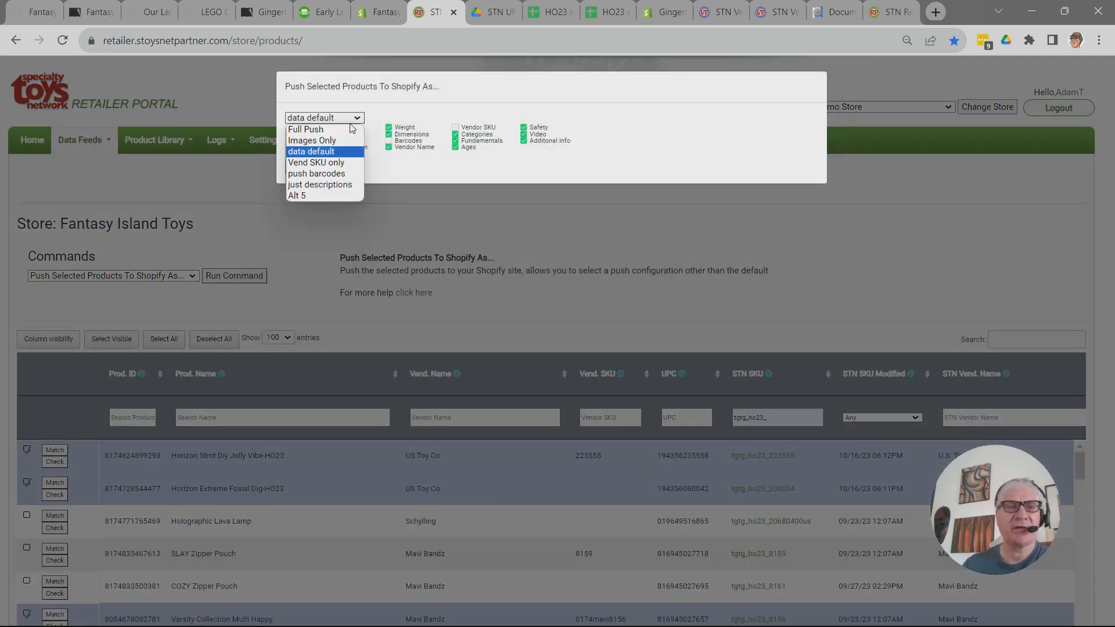
pyautogui.click(347, 184)
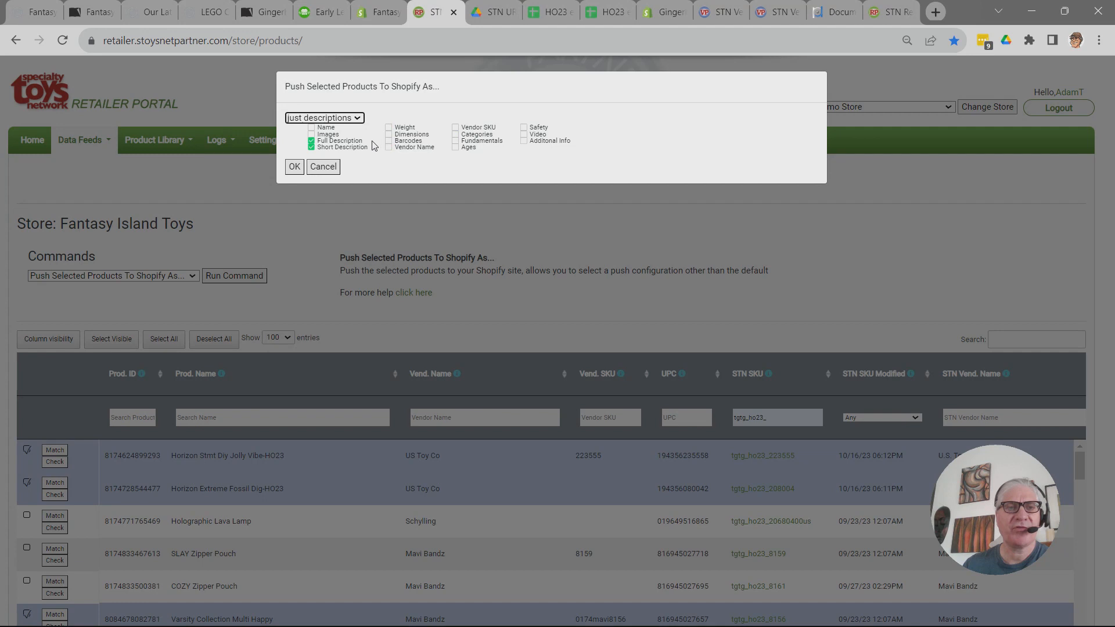
pyautogui.click(294, 167)
pyautogui.click(687, 144)
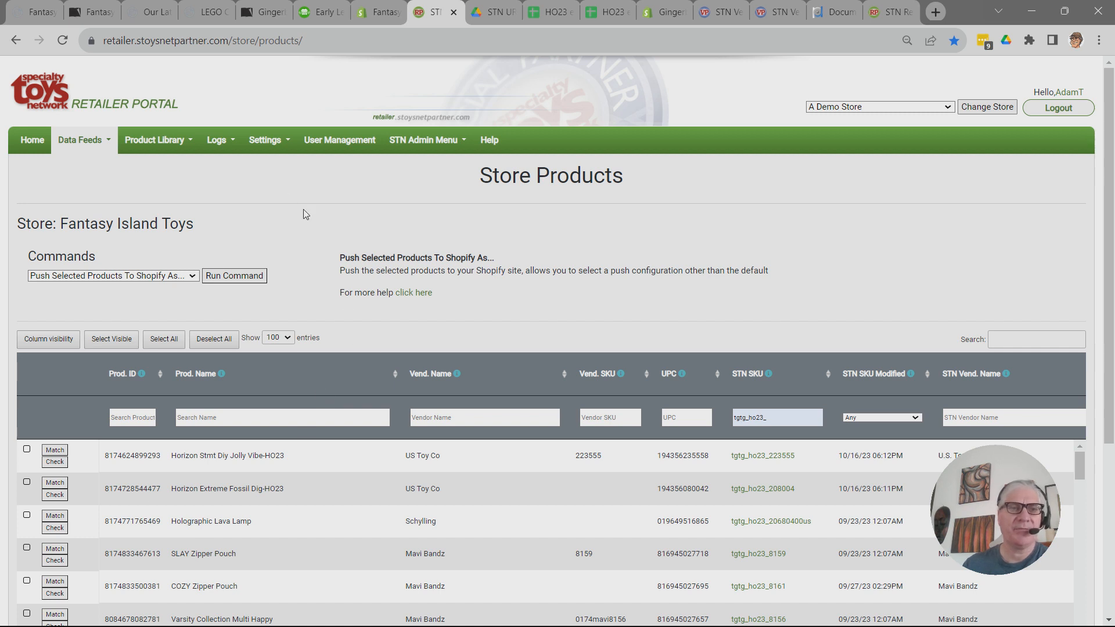
# Open the store's Push Settings and locate the "just descriptions" configuration in the list.
pyautogui.click(266, 141)
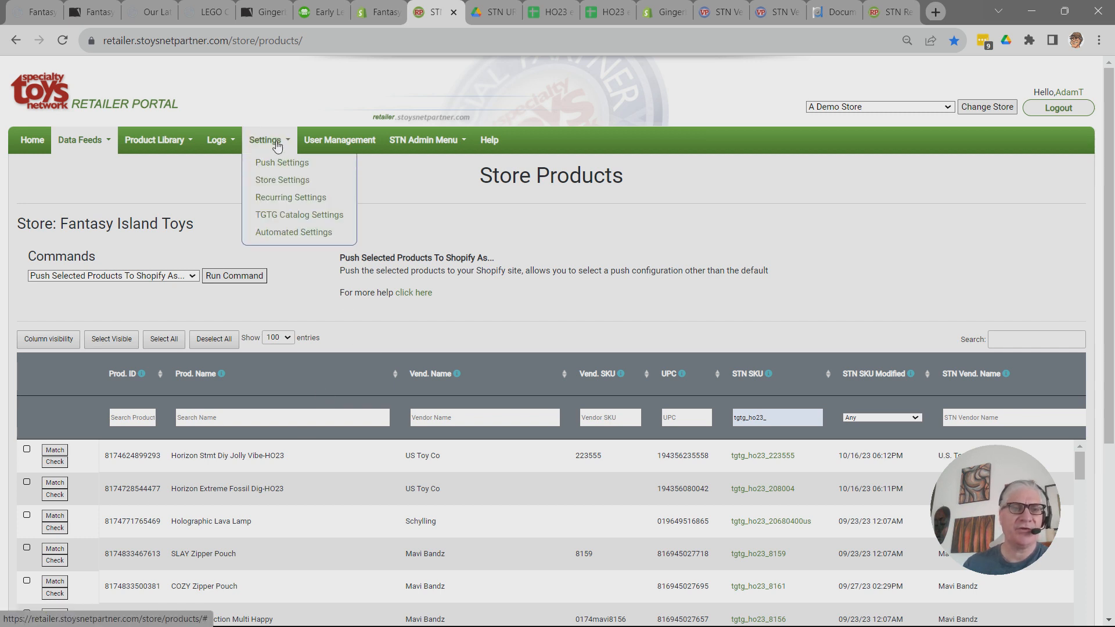
pyautogui.click(281, 163)
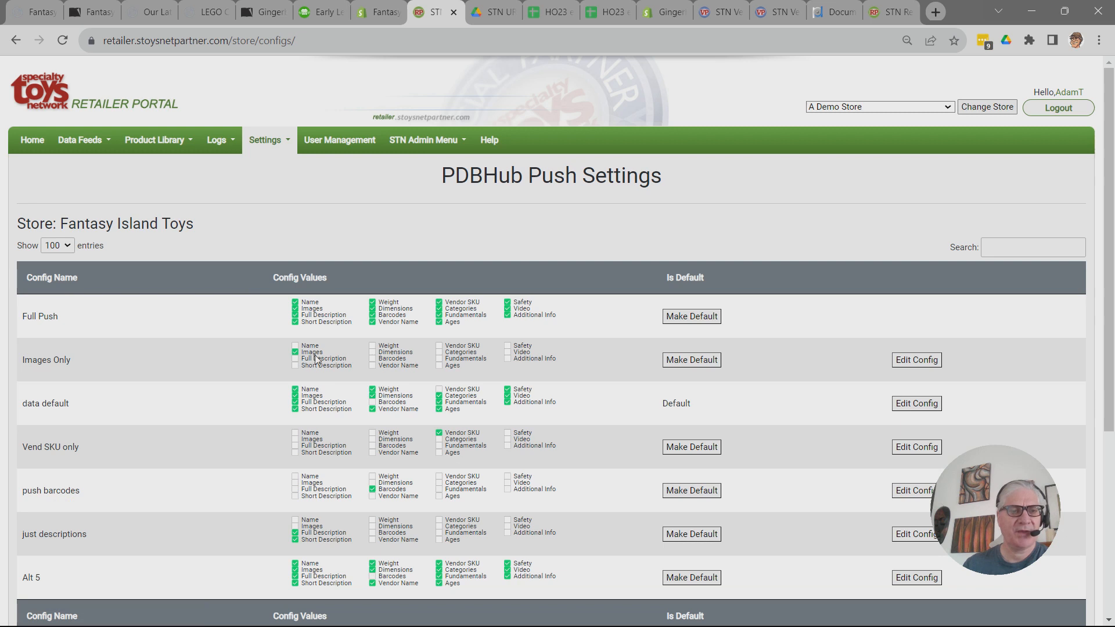
pyautogui.scroll(-4, 251, 337)
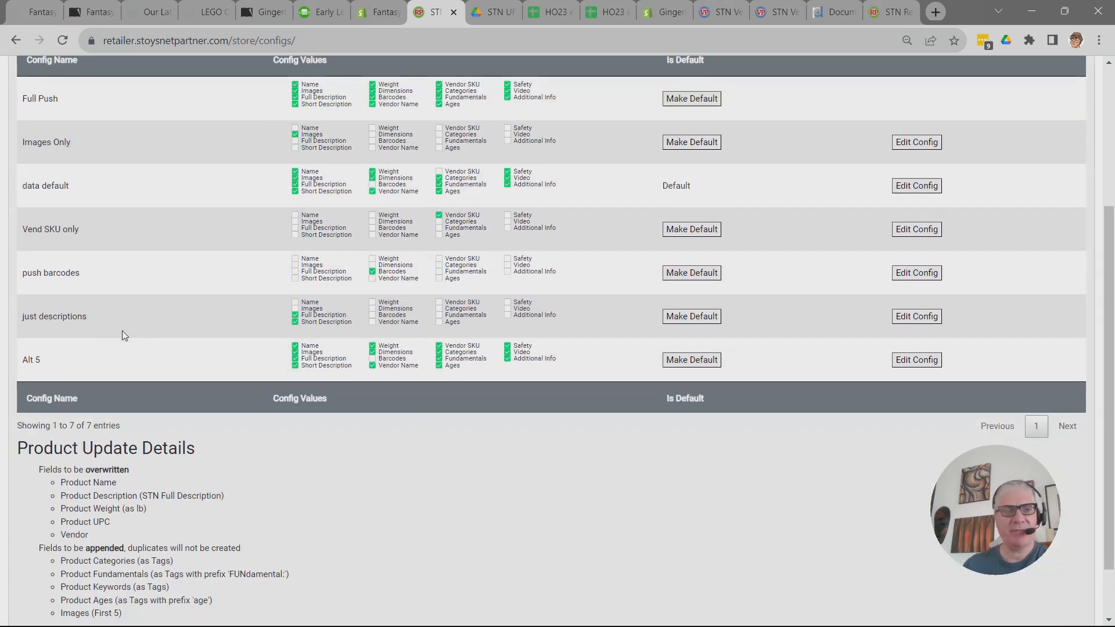
pyautogui.moveTo(87, 316); pyautogui.dragTo(21, 321)
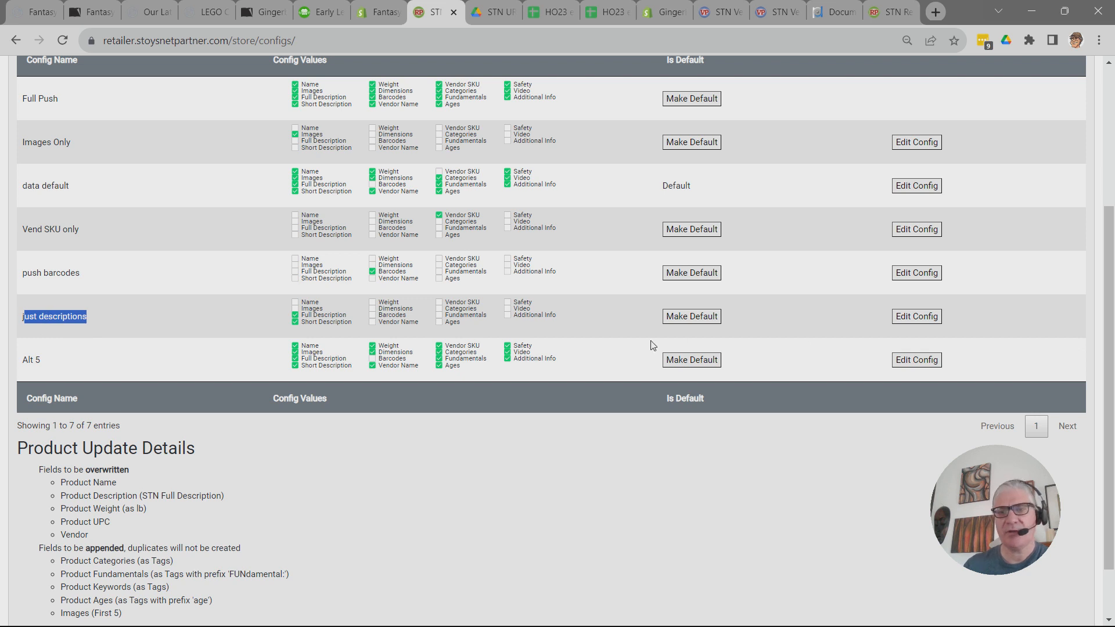
# Open the "just descriptions" configuration for editing and review its name and its Full Description and Short Description options.
pyautogui.click(917, 317)
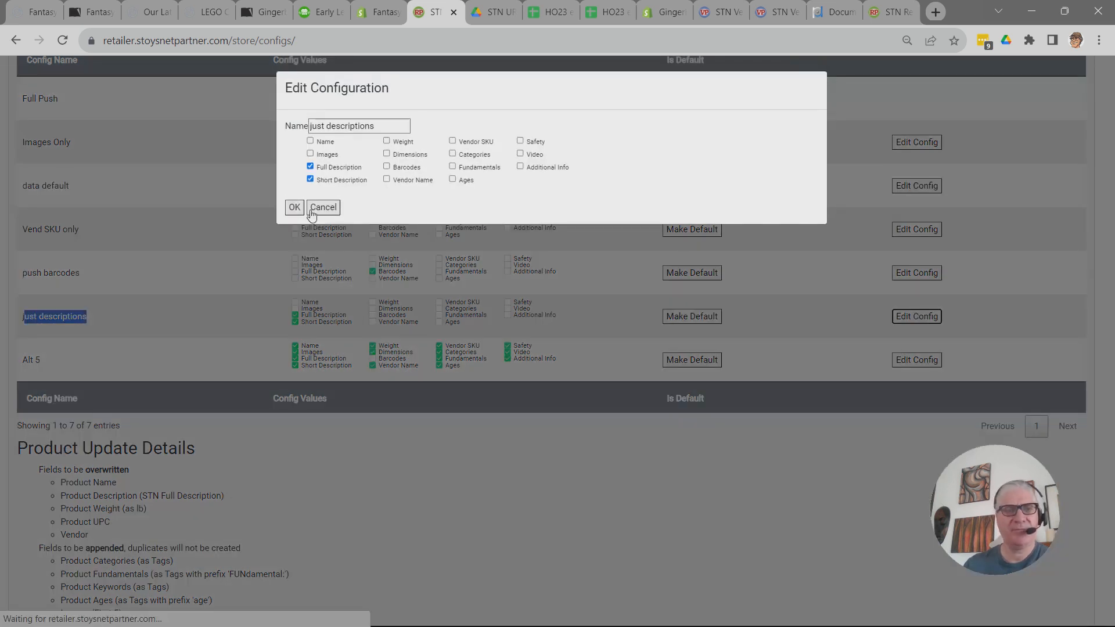
pyautogui.moveTo(379, 125); pyautogui.dragTo(254, 128)
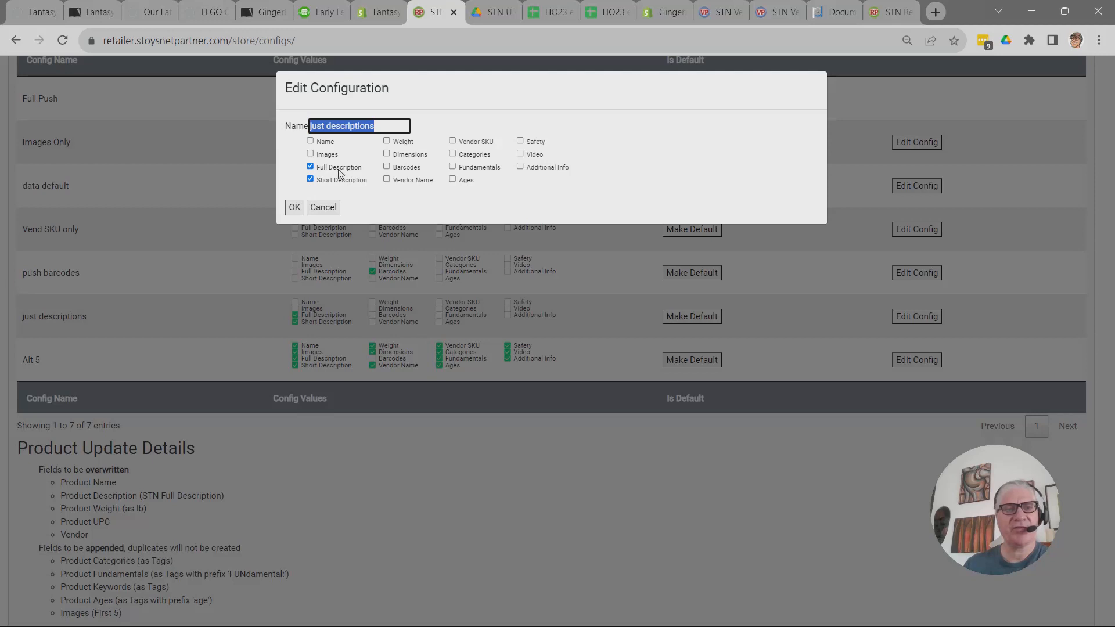
pyautogui.click(296, 207)
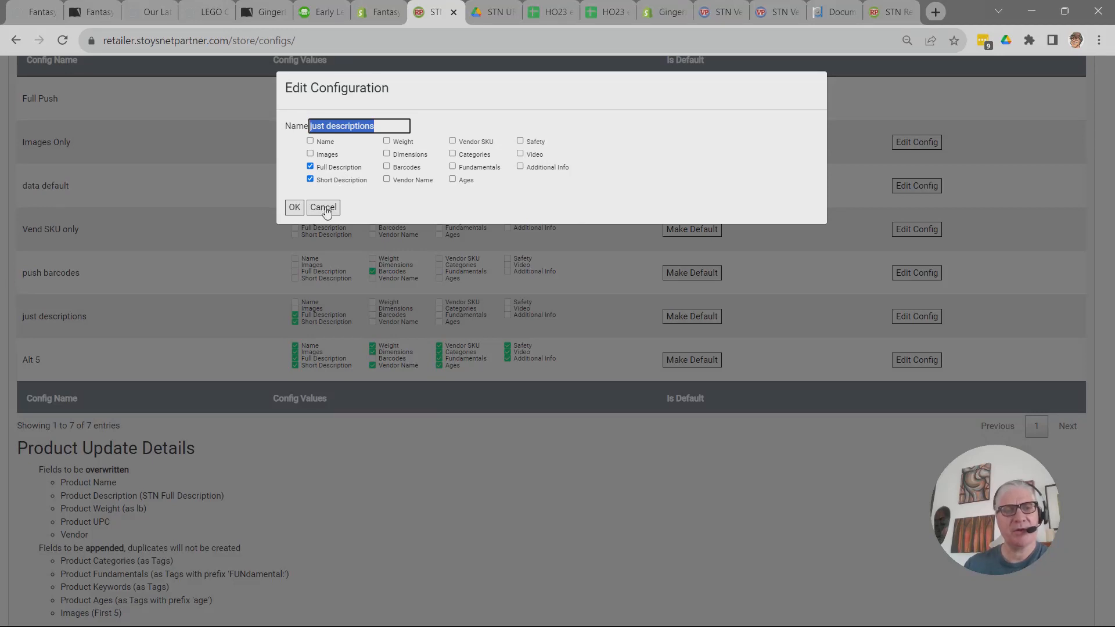